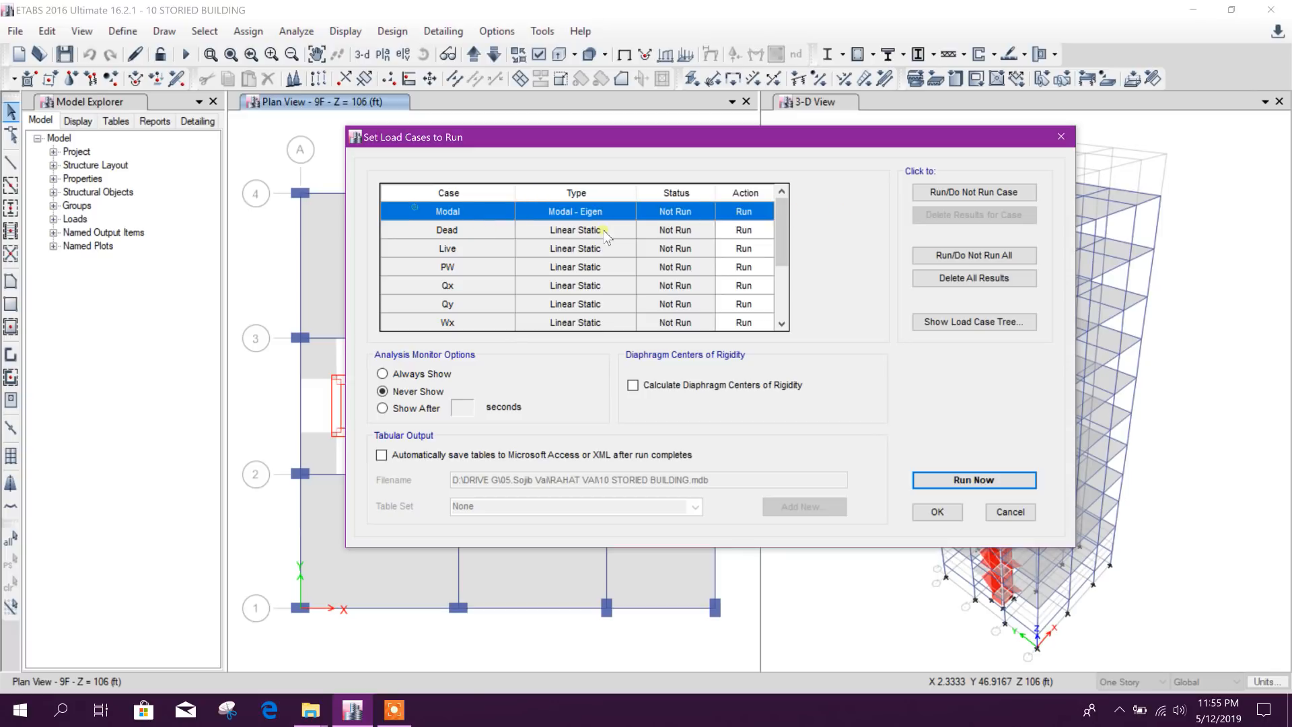
Step: Run the analysis with every load case, including Modal, set to Run, and request the details of its progress
{"action": "left_click", "coordinate": [996, 195]}
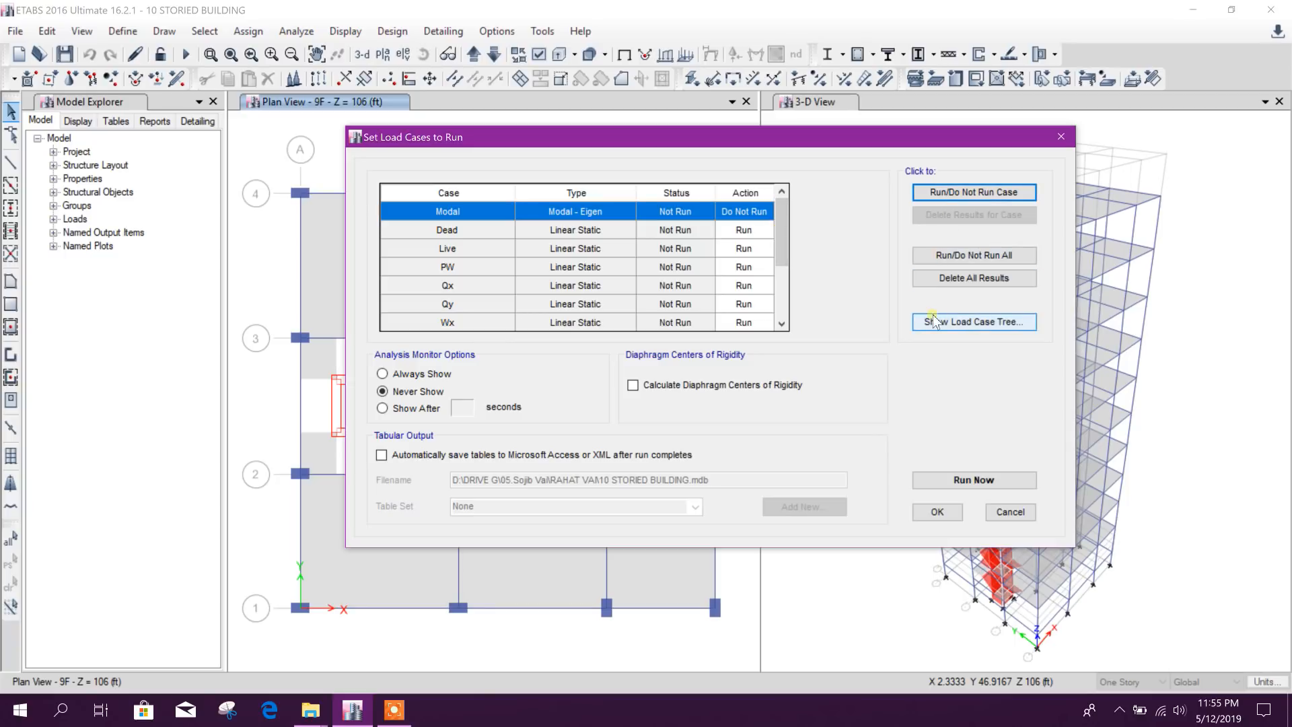
{"action": "left_click", "coordinate": [965, 193]}
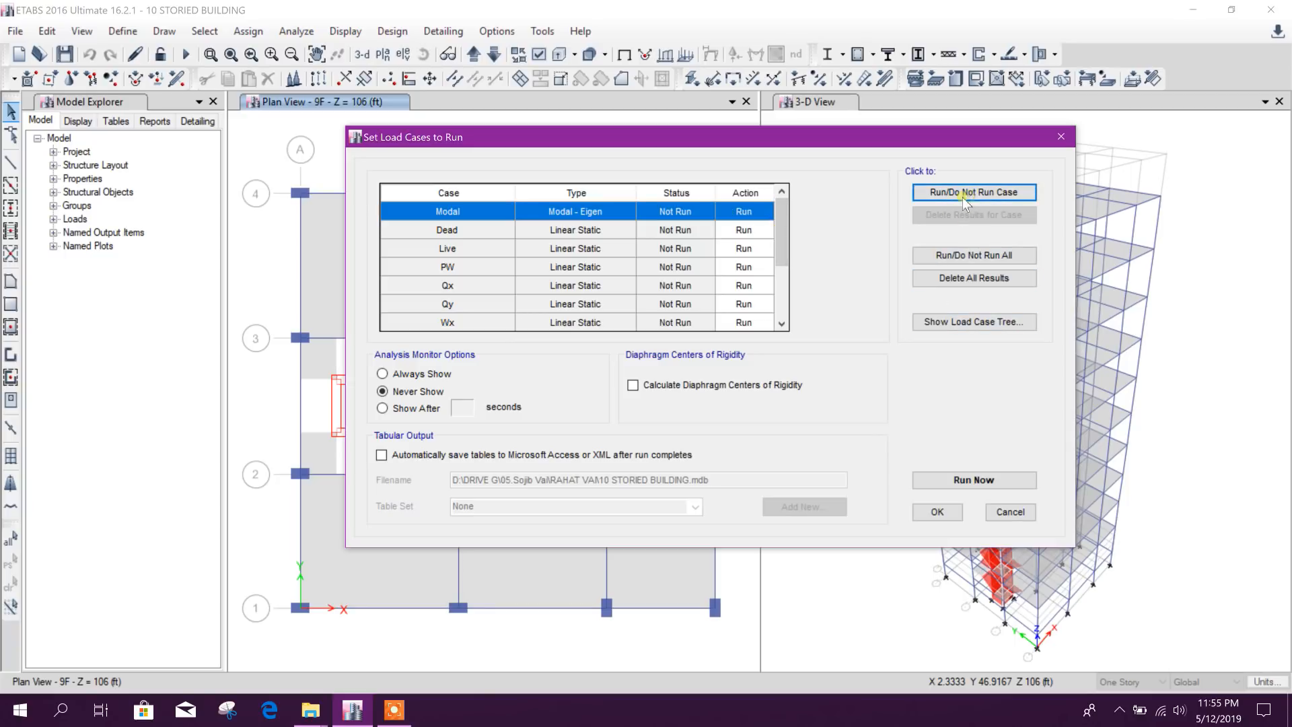
{"action": "left_click_drag", "start_coordinate": [781, 249], "coordinate": [782, 307]}
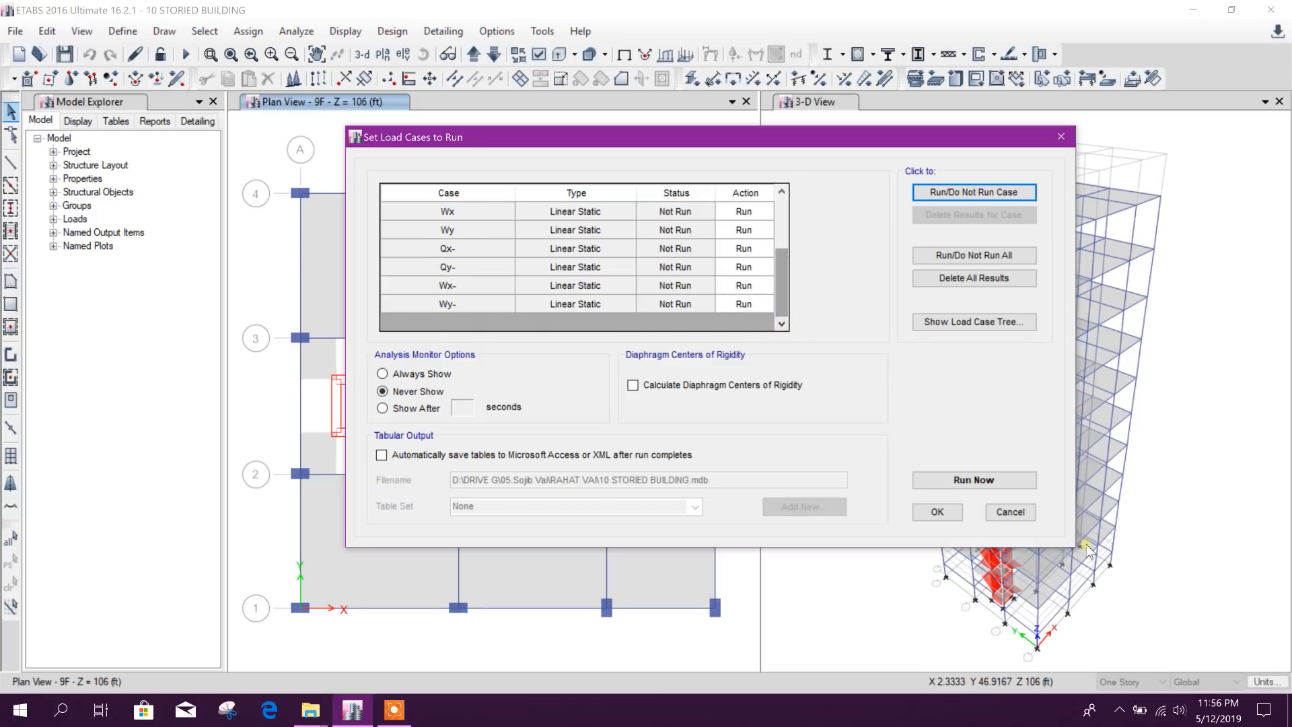
{"action": "left_click", "coordinate": [978, 480]}
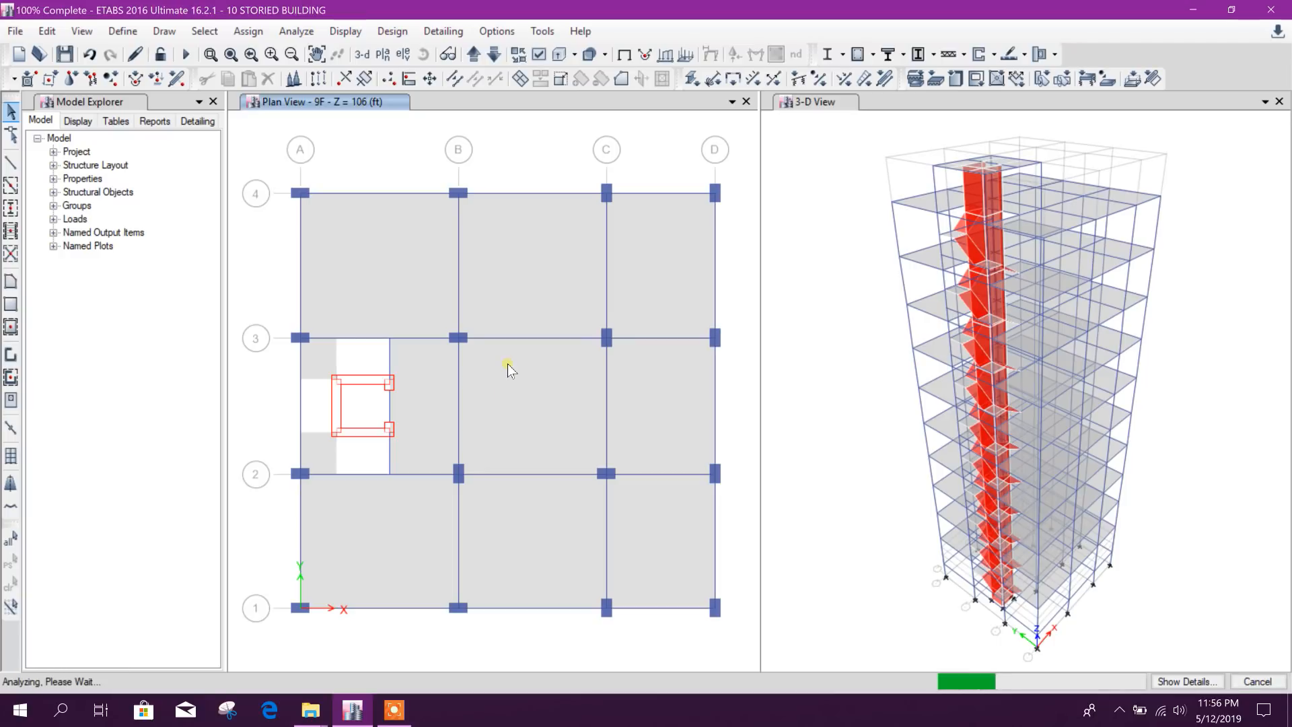
{"action": "left_click", "coordinate": [1174, 680]}
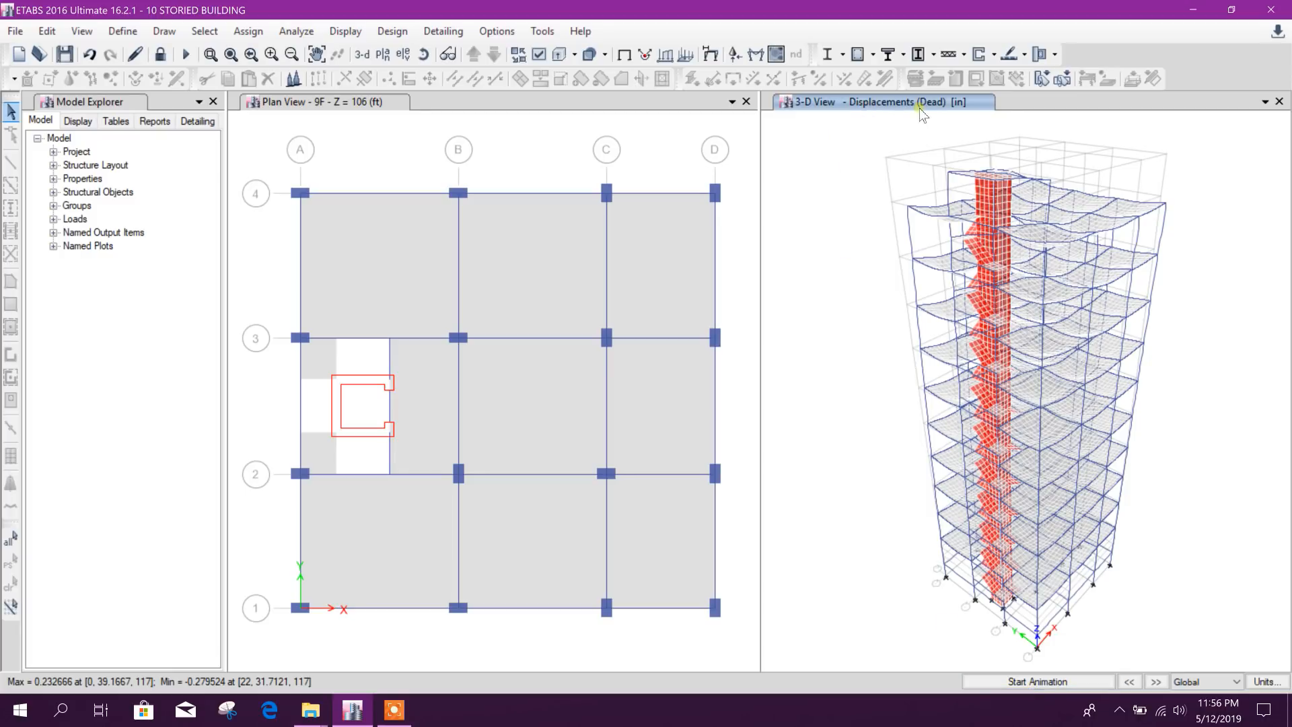
Step: Play and stop the displacement animation of the 3-D model for the Dead load case
{"action": "left_click", "coordinate": [1017, 681]}
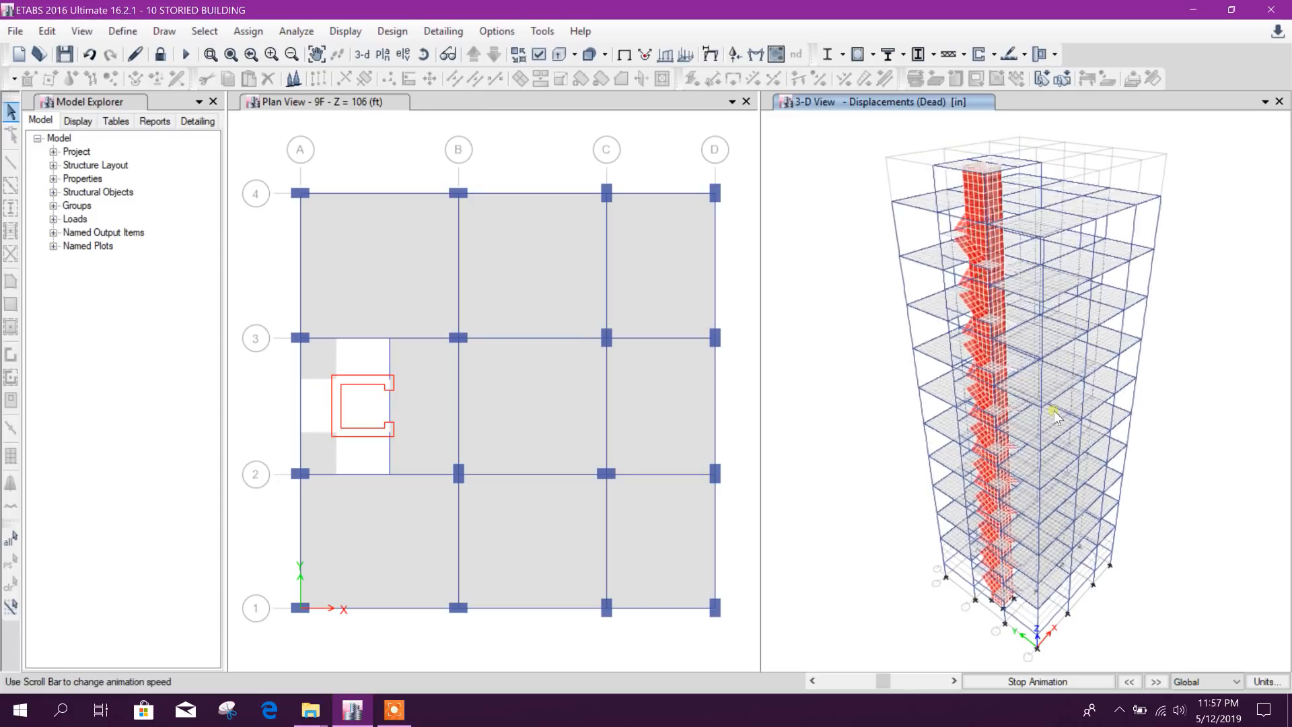
{"action": "left_click", "coordinate": [1036, 681]}
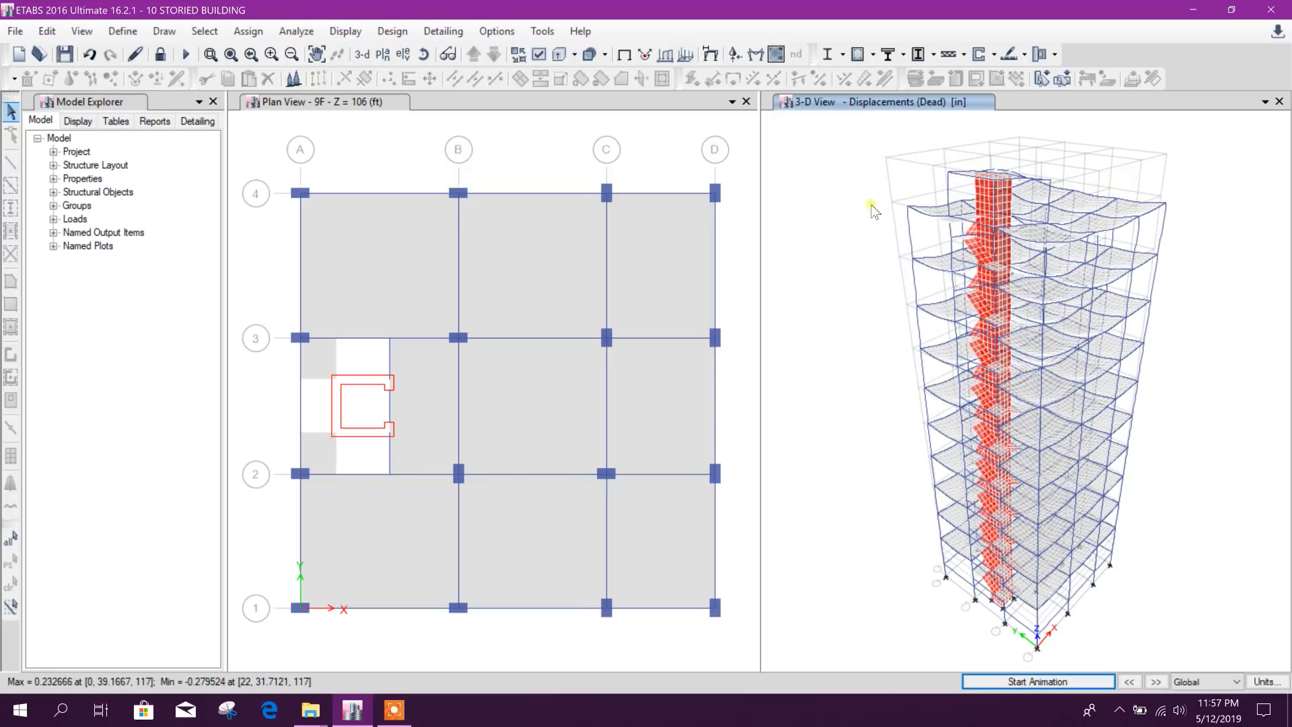
Step: Display the deformed shape for load case Qx in the 3-D view, and play and stop its animation
{"action": "left_click", "coordinate": [711, 53]}
{"action": "left_click", "coordinate": [592, 196]}
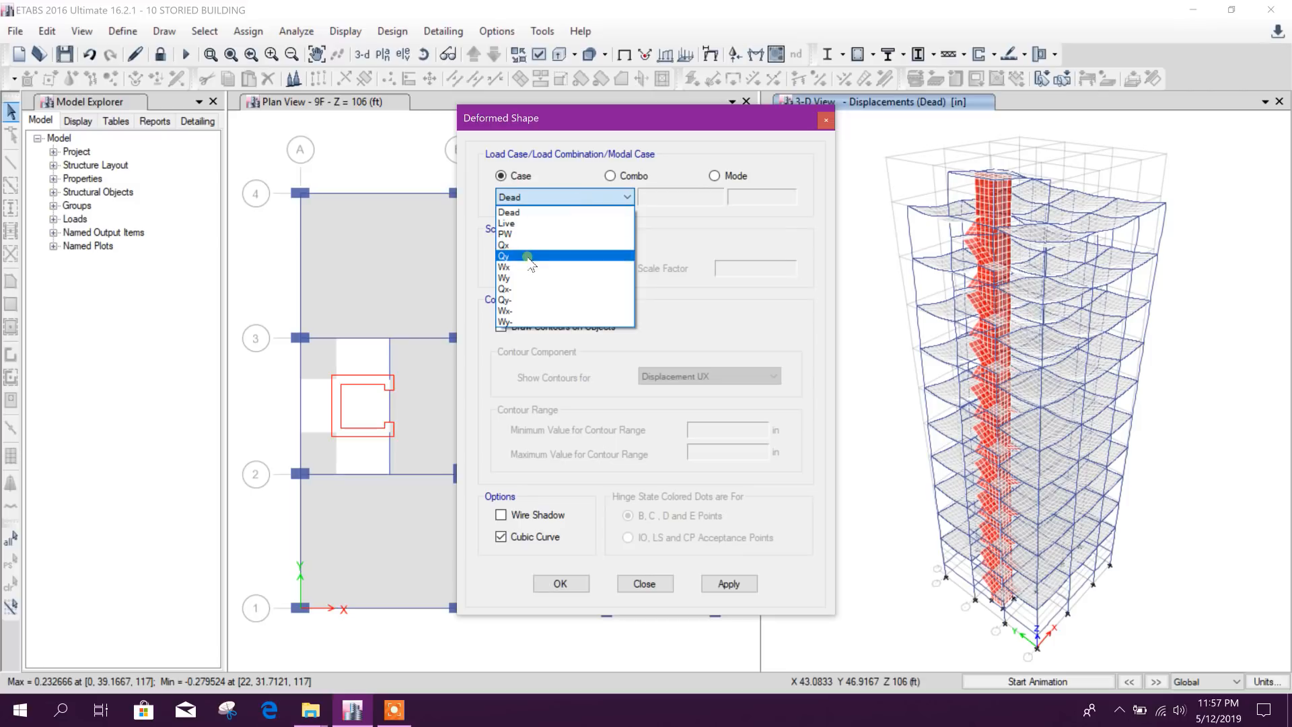
{"action": "left_click", "coordinate": [530, 245]}
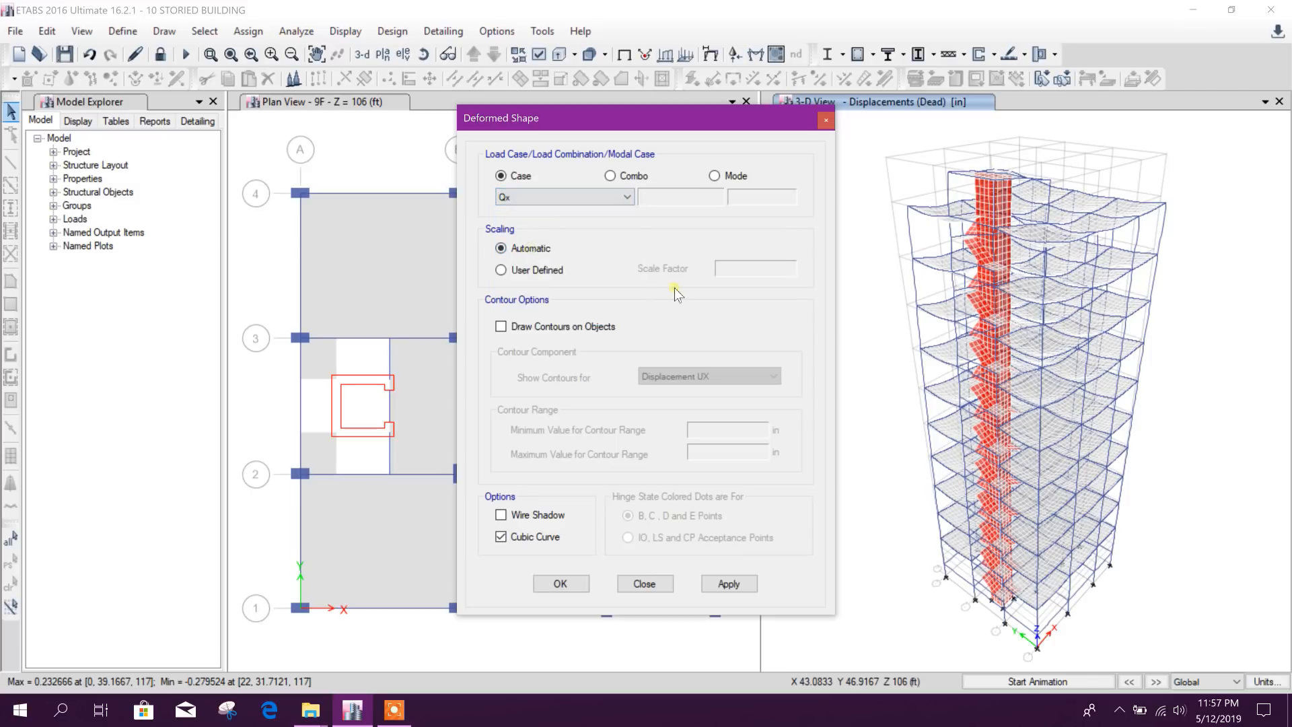
{"action": "left_click", "coordinate": [738, 585]}
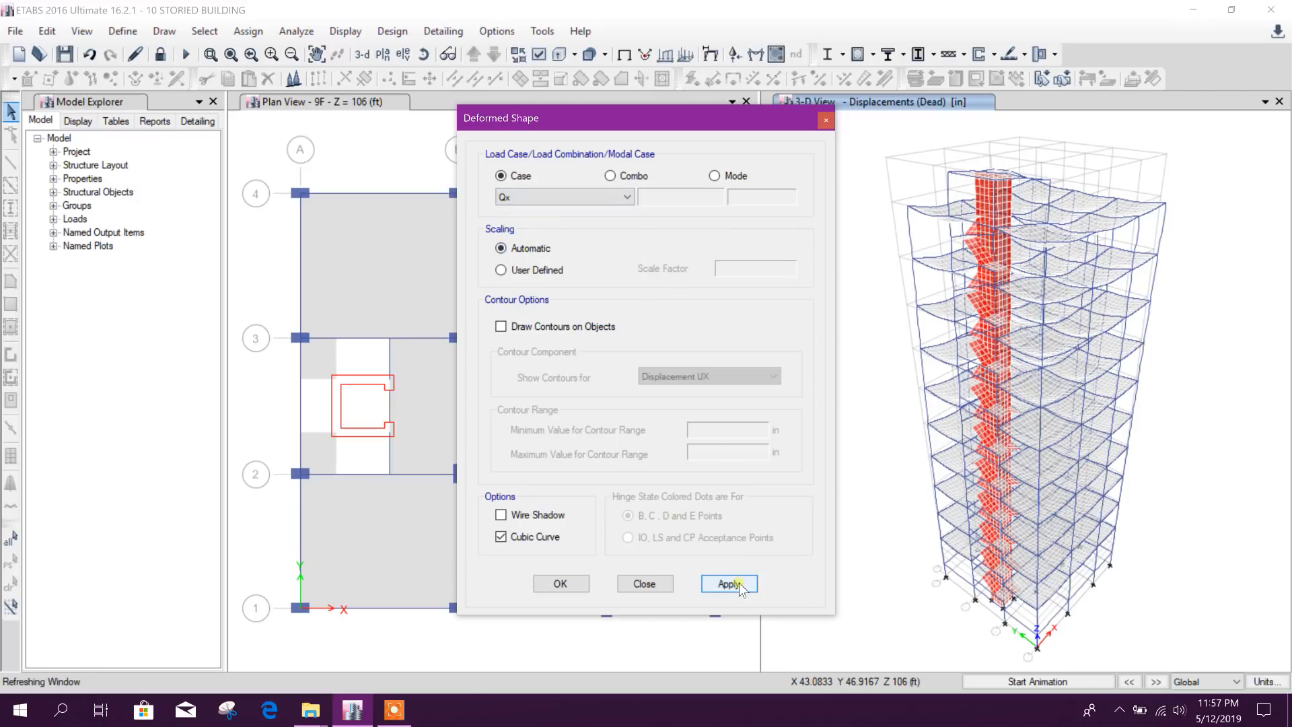
{"action": "left_click", "coordinate": [644, 584]}
{"action": "left_click", "coordinate": [644, 584]}
{"action": "left_click", "coordinate": [1017, 682]}
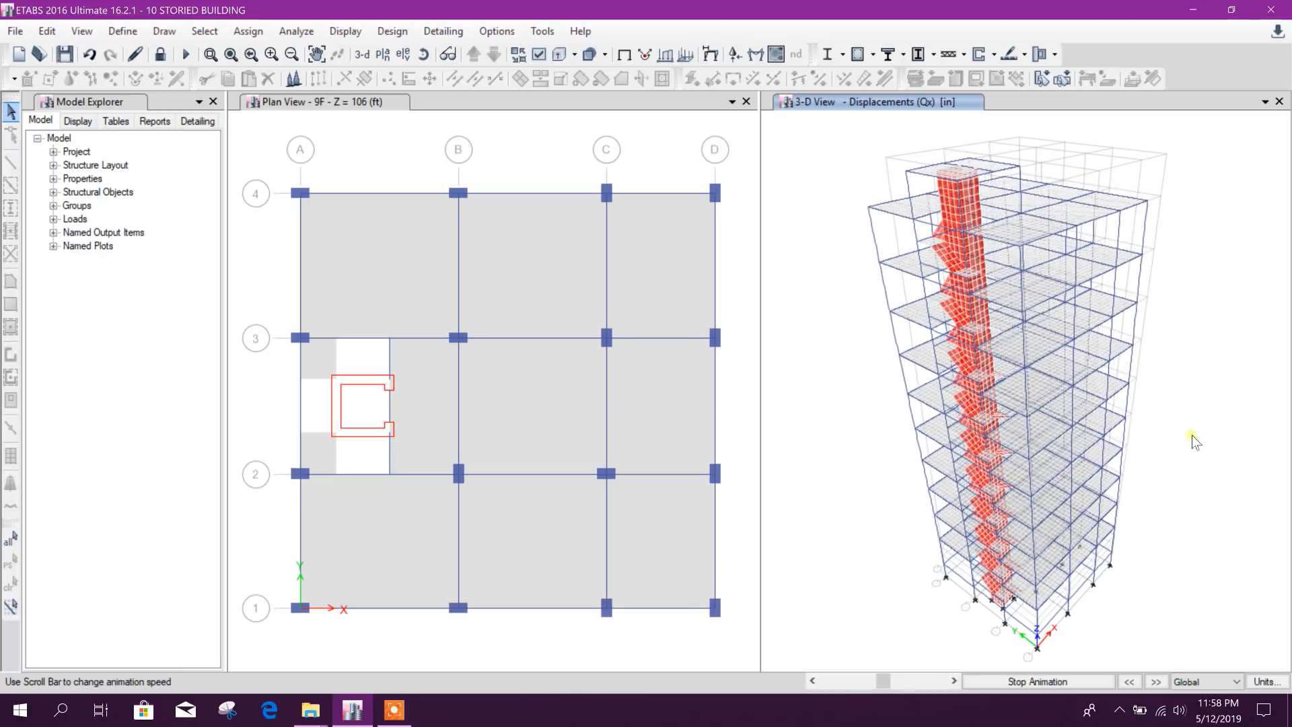
{"action": "left_click", "coordinate": [1038, 682]}
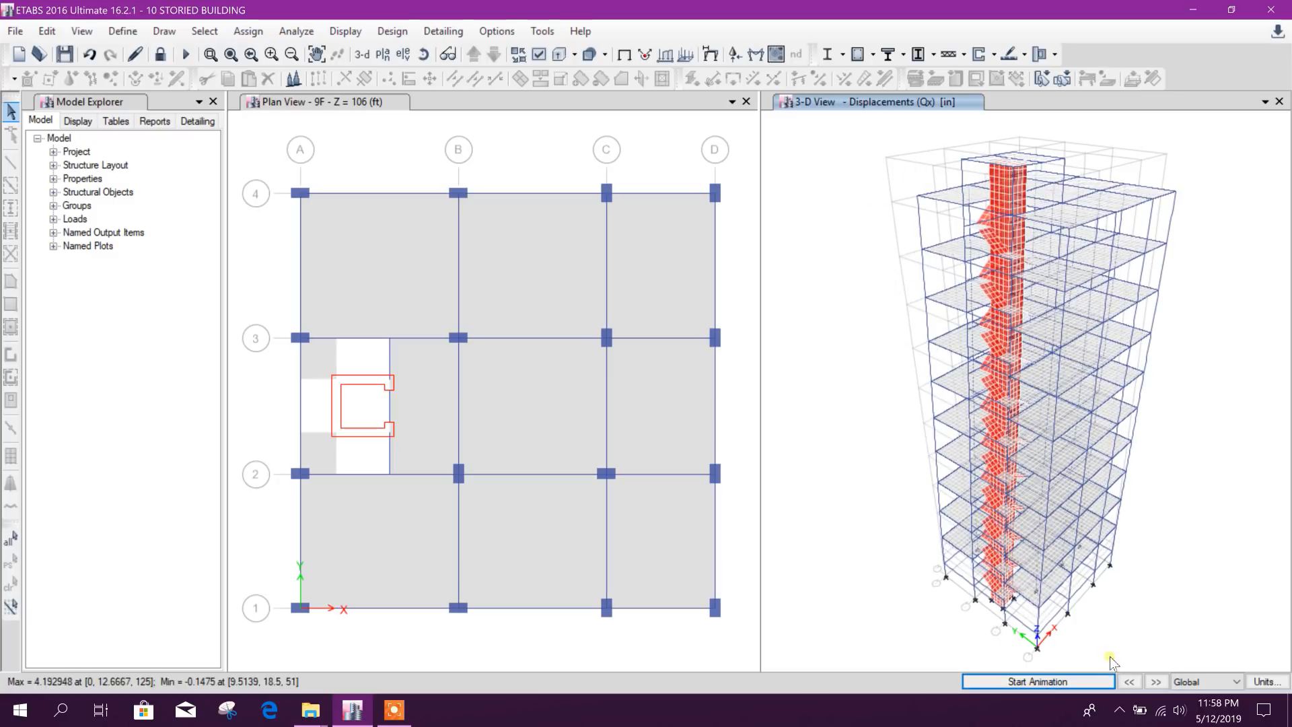
Step: Draw Displacement UX contours on the objects for case Qx and inspect joint displacements on the upper and lower stories
{"action": "left_click", "coordinate": [710, 55]}
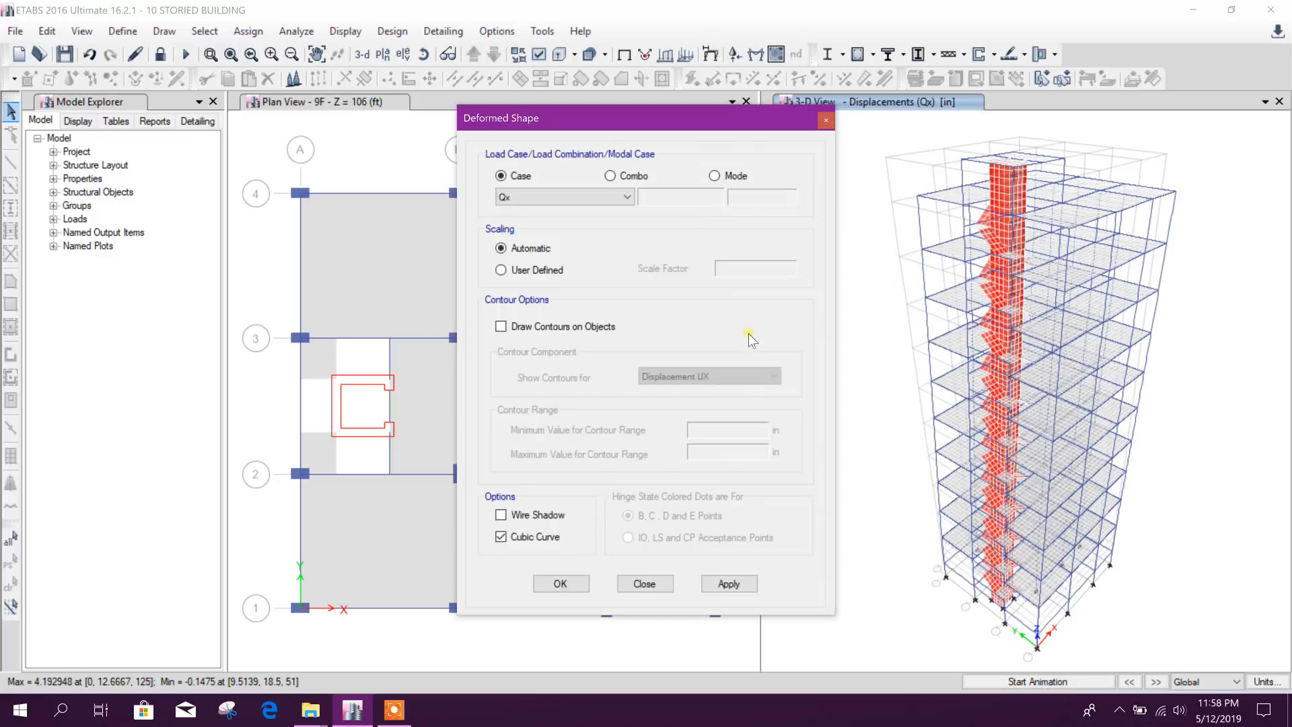
{"action": "left_click", "coordinate": [551, 329]}
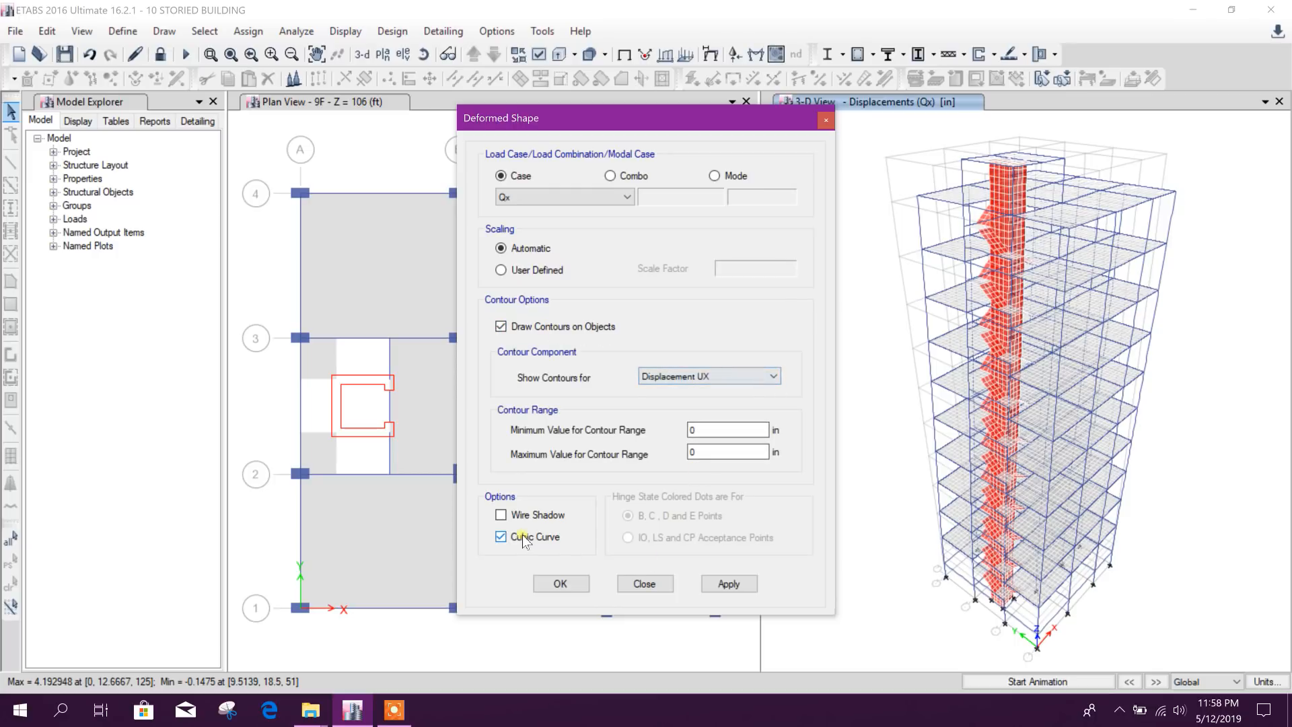
{"action": "left_click", "coordinate": [722, 582]}
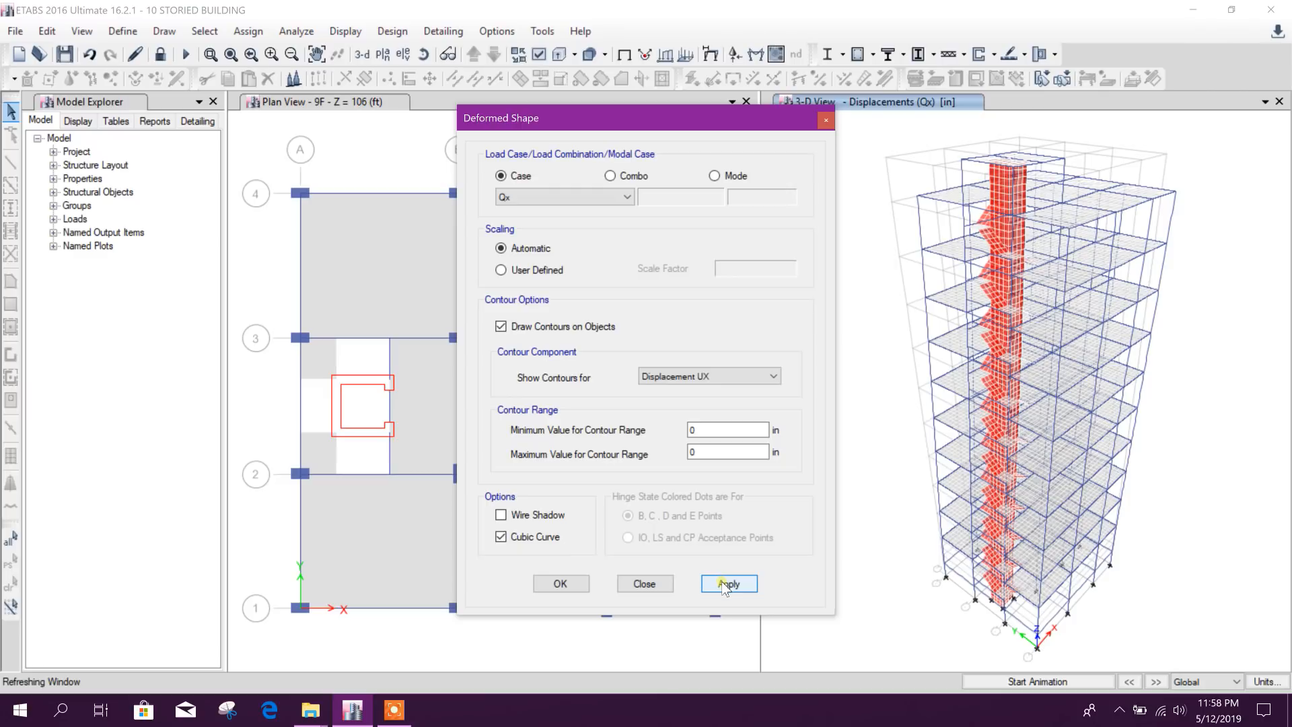
{"action": "mouse_move", "coordinate": [1044, 407]}
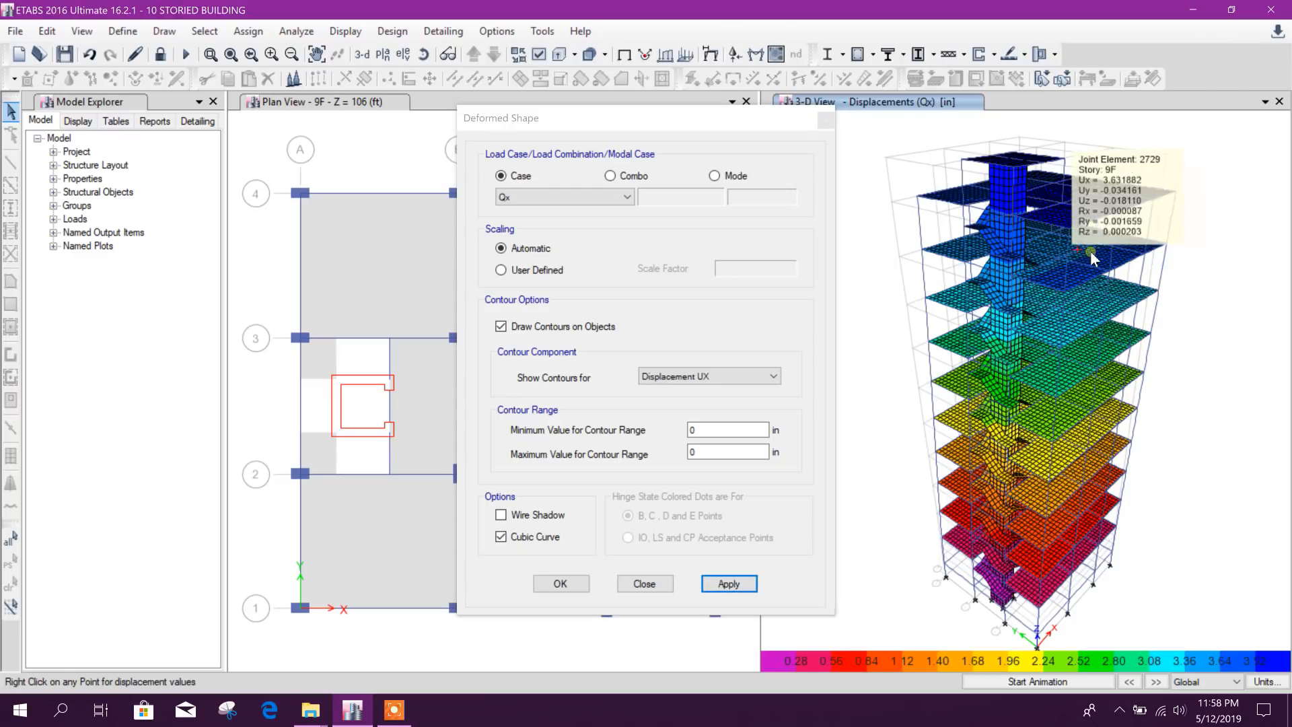
{"action": "mouse_move", "coordinate": [1056, 506]}
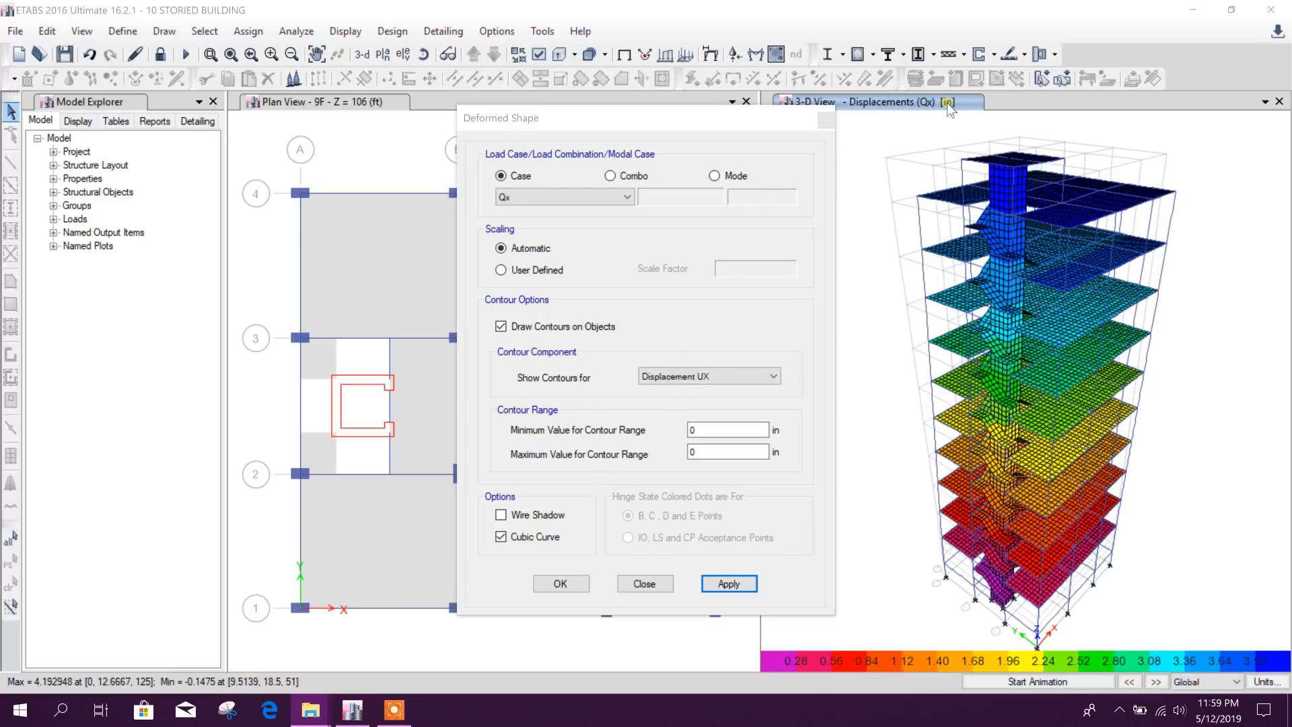
Step: Review the available load cases, close the deformed shape settings and return the 3-D view to the undeformed shape
{"action": "left_click", "coordinate": [563, 196]}
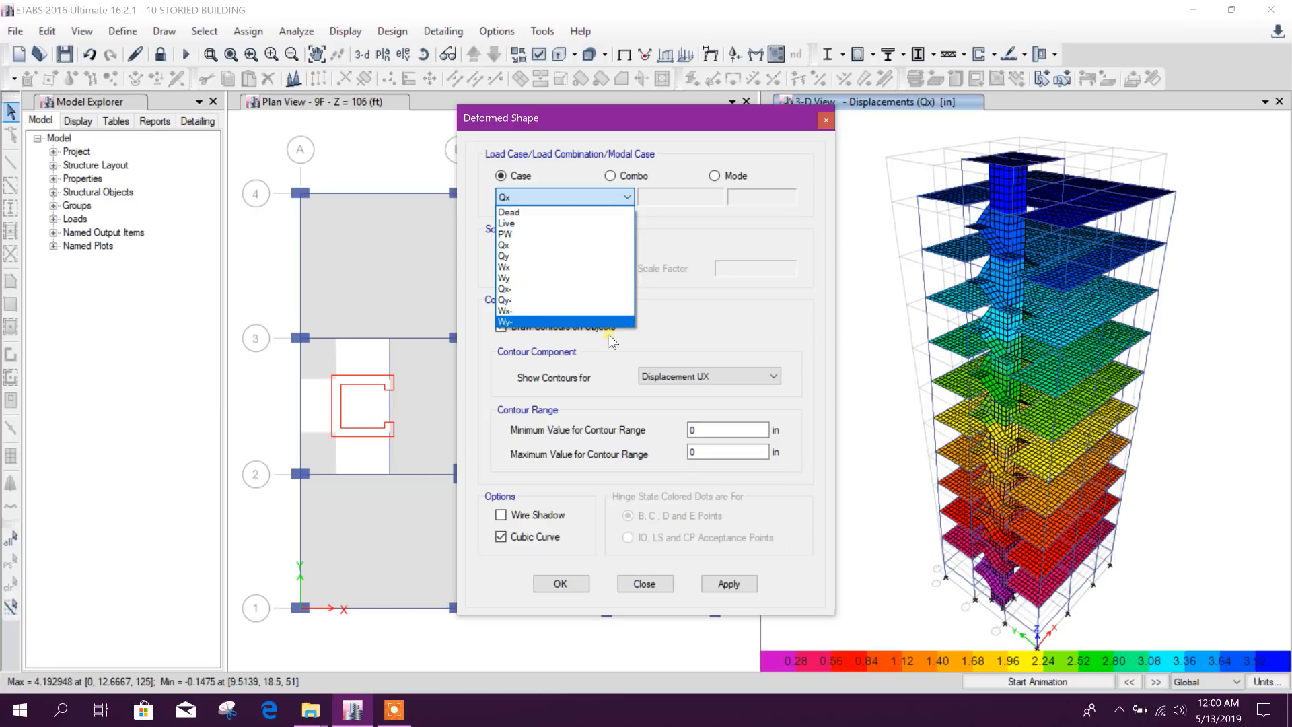
{"action": "left_click", "coordinate": [700, 116]}
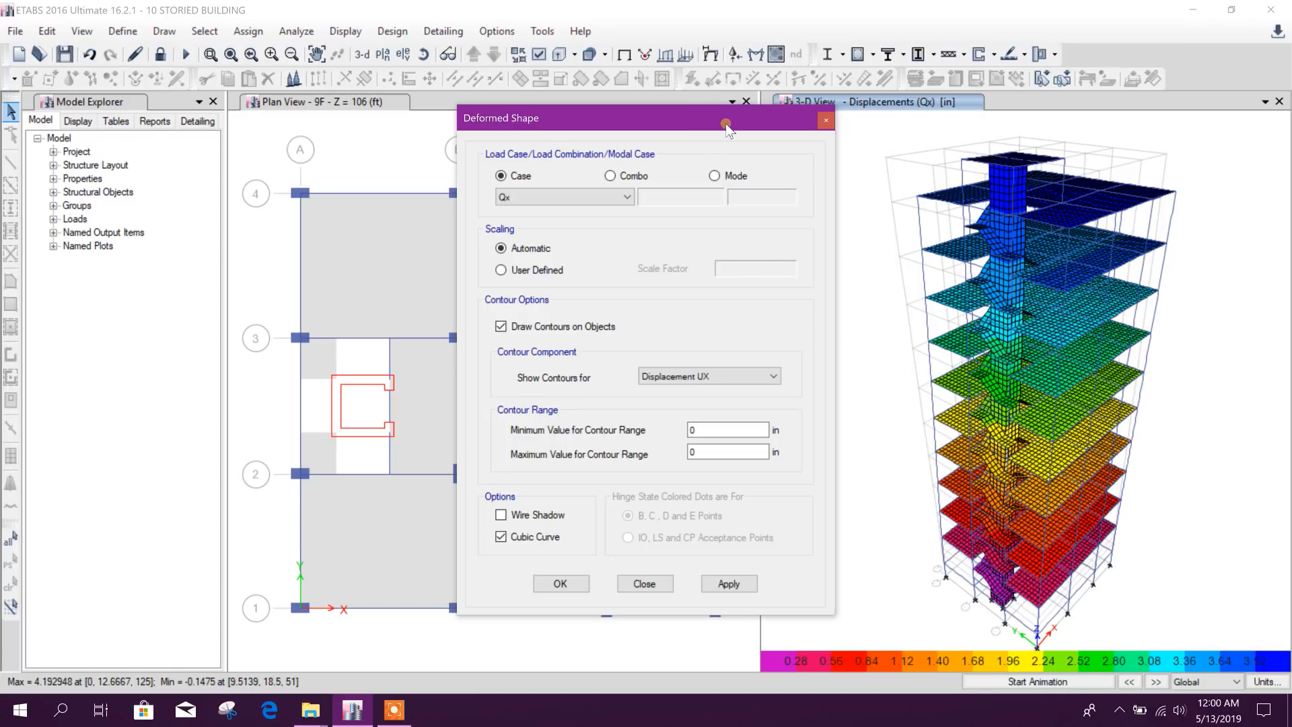
{"action": "left_click_drag", "start_coordinate": [726, 123], "coordinate": [718, 92]}
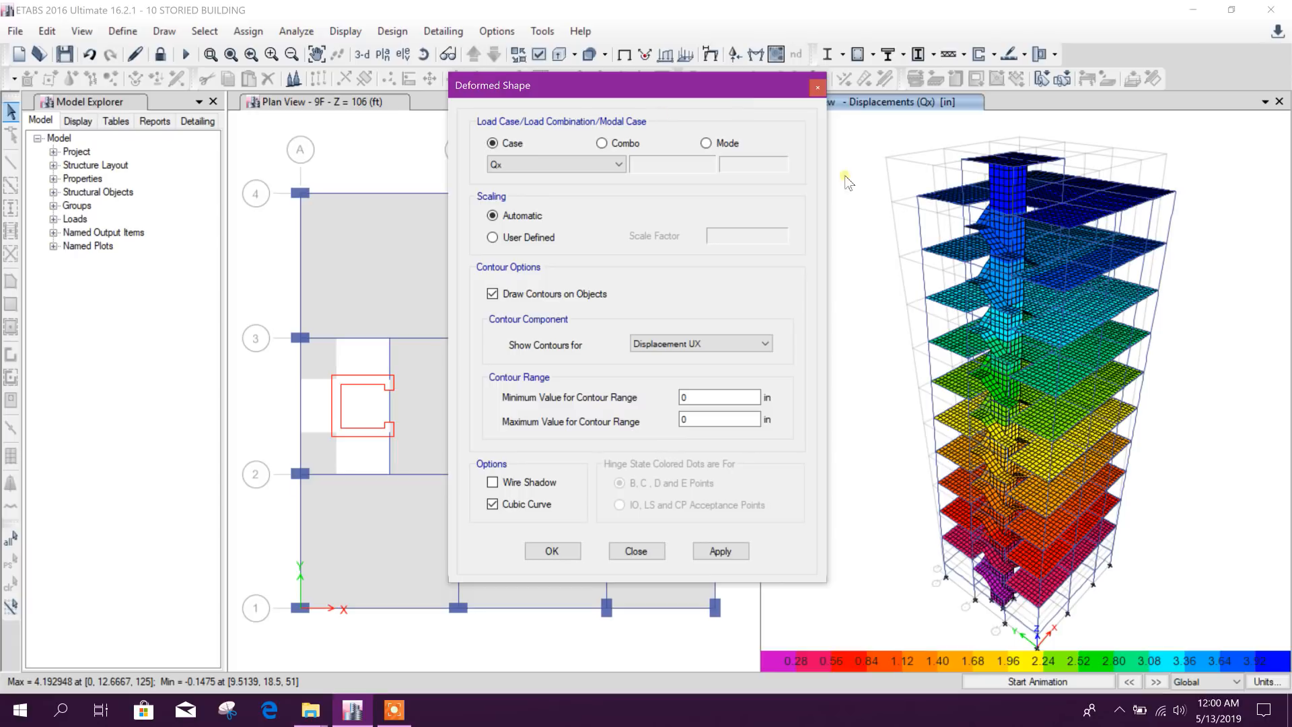
{"action": "left_click", "coordinate": [632, 551]}
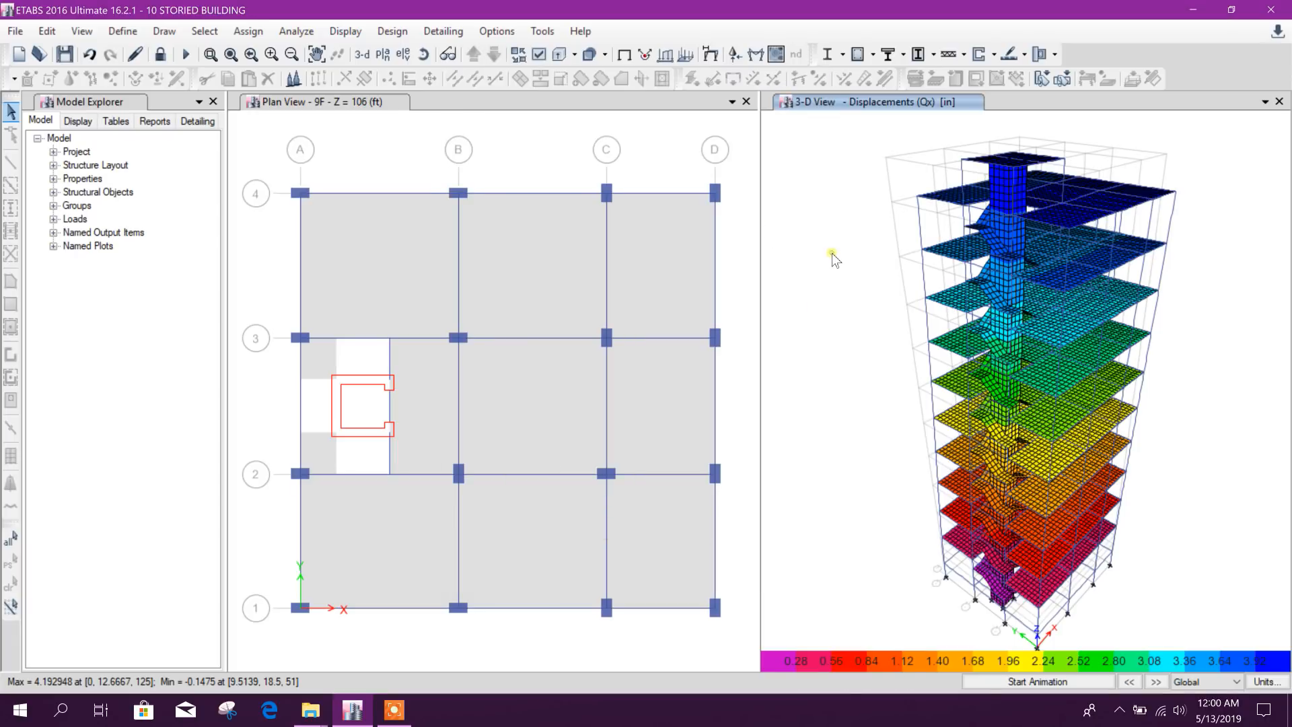
{"action": "left_click", "coordinate": [625, 55]}
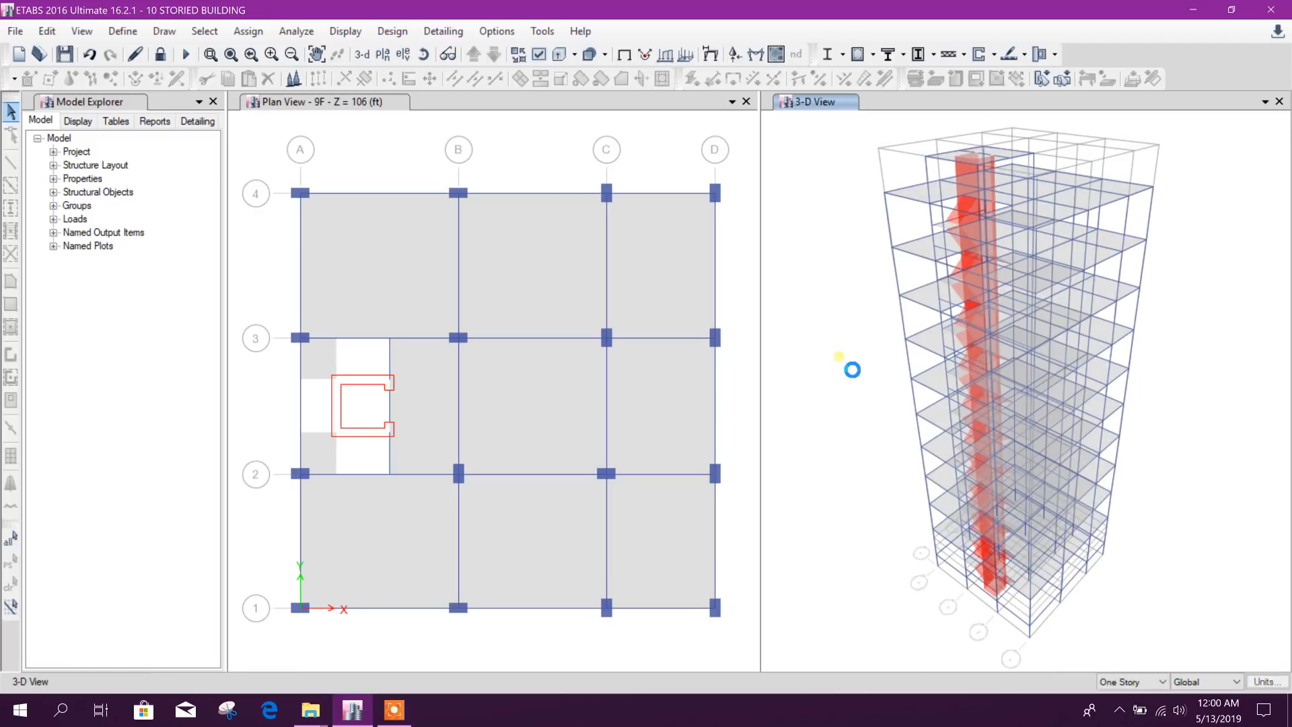
Step: Review the concrete frame design preferences for ACI 318-14 and close them without changes
{"action": "left_click", "coordinate": [871, 55]}
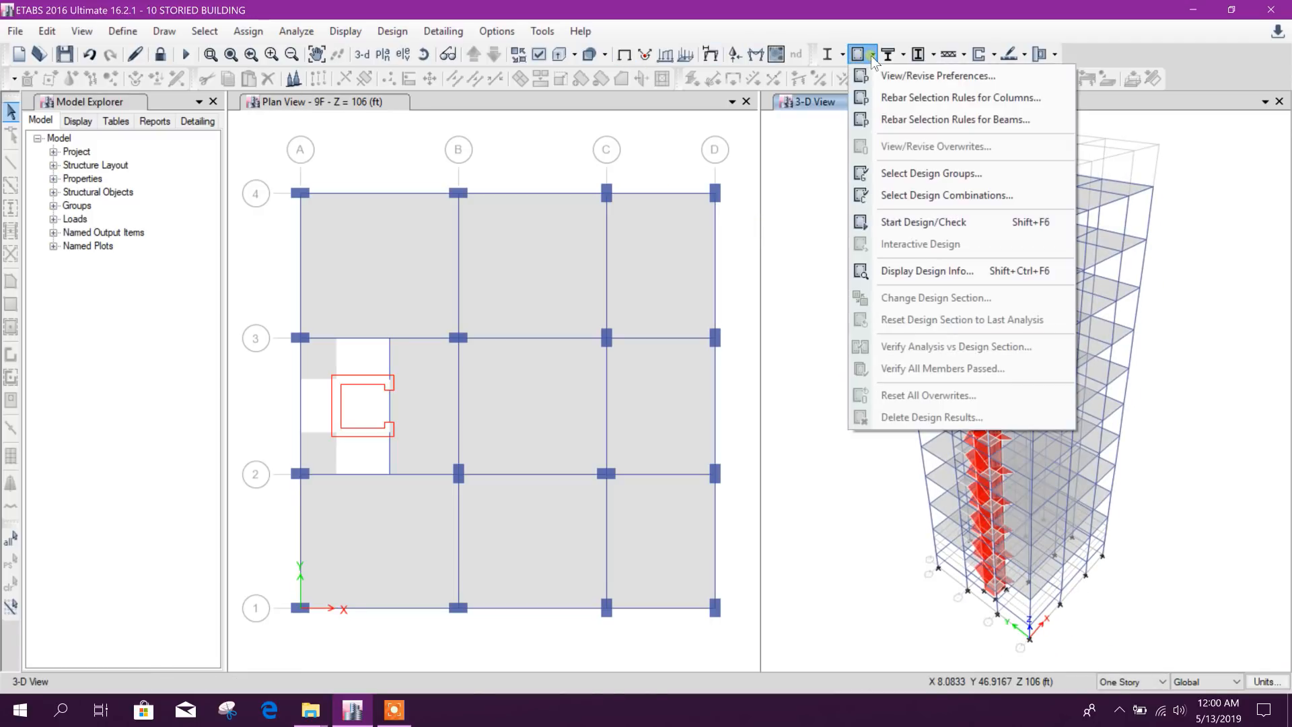
{"action": "left_click", "coordinate": [925, 78]}
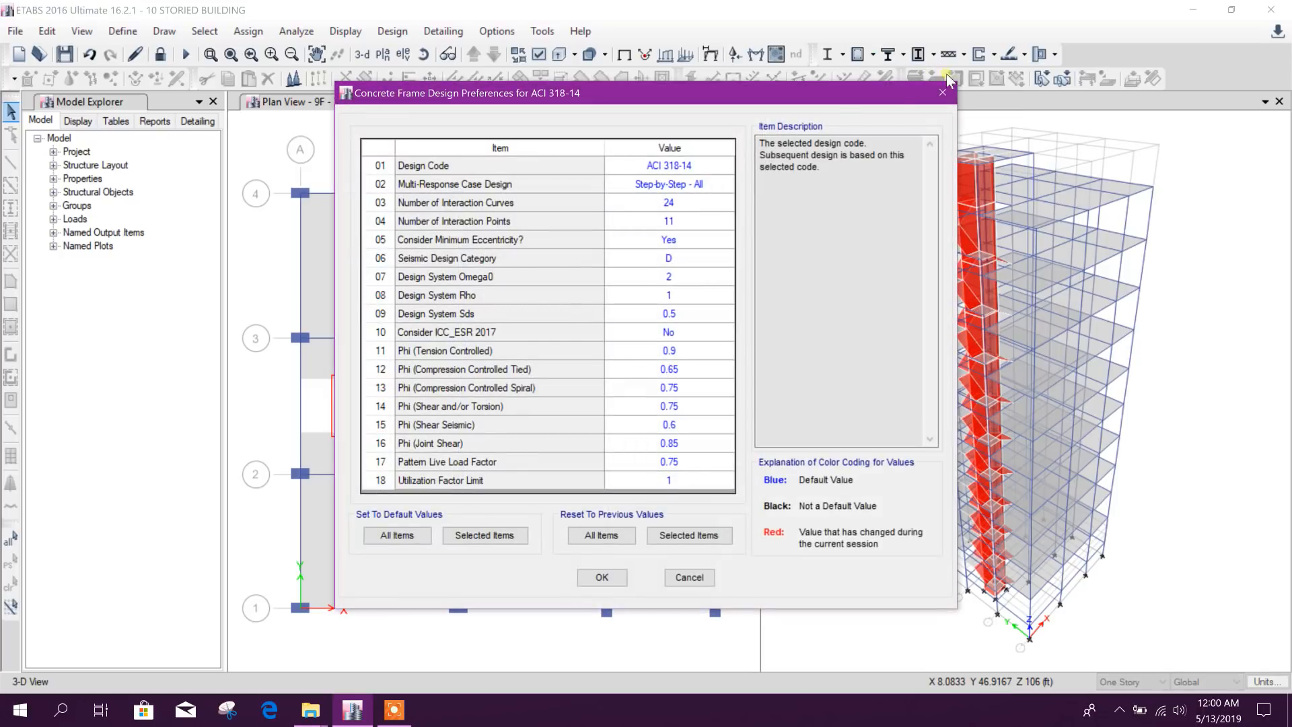
{"action": "left_click", "coordinate": [941, 92]}
Step: Start the concrete frame design check and accept two reiterations of the analysis and design
{"action": "left_click", "coordinate": [873, 56]}
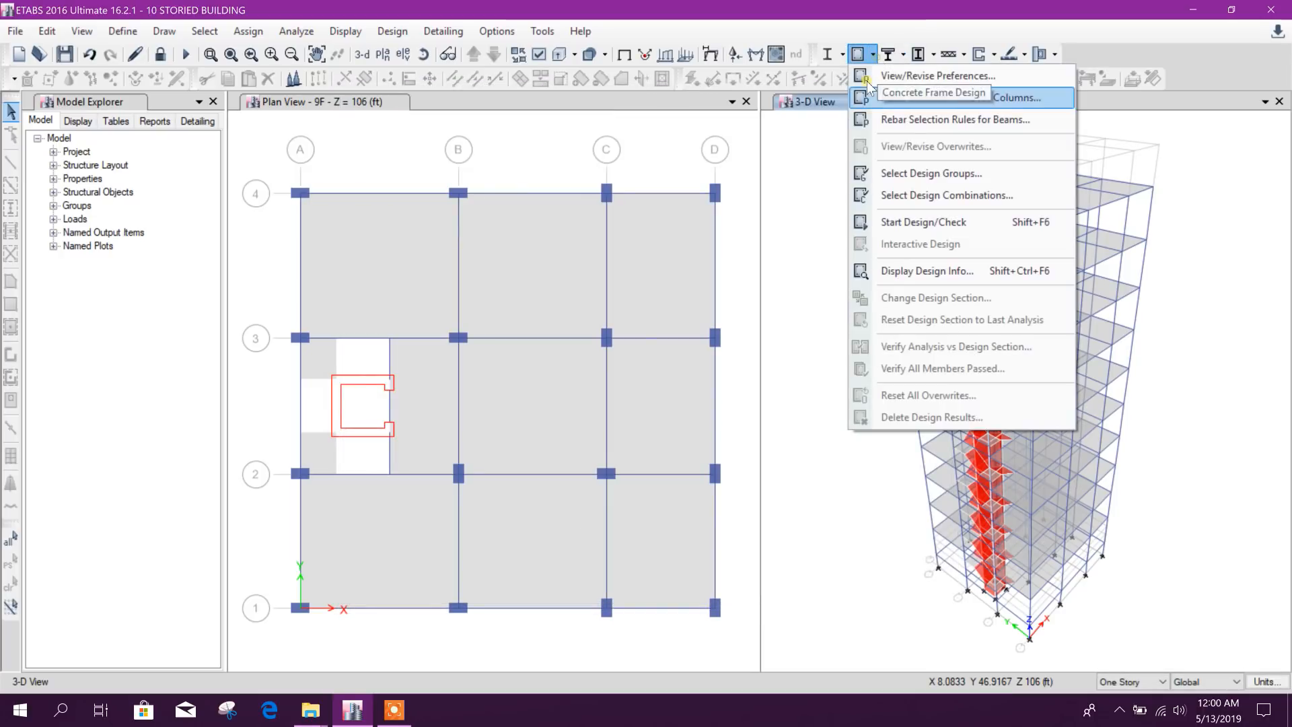
{"action": "left_click", "coordinate": [1008, 225]}
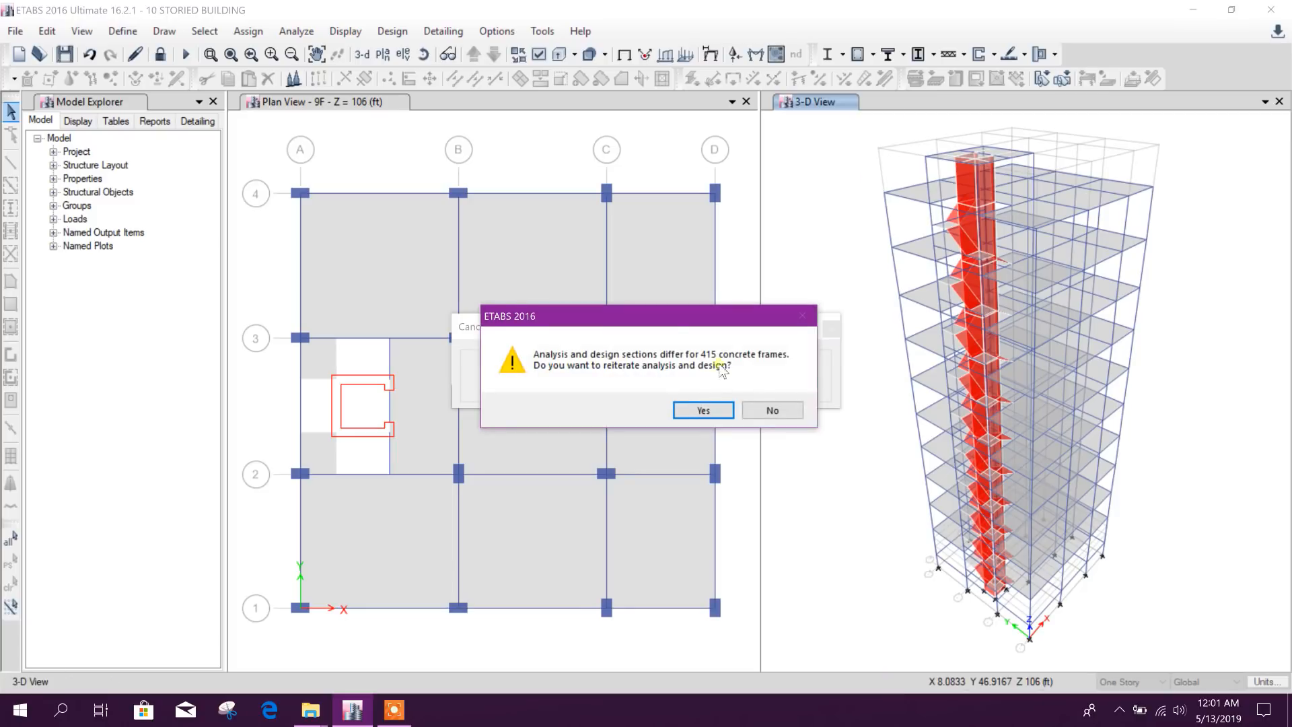
{"action": "left_click_drag", "start_coordinate": [720, 320], "coordinate": [811, 294]}
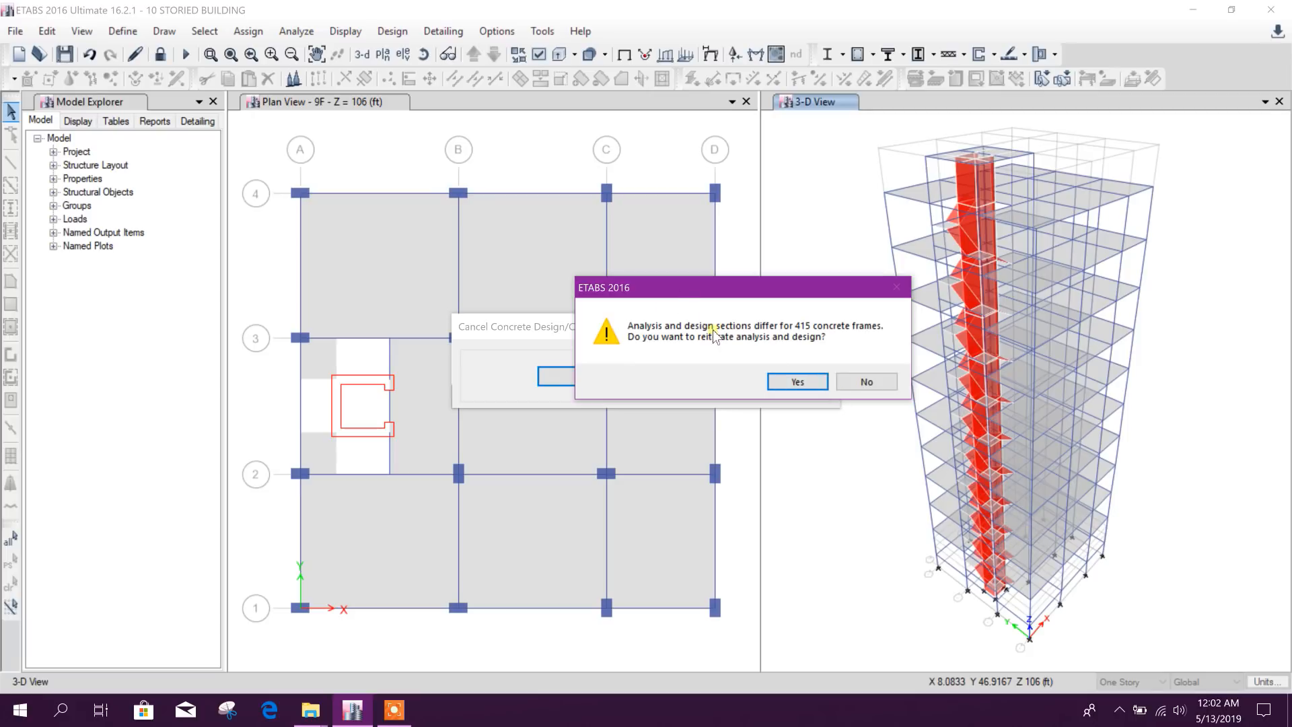
{"action": "left_click", "coordinate": [804, 382]}
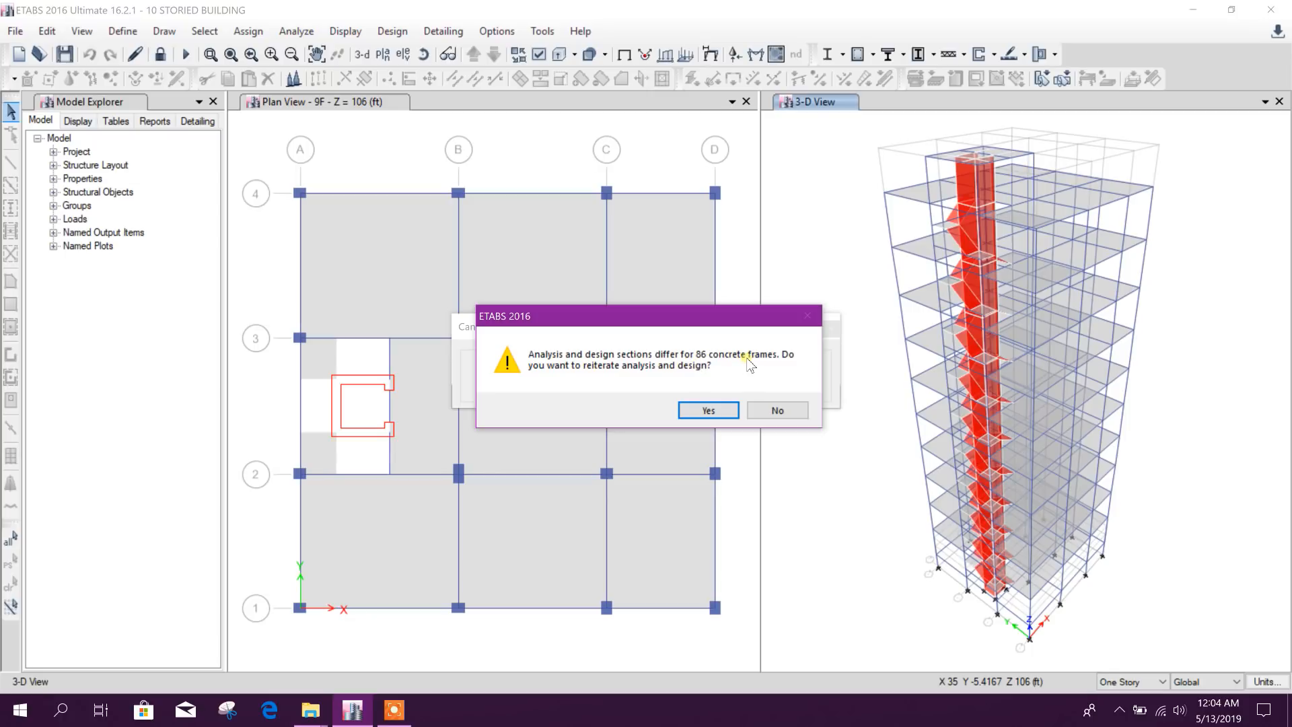
{"action": "left_click", "coordinate": [725, 416]}
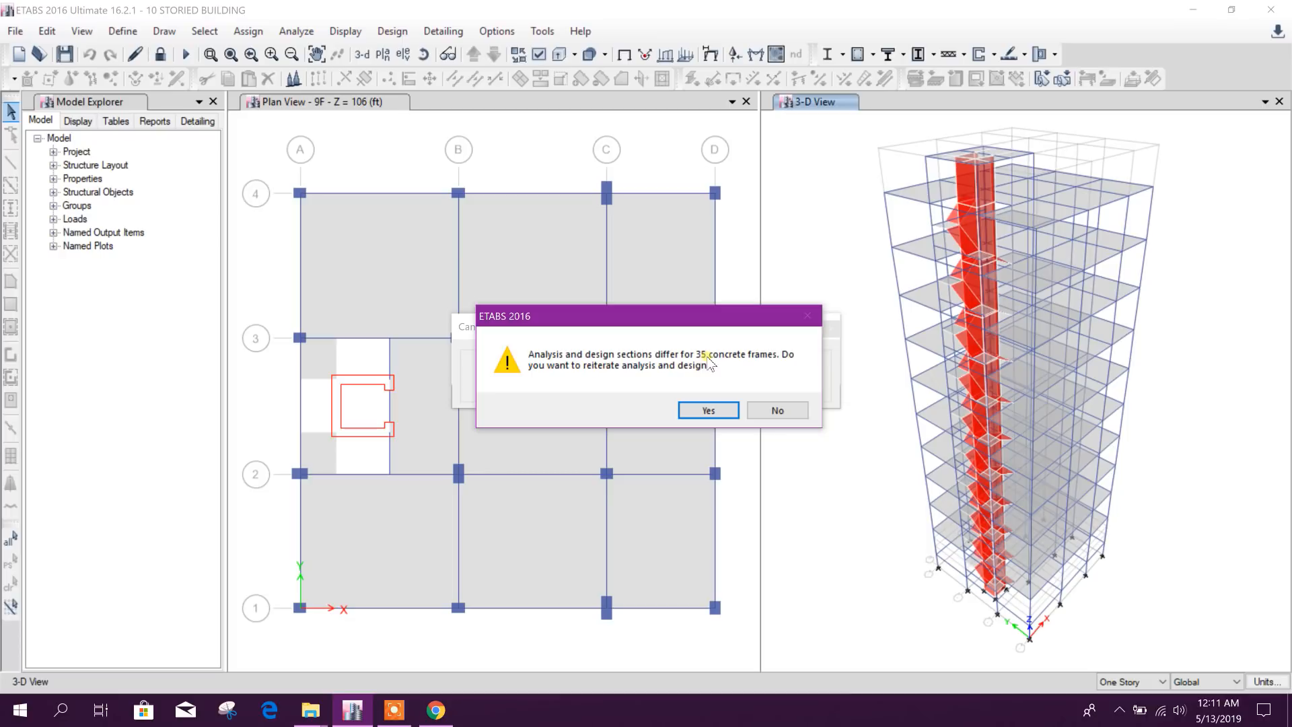
Step: Decline a further reiteration of analysis and design, and inspect the longitudinal reinforcing in the 3-D view
{"action": "left_click_drag", "start_coordinate": [708, 316], "coordinate": [757, 290]}
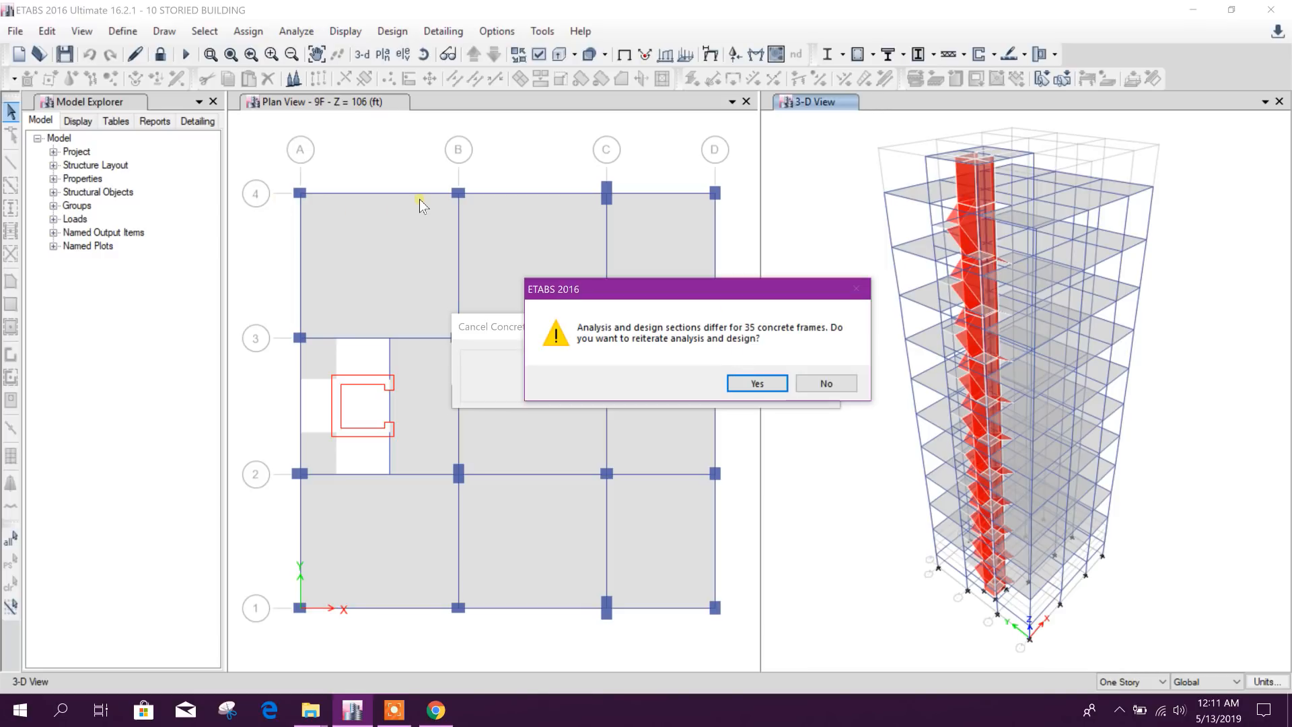
{"action": "left_click_drag", "start_coordinate": [788, 290], "coordinate": [794, 287]}
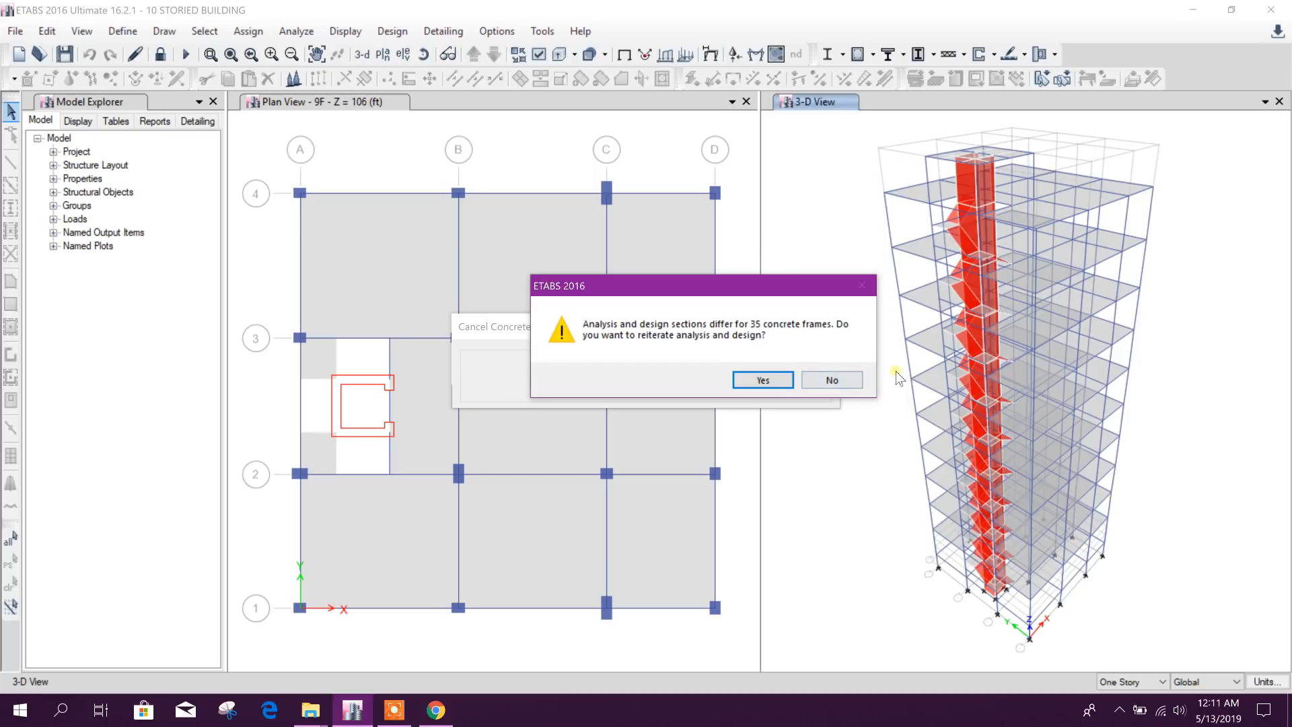
{"action": "left_click_drag", "start_coordinate": [795, 277], "coordinate": [811, 267]}
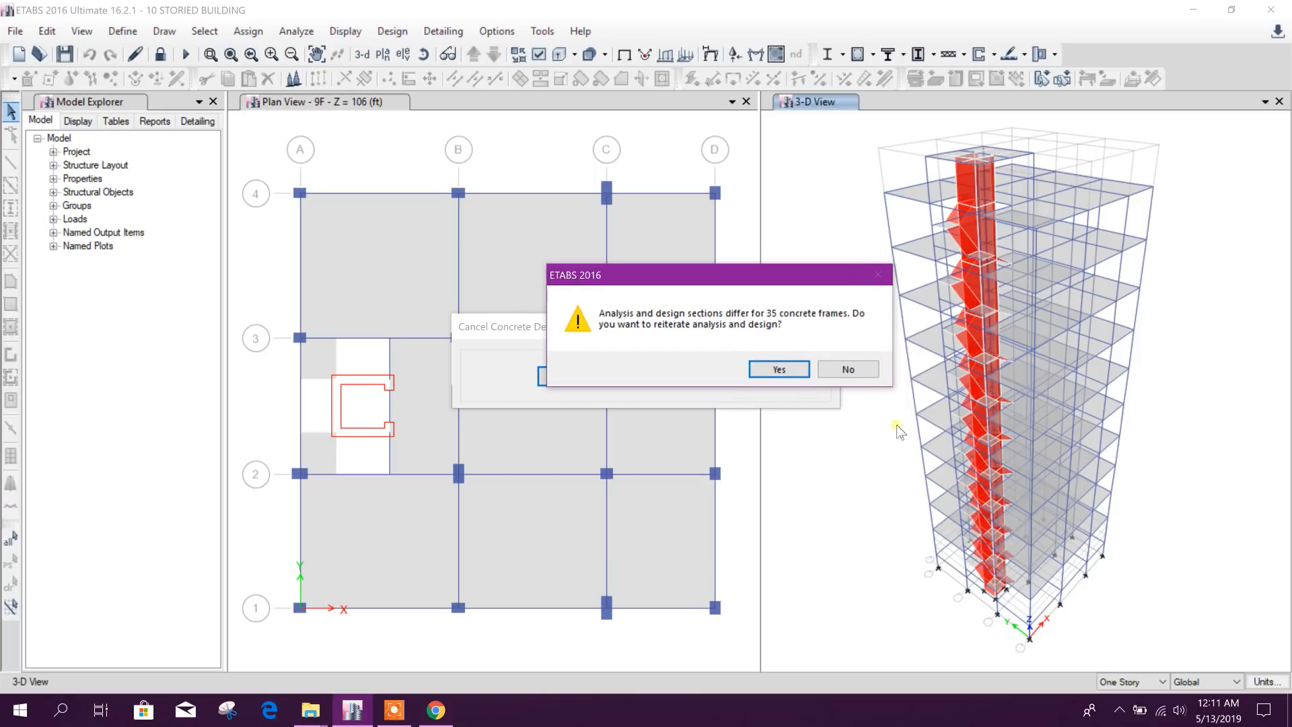
{"action": "left_click", "coordinate": [847, 370]}
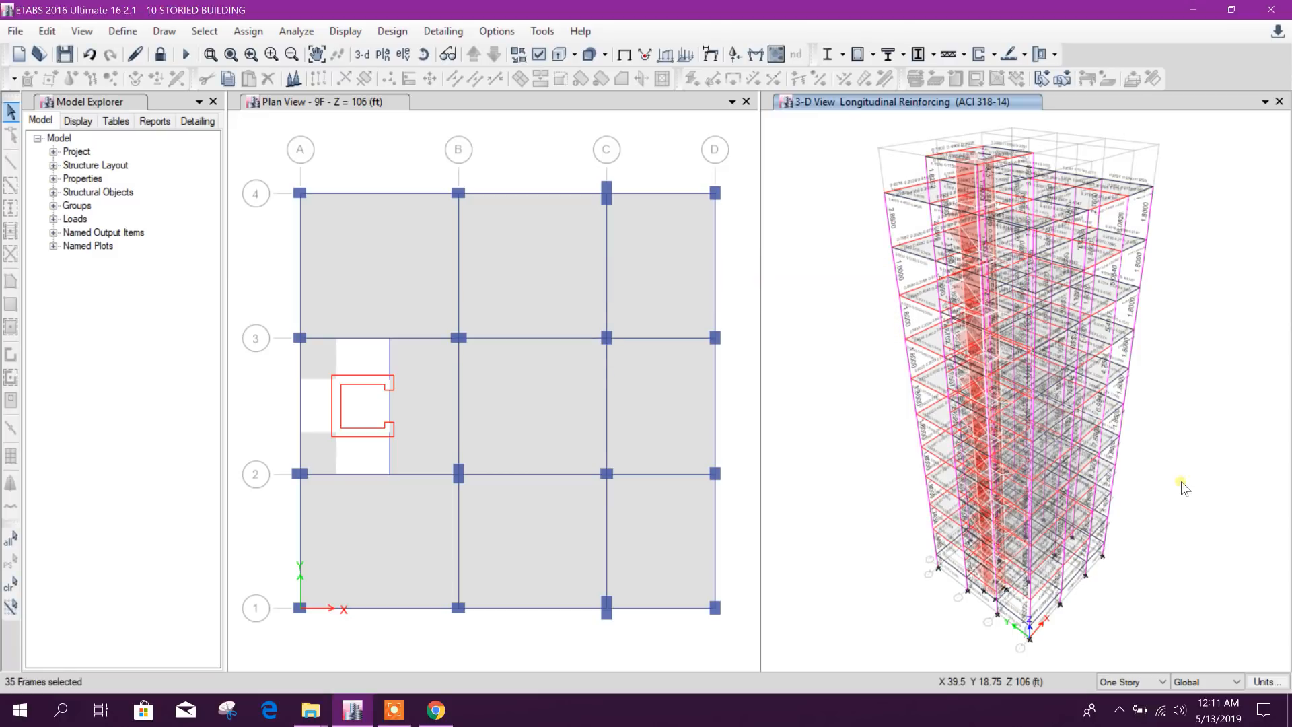
{"action": "scroll", "coordinate": [1113, 387], "scroll_direction": "up", "scroll_amount": 3}
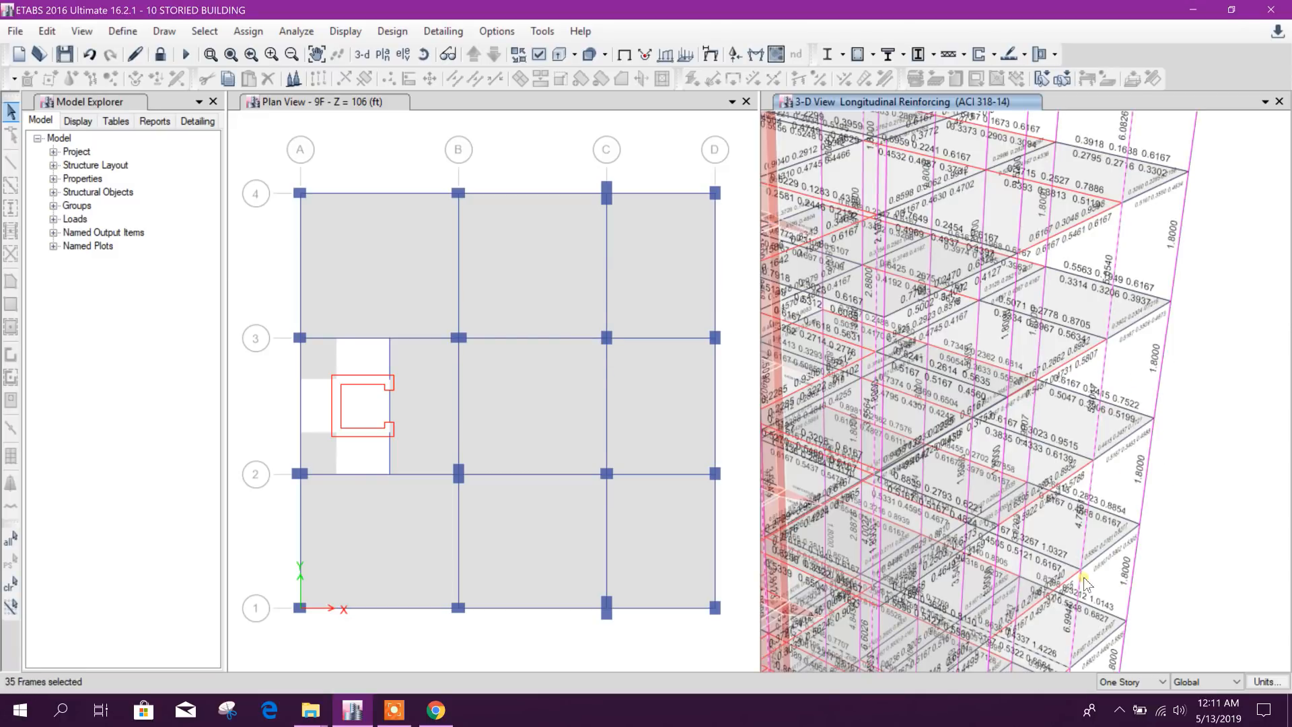
{"action": "scroll", "coordinate": [1137, 476], "scroll_direction": "down", "scroll_amount": 3}
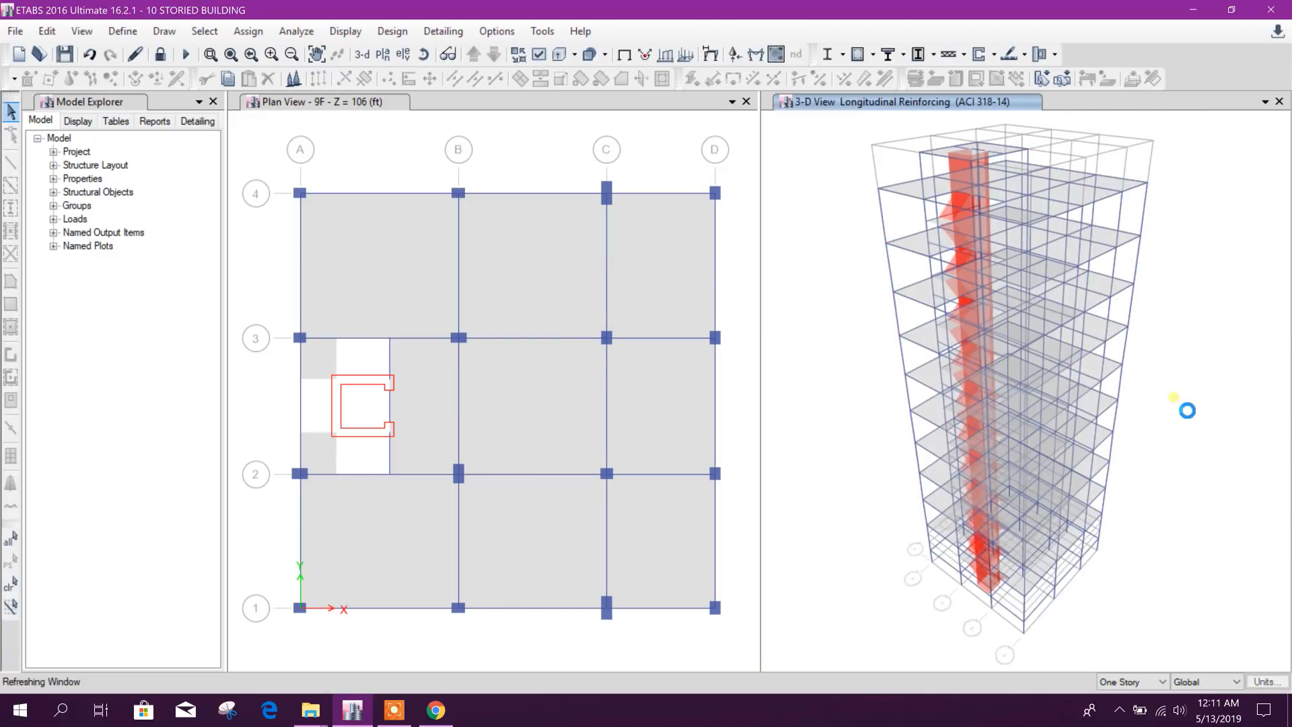
Step: Examine the longitudinal reinforcing values on the beams and columns throughout the 3-D view
{"action": "scroll", "coordinate": [868, 249], "scroll_direction": "up", "scroll_amount": 3}
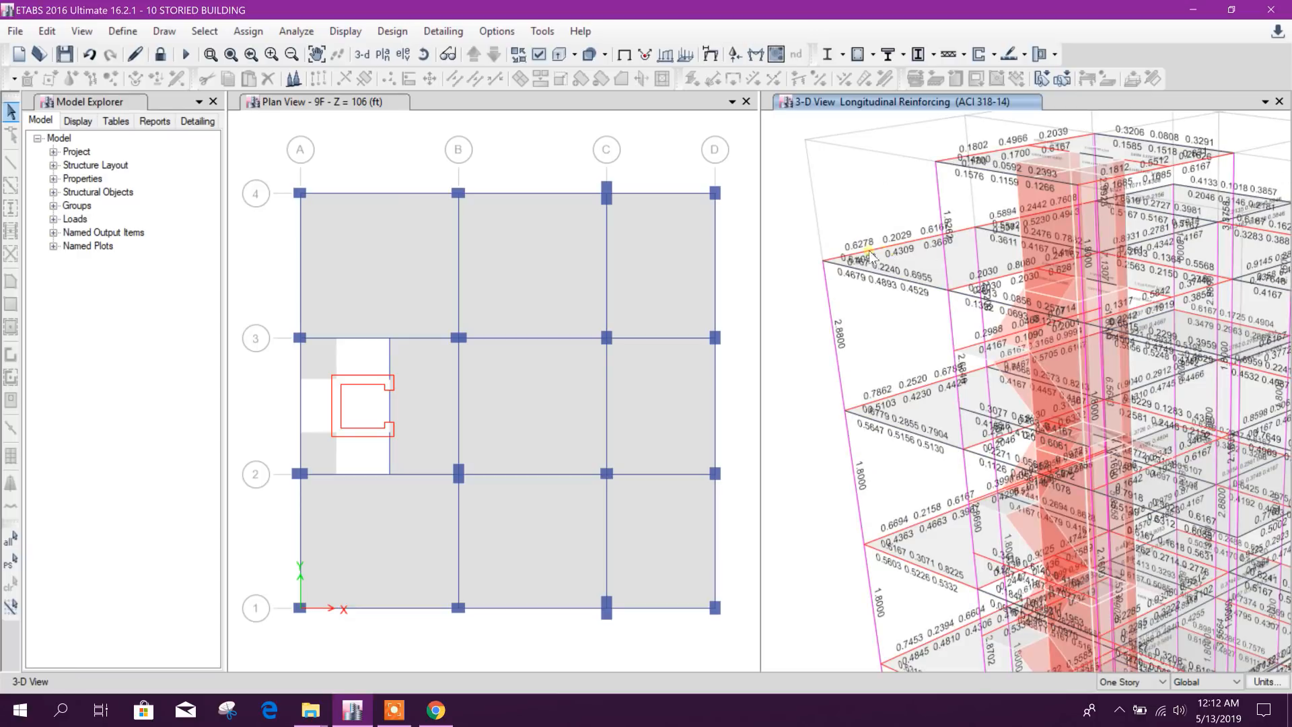
{"action": "scroll", "coordinate": [886, 256], "scroll_direction": "down", "scroll_amount": 3}
{"action": "scroll", "coordinate": [890, 301], "scroll_direction": "up", "scroll_amount": 5}
{"action": "scroll", "coordinate": [1029, 350], "scroll_direction": "down", "scroll_amount": 3}
{"action": "scroll", "coordinate": [836, 384], "scroll_direction": "up", "scroll_amount": 3}
{"action": "scroll", "coordinate": [875, 417], "scroll_direction": "down", "scroll_amount": 3}
{"action": "scroll", "coordinate": [976, 460], "scroll_direction": "up", "scroll_amount": 3}
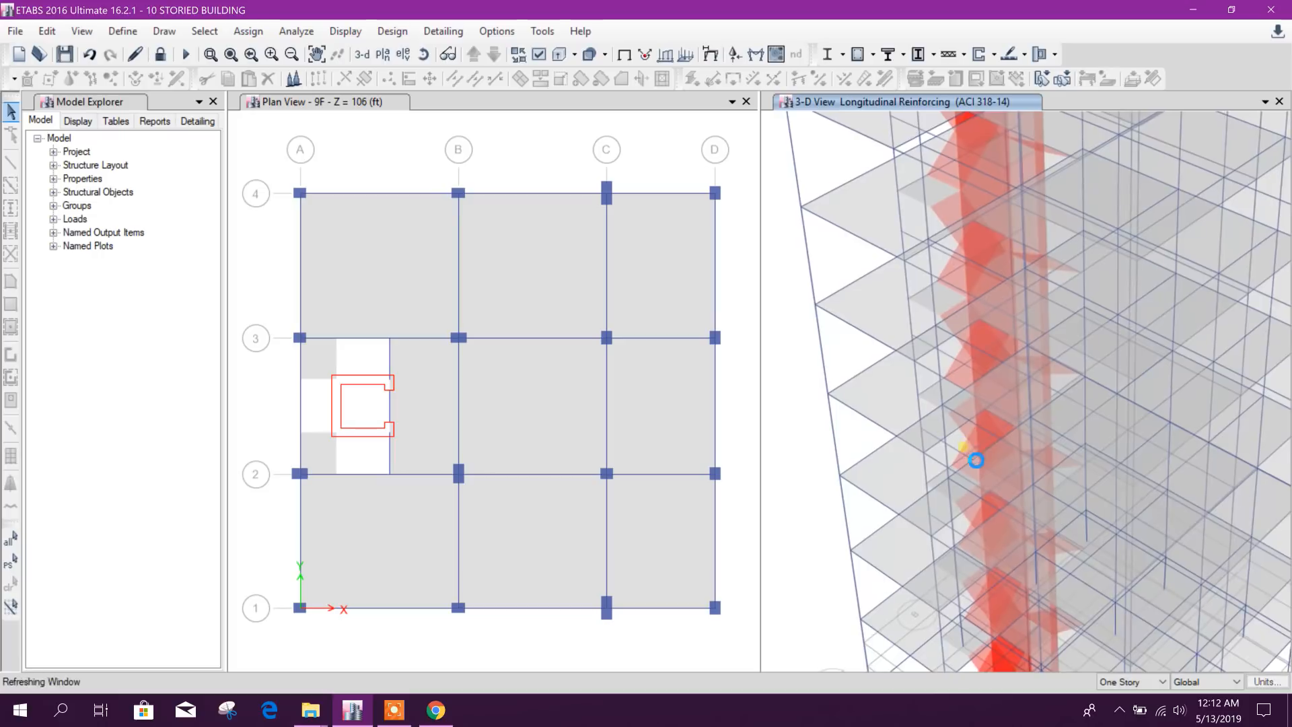
{"action": "scroll", "coordinate": [976, 459], "scroll_direction": "down", "scroll_amount": 3}
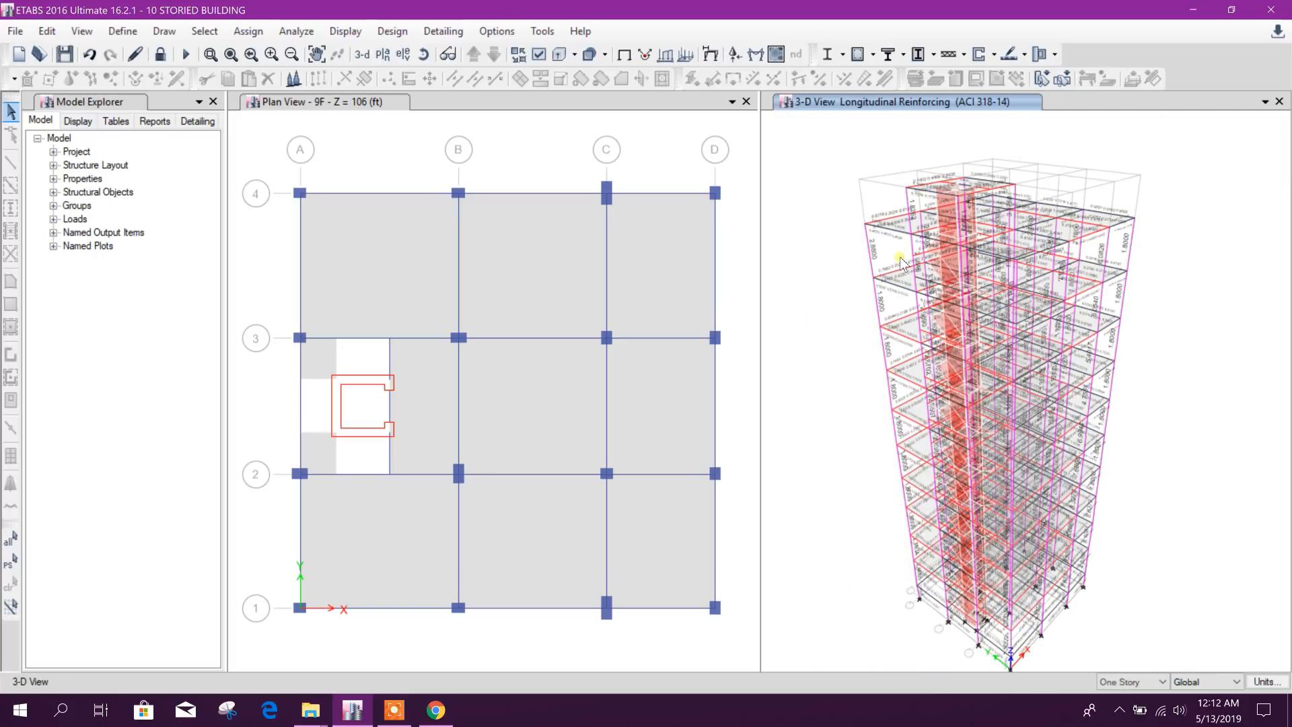
Step: Open the design information for beam B22 on story 10F and review the DCon26 results, selecting the first row for station 1.2500
{"action": "right_click", "coordinate": [892, 221]}
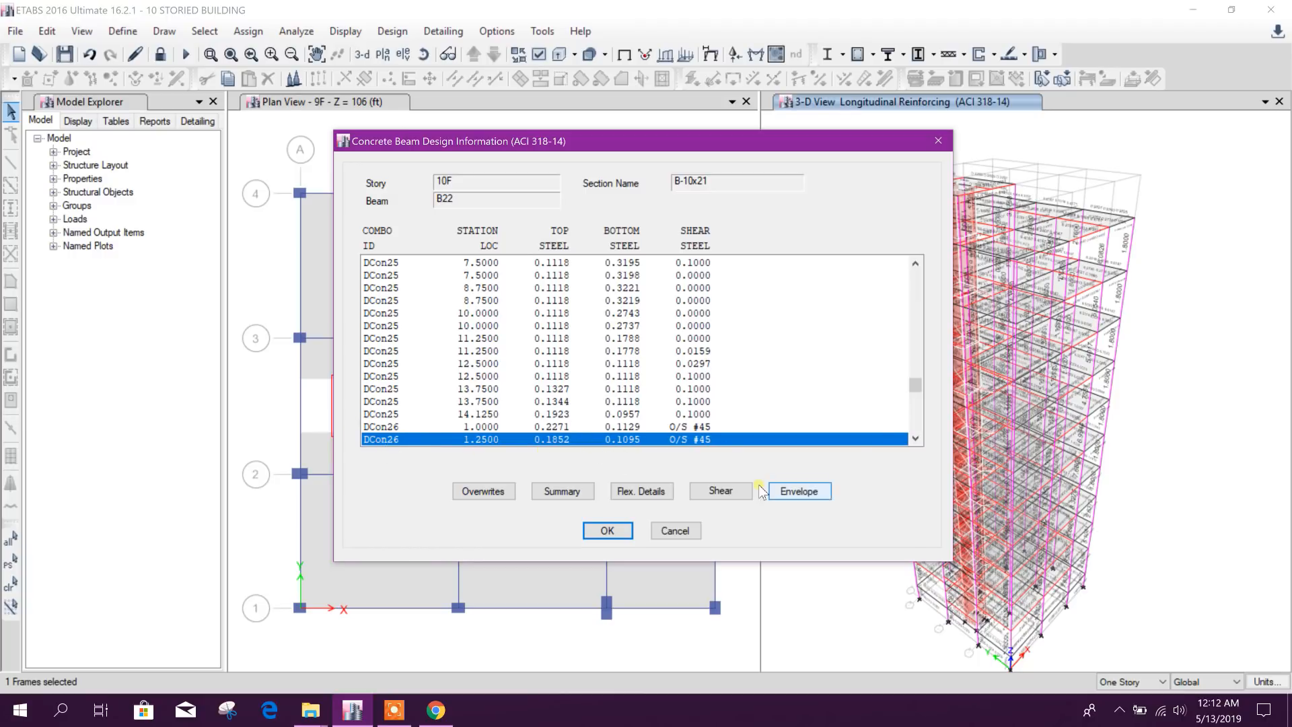
{"action": "left_click", "coordinate": [915, 438]}
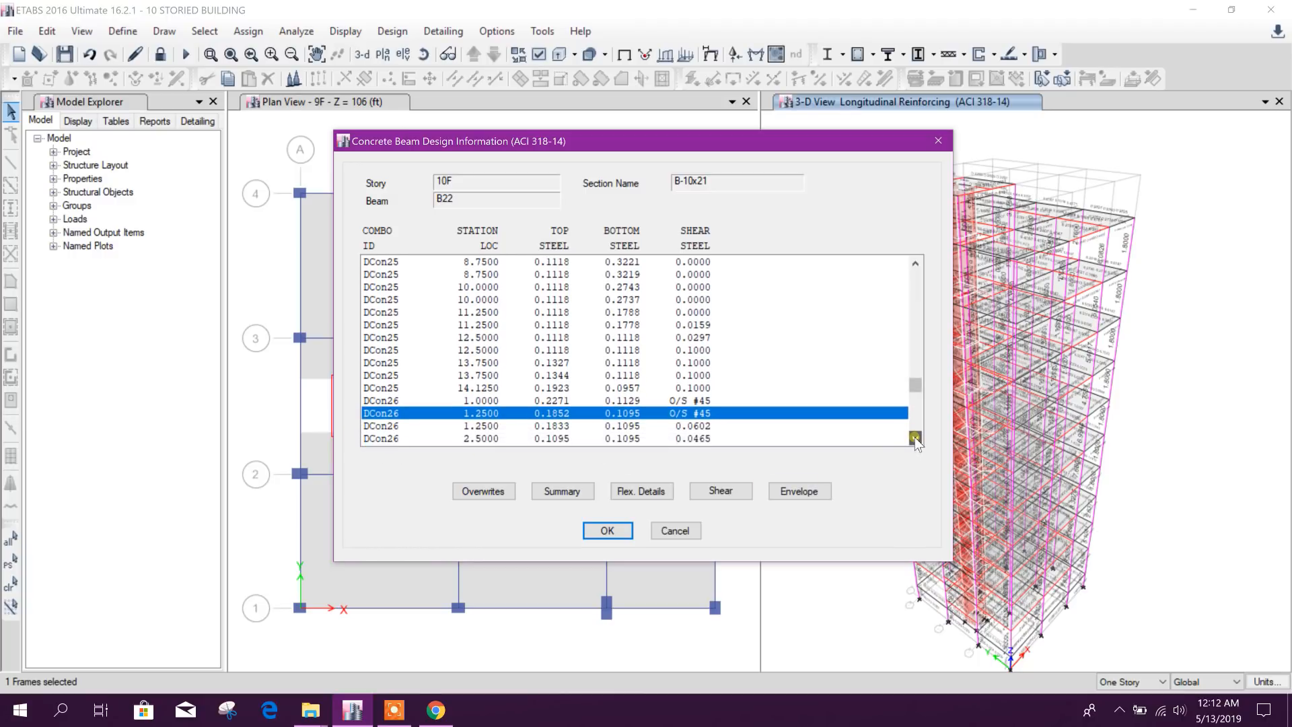
{"action": "left_click", "coordinate": [914, 438]}
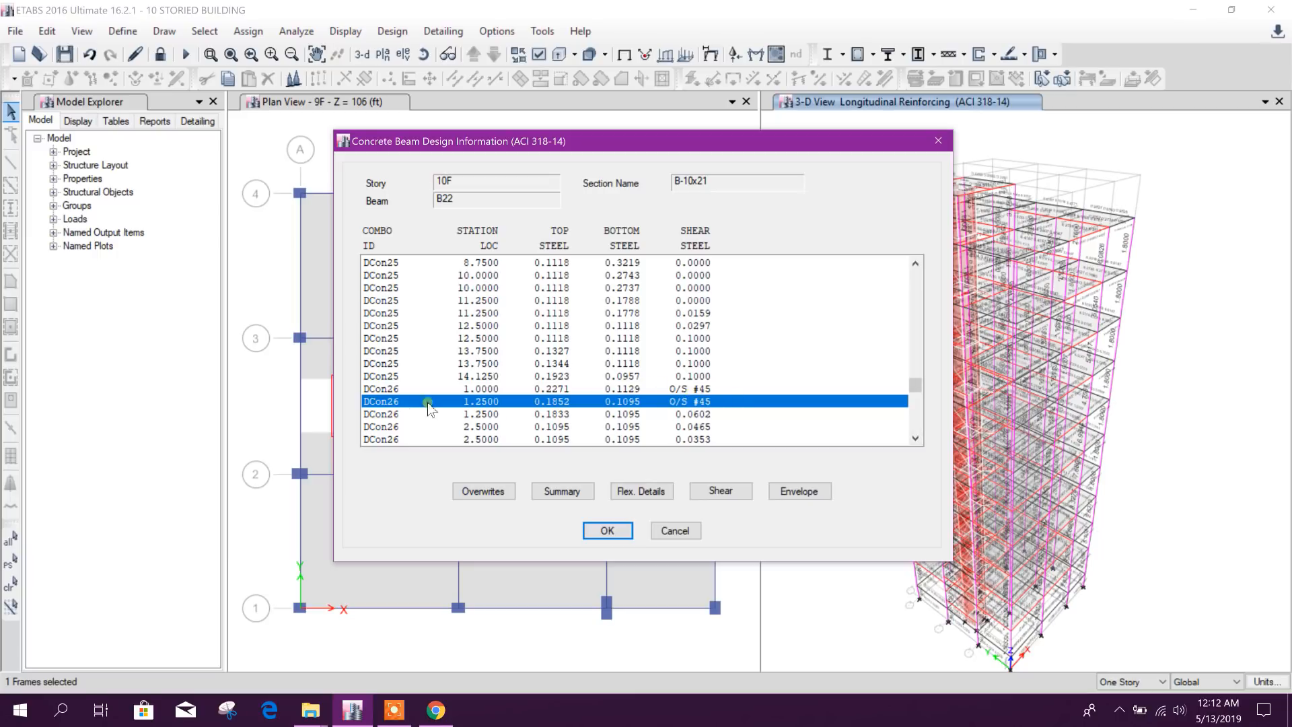
{"action": "left_click", "coordinate": [388, 390]}
{"action": "left_click", "coordinate": [392, 402]}
{"action": "scroll", "coordinate": [589, 431], "scroll_direction": "down", "scroll_amount": 9}
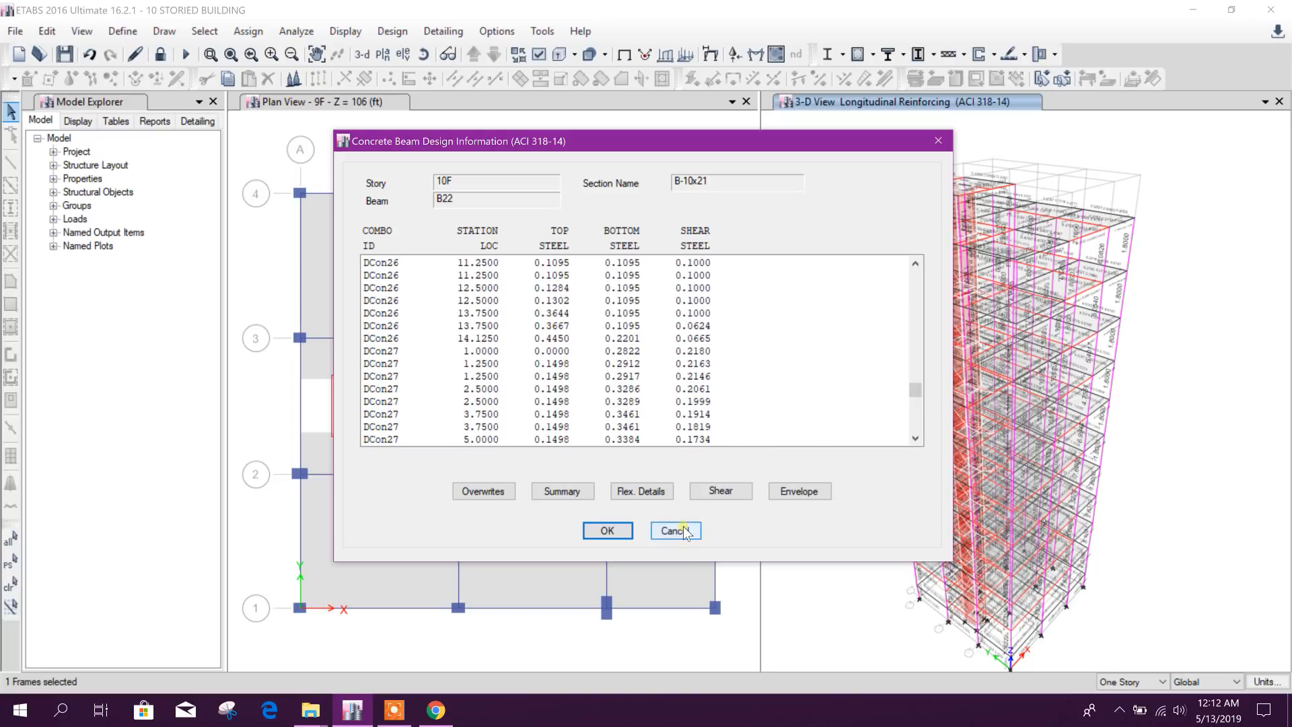
Step: Review the design summary report for beam B22 at the selected DCon26 station and close the report
{"action": "left_click", "coordinate": [570, 491]}
{"action": "scroll", "coordinate": [742, 402], "scroll_direction": "down", "scroll_amount": 10}
{"action": "scroll", "coordinate": [741, 401], "scroll_direction": "up", "scroll_amount": 10}
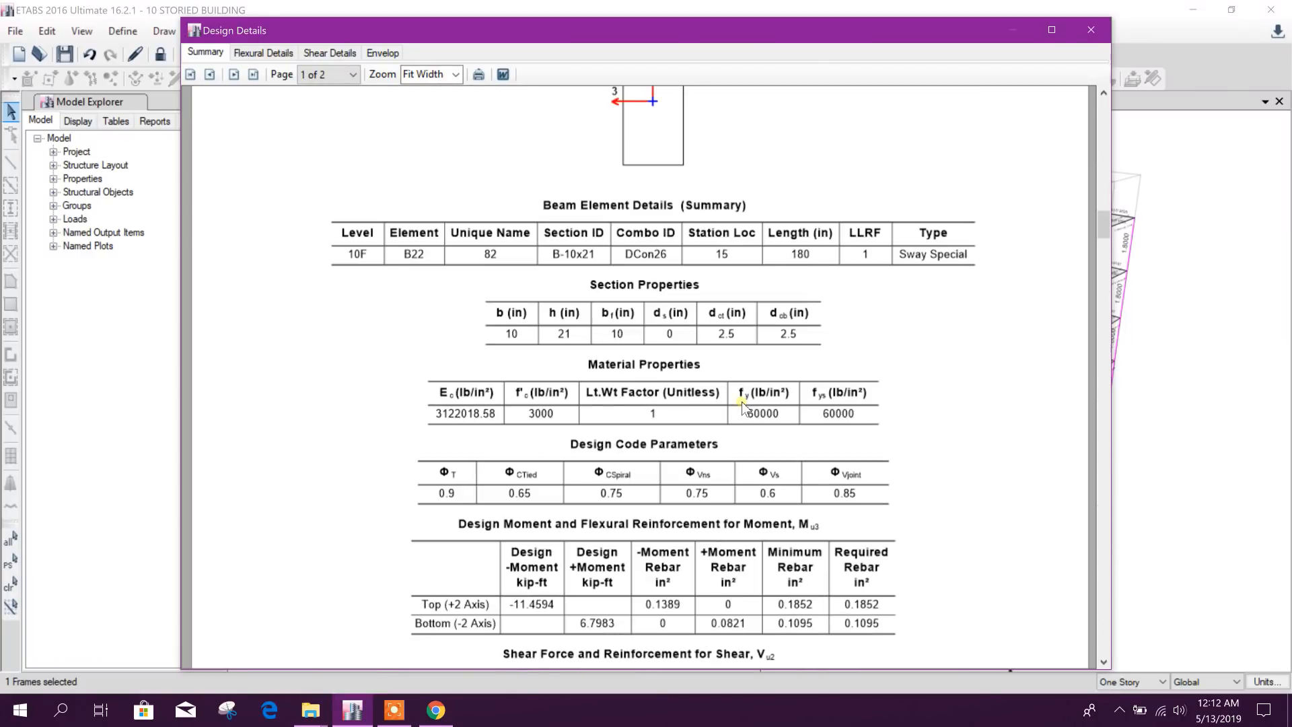
{"action": "scroll", "coordinate": [741, 401], "scroll_direction": "down", "scroll_amount": 10}
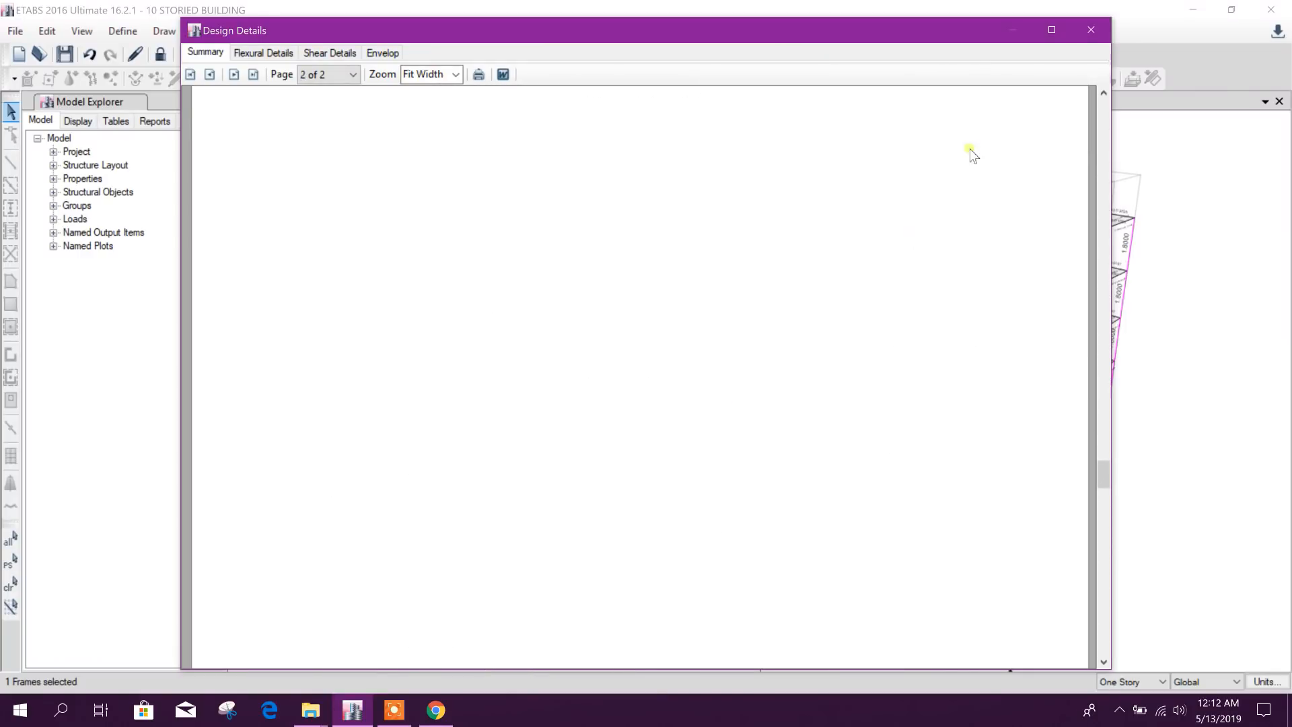
{"action": "left_click", "coordinate": [1091, 30]}
{"action": "scroll", "coordinate": [498, 356], "scroll_direction": "down", "scroll_amount": 10}
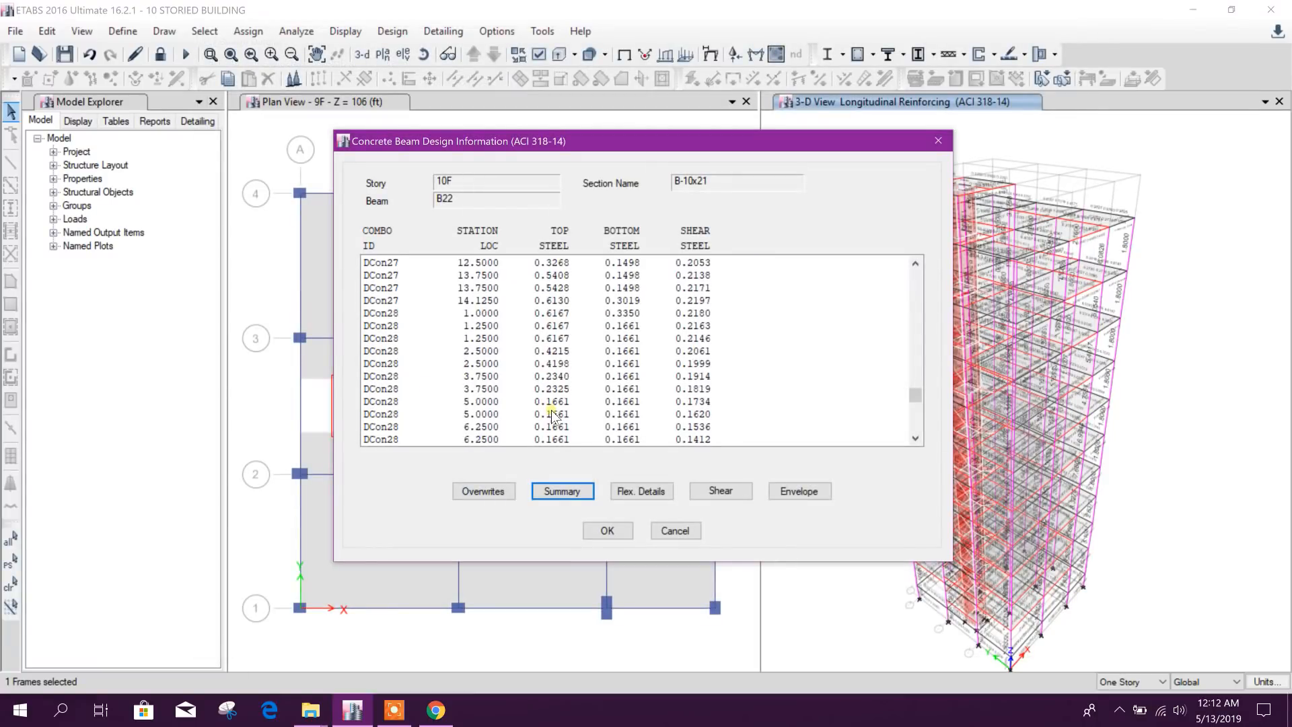
Step: Review the flexural and shear design details of beam B22 and close its design information without changes
{"action": "left_click", "coordinate": [633, 490]}
{"action": "scroll", "coordinate": [642, 424], "scroll_direction": "down", "scroll_amount": 6}
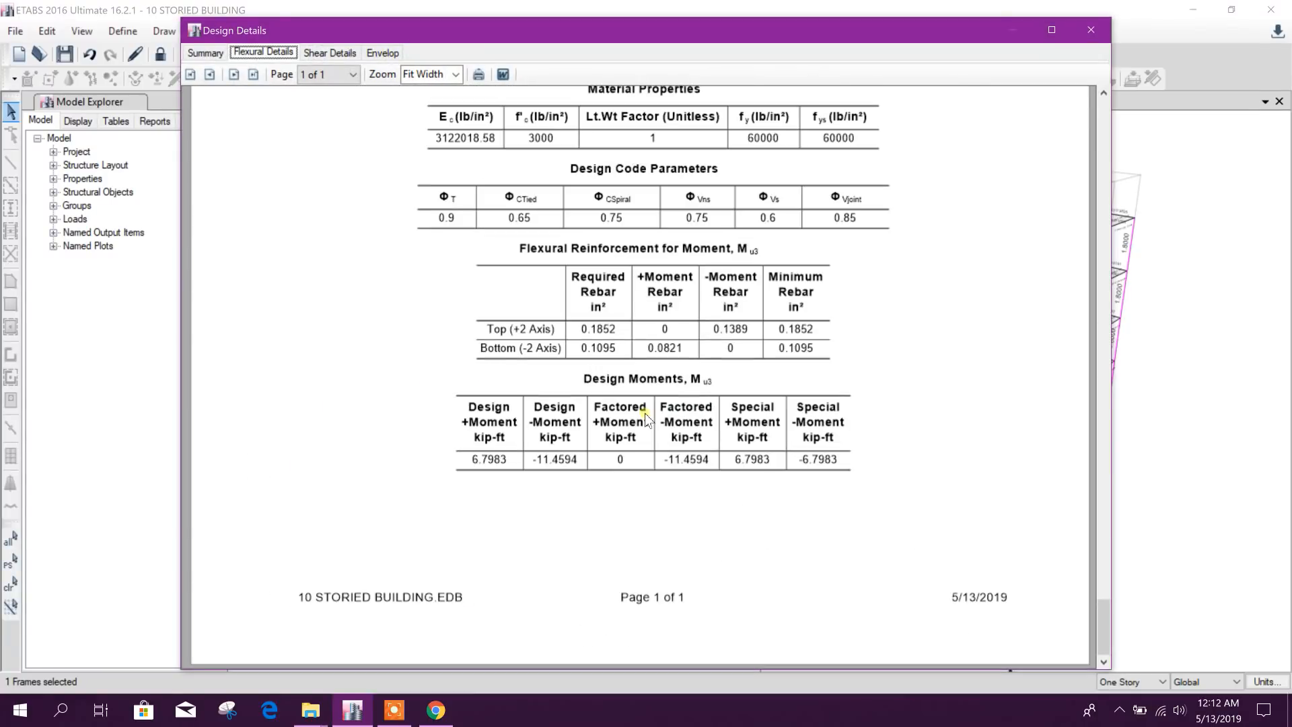
{"action": "left_click", "coordinate": [1091, 29]}
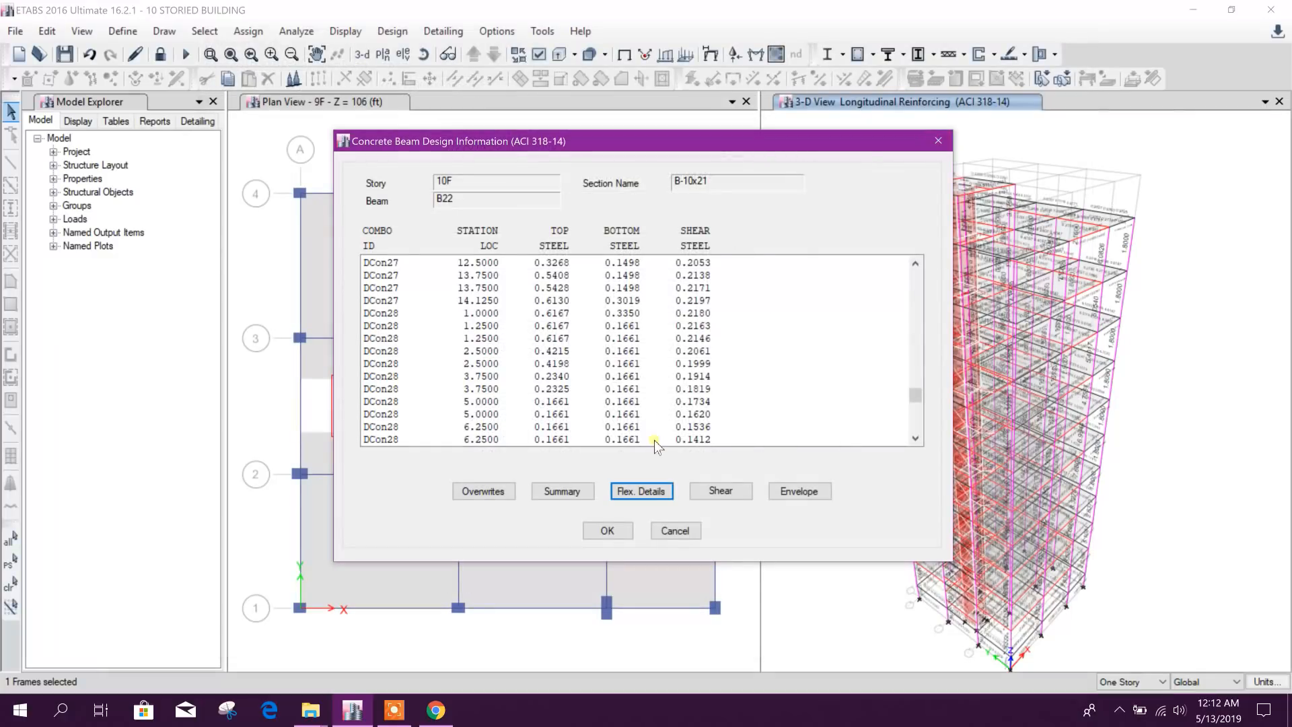
{"action": "left_click", "coordinate": [740, 493]}
{"action": "scroll", "coordinate": [803, 463], "scroll_direction": "down", "scroll_amount": 6}
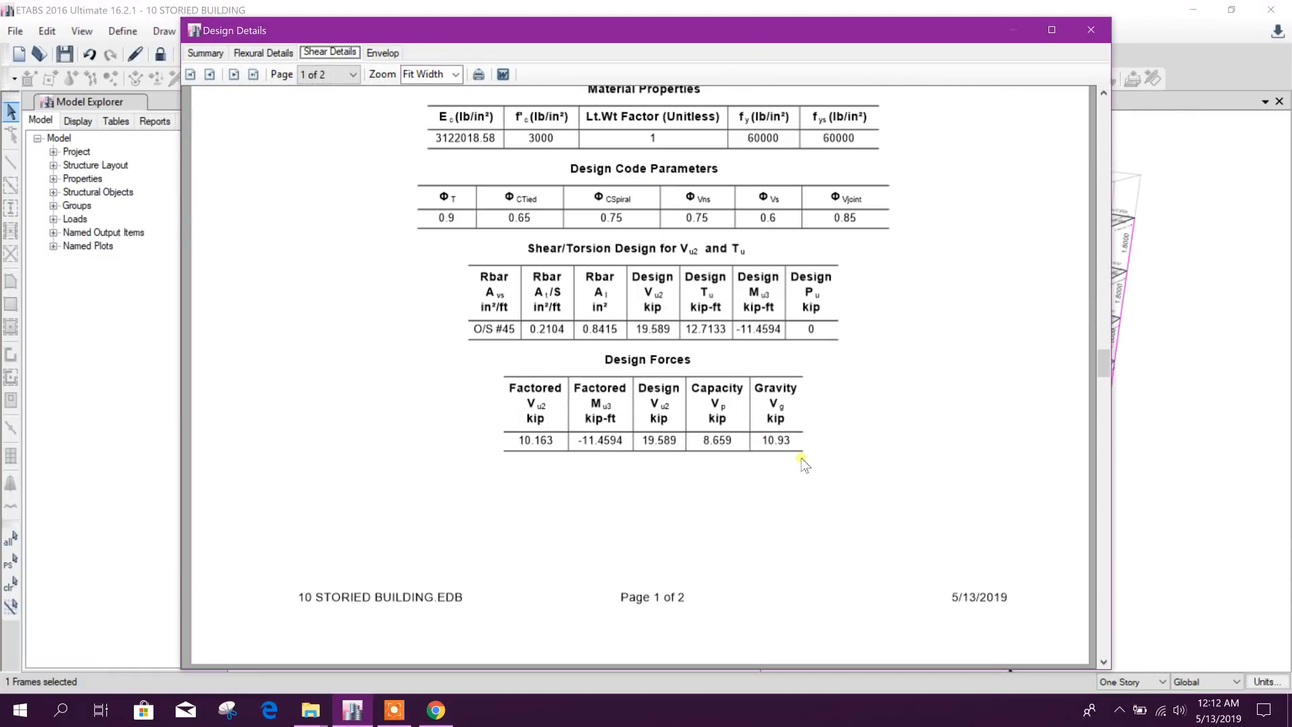
{"action": "left_click", "coordinate": [1091, 30]}
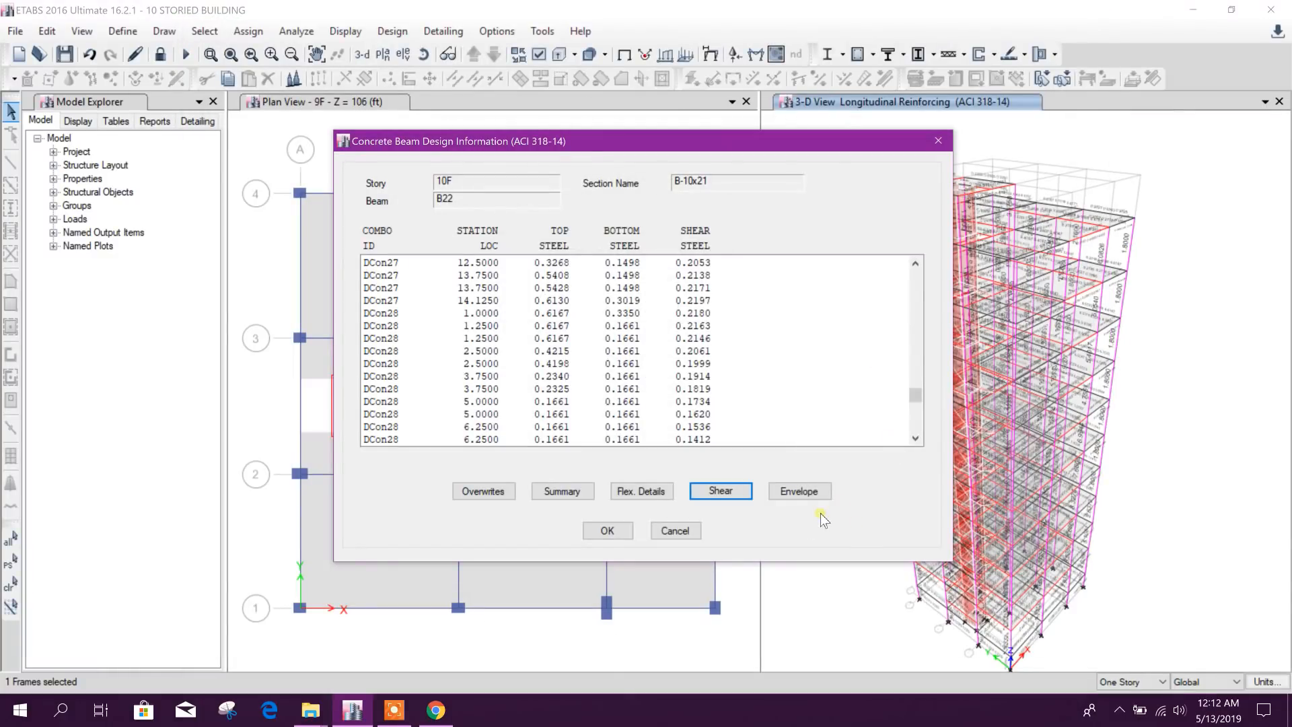
{"action": "left_click", "coordinate": [674, 530]}
Step: Display the longitudinal reinforcing design output on the 9F plan view
{"action": "left_click", "coordinate": [873, 54]}
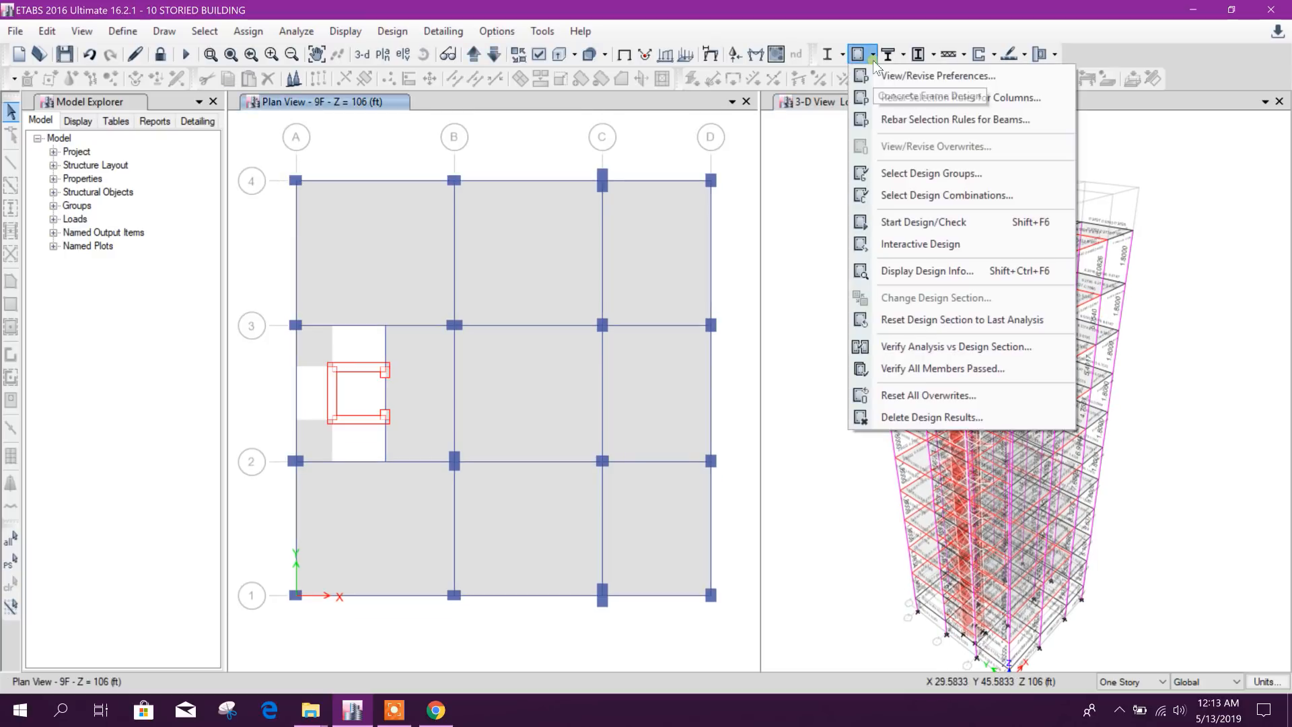
{"action": "left_click", "coordinate": [927, 271]}
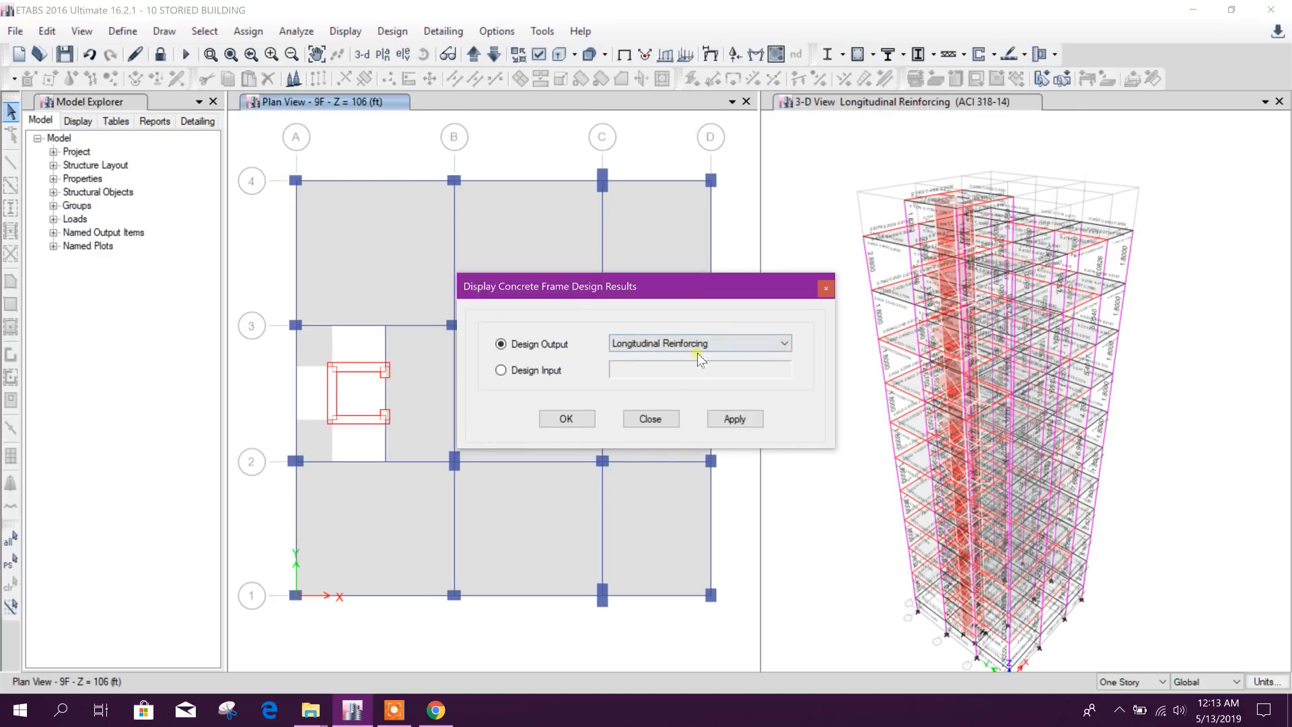
{"action": "left_click", "coordinate": [735, 419]}
{"action": "left_click", "coordinate": [650, 418]}
{"action": "middle_click_drag", "start_coordinate": [613, 499], "coordinate": [640, 406]}
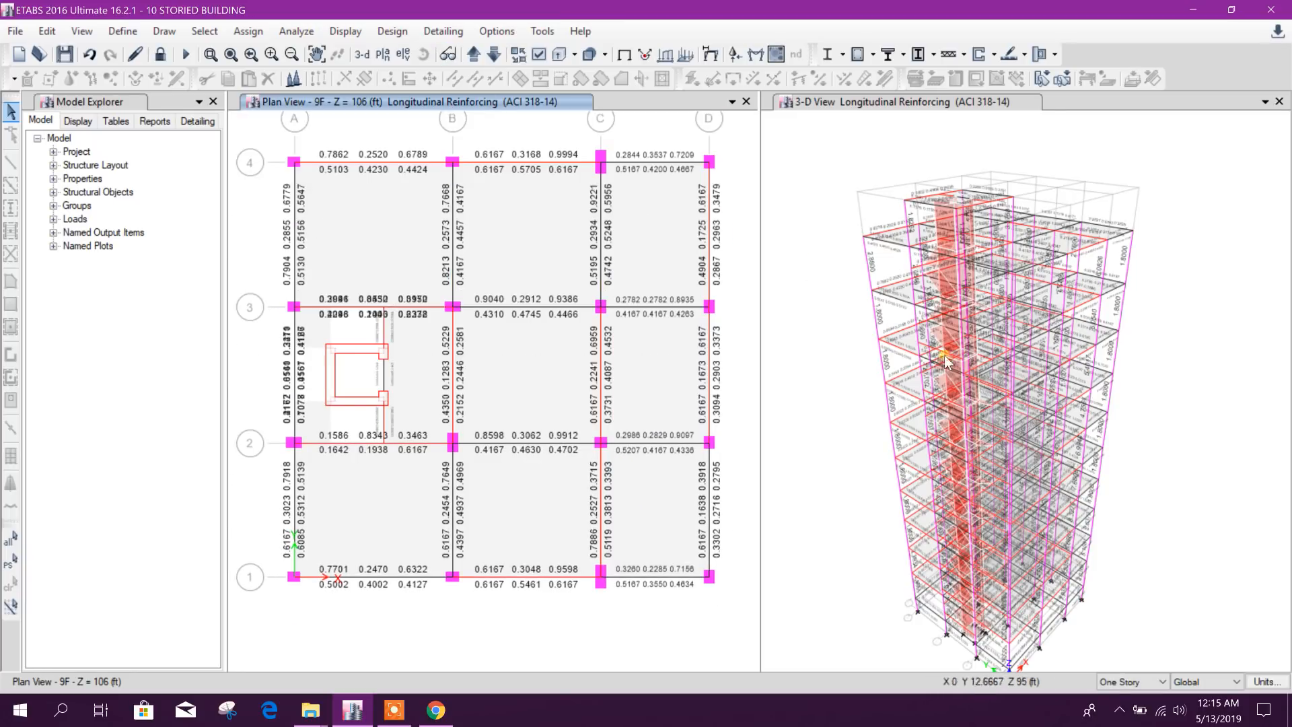
Step: Replace the 9F plan view with the elevation along grid line A, enlarged to read the reinforcing values
{"action": "left_click", "coordinate": [403, 54]}
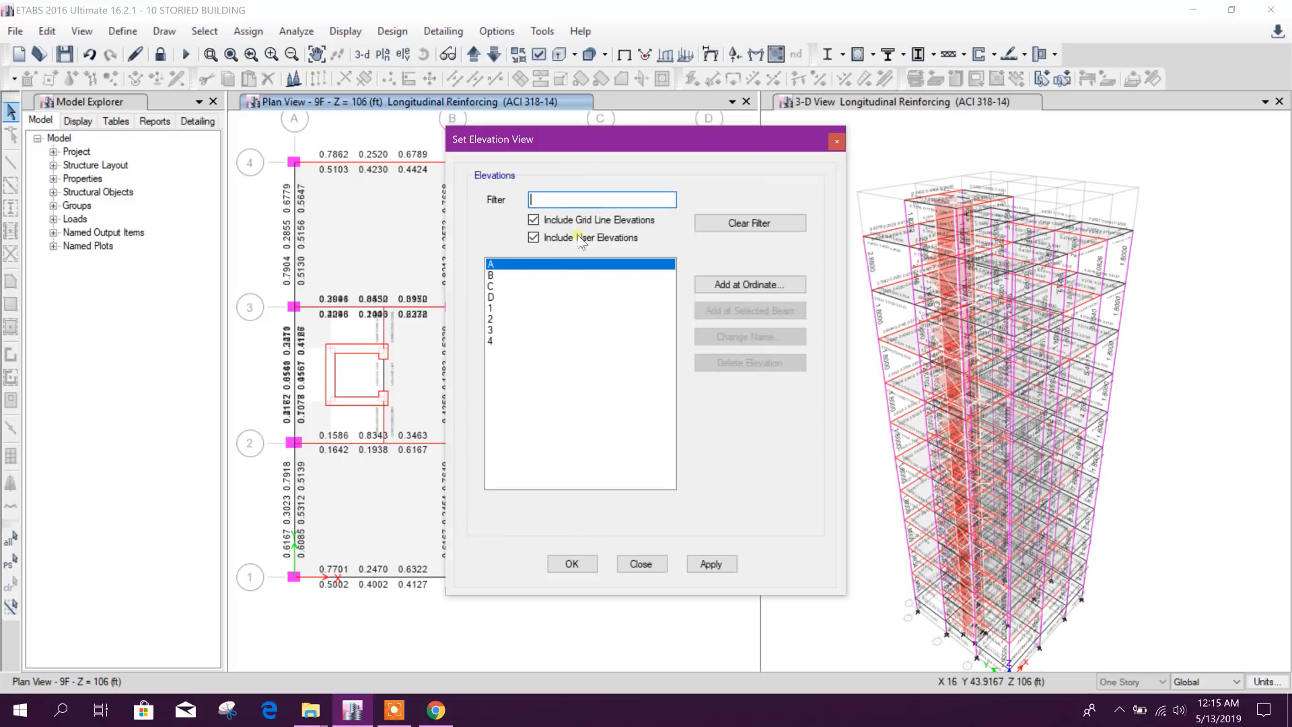
{"action": "left_click", "coordinate": [710, 564]}
{"action": "left_click", "coordinate": [640, 564]}
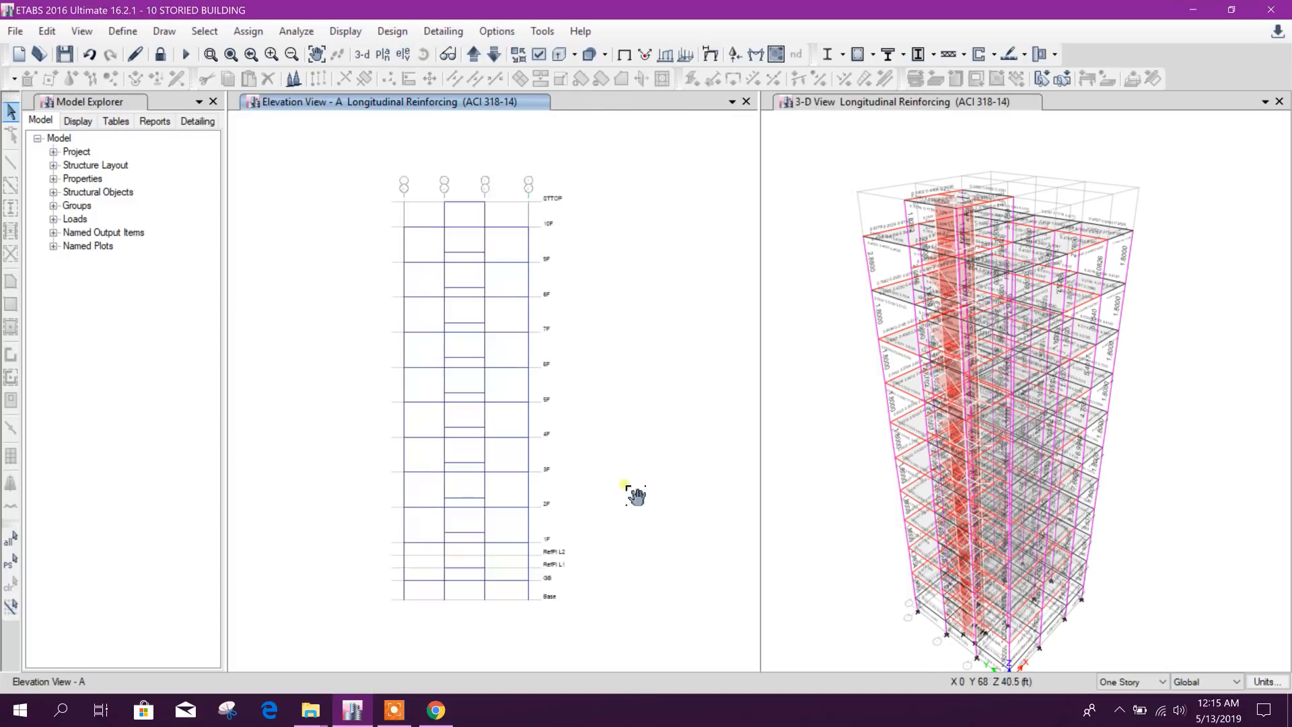
{"action": "scroll", "coordinate": [406, 376], "scroll_direction": "up", "scroll_amount": 3}
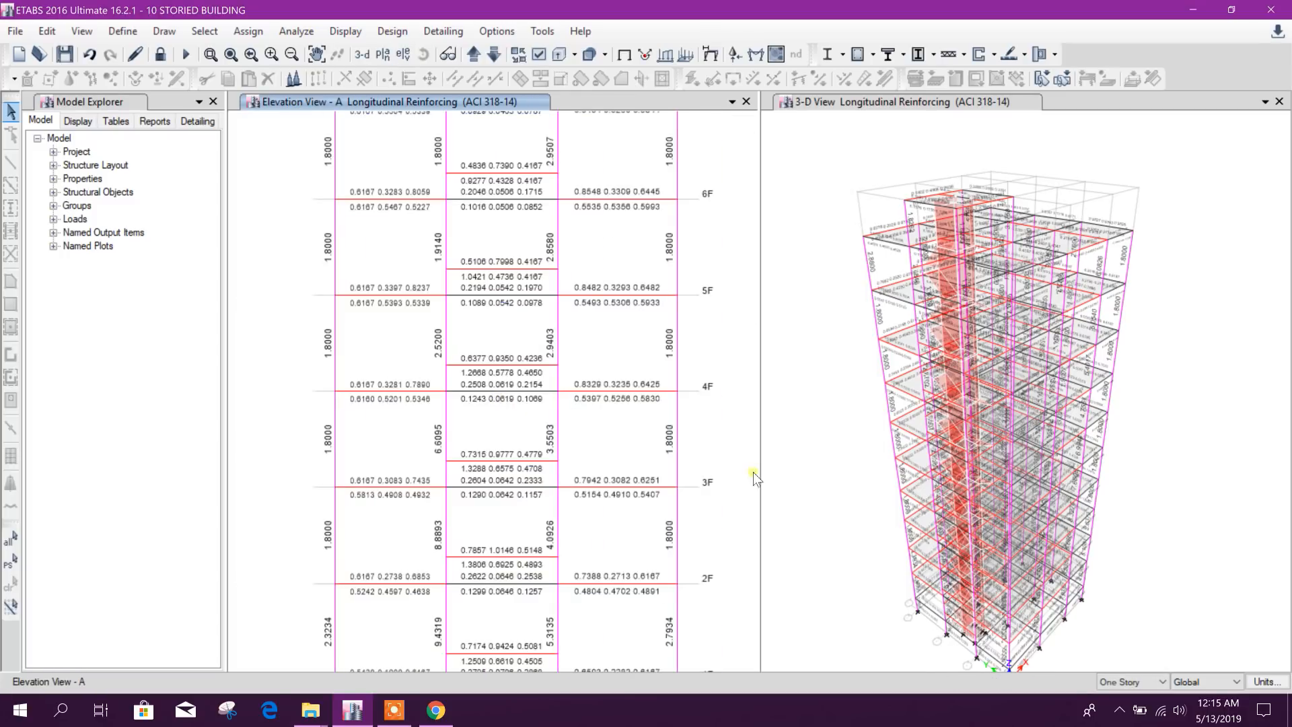
Step: Show Rebar Percentage as the concrete frame design output in elevation A
{"action": "left_click", "coordinate": [872, 54]}
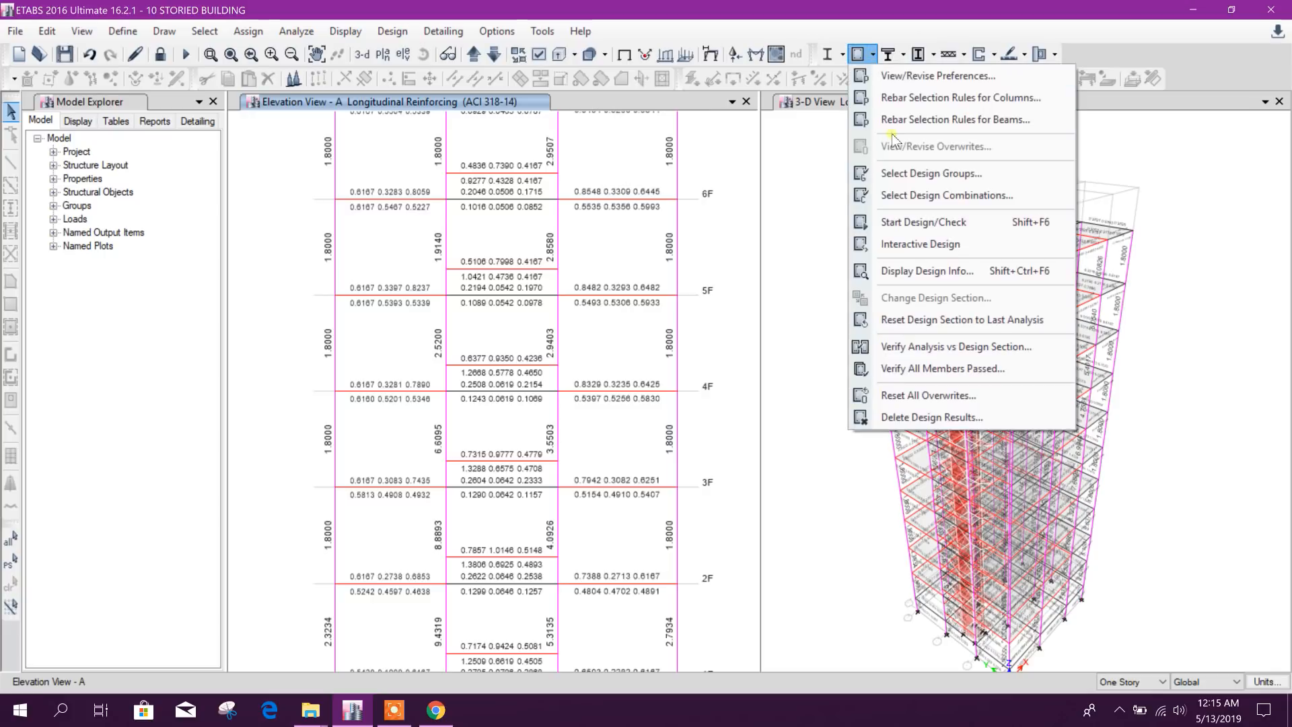
{"action": "left_click", "coordinate": [894, 267]}
{"action": "left_click", "coordinate": [751, 342]}
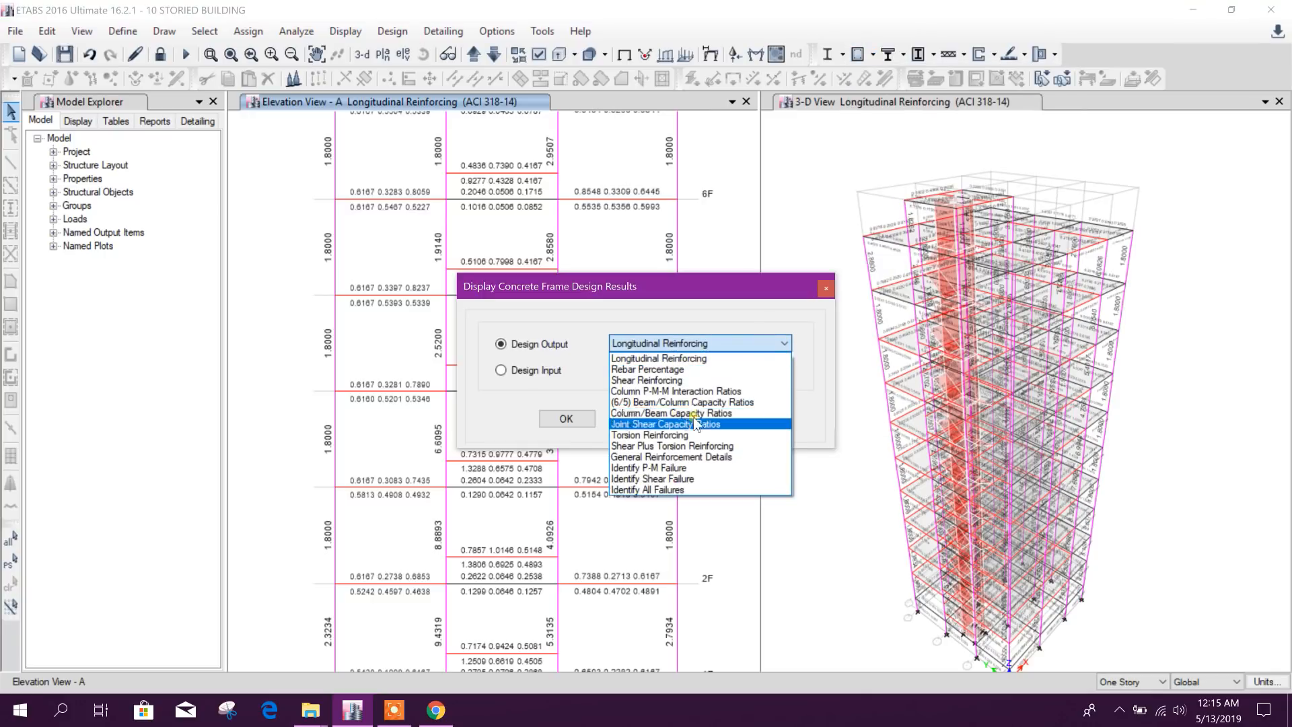
{"action": "left_click", "coordinate": [692, 370]}
{"action": "left_click", "coordinate": [713, 418]}
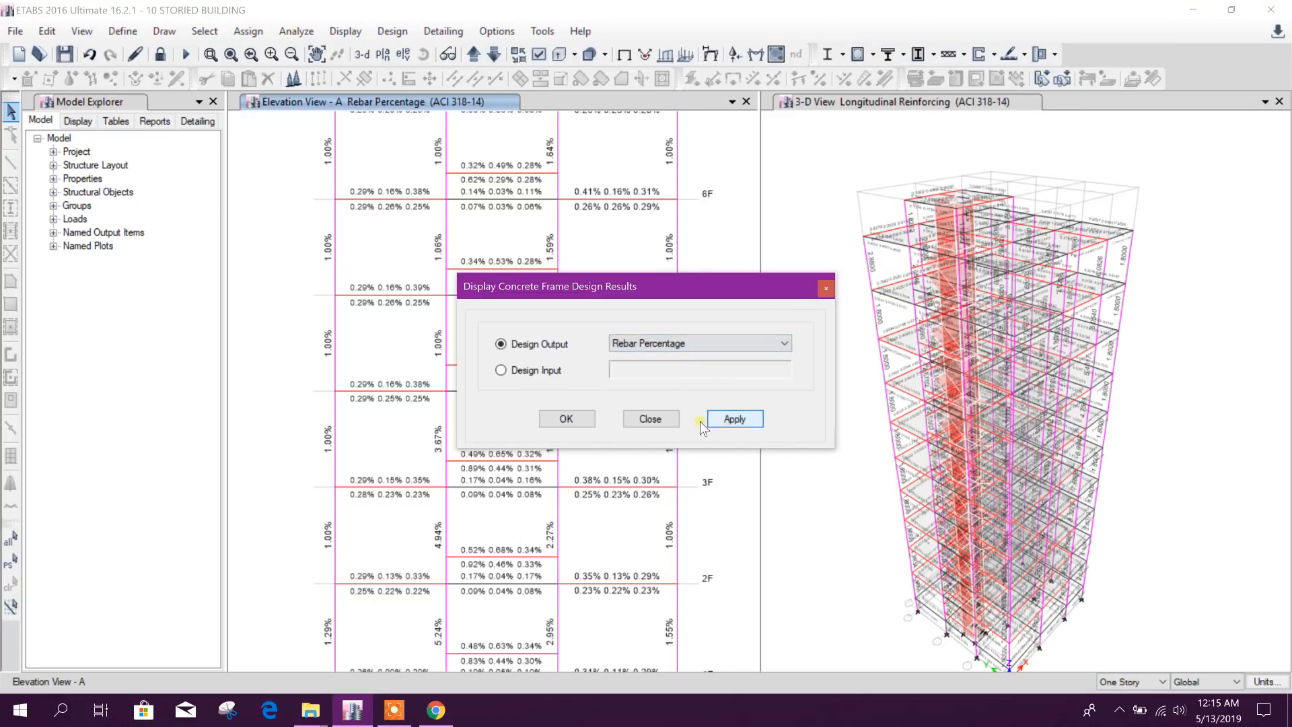
{"action": "left_click", "coordinate": [649, 419]}
Step: Examine the column and beam rebar percentages along elevation A, especially in the lower stories
{"action": "middle_click_drag", "start_coordinate": [624, 461], "coordinate": [644, 386]}
{"action": "middle_click_drag", "start_coordinate": [653, 506], "coordinate": [632, 395]}
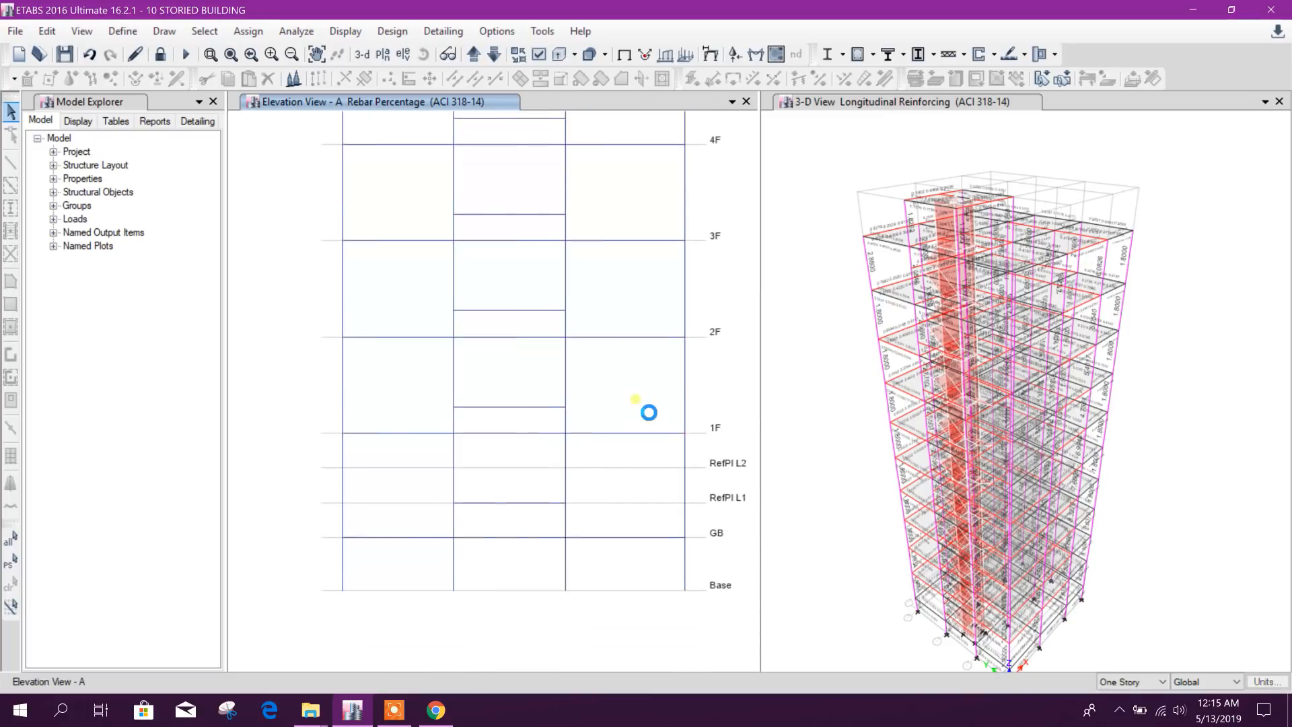
{"action": "middle_click_drag", "start_coordinate": [526, 559], "coordinate": [526, 573]}
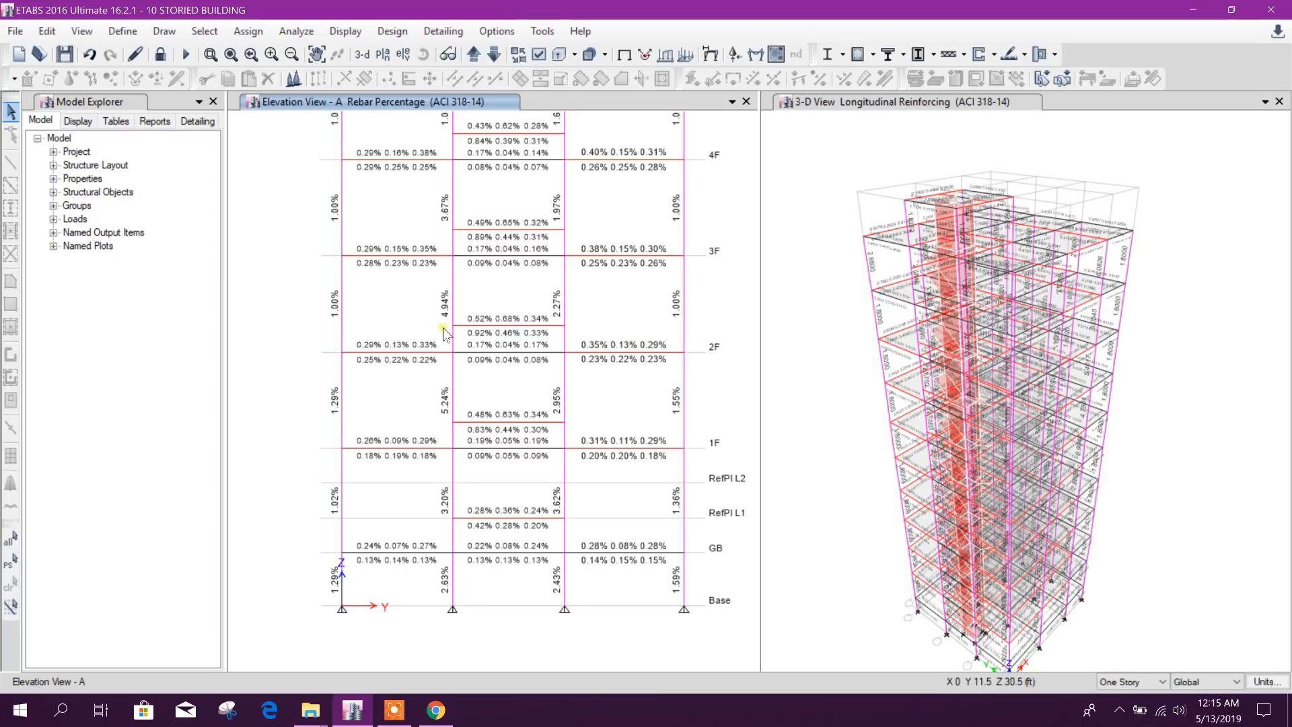
{"action": "middle_click_drag", "start_coordinate": [458, 219], "coordinate": [460, 393]}
{"action": "middle_click_drag", "start_coordinate": [474, 531], "coordinate": [488, 396]}
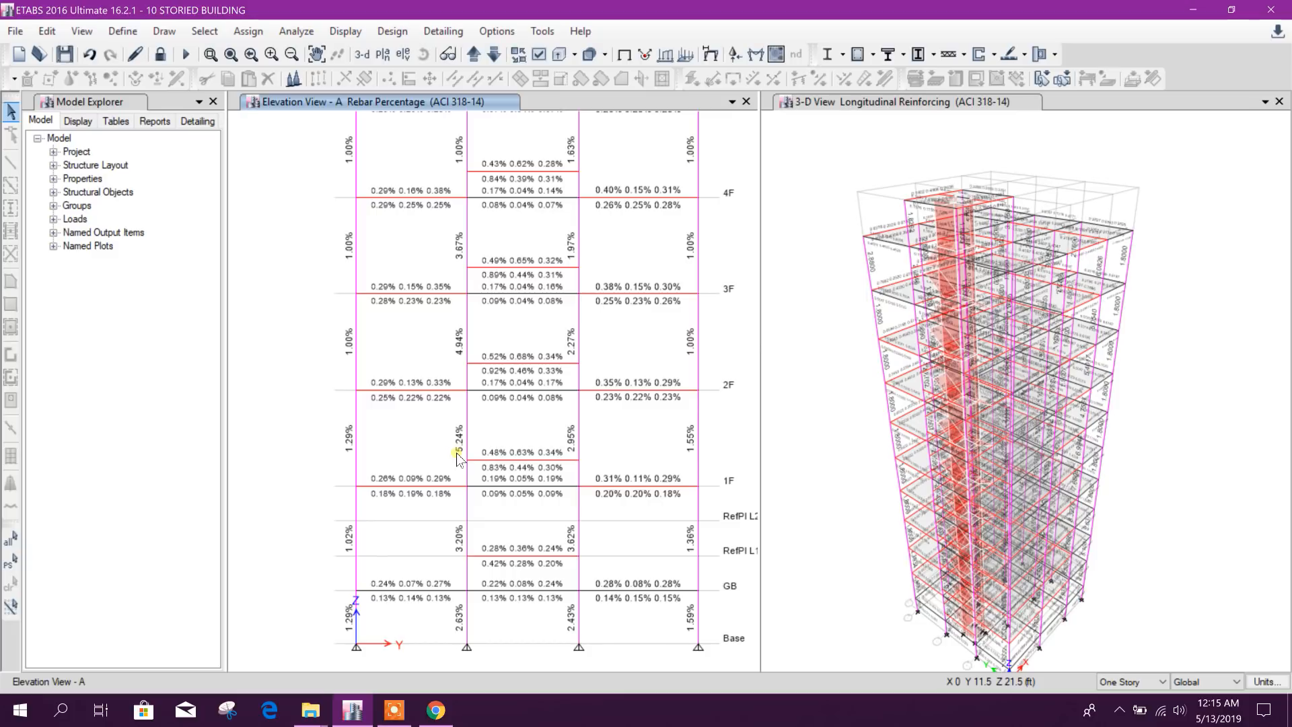
{"action": "middle_click_drag", "start_coordinate": [457, 458], "coordinate": [472, 429]}
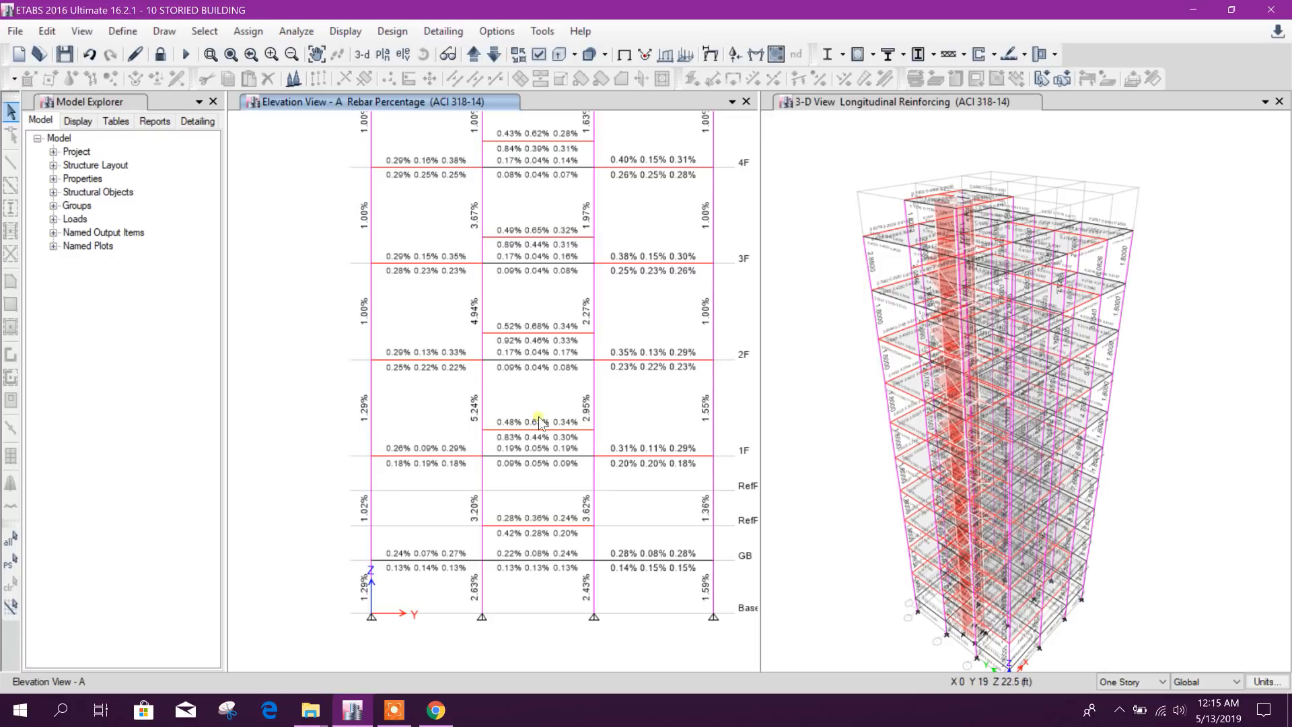
{"action": "middle_click_drag", "start_coordinate": [539, 417], "coordinate": [537, 450]}
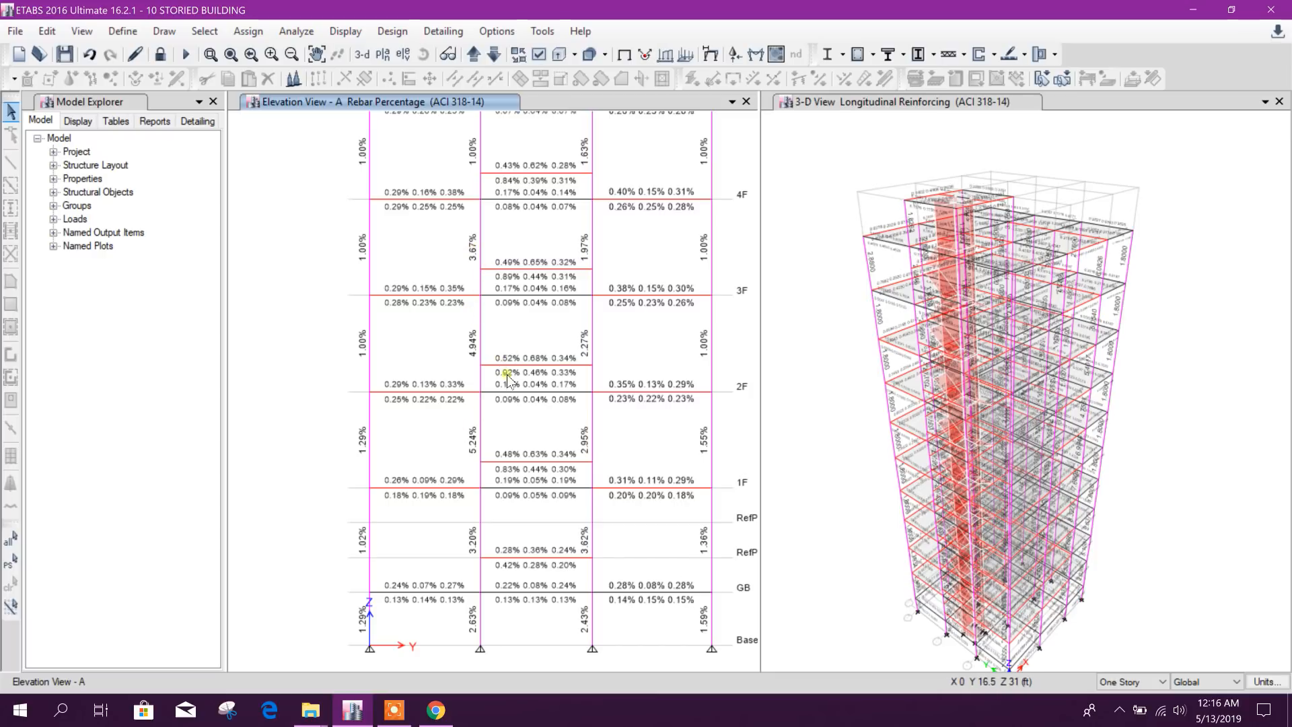
{"action": "middle_click_drag", "start_coordinate": [532, 433], "coordinate": [475, 475]}
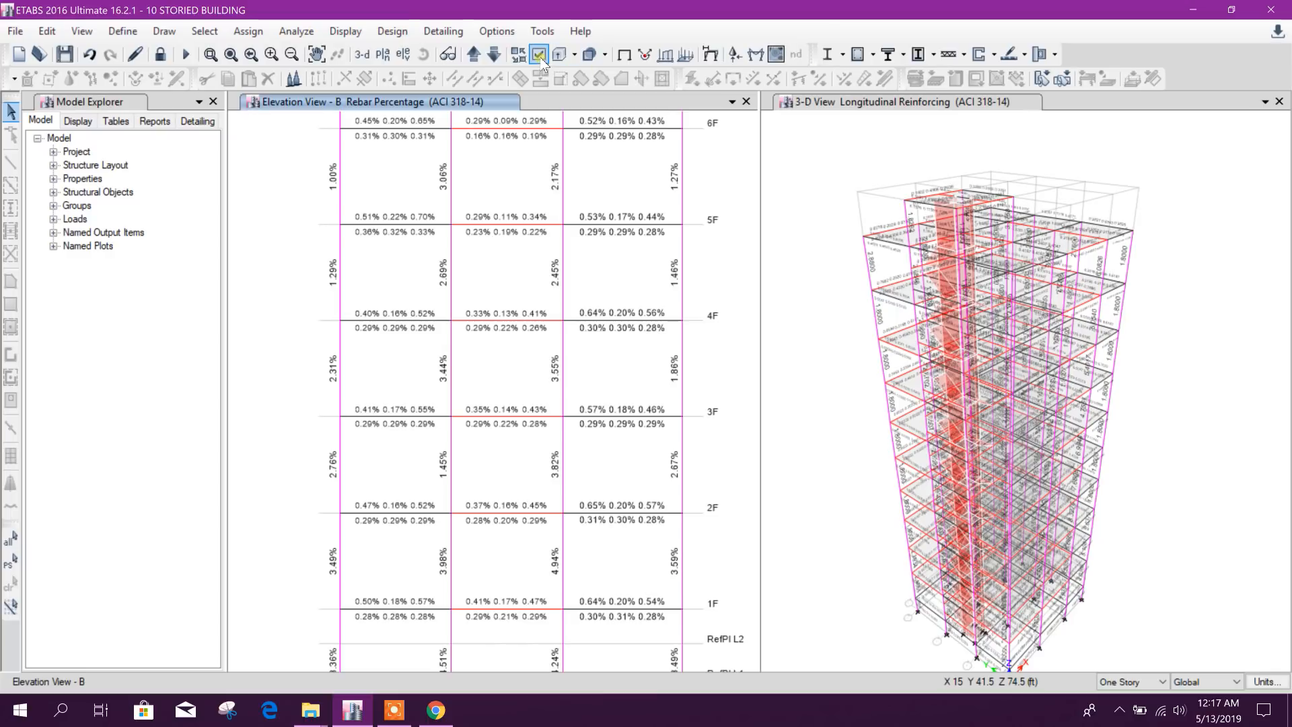
Step: Return elevation B to the undeformed shape, label its frames with their section names, and inspect the lower-story sections
{"action": "left_click", "coordinate": [627, 53]}
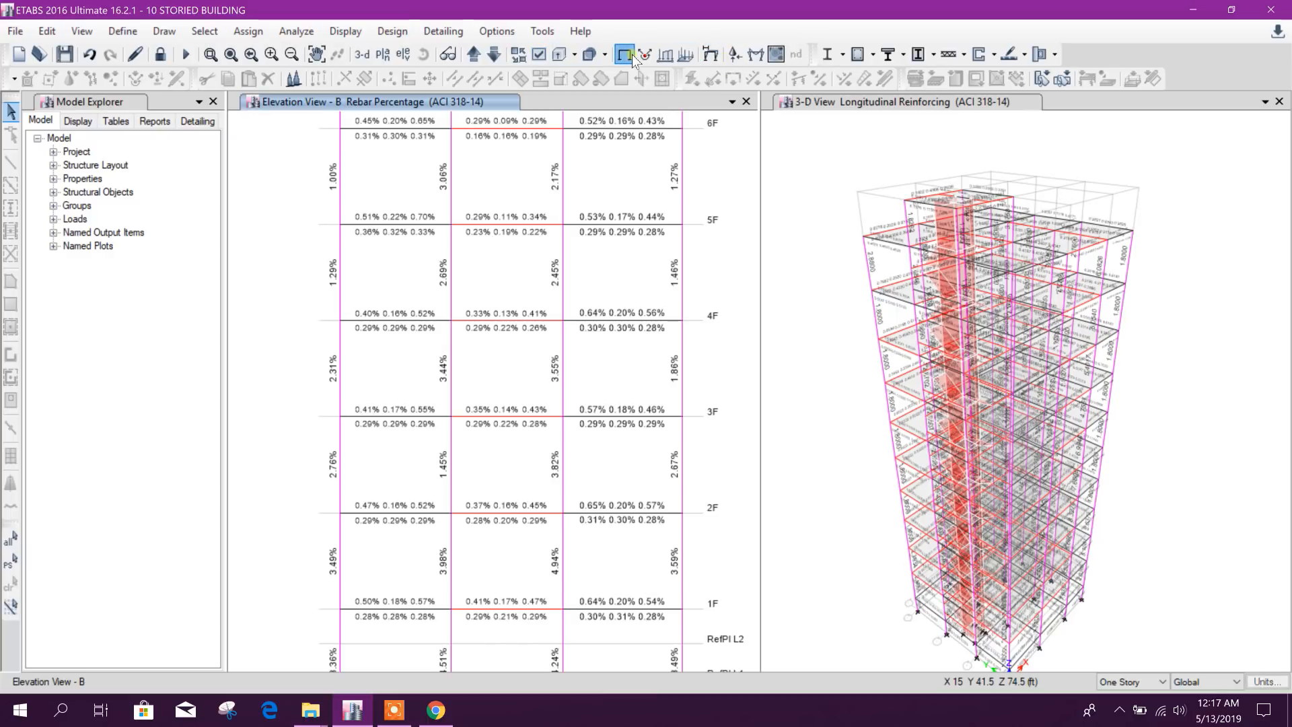
{"action": "left_click", "coordinate": [539, 54]}
{"action": "left_click", "coordinate": [561, 104]}
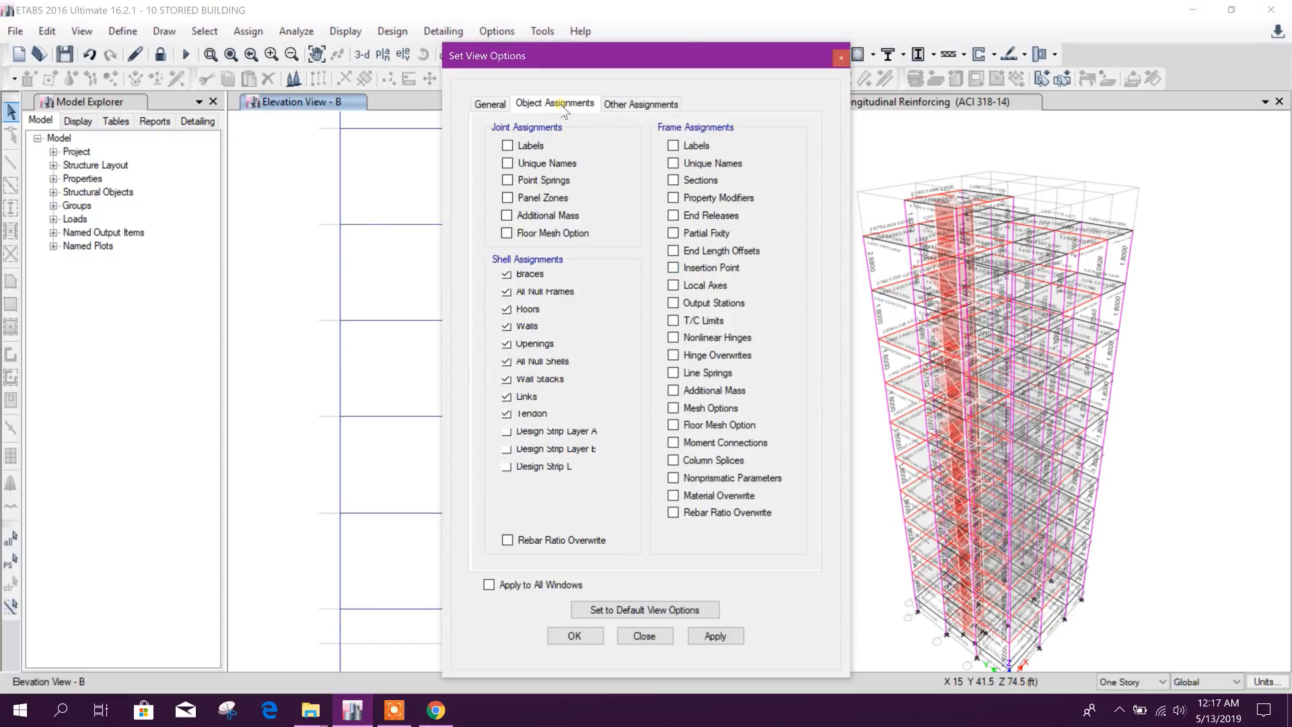
{"action": "left_click", "coordinate": [687, 181]}
{"action": "left_click", "coordinate": [715, 635]}
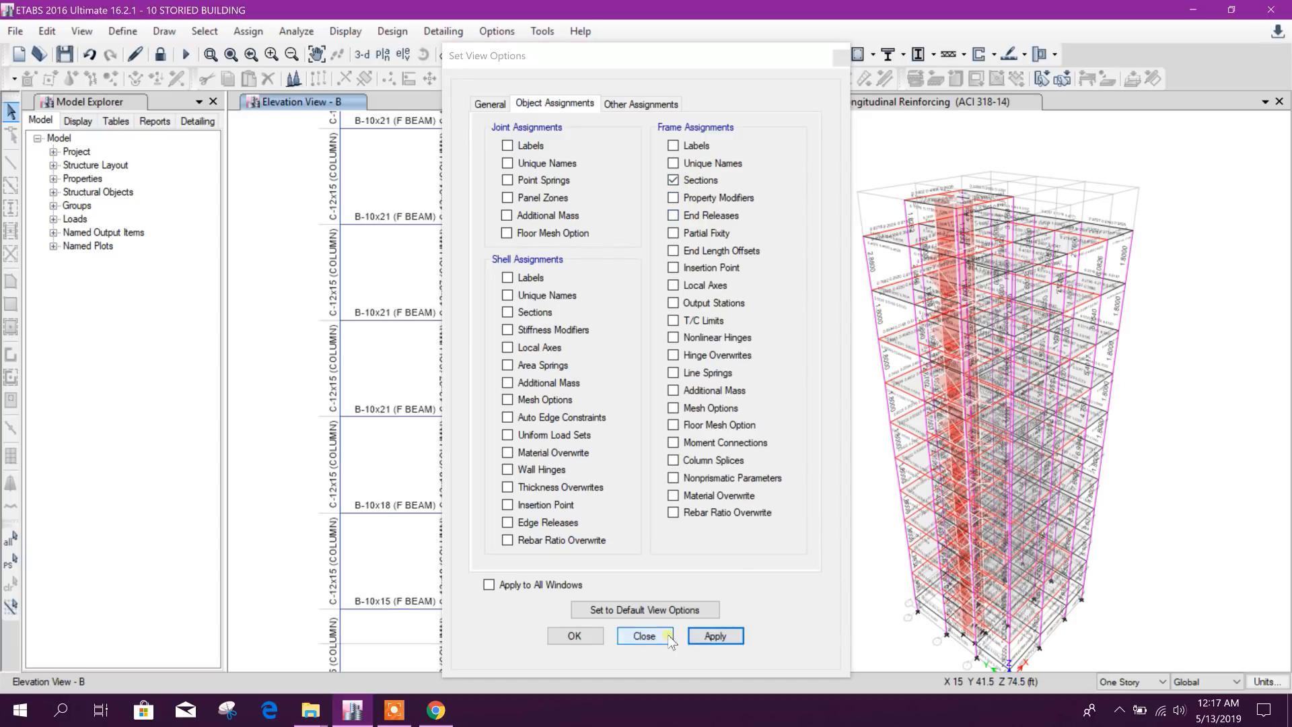
{"action": "left_click", "coordinate": [662, 636]}
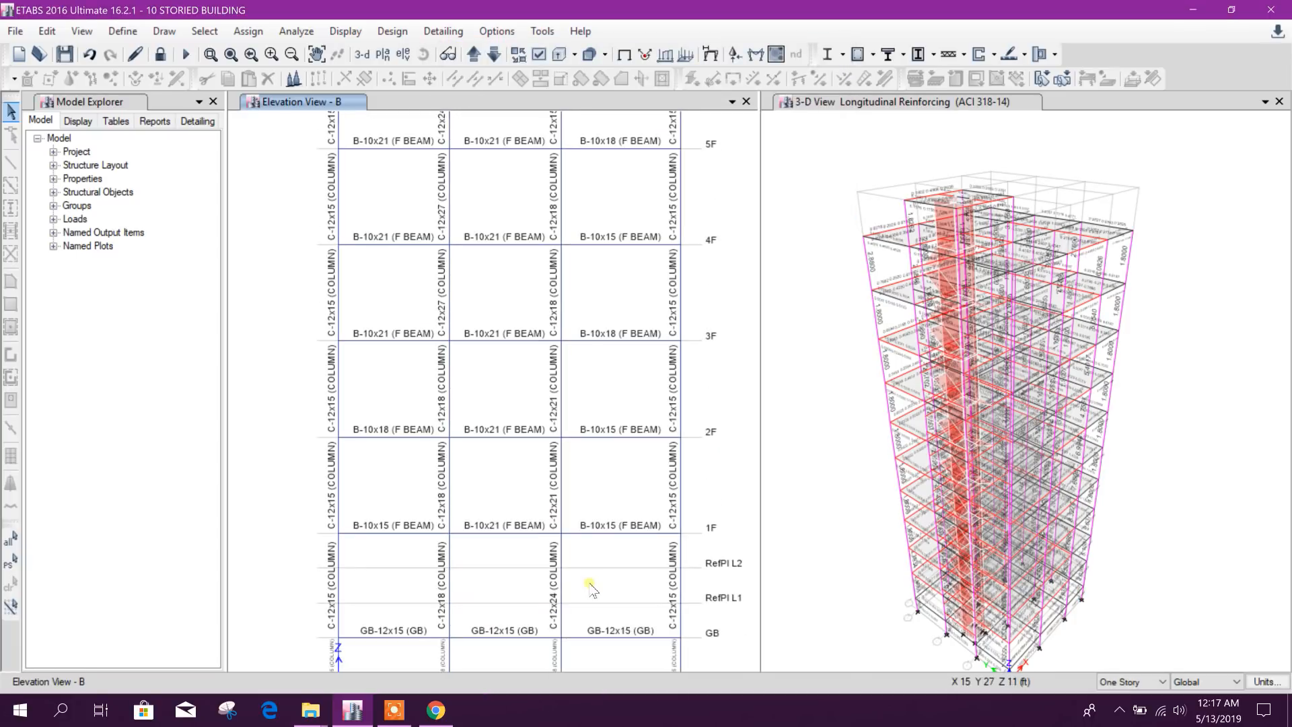
{"action": "middle_click_drag", "start_coordinate": [502, 602], "coordinate": [544, 466]}
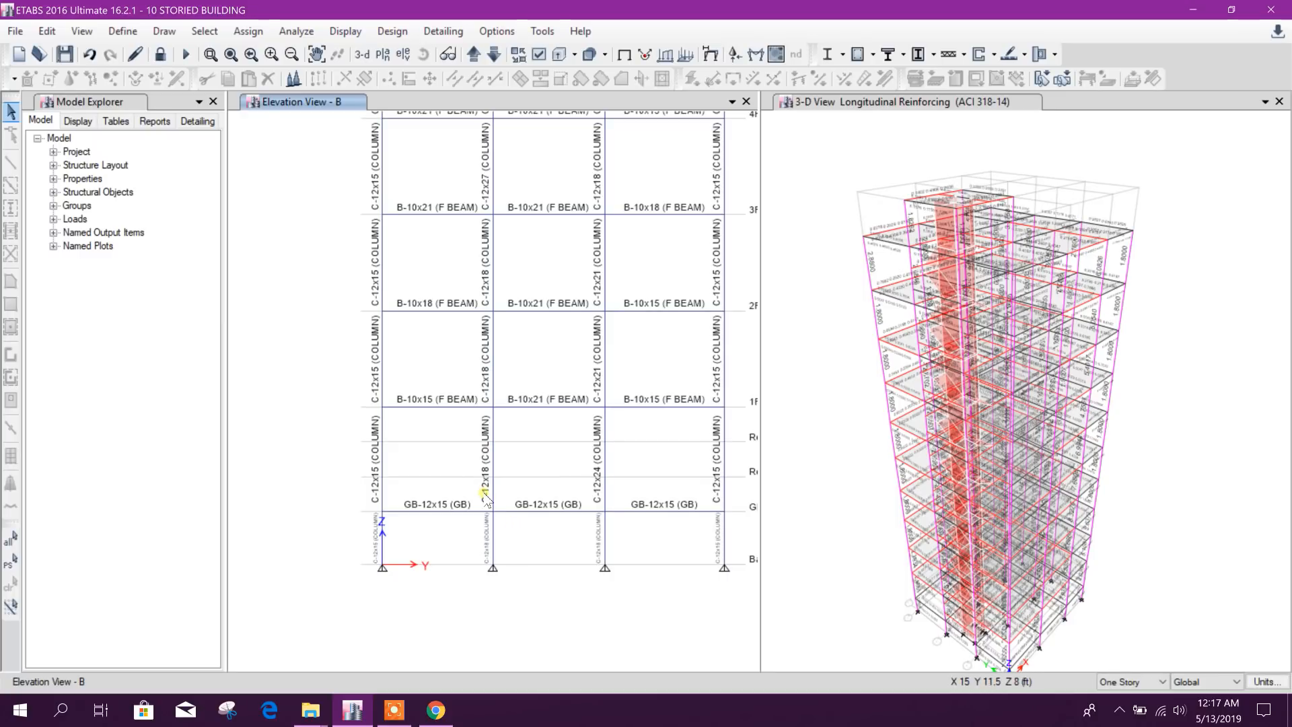
{"action": "middle_click_drag", "start_coordinate": [510, 444], "coordinate": [505, 492]}
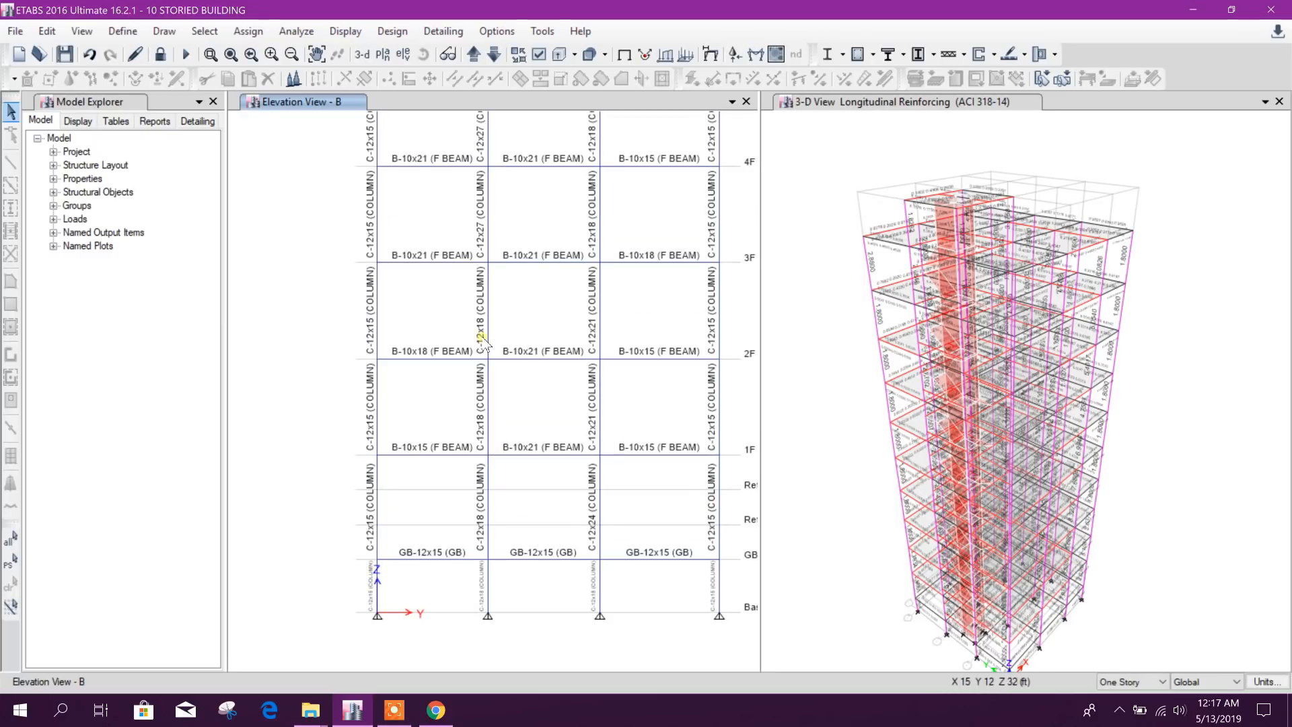
Step: Inspect the section names of the grid line 2 columns in elevation B, from the lower stories up to the roof
{"action": "middle_click_drag", "start_coordinate": [501, 302], "coordinate": [493, 438]}
{"action": "left_click_drag", "start_coordinate": [447, 283], "coordinate": [491, 405]}
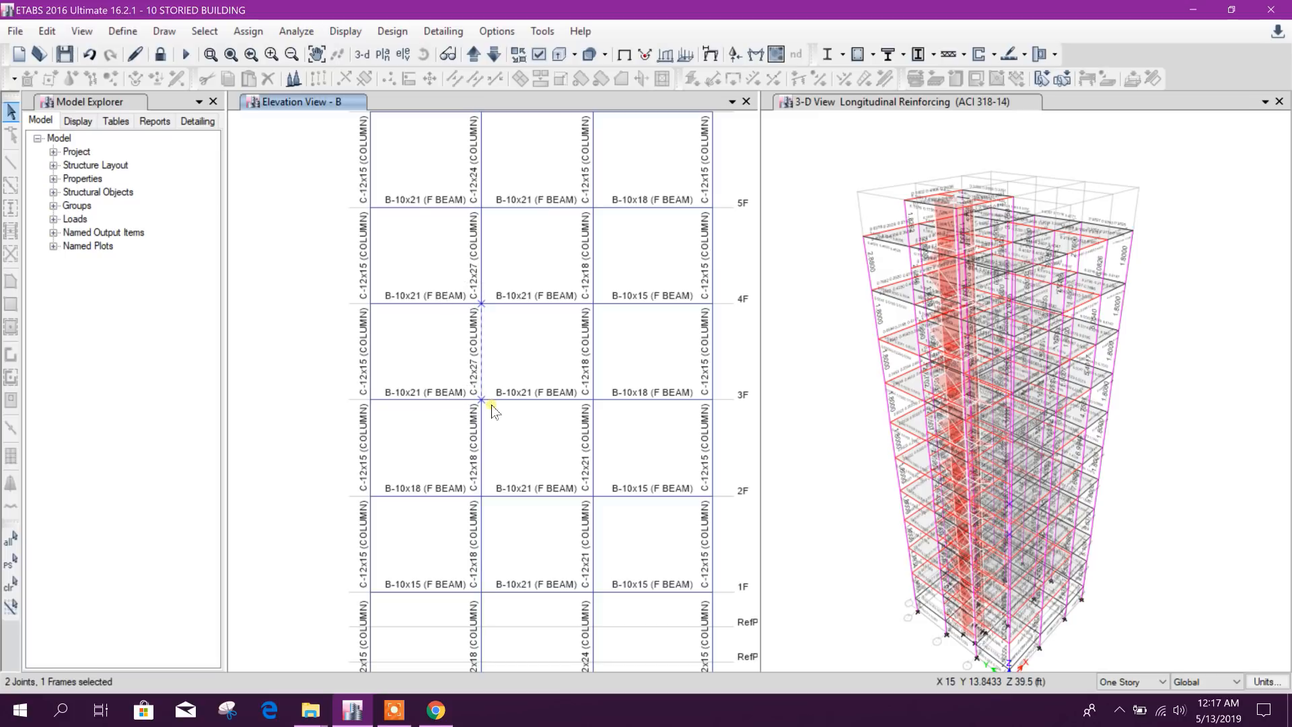
{"action": "left_click", "coordinate": [478, 400]}
{"action": "left_click", "coordinate": [457, 400]}
{"action": "middle_click_drag", "start_coordinate": [524, 352], "coordinate": [527, 425]}
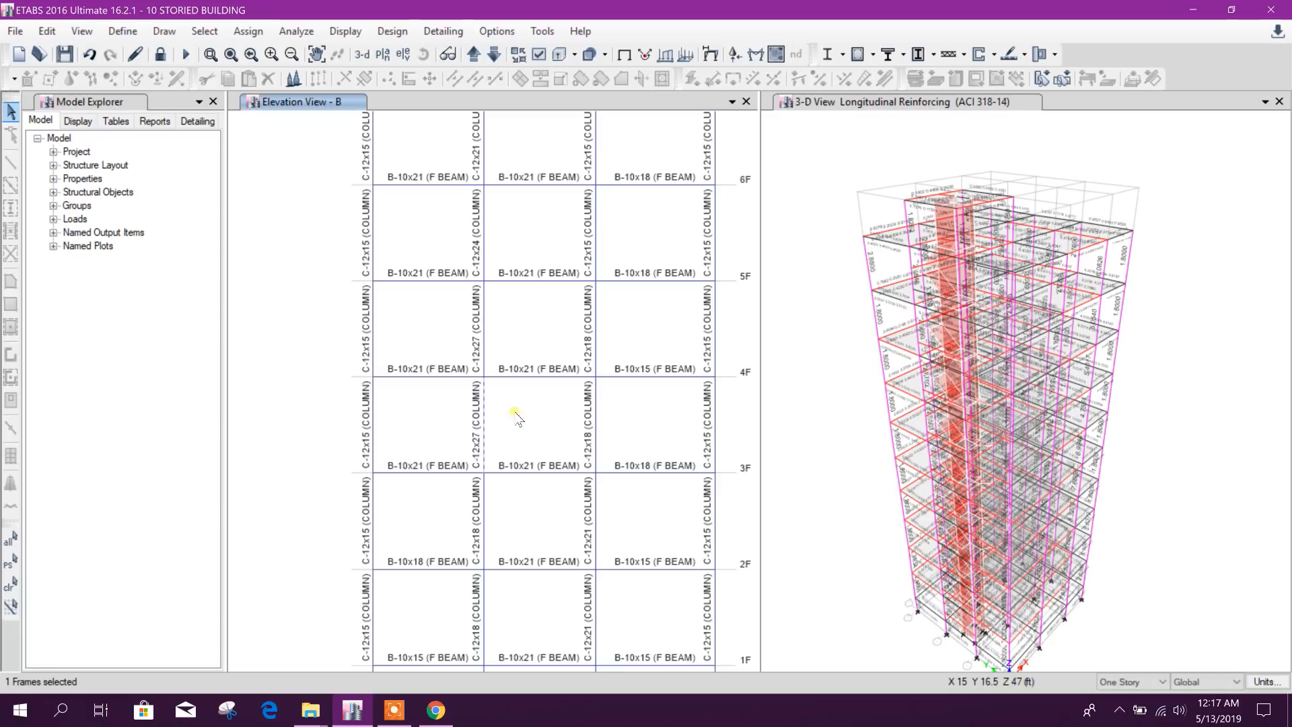
{"action": "left_click", "coordinate": [483, 400]}
{"action": "middle_click_drag", "start_coordinate": [519, 326], "coordinate": [521, 408]}
{"action": "middle_click_drag", "start_coordinate": [516, 302], "coordinate": [522, 391]}
{"action": "middle_click_drag", "start_coordinate": [522, 294], "coordinate": [508, 329]}
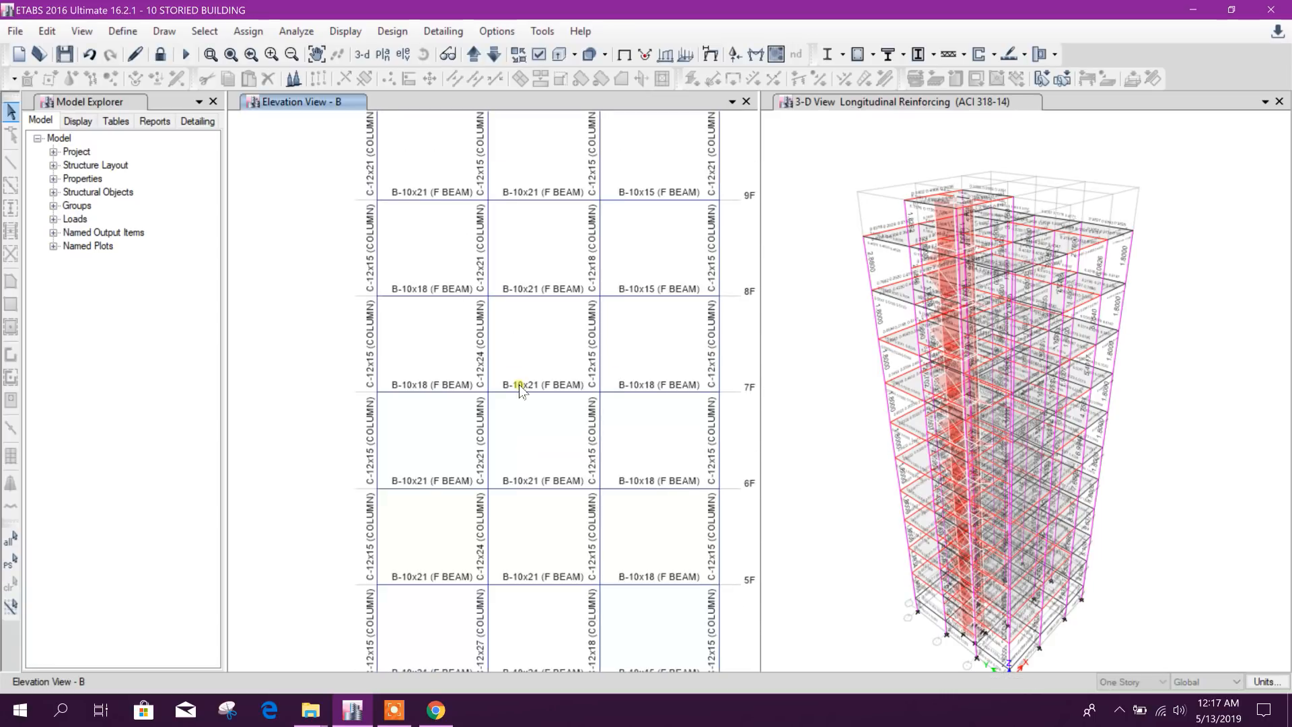
{"action": "middle_click_drag", "start_coordinate": [507, 265], "coordinate": [522, 410]}
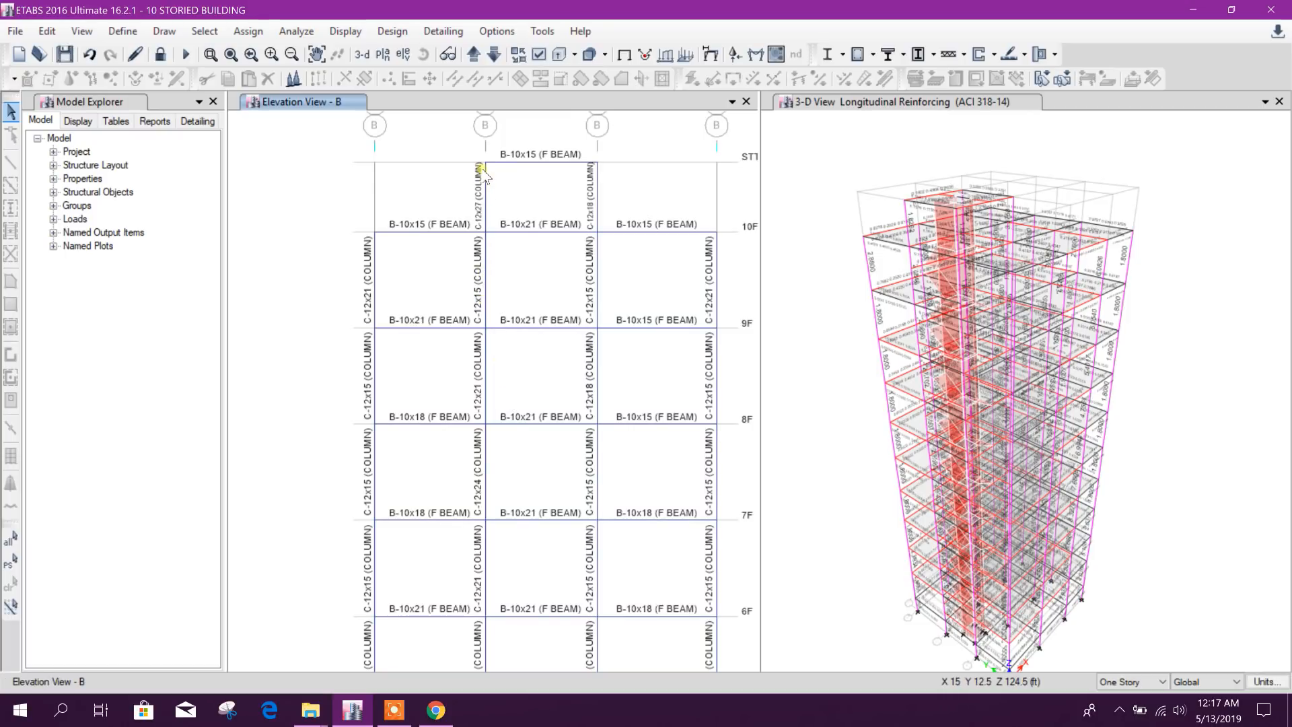
{"action": "scroll", "coordinate": [506, 195], "scroll_direction": "down", "scroll_amount": 5}
{"action": "scroll", "coordinate": [493, 548], "scroll_direction": "up", "scroll_amount": 5}
{"action": "middle_click_drag", "start_coordinate": [493, 550], "coordinate": [394, 607]}
Step: Replace the 3-D view with the elevation along grid line B, enlarged to read the longitudinal reinforcing values
{"action": "left_click", "coordinate": [828, 244]}
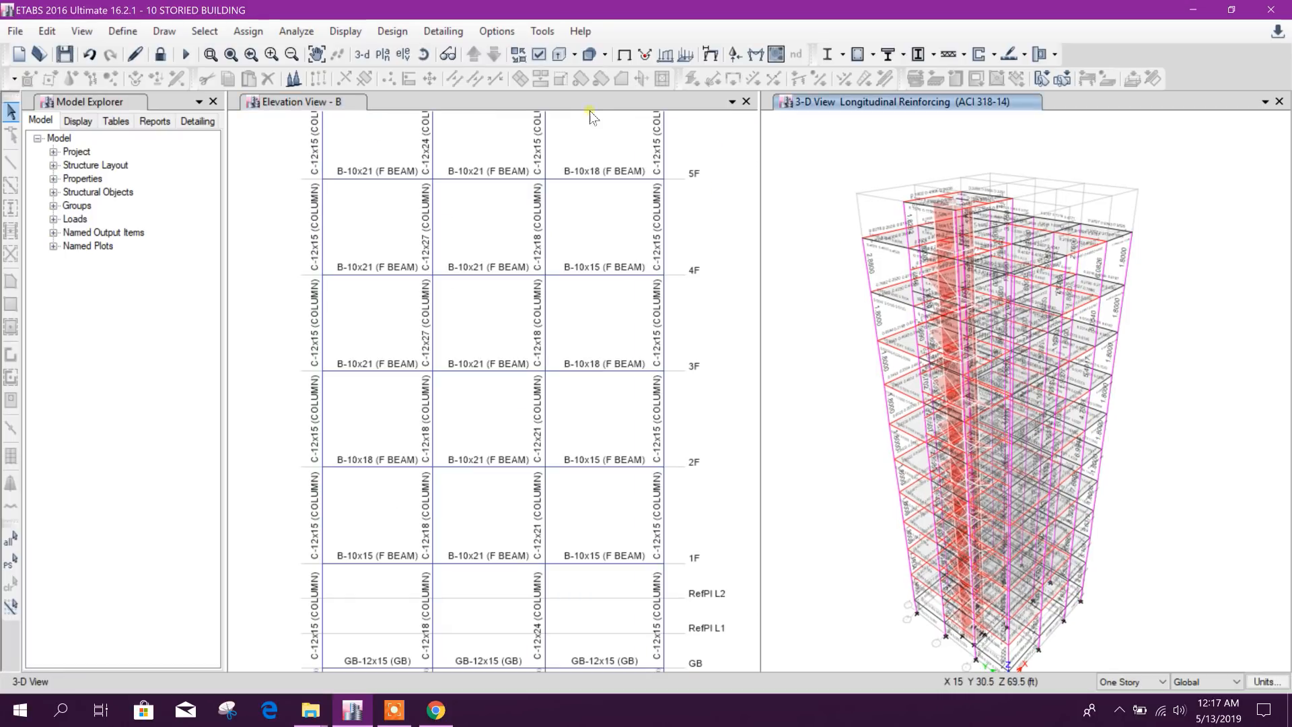
{"action": "left_click", "coordinate": [403, 54]}
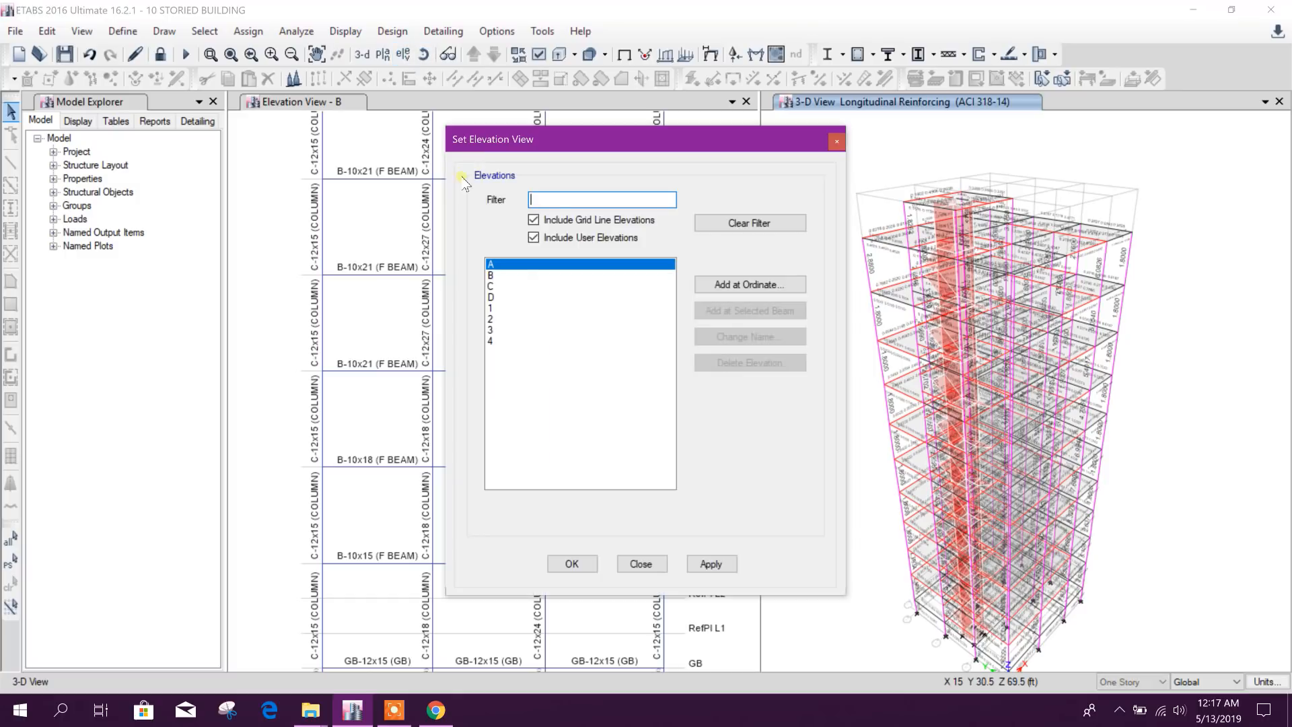
{"action": "left_click", "coordinate": [498, 275]}
{"action": "left_click", "coordinate": [711, 563]}
{"action": "left_click", "coordinate": [641, 563]}
{"action": "scroll", "coordinate": [923, 469], "scroll_direction": "up", "scroll_amount": 3}
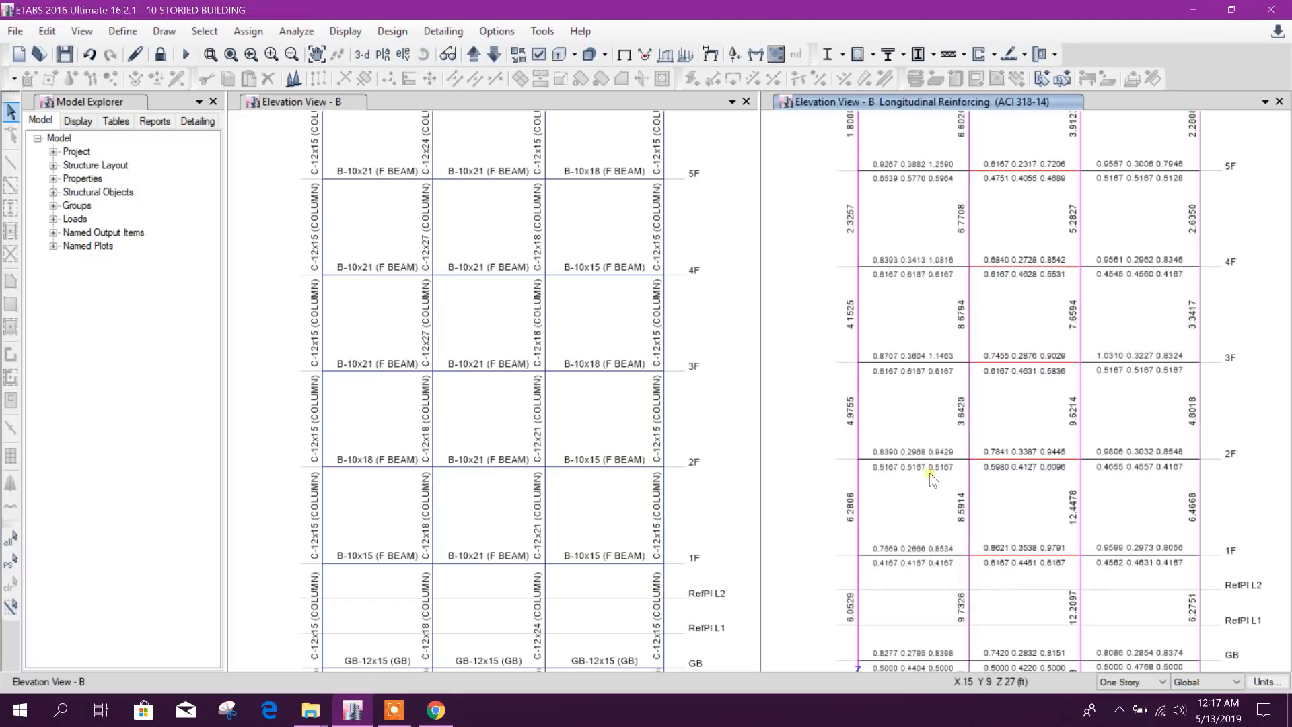
Step: Show Rebar Percentage as the concrete frame design output in the elevation B design view
{"action": "left_click", "coordinate": [858, 55]}
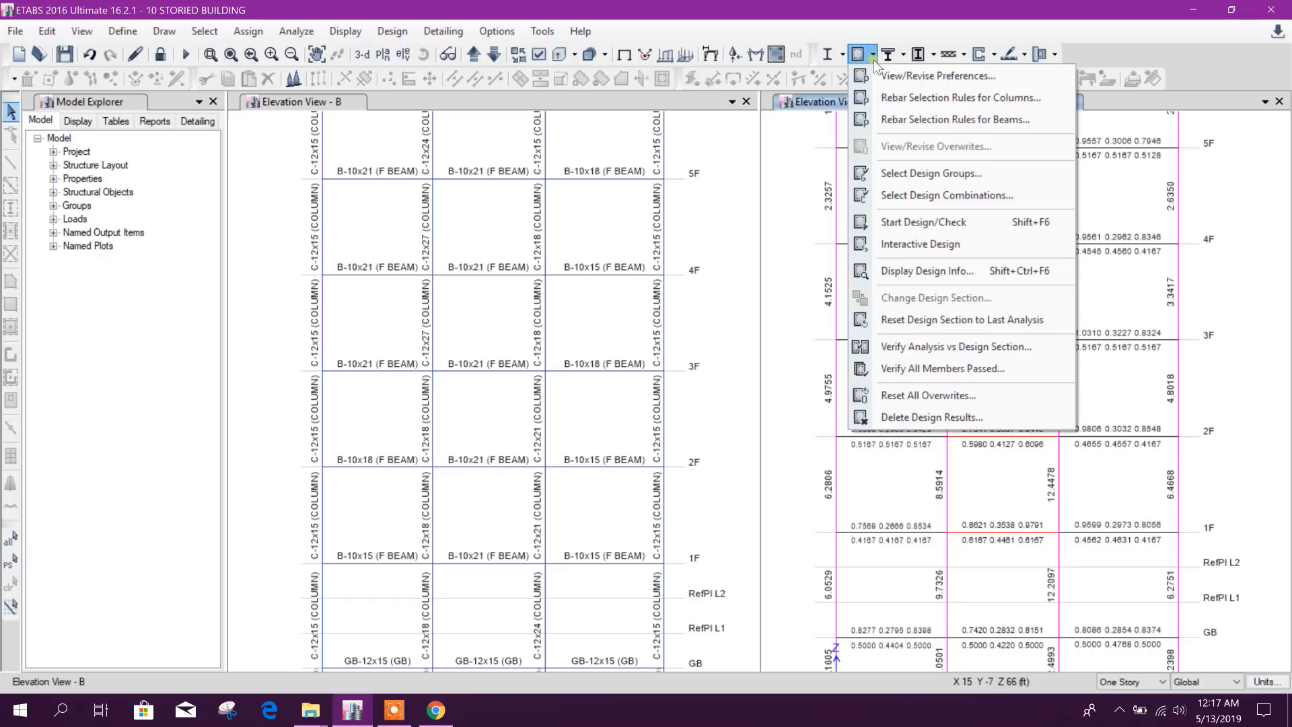
{"action": "left_click", "coordinate": [936, 271]}
{"action": "left_click", "coordinate": [909, 407]}
{"action": "left_click", "coordinate": [849, 408]}
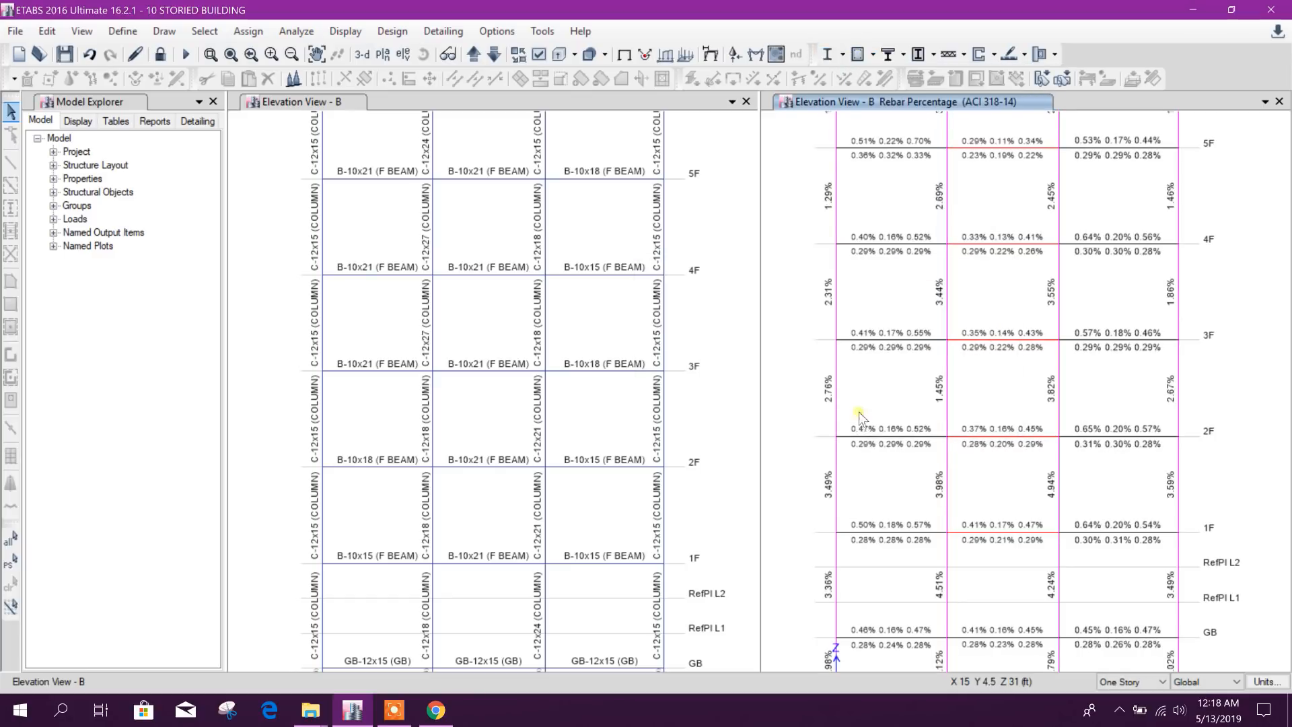
Step: Compare the column rebar percentages in elevation B with the assigned section names story by story, especially along grid line 2
{"action": "middle_click_drag", "start_coordinate": [1015, 463], "coordinate": [1012, 417]}
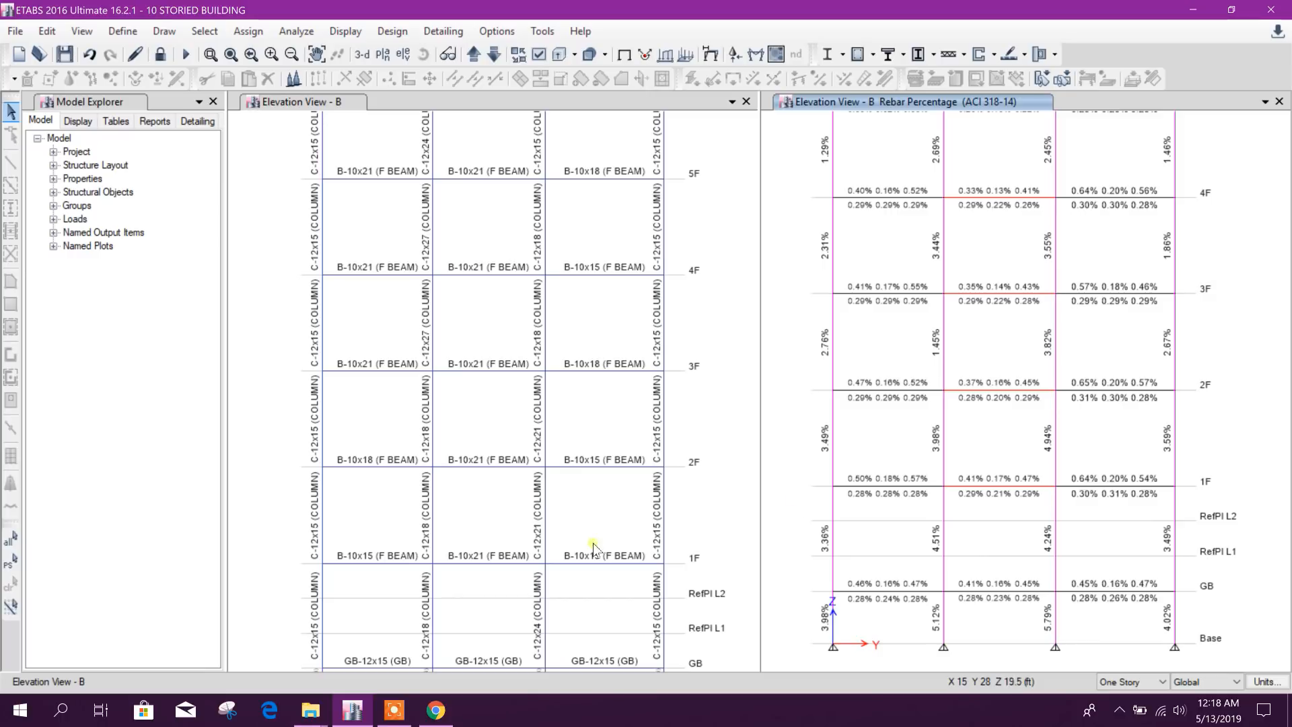
{"action": "middle_click_drag", "start_coordinate": [594, 547], "coordinate": [576, 498]}
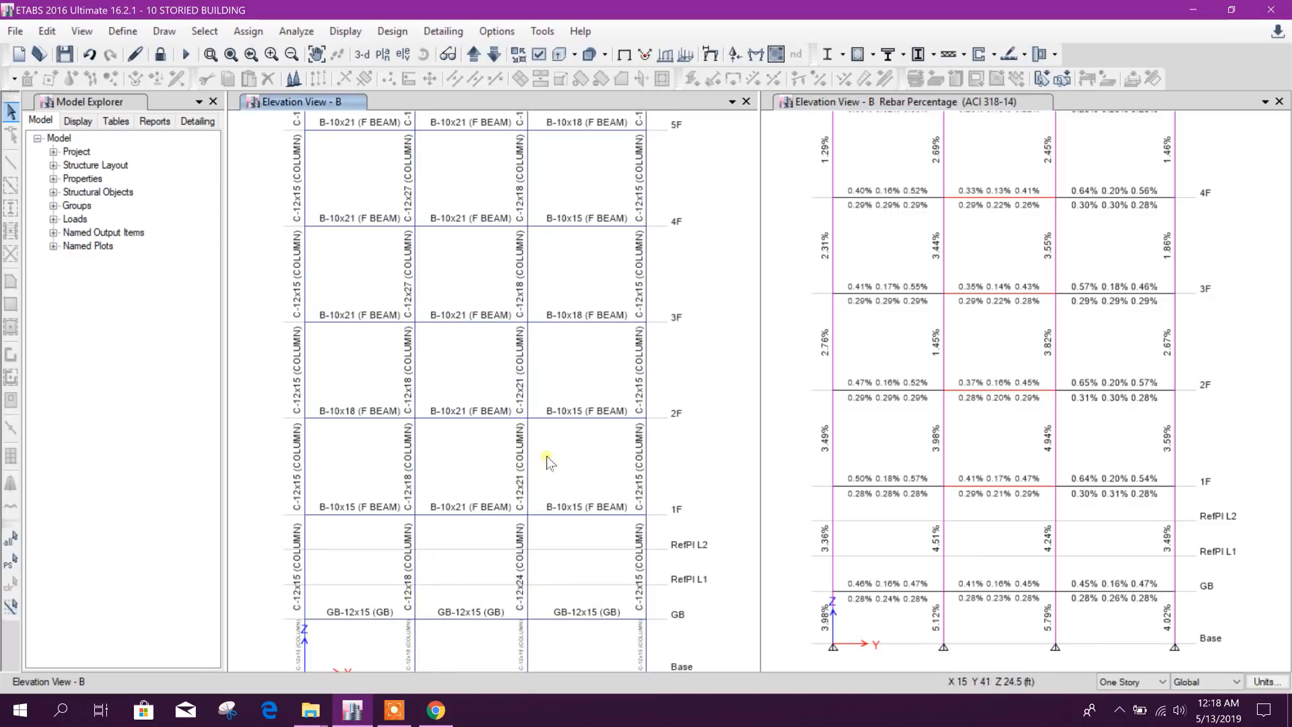
{"action": "middle_click_drag", "start_coordinate": [511, 366], "coordinate": [528, 460]}
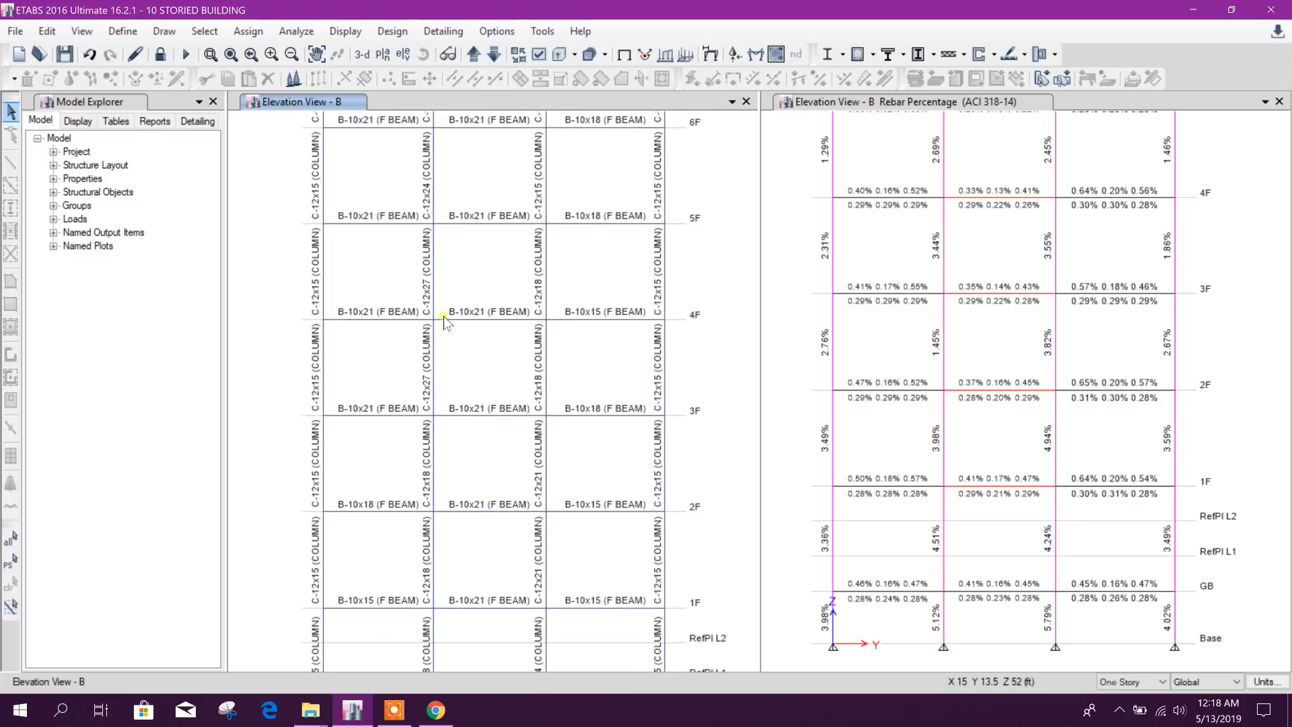
{"action": "middle_click_drag", "start_coordinate": [450, 288], "coordinate": [442, 357]}
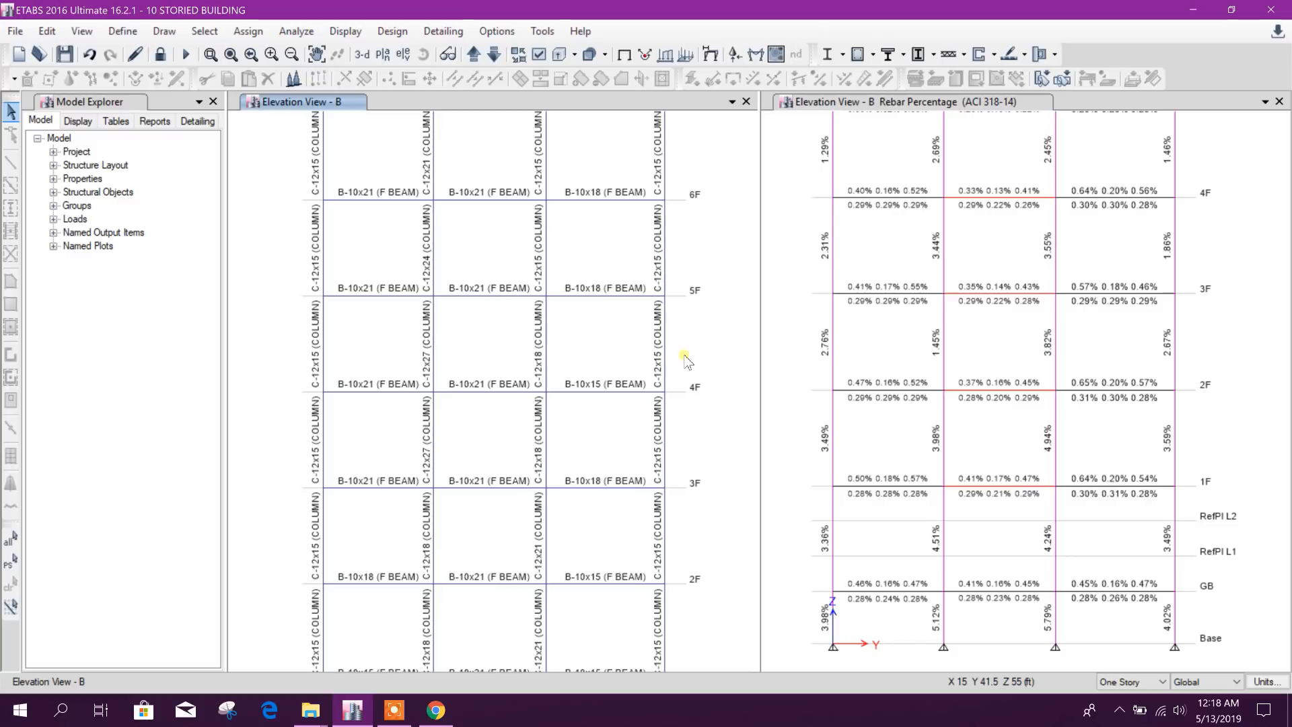
{"action": "middle_click_drag", "start_coordinate": [1202, 315], "coordinate": [1189, 507]}
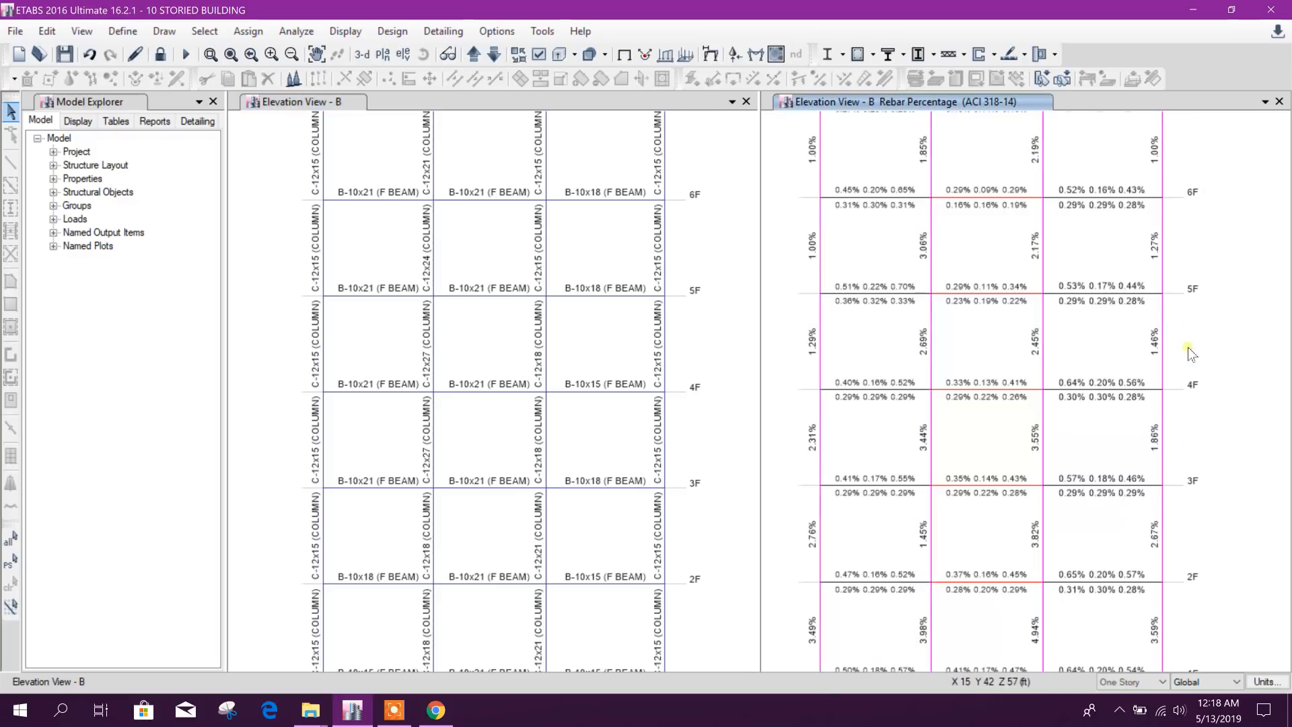
{"action": "left_click", "coordinate": [931, 254]}
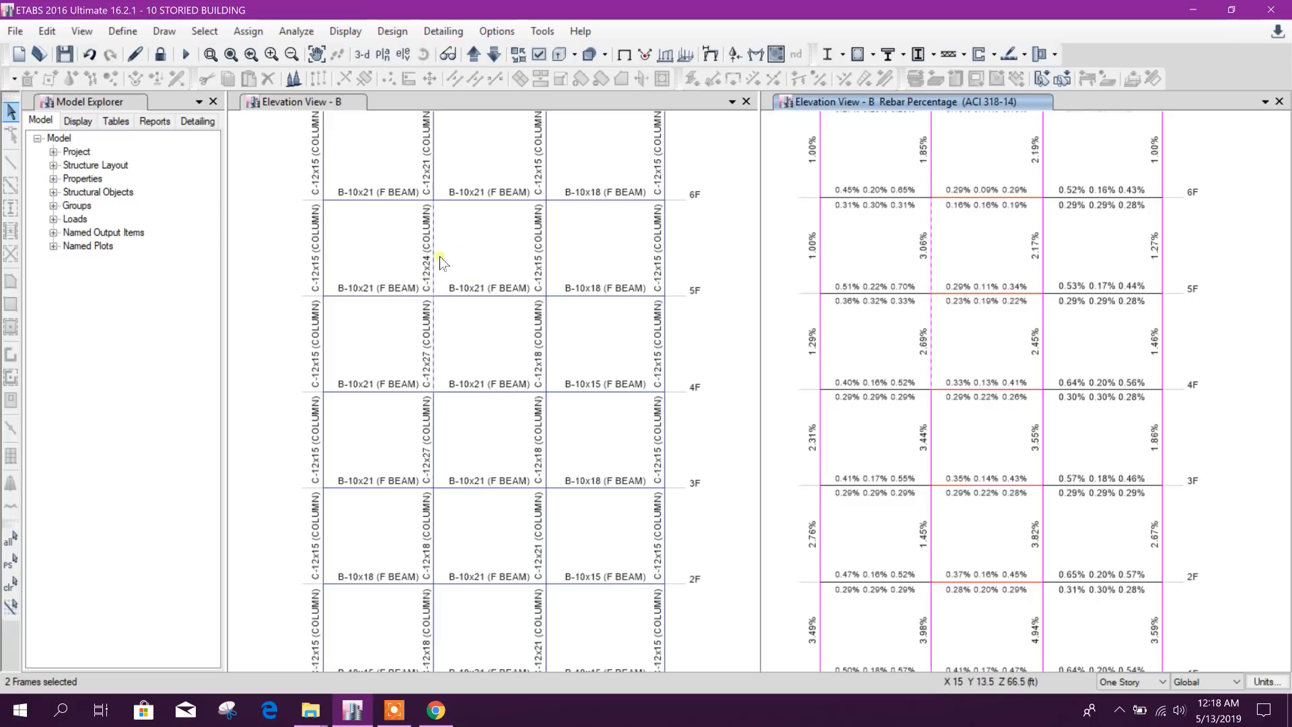
Step: Select the full height of columns on grid line 2 in elevation B and unlock the model, deleting the analysis results
{"action": "scroll", "coordinate": [503, 386], "scroll_direction": "down", "scroll_amount": 3}
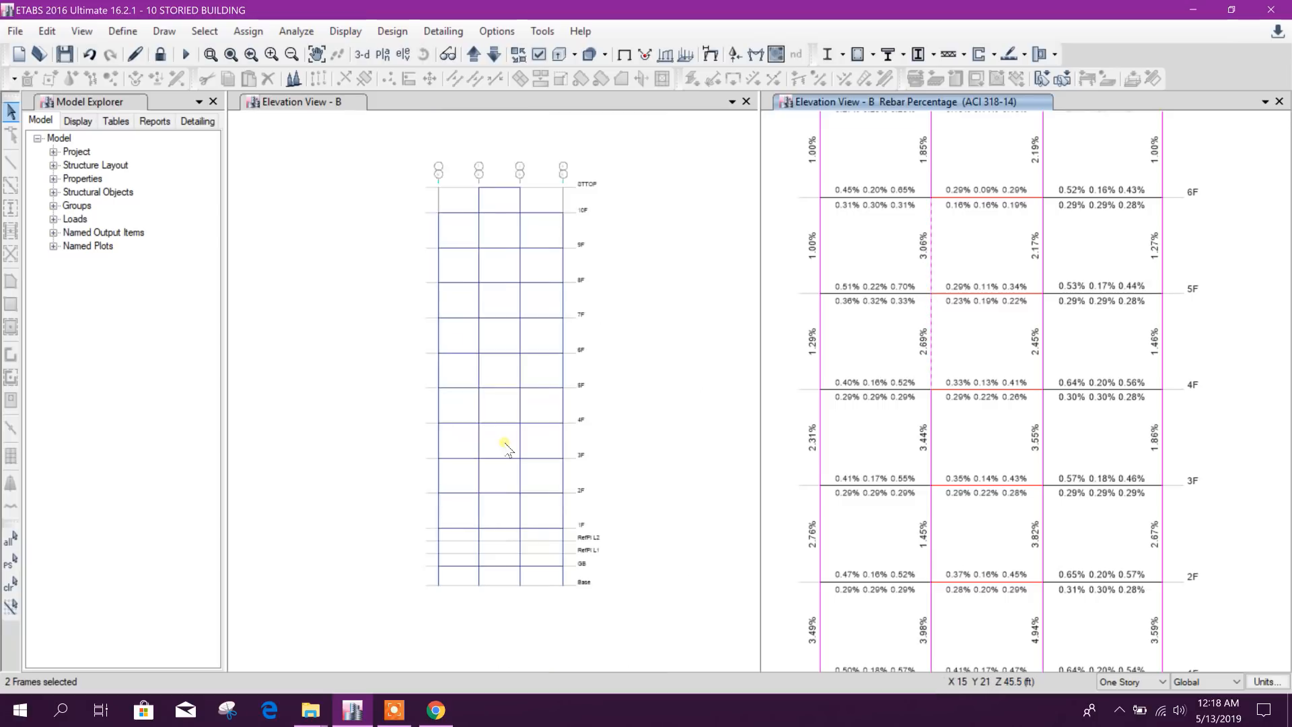
{"action": "scroll", "coordinate": [475, 182], "scroll_direction": "up", "scroll_amount": 3}
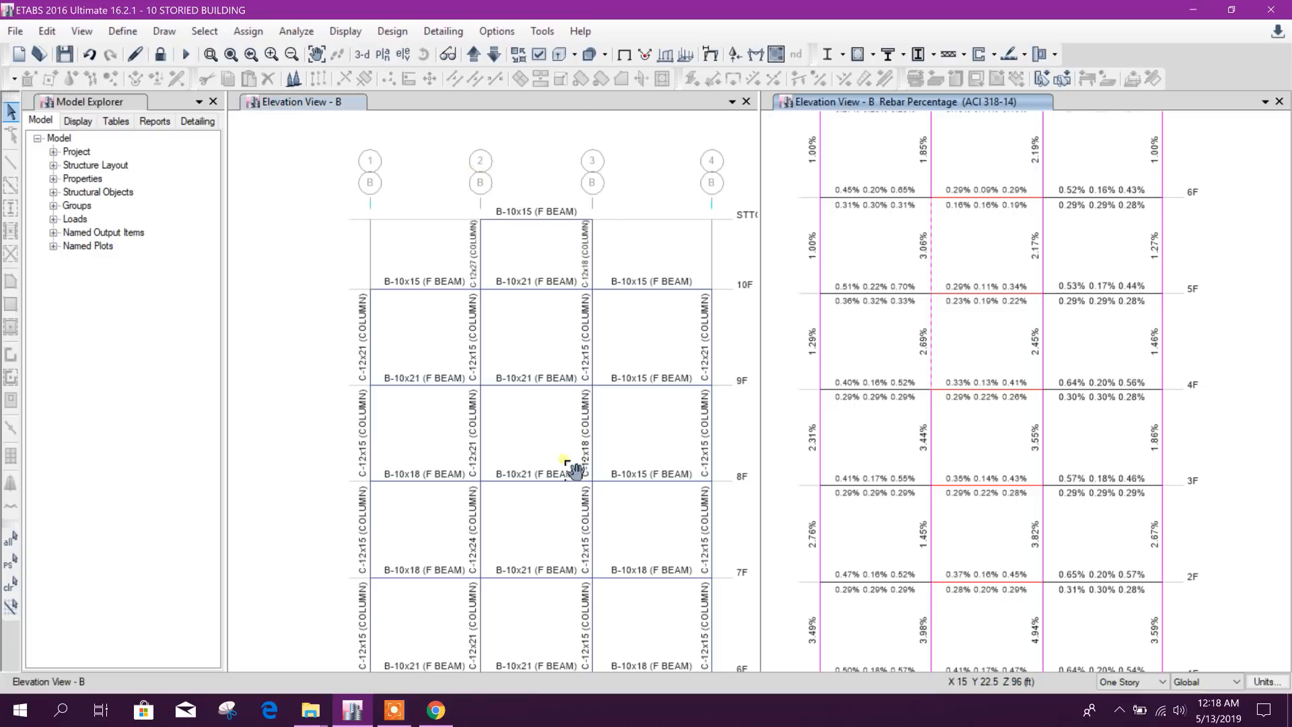
{"action": "scroll", "coordinate": [577, 471], "scroll_direction": "down", "scroll_amount": 4}
{"action": "left_click_drag", "start_coordinate": [504, 304], "coordinate": [499, 646]}
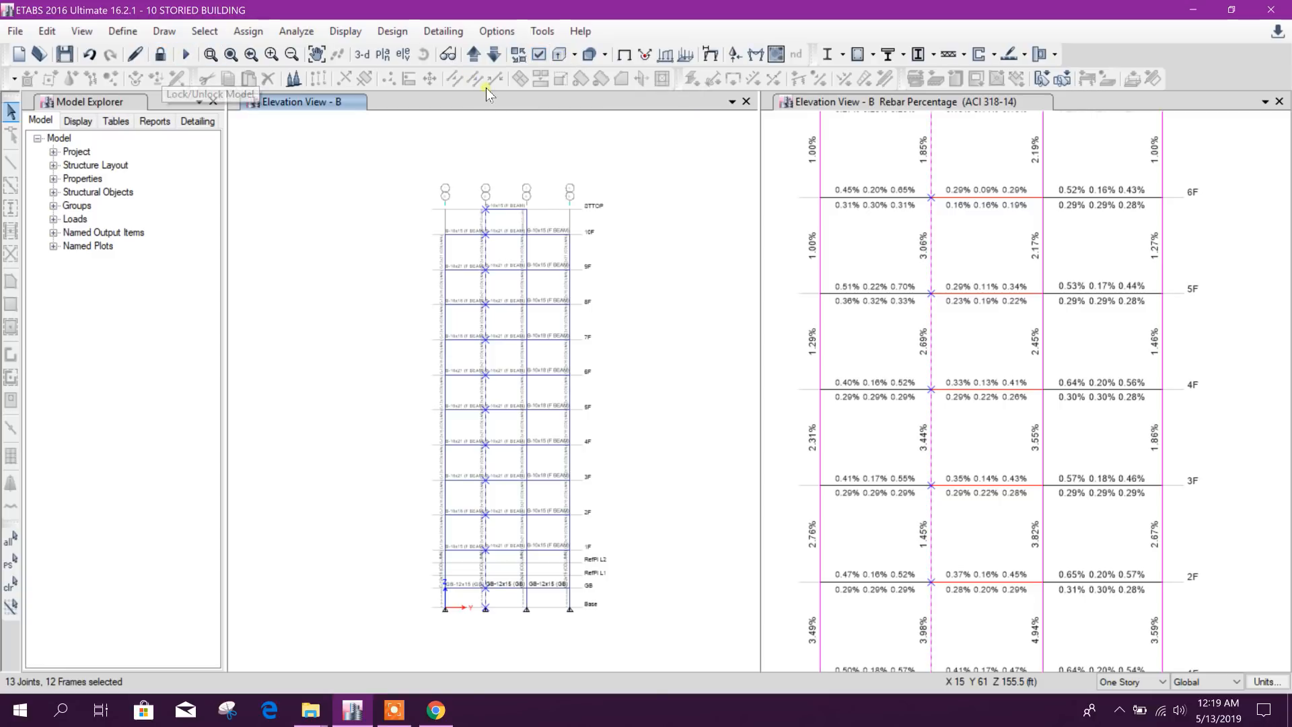
{"action": "left_click", "coordinate": [160, 54]}
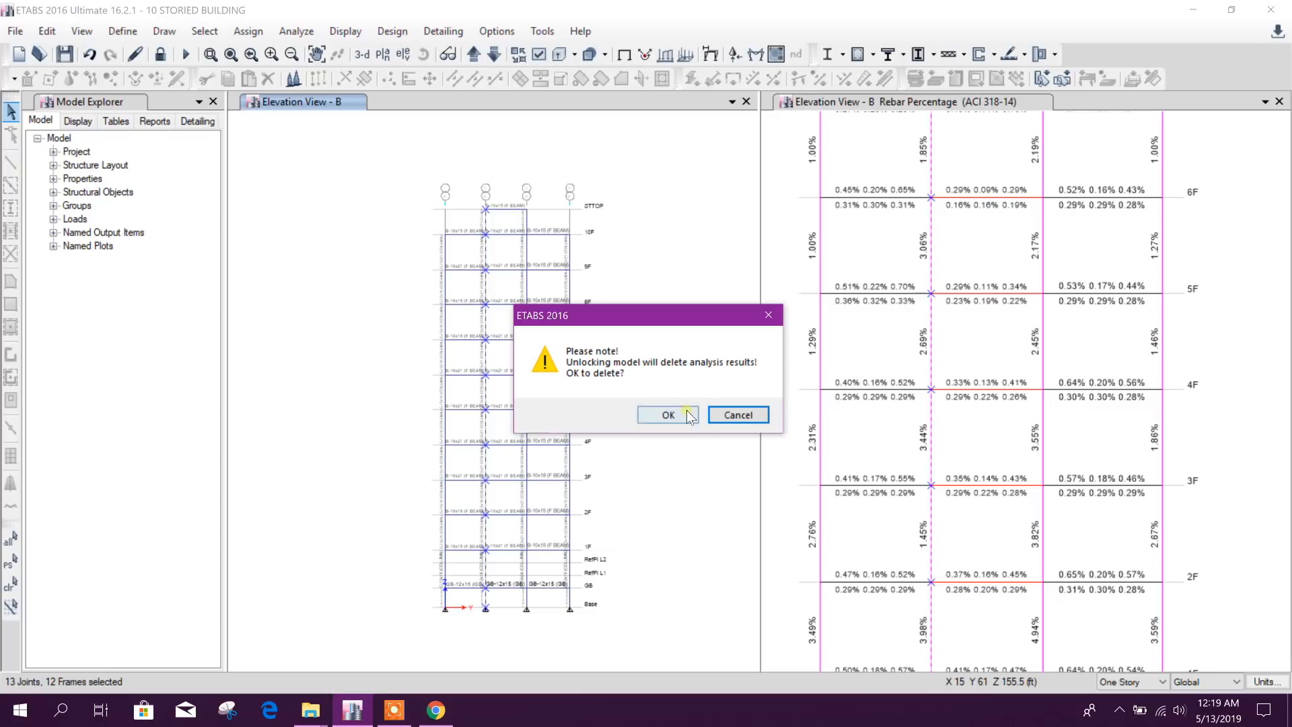
{"action": "left_click", "coordinate": [669, 414]}
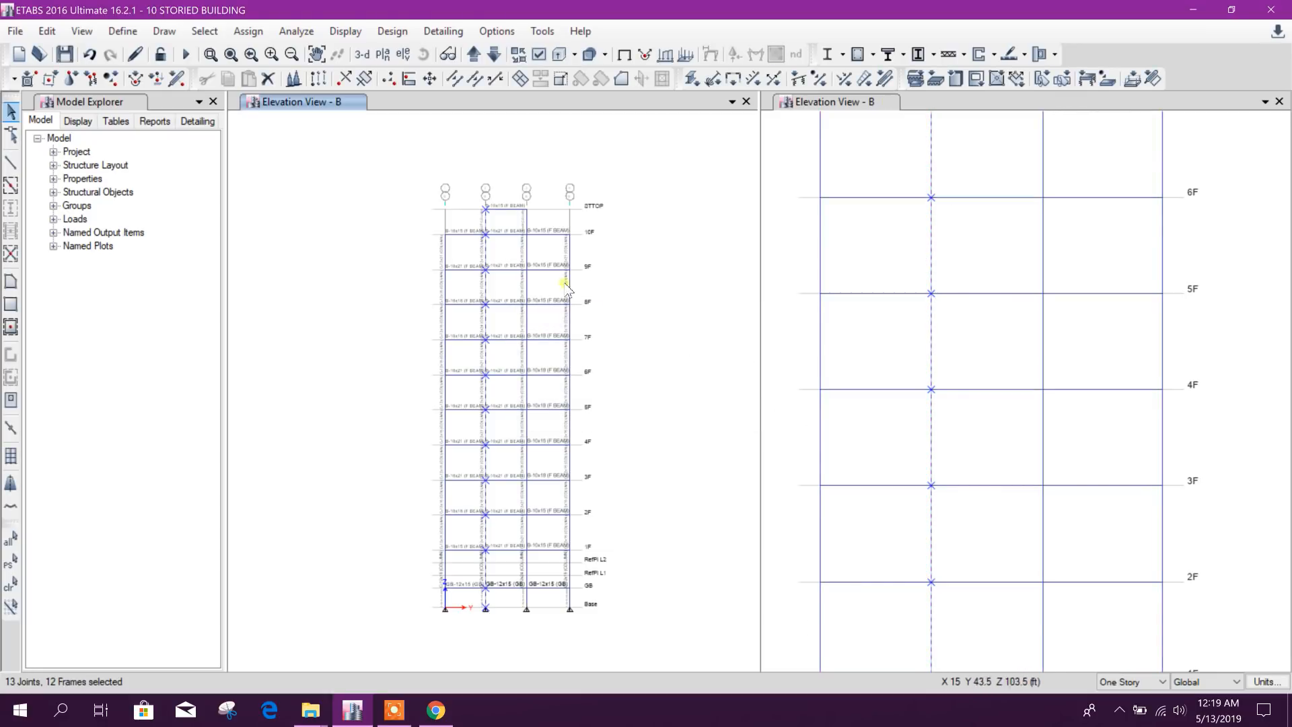
Step: Assign the C-12x24 frame section to the selected grid line 2 columns
{"action": "left_click", "coordinate": [710, 79]}
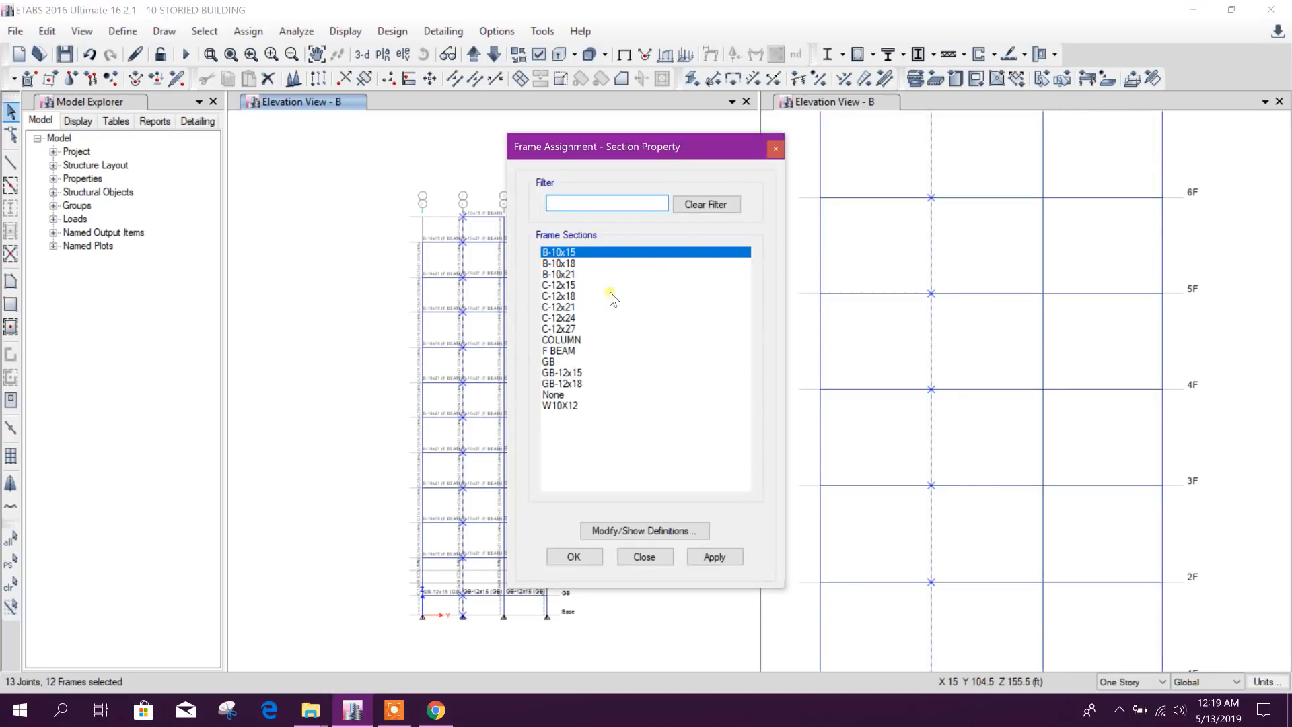
{"action": "left_click", "coordinate": [563, 318]}
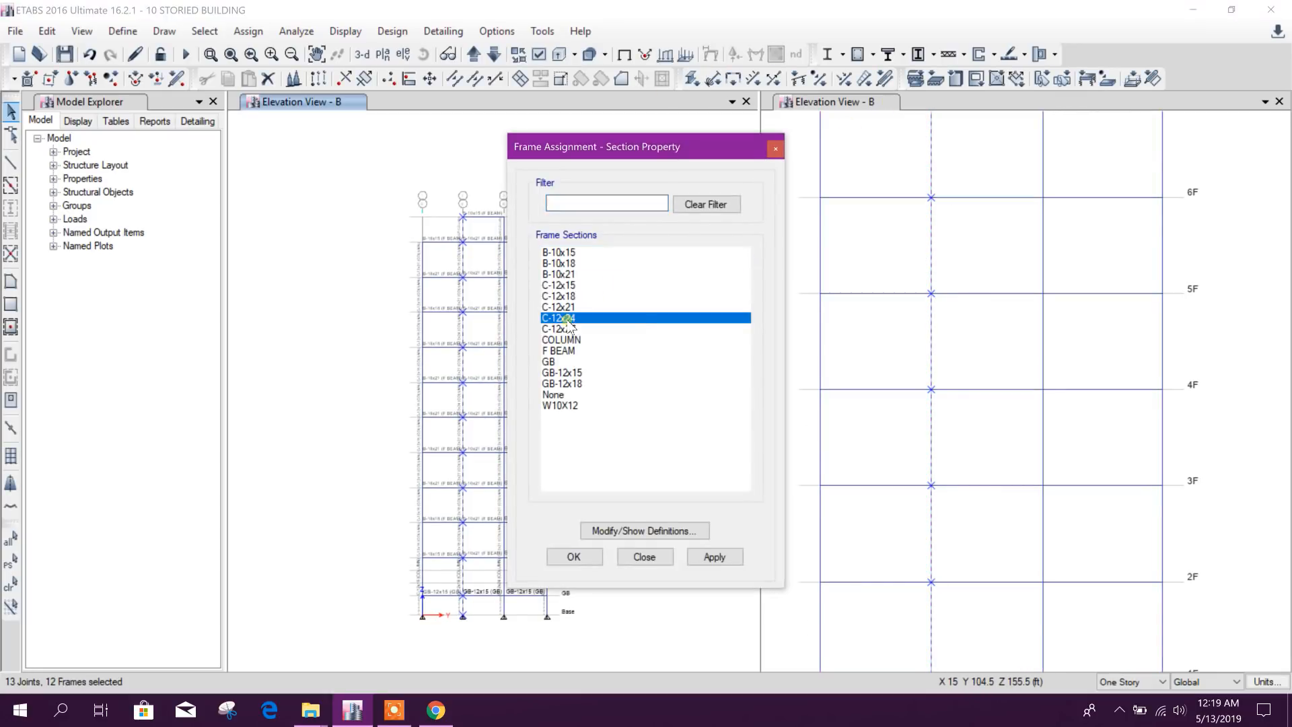
{"action": "left_click", "coordinate": [715, 559]}
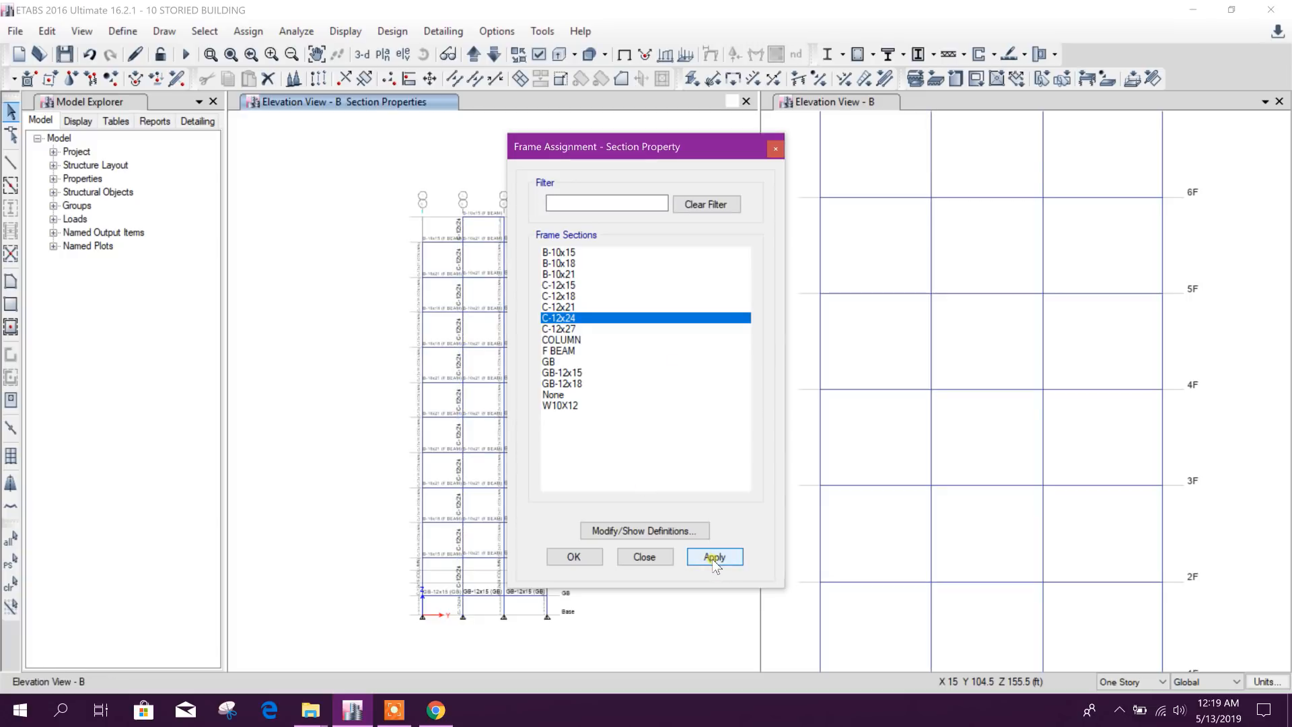
{"action": "left_click", "coordinate": [658, 557]}
Step: Check the section labels of the grid line 2 columns in elevation B from the roof down to the base
{"action": "scroll", "coordinate": [486, 263], "scroll_direction": "up", "scroll_amount": 3}
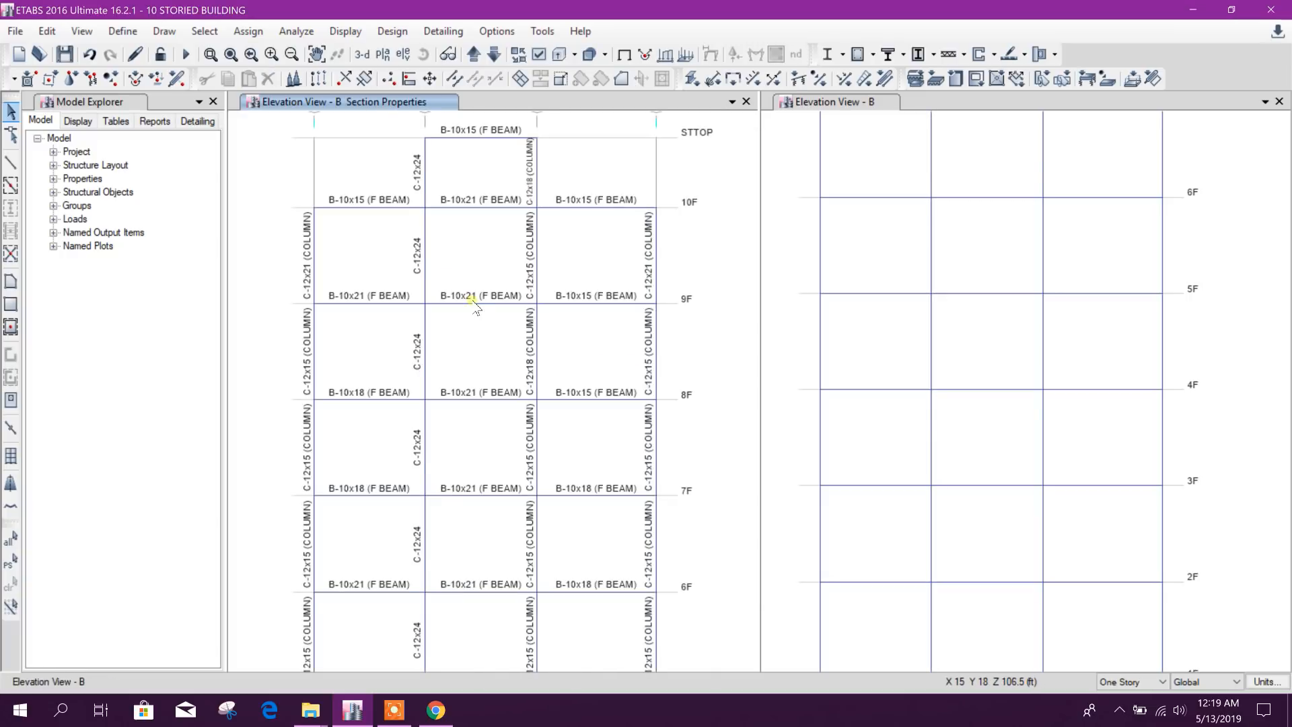
{"action": "scroll", "coordinate": [474, 303], "scroll_direction": "down", "scroll_amount": 3}
{"action": "middle_click_drag", "start_coordinate": [465, 475], "coordinate": [486, 417]}
{"action": "scroll", "coordinate": [486, 424], "scroll_direction": "up", "scroll_amount": 3}
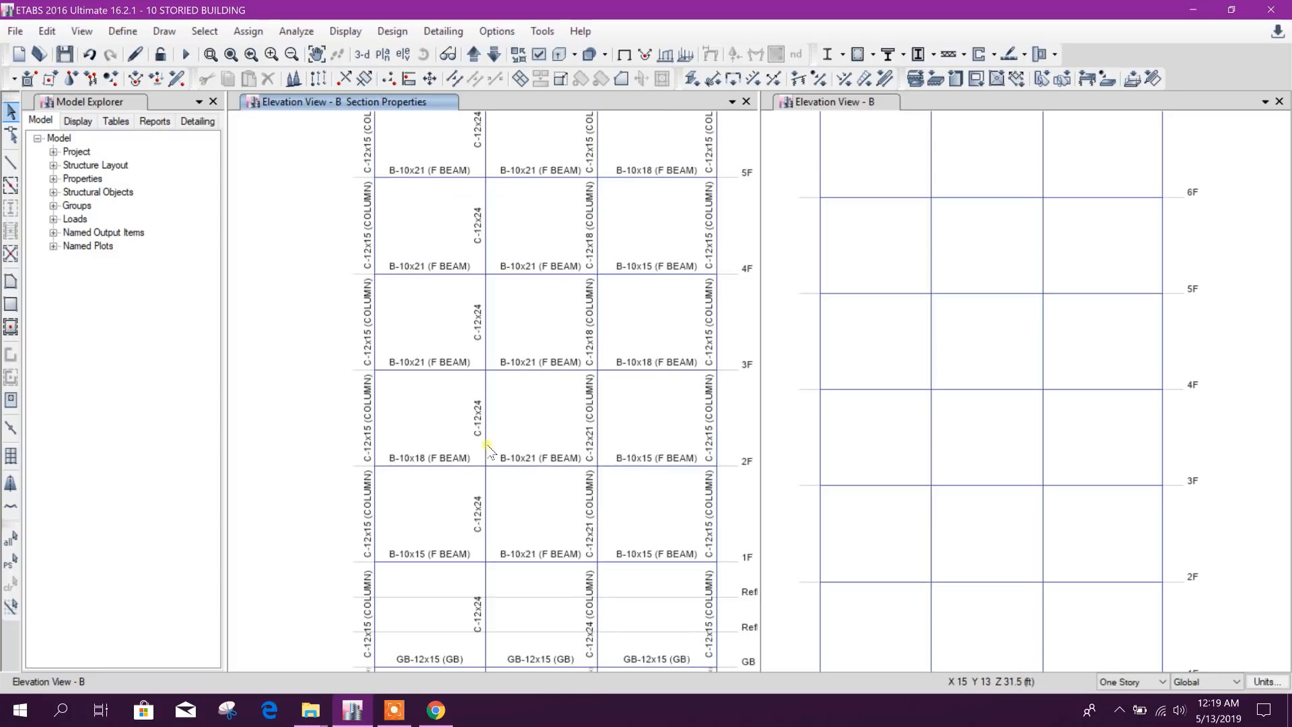
{"action": "scroll", "coordinate": [479, 428], "scroll_direction": "down", "scroll_amount": 3}
{"action": "scroll", "coordinate": [490, 490], "scroll_direction": "up", "scroll_amount": 3}
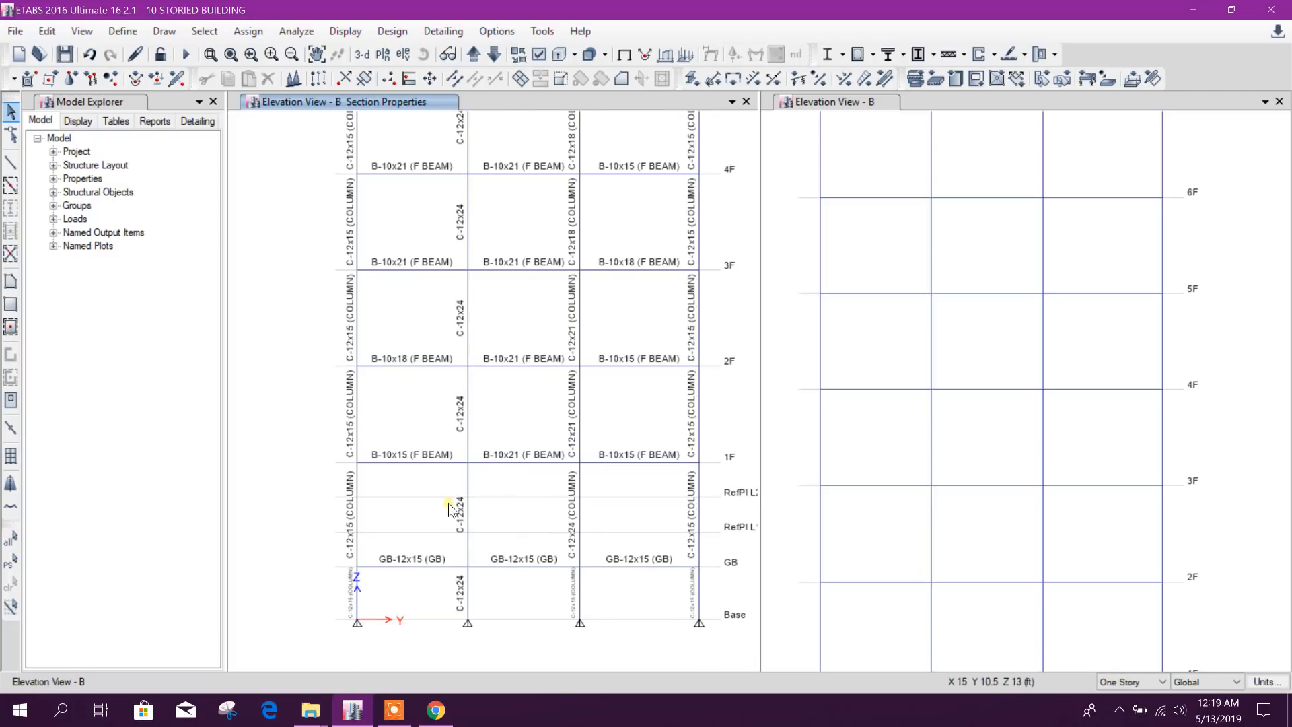
{"action": "scroll", "coordinate": [489, 485], "scroll_direction": "down", "scroll_amount": 3}
{"action": "middle_click_drag", "start_coordinate": [462, 476], "coordinate": [495, 407]}
Step: Run the analysis and the concrete frame design, declining to reiterate for differing analysis and design sections
{"action": "left_click", "coordinate": [186, 53]}
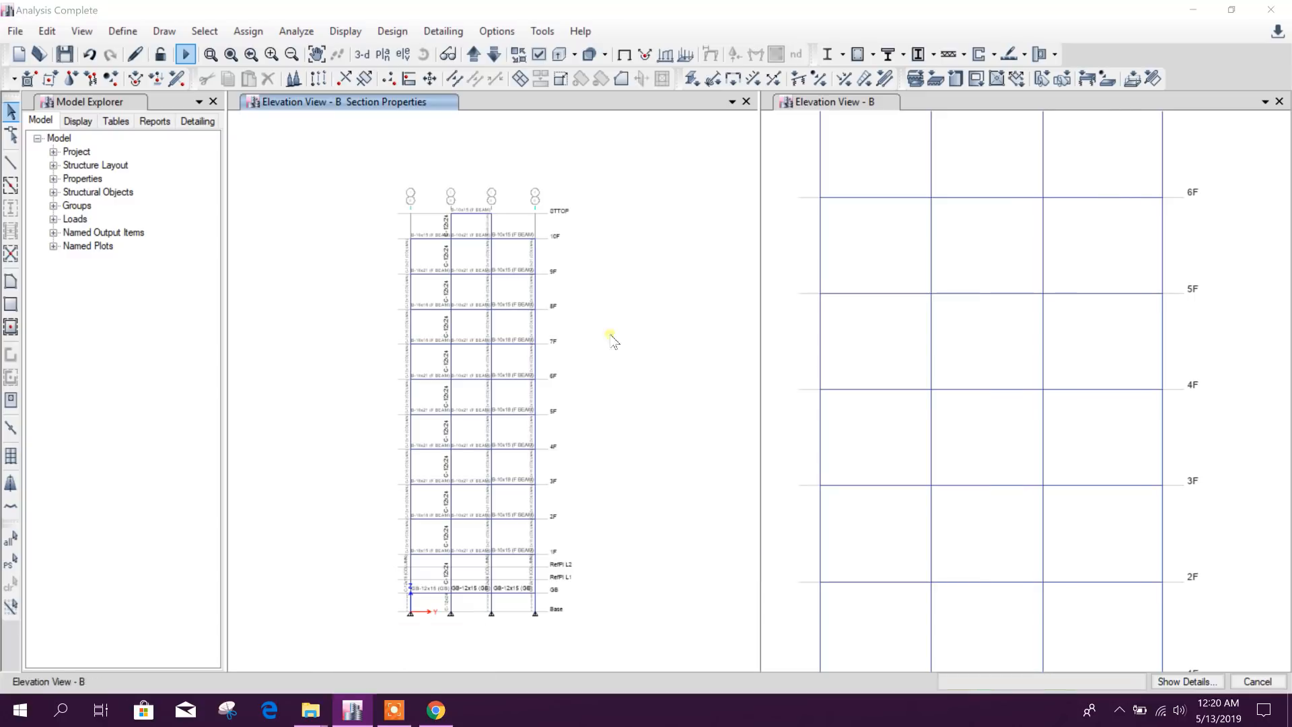
{"action": "left_click", "coordinate": [857, 54]}
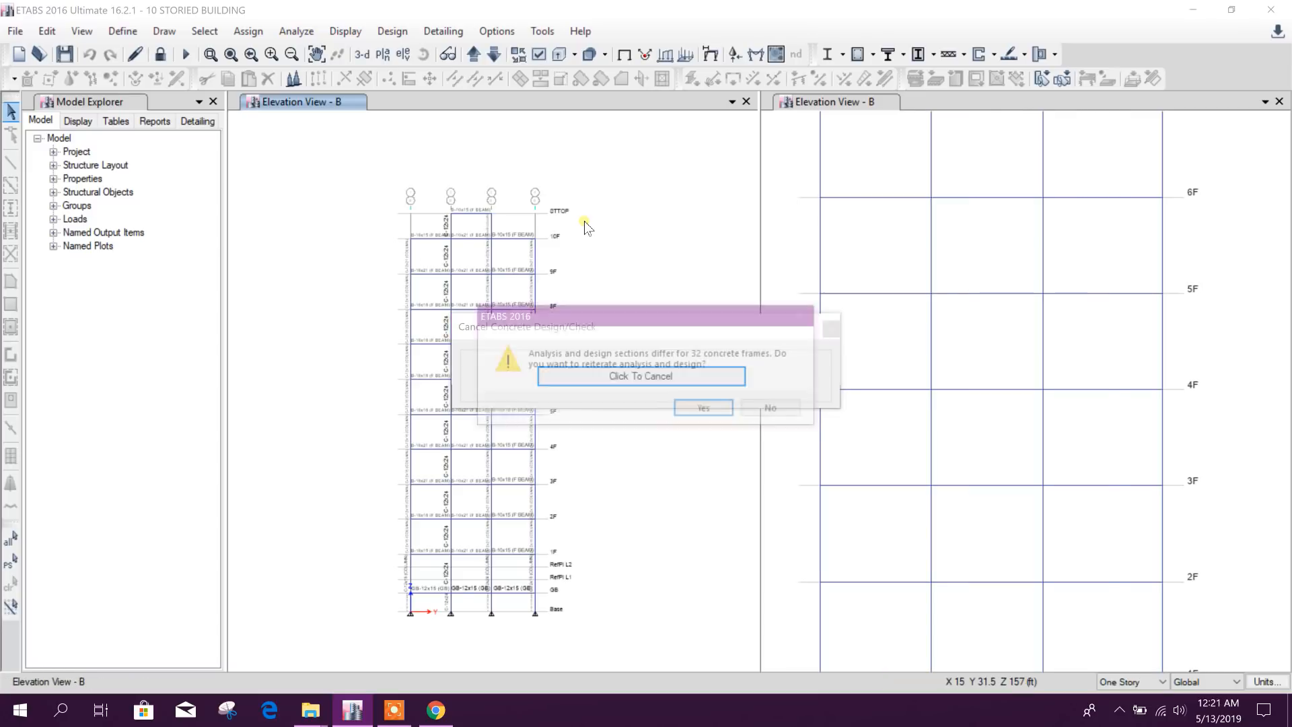
{"action": "left_click", "coordinate": [763, 410]}
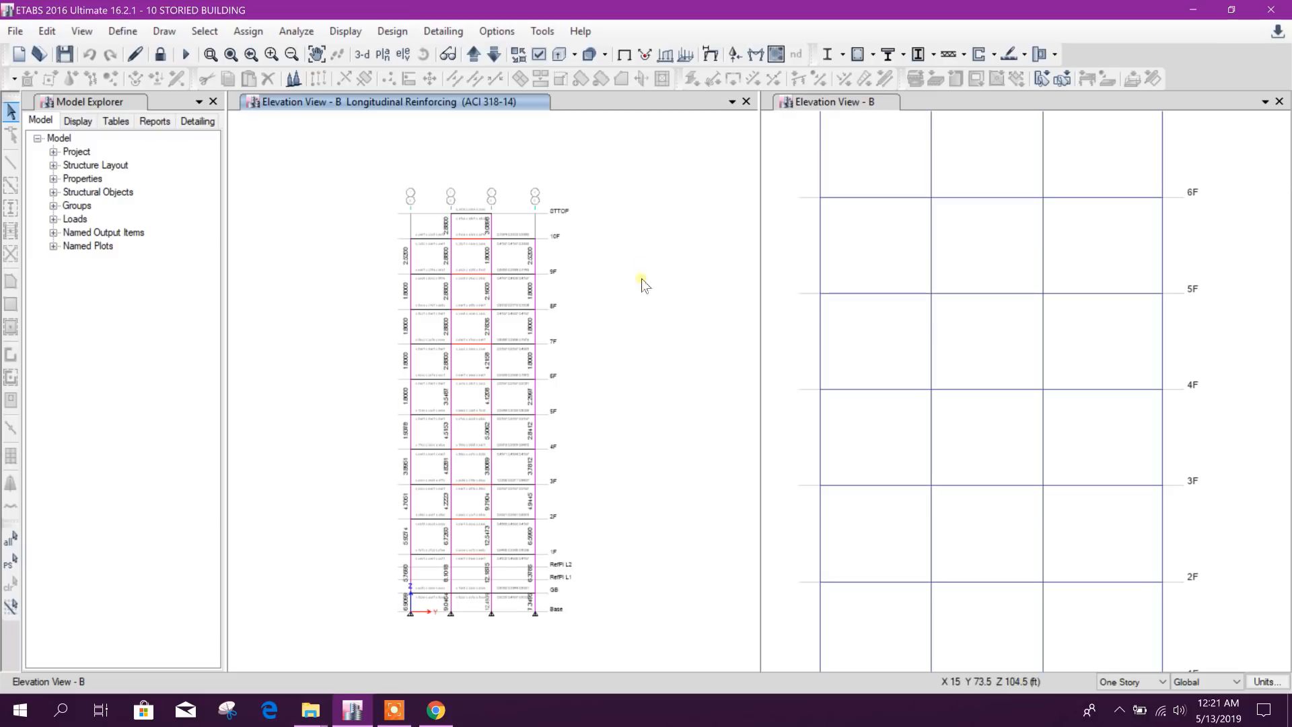
Step: Switch the new elevation B design results from longitudinal reinforcing to Rebar Percentage
{"action": "left_click", "coordinate": [872, 54]}
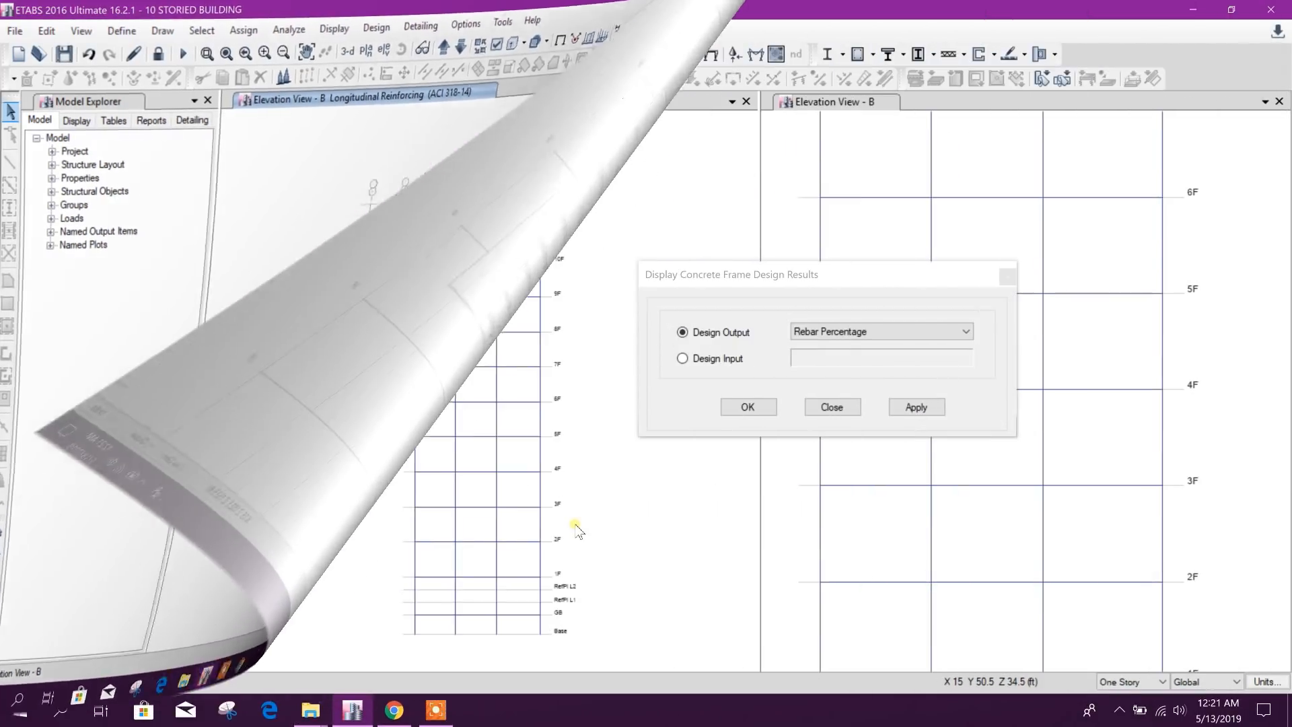
{"action": "scroll", "coordinate": [533, 455], "scroll_direction": "up", "scroll_amount": 2}
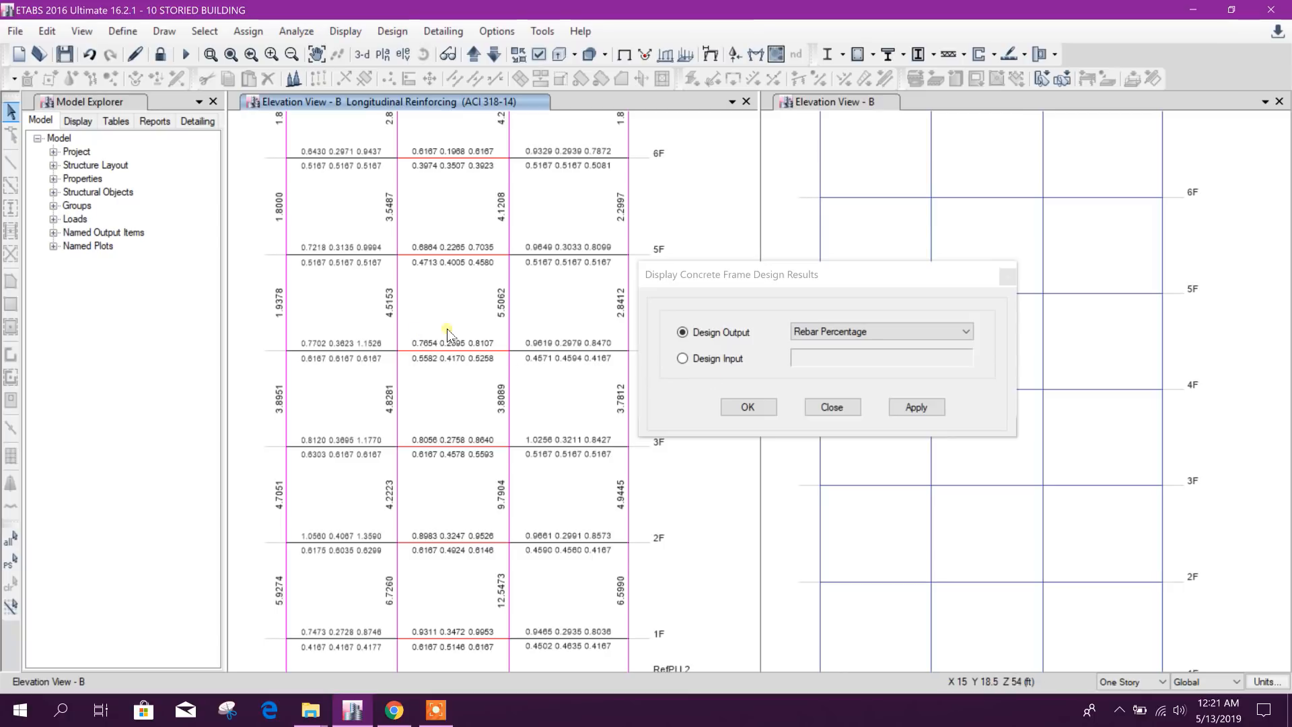
{"action": "left_click", "coordinate": [906, 406]}
{"action": "left_click", "coordinate": [847, 407]}
Step: Examine the rebar percentages of the C-12x24 columns on grid line 2 across the lower and upper stories of elevation B
{"action": "middle_click_drag", "start_coordinate": [491, 580], "coordinate": [542, 470]}
{"action": "middle_click_drag", "start_coordinate": [478, 622], "coordinate": [499, 478]}
{"action": "middle_click_drag", "start_coordinate": [481, 345], "coordinate": [480, 543]}
{"action": "middle_click_drag", "start_coordinate": [472, 311], "coordinate": [485, 467]}
{"action": "middle_click_drag", "start_coordinate": [489, 589], "coordinate": [489, 581]}
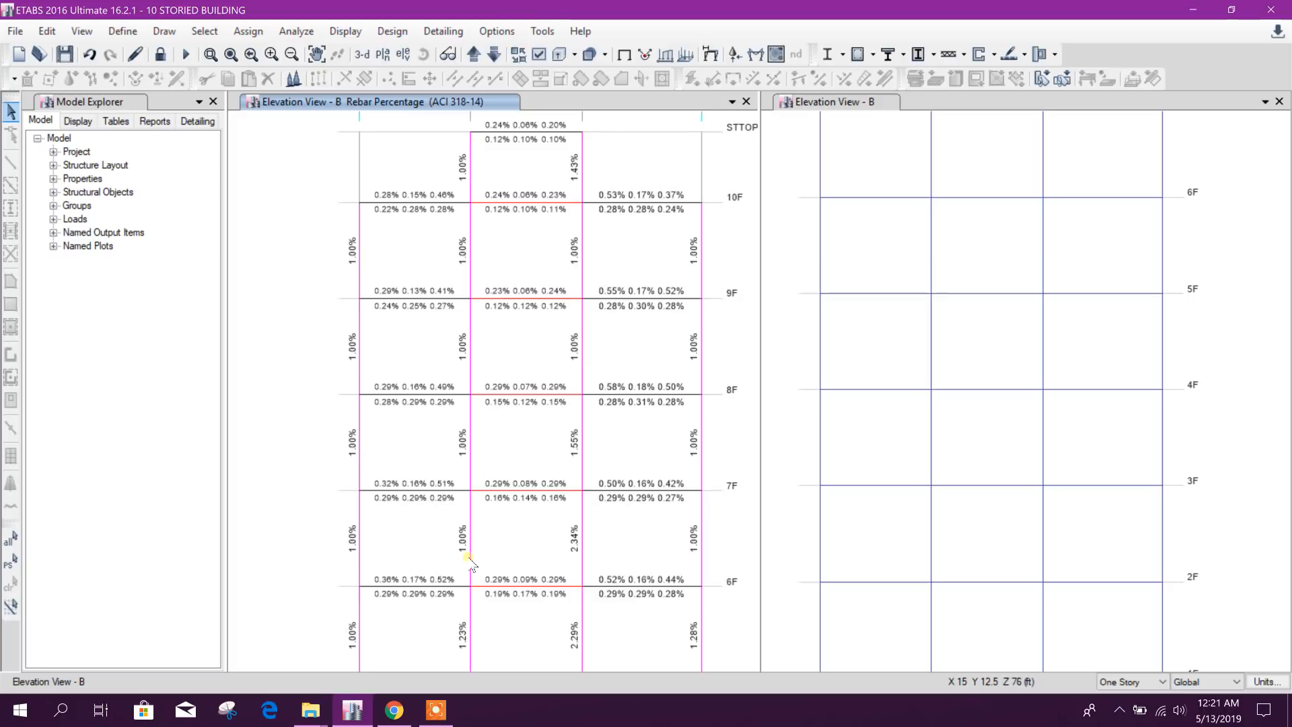
{"action": "middle_click_drag", "start_coordinate": [496, 502], "coordinate": [484, 479]}
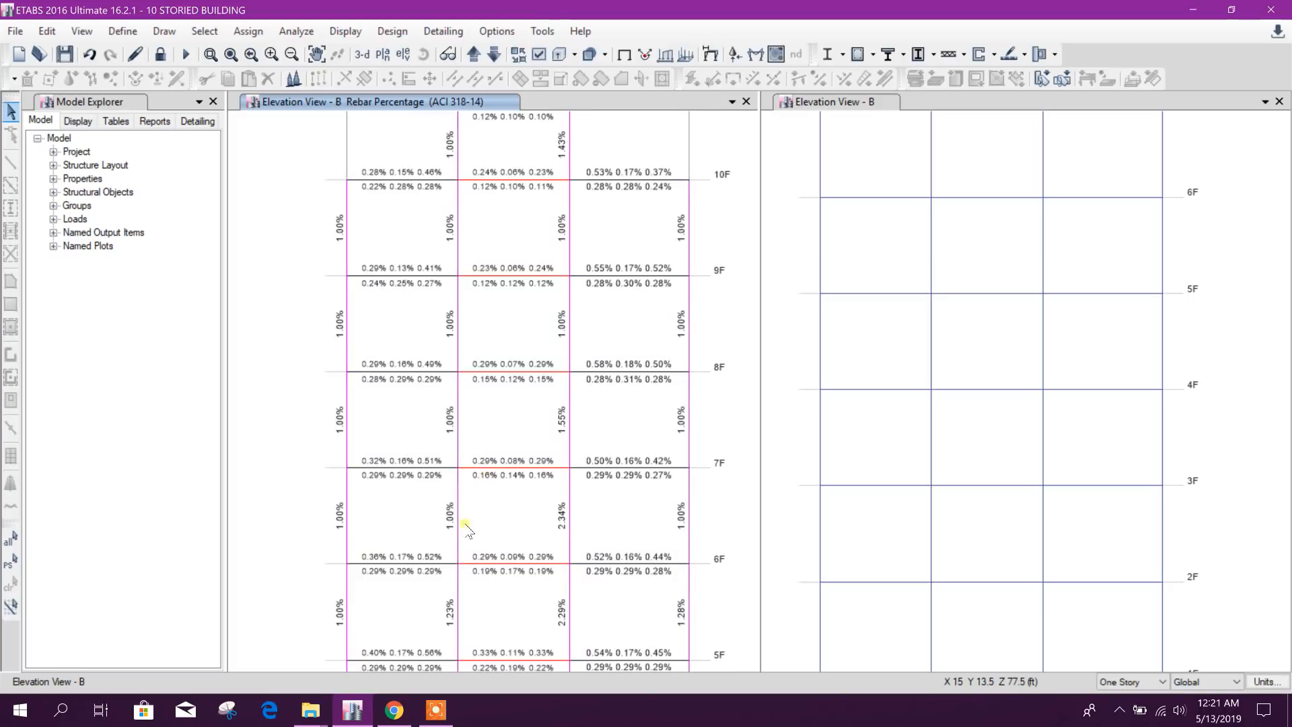
{"action": "middle_click_drag", "start_coordinate": [484, 211], "coordinate": [482, 300]}
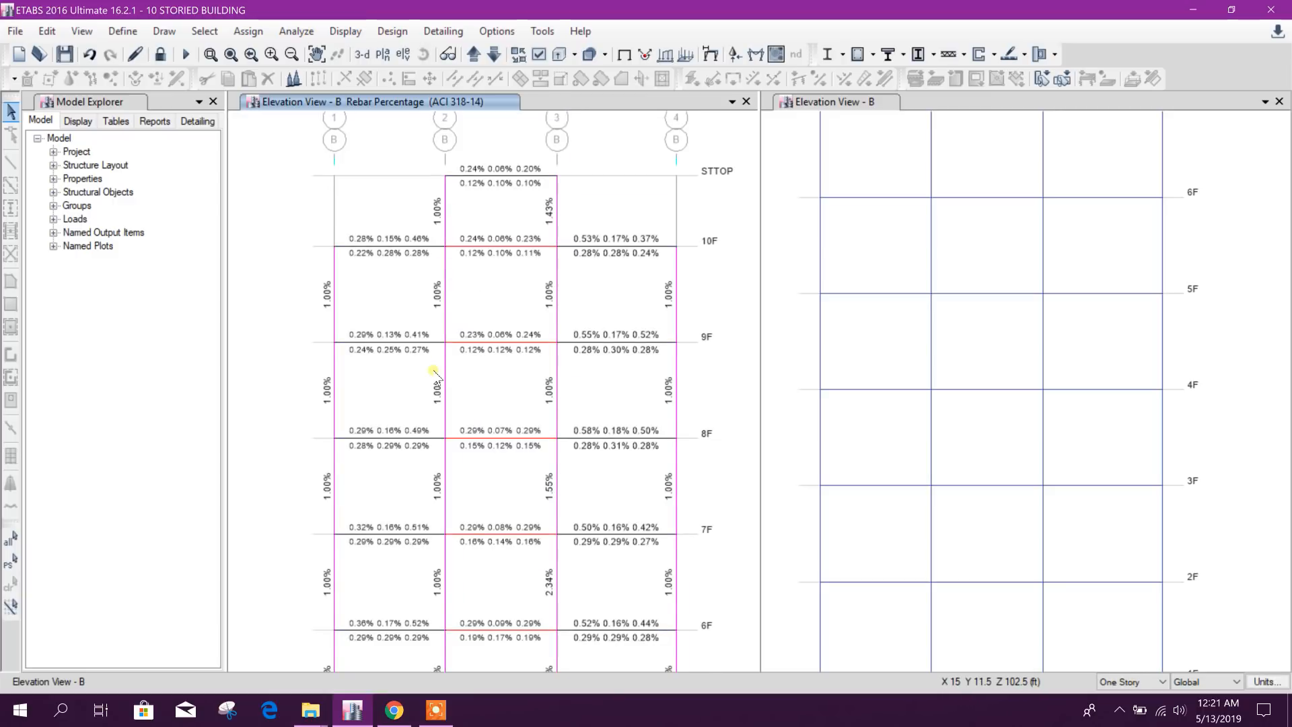
{"action": "middle_click_drag", "start_coordinate": [507, 600], "coordinate": [531, 543]}
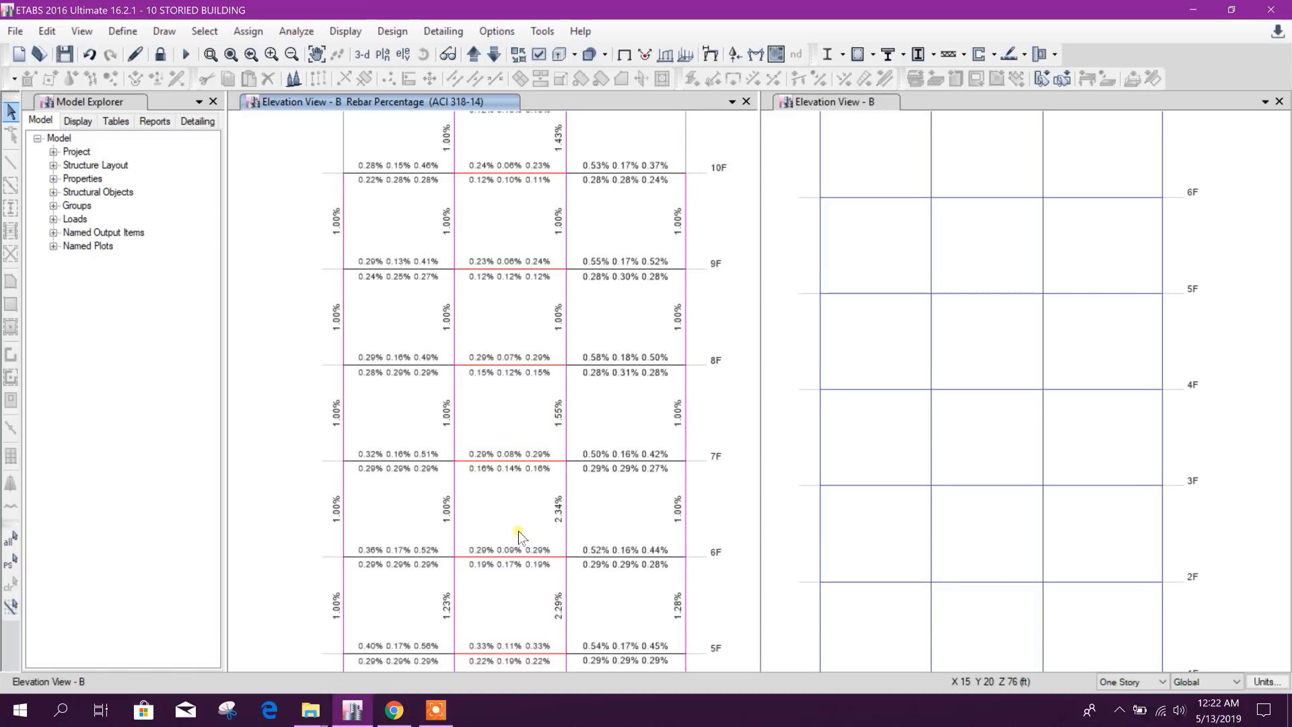
Step: Examine the column and beam rebar percentages of elevation B between the first and tenth floors
{"action": "middle_click_drag", "start_coordinate": [525, 604], "coordinate": [514, 549]}
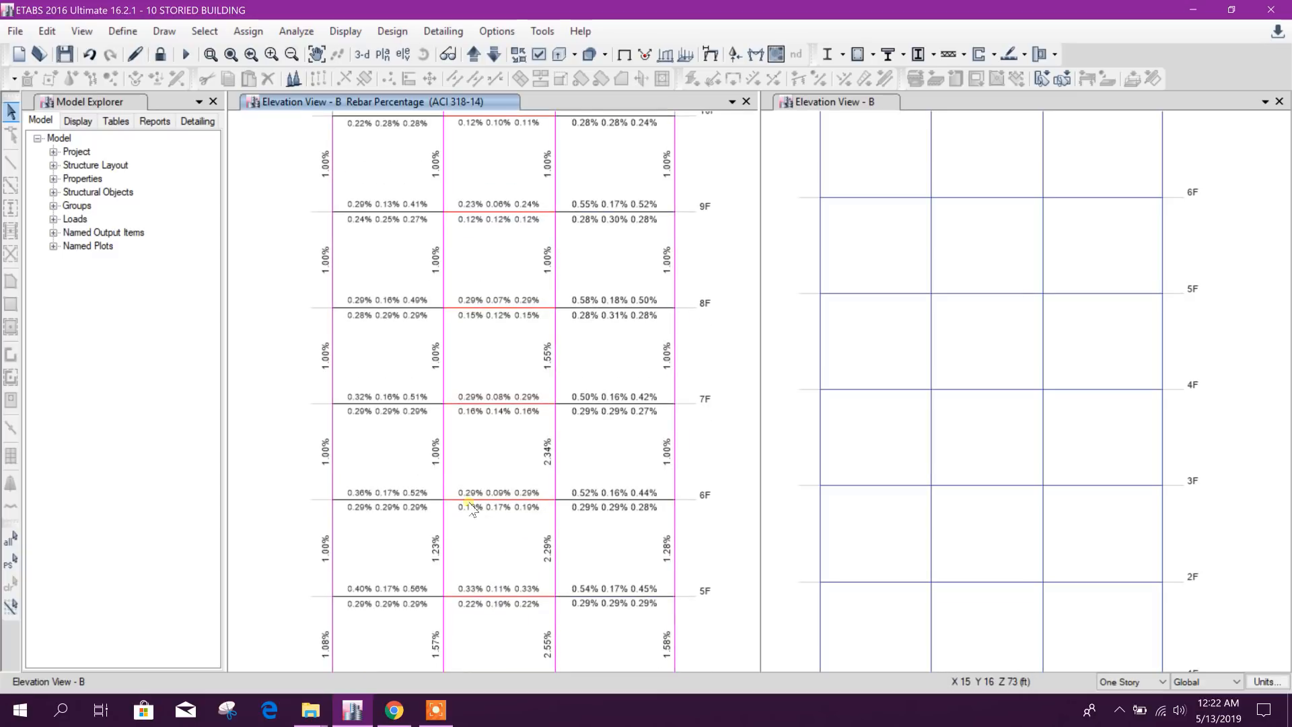
{"action": "middle_click_drag", "start_coordinate": [493, 576], "coordinate": [506, 519]}
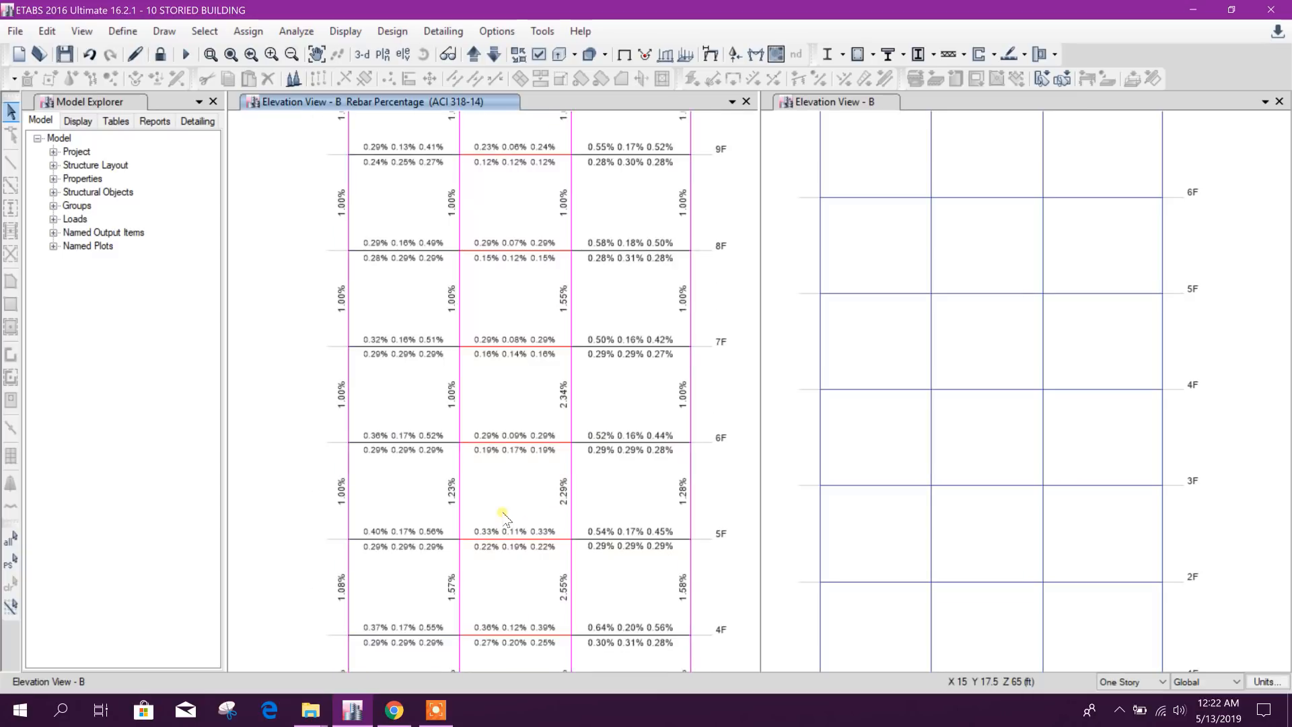
{"action": "middle_click_drag", "start_coordinate": [447, 370], "coordinate": [441, 527]}
{"action": "middle_click_drag", "start_coordinate": [453, 582], "coordinate": [476, 463]}
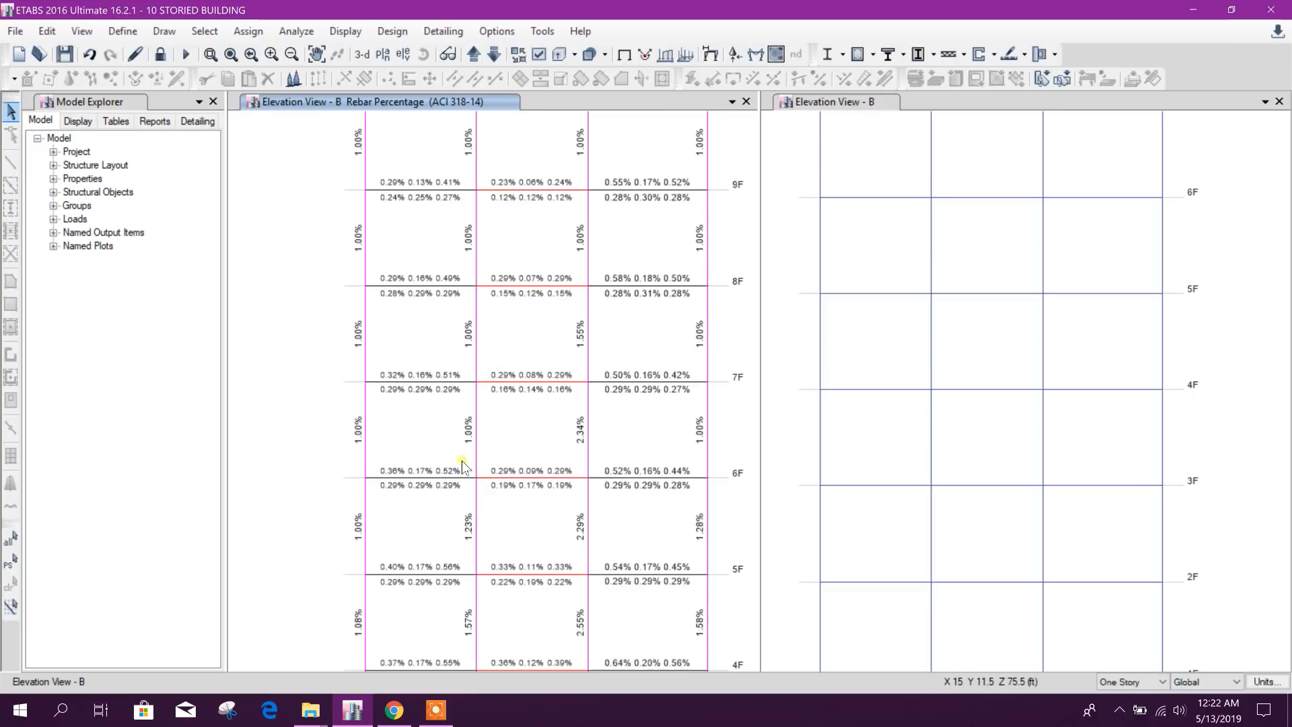
{"action": "middle_click_drag", "start_coordinate": [505, 509], "coordinate": [520, 580]}
{"action": "middle_click_drag", "start_coordinate": [490, 346], "coordinate": [495, 495]}
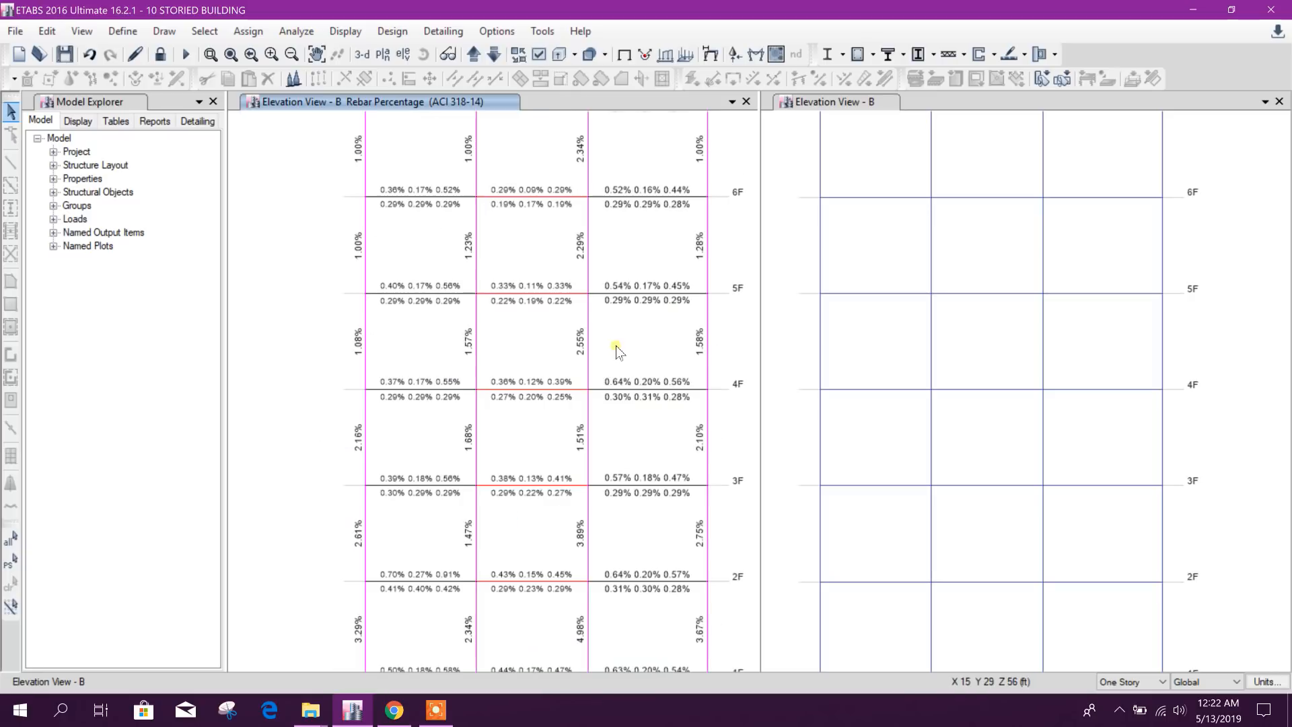
{"action": "middle_click_drag", "start_coordinate": [687, 356], "coordinate": [638, 373]}
{"action": "middle_click_drag", "start_coordinate": [421, 198], "coordinate": [460, 379]}
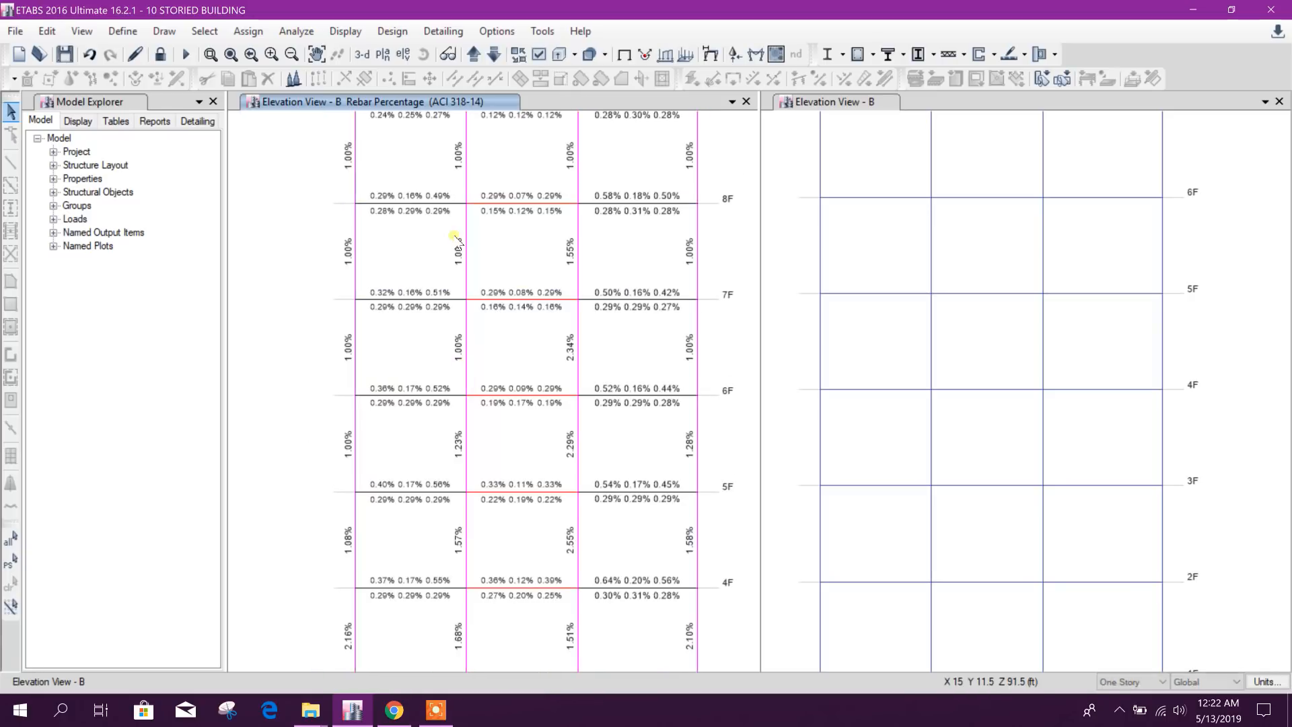
{"action": "scroll", "coordinate": [478, 282], "scroll_direction": "down", "scroll_amount": 3}
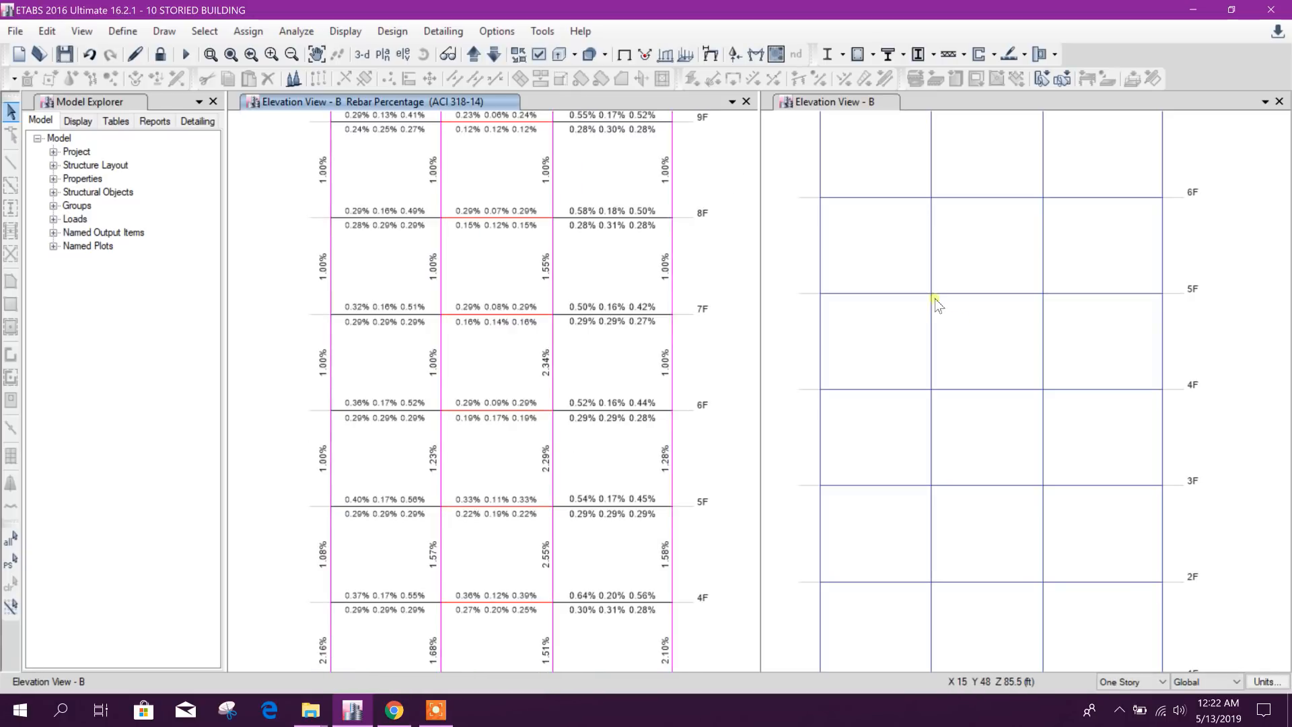
{"action": "scroll", "coordinate": [583, 333], "scroll_direction": "down", "scroll_amount": 3}
{"action": "scroll", "coordinate": [579, 311], "scroll_direction": "up", "scroll_amount": 3}
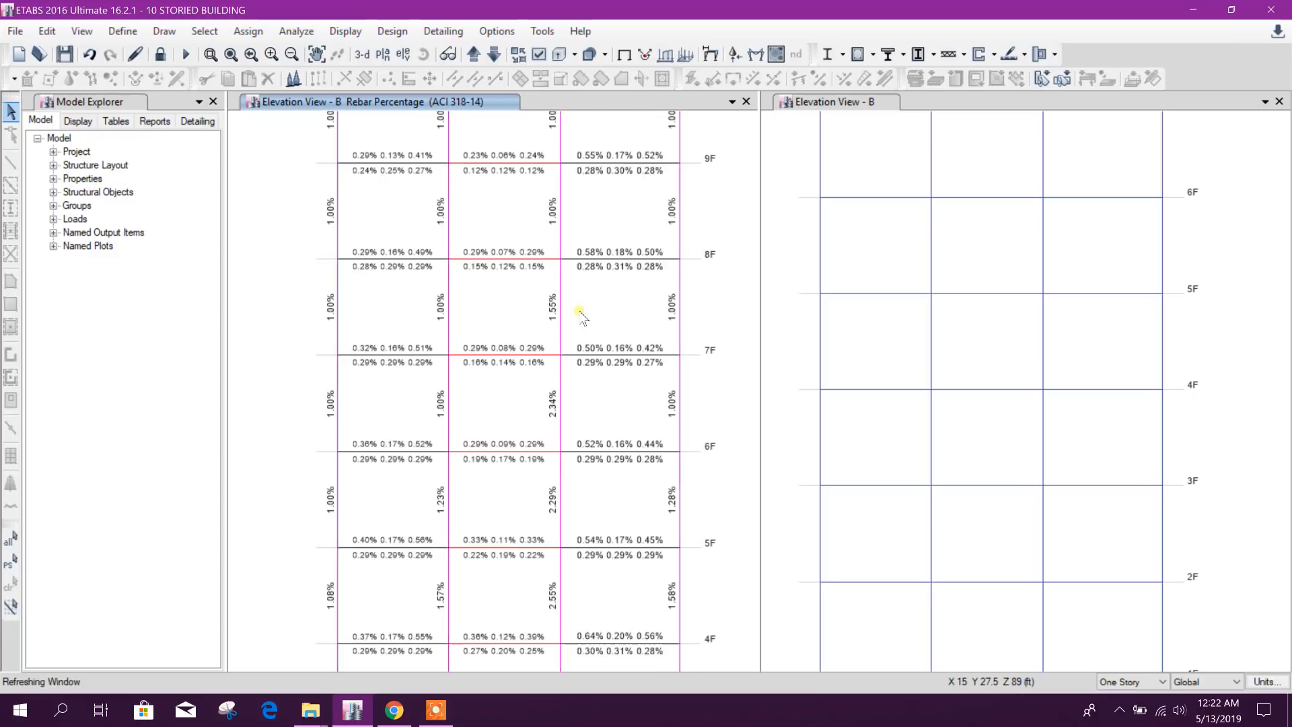
{"action": "scroll", "coordinate": [506, 270], "scroll_direction": "down", "scroll_amount": 1}
Step: Frame the elevation B rebar percentages from the base up to 8F in the design results view
{"action": "left_click", "coordinate": [287, 58]}
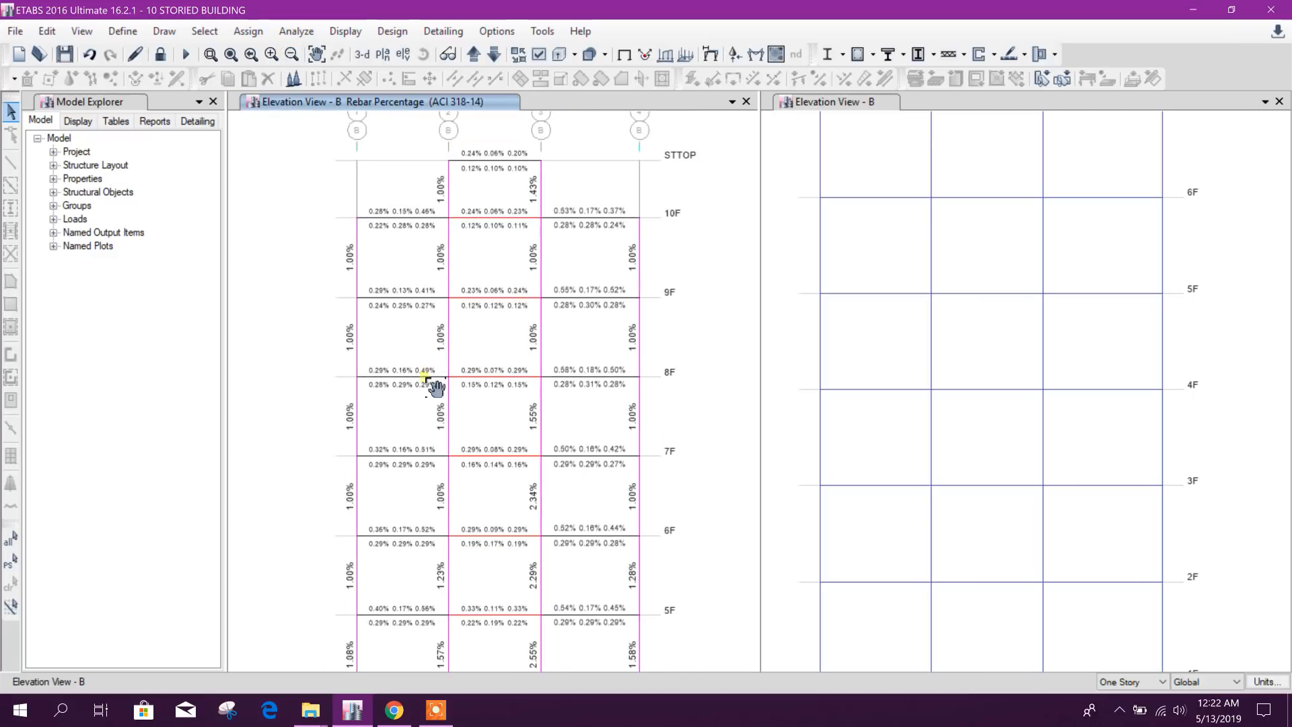
{"action": "middle_click_drag", "start_coordinate": [430, 381], "coordinate": [409, 322]}
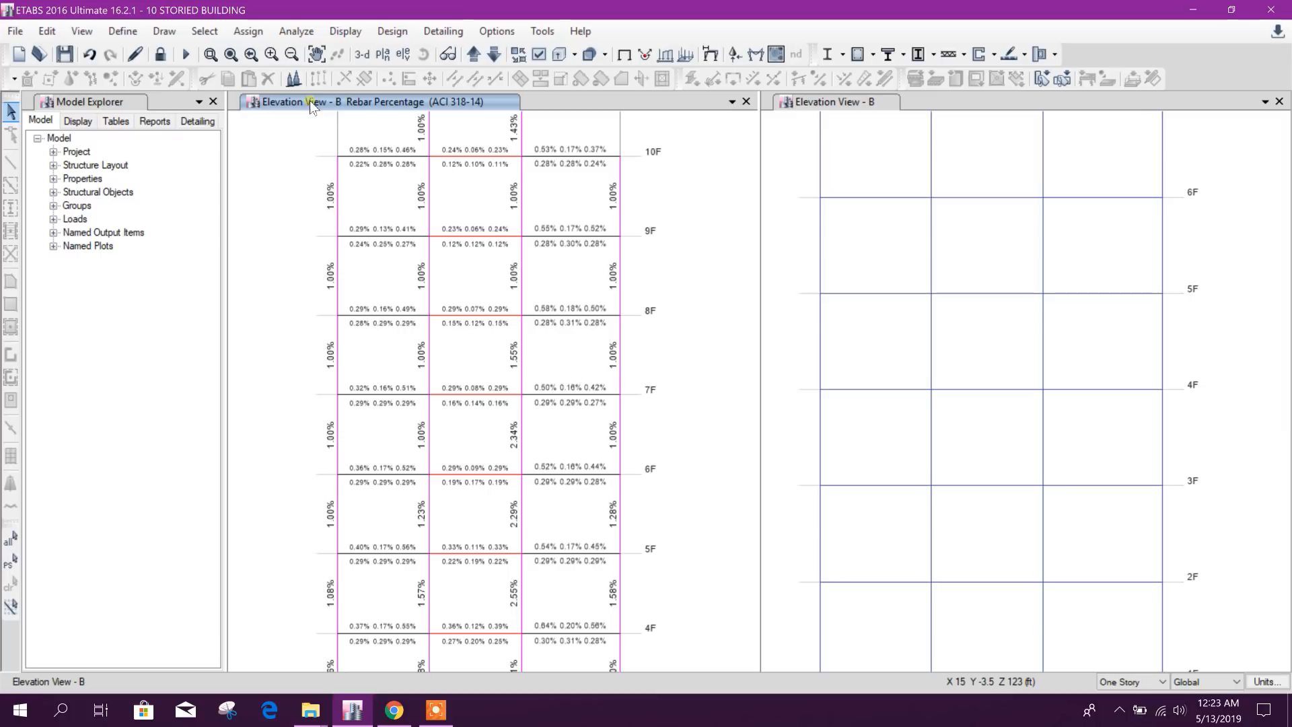
{"action": "left_click", "coordinate": [290, 57]}
{"action": "middle_click_drag", "start_coordinate": [638, 364], "coordinate": [621, 330]}
{"action": "scroll", "coordinate": [604, 382], "scroll_direction": "down", "scroll_amount": 2}
{"action": "middle_click_drag", "start_coordinate": [656, 427], "coordinate": [650, 367]}
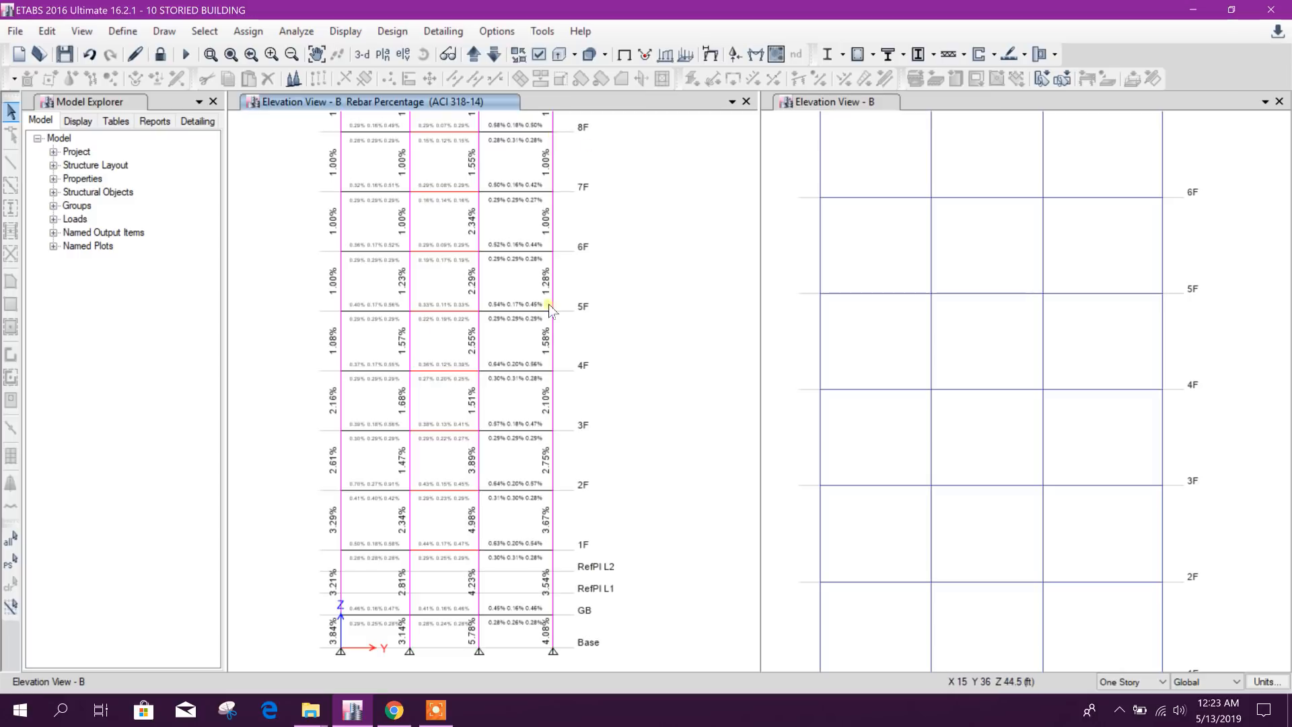
Step: Display the frame section labels in the plain elevation B view beside the rebar percentages
{"action": "left_click", "coordinate": [895, 254]}
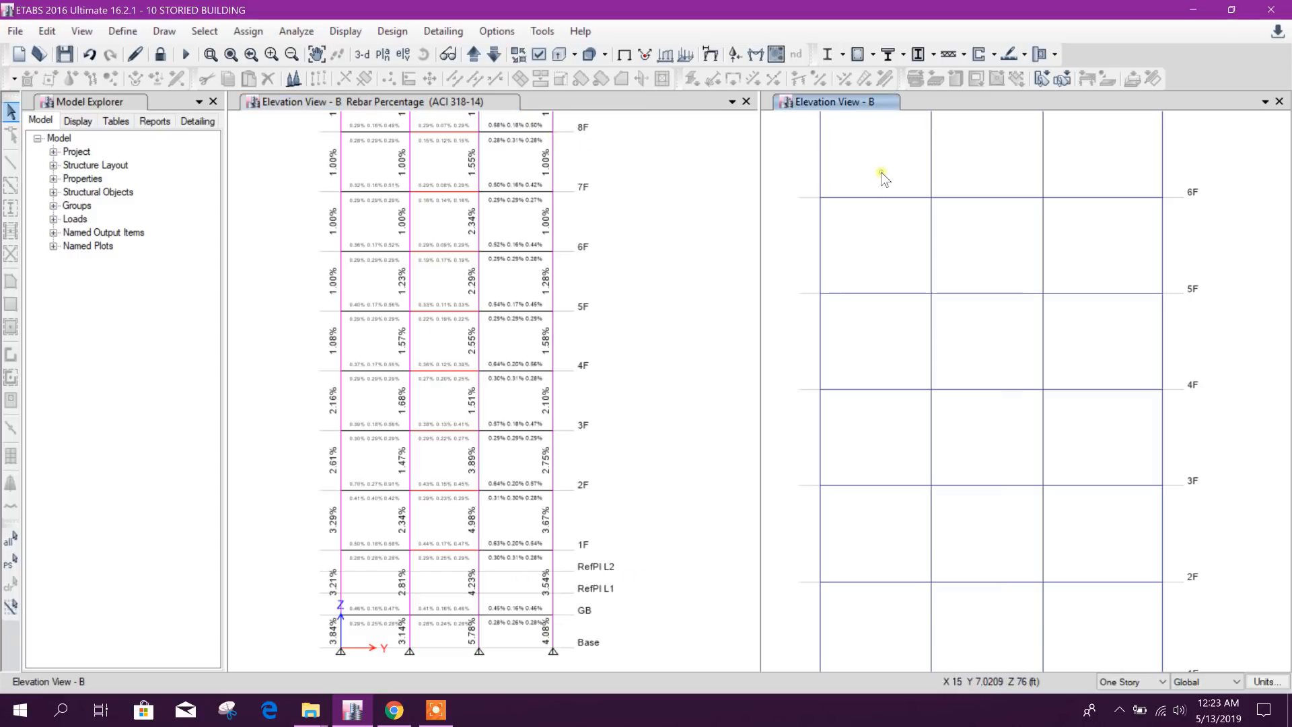
{"action": "left_click", "coordinate": [543, 59]}
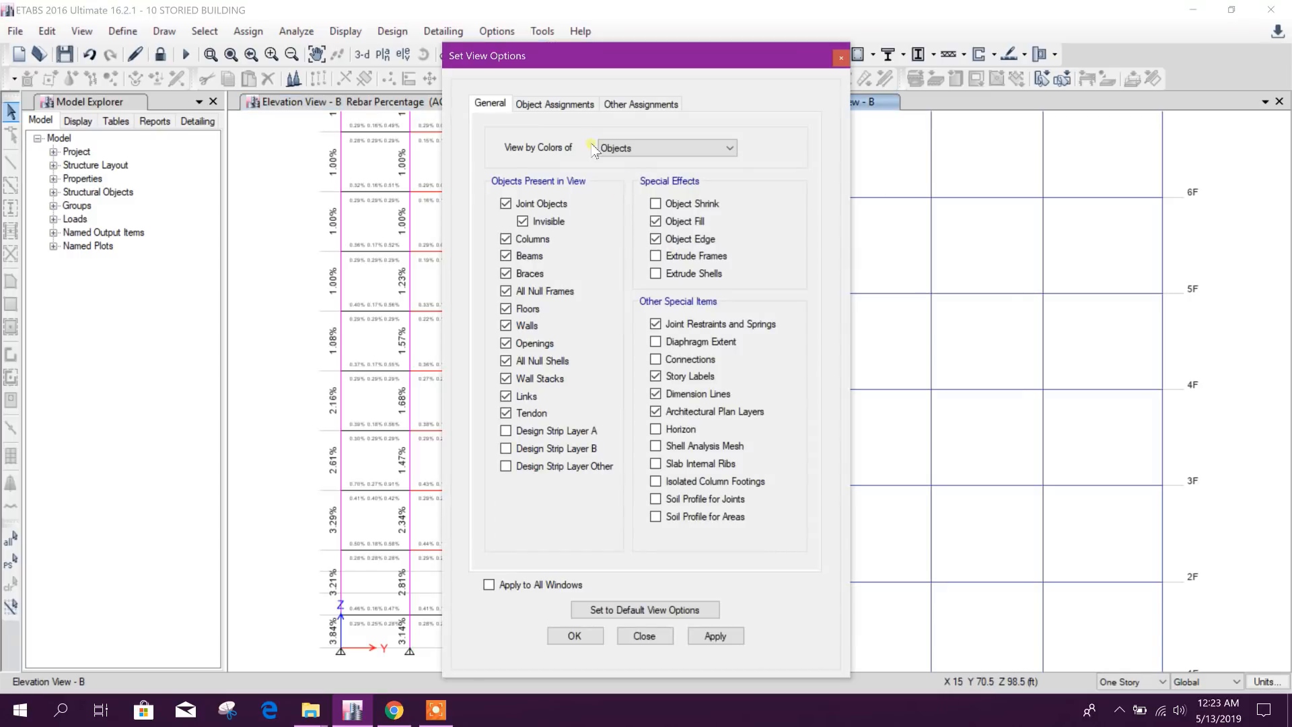
{"action": "left_click", "coordinate": [554, 104]}
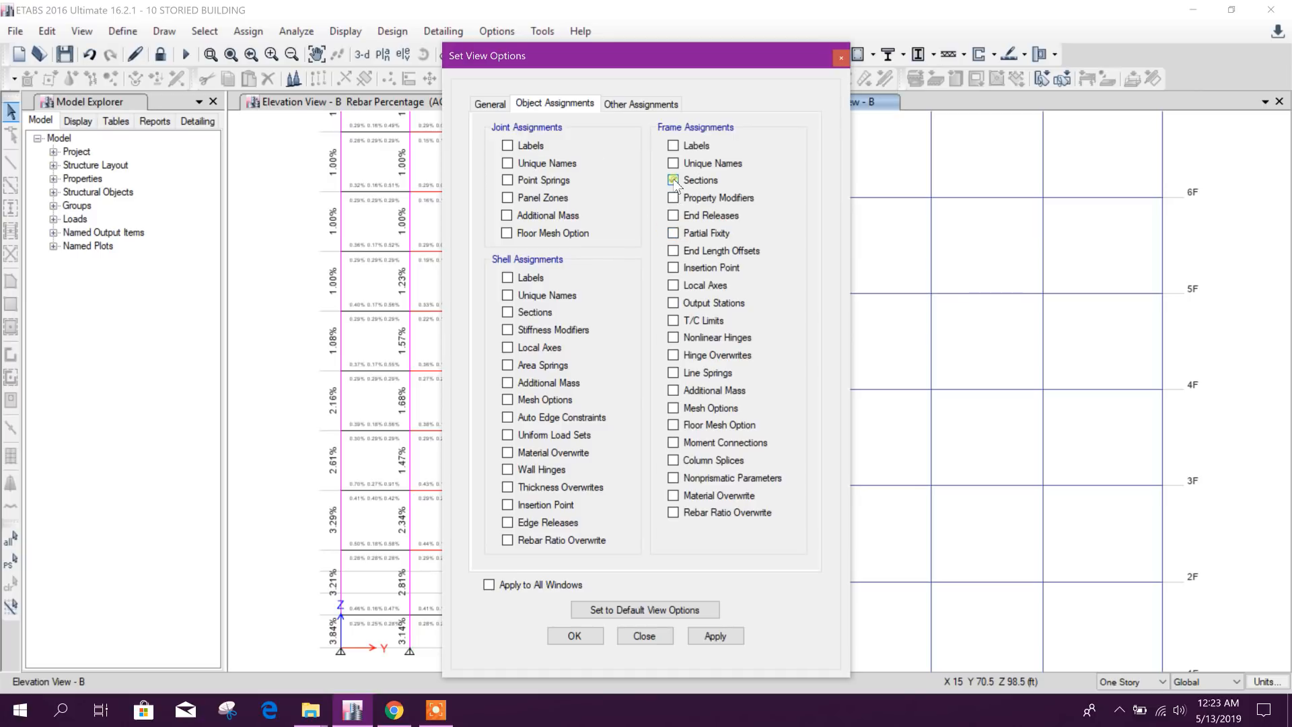
{"action": "left_click", "coordinate": [715, 636]}
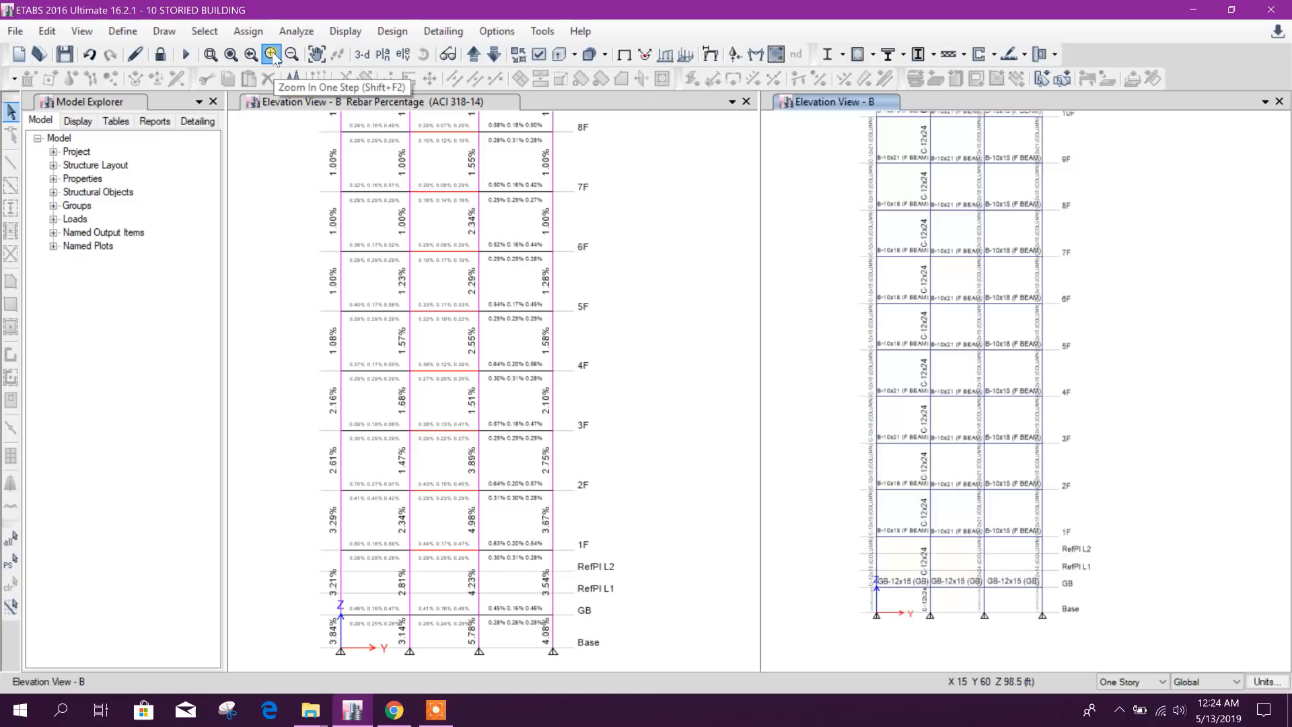
Step: Enlarge the section labels of elevation B and capture the whole screen with both views using Snipping Tool
{"action": "left_click", "coordinate": [271, 55]}
{"action": "left_click", "coordinate": [272, 55]}
{"action": "middle_click_drag", "start_coordinate": [990, 346], "coordinate": [1039, 360]}
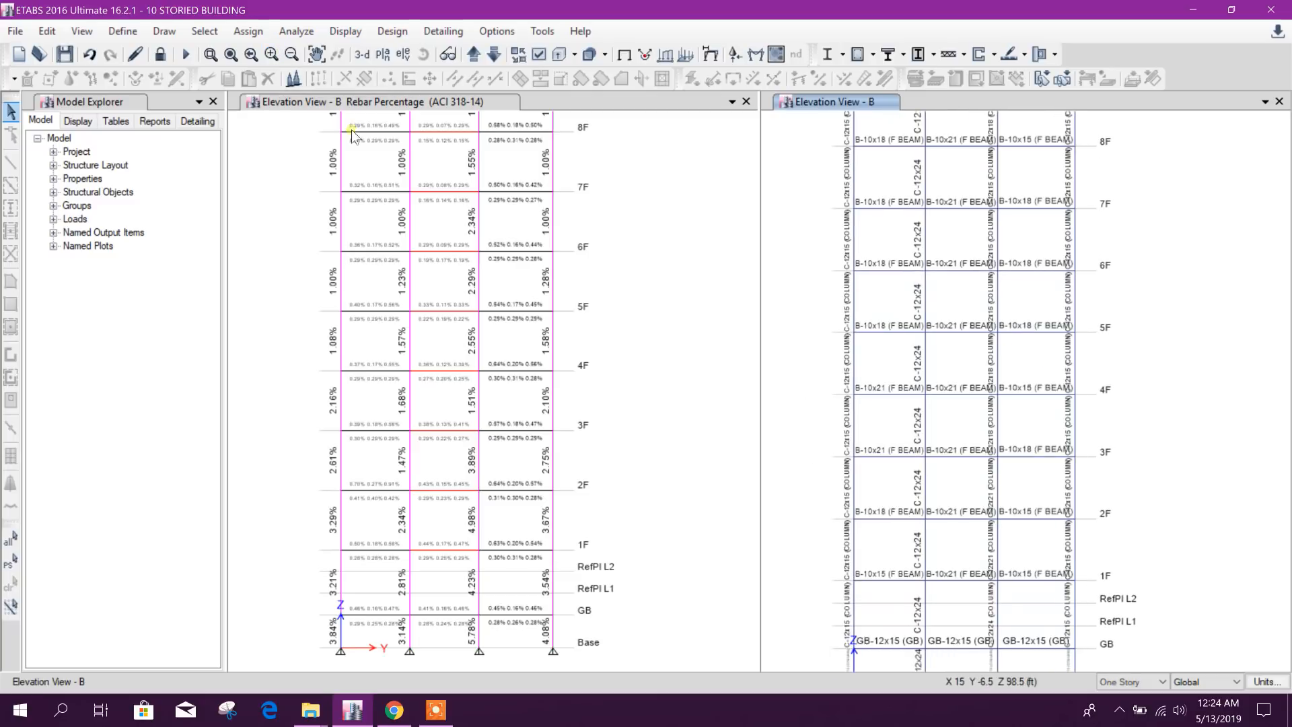
{"action": "left_click", "coordinate": [272, 55]}
{"action": "middle_click_drag", "start_coordinate": [1094, 485], "coordinate": [1107, 474]}
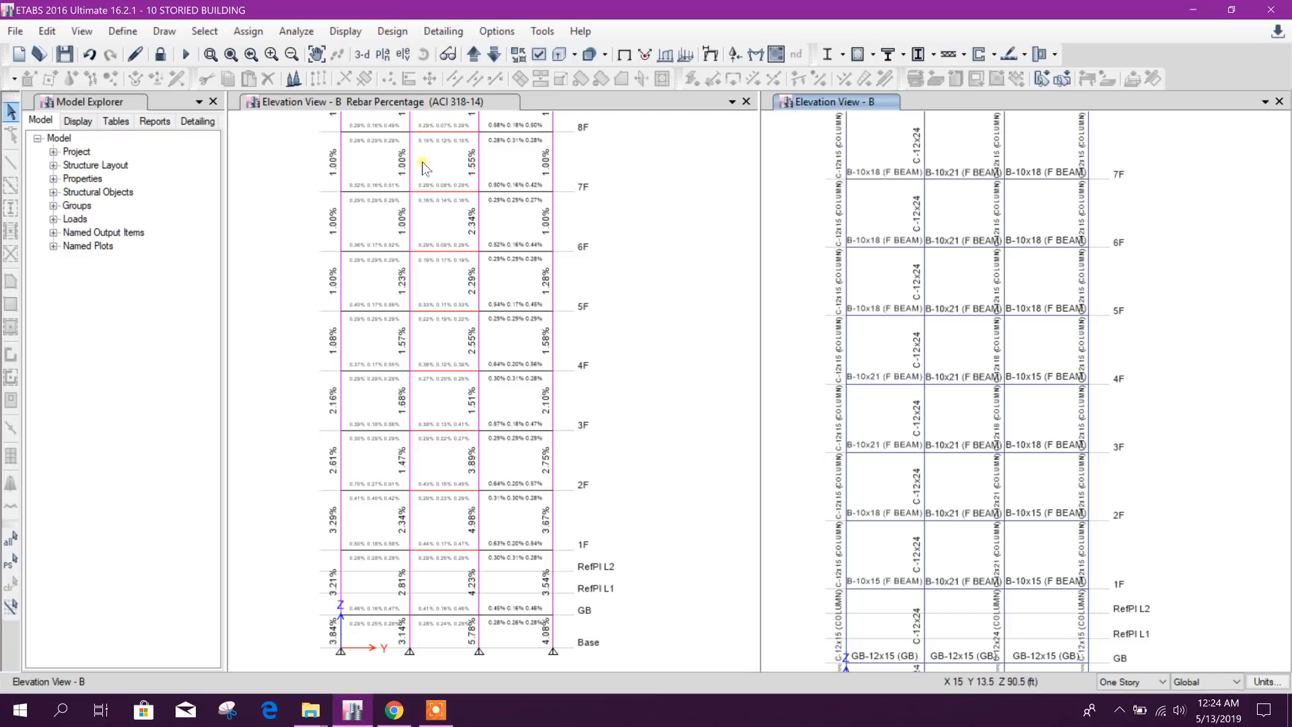
{"action": "middle_click_drag", "start_coordinate": [1286, 485], "coordinate": [1289, 470]}
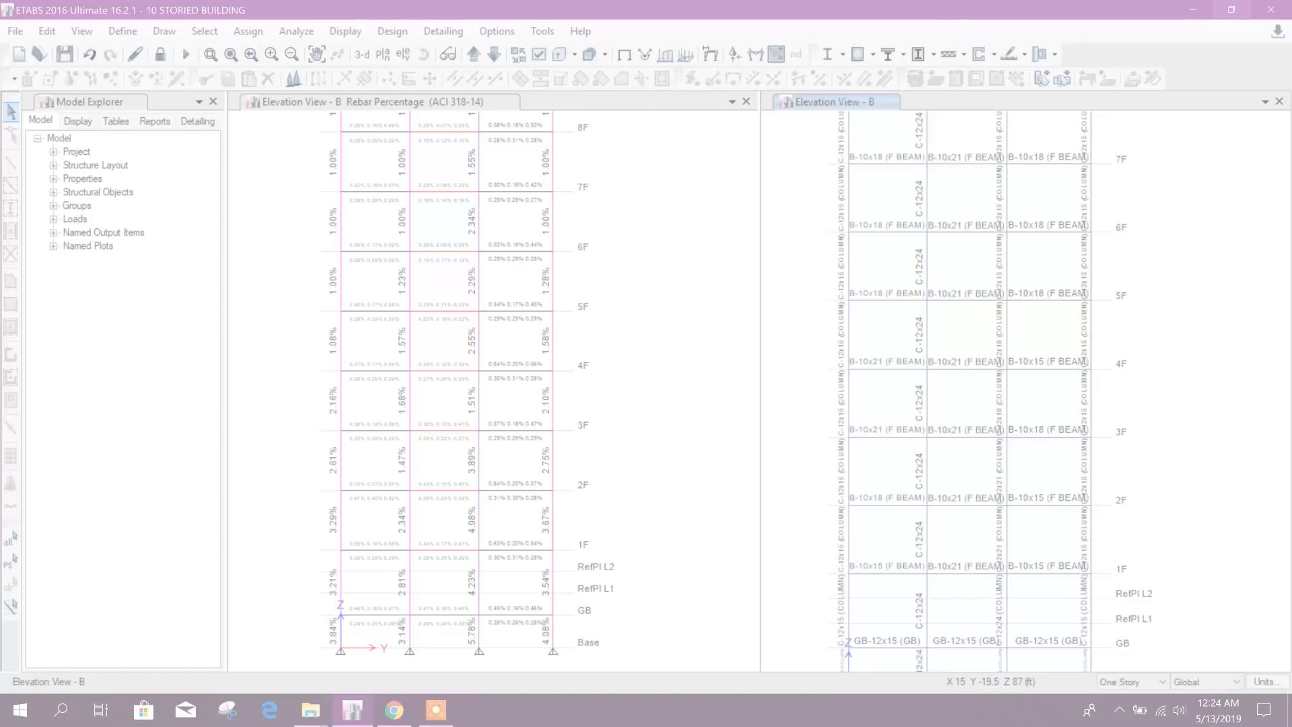
{"action": "left_click_drag", "start_coordinate": [1290, 725], "coordinate": [1291, 726]}
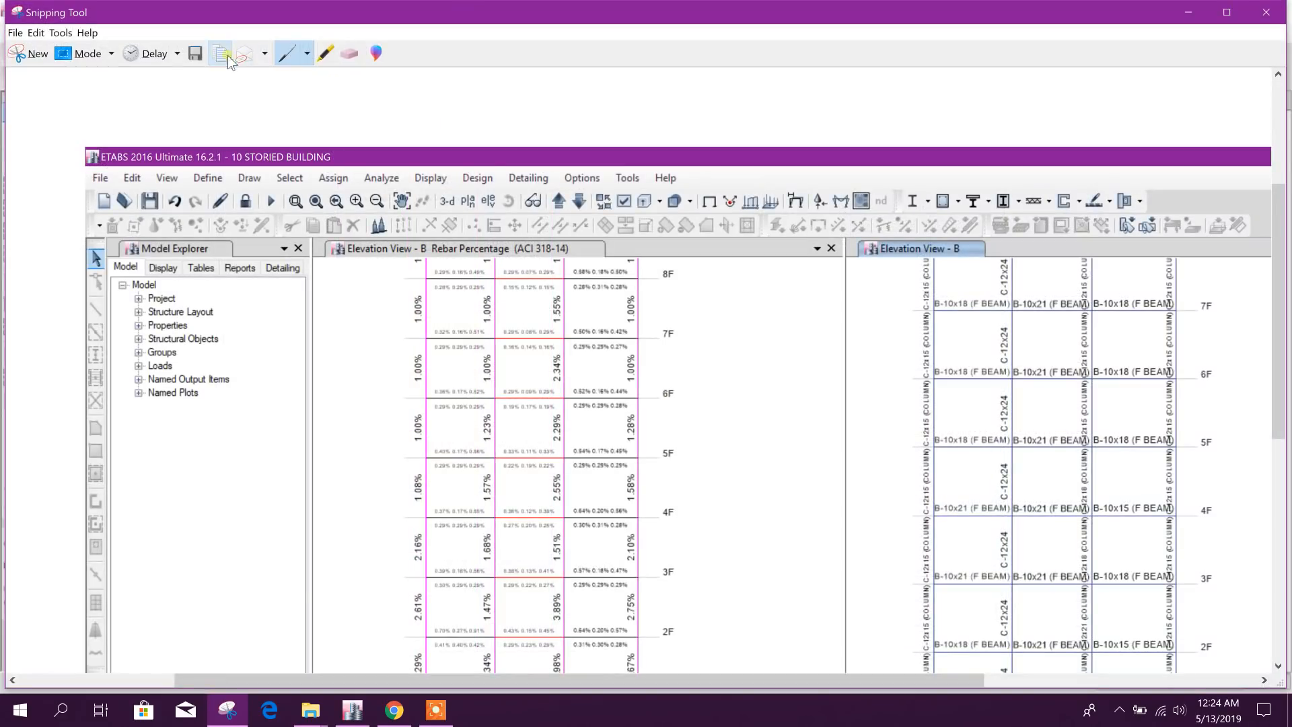
{"action": "scroll", "coordinate": [648, 239], "scroll_direction": "down", "scroll_amount": 3}
Step: Create a blank document in Word and paste the elevation B screen capture into it
{"action": "left_click", "coordinate": [59, 709]}
{"action": "type", "text": "Wor"}
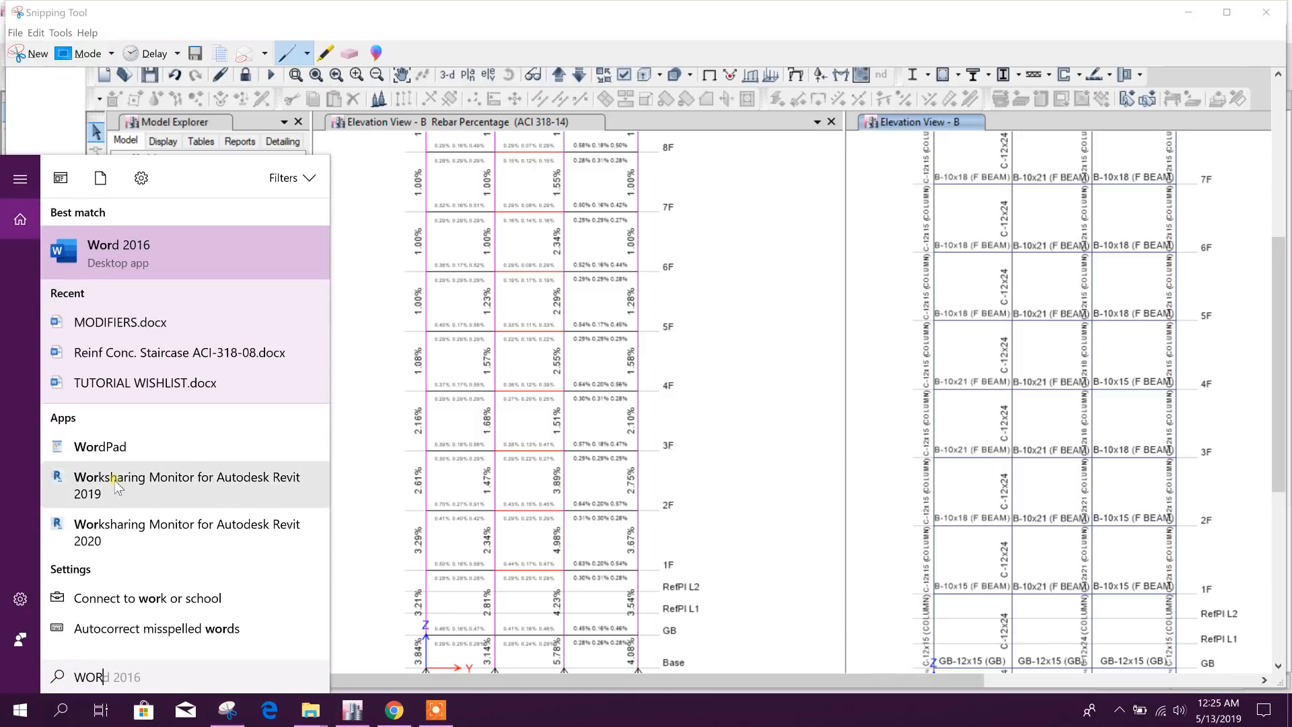
{"action": "left_click", "coordinate": [183, 271]}
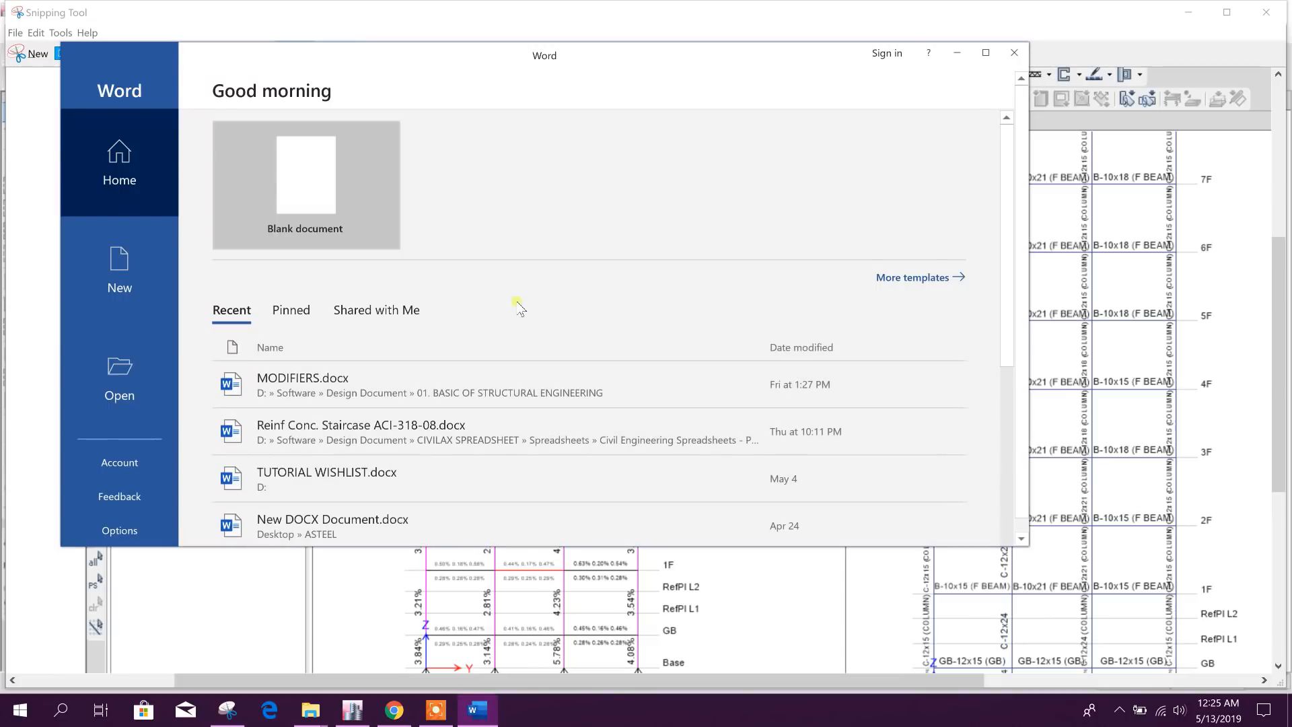
{"action": "left_click", "coordinate": [283, 168]}
{"action": "left_click", "coordinate": [989, 56]}
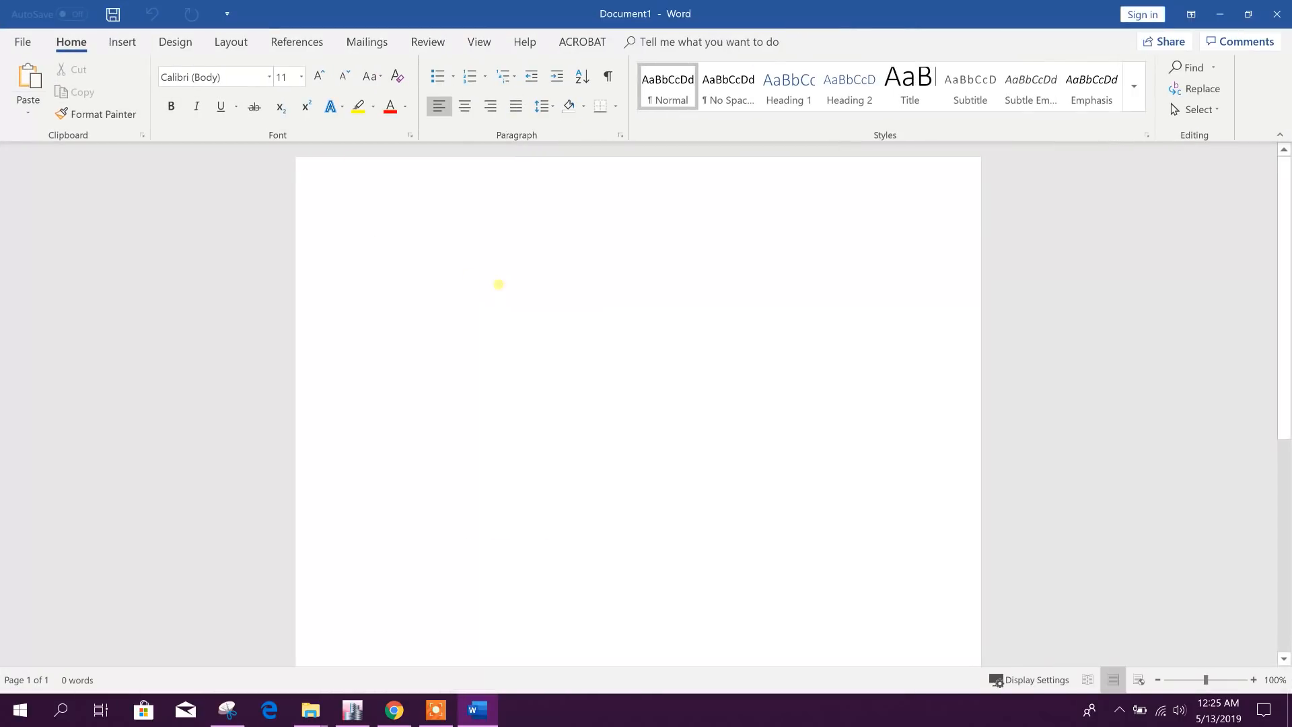
{"action": "key", "text": "ctrl+v"}
{"action": "left_click", "coordinate": [1220, 14]}
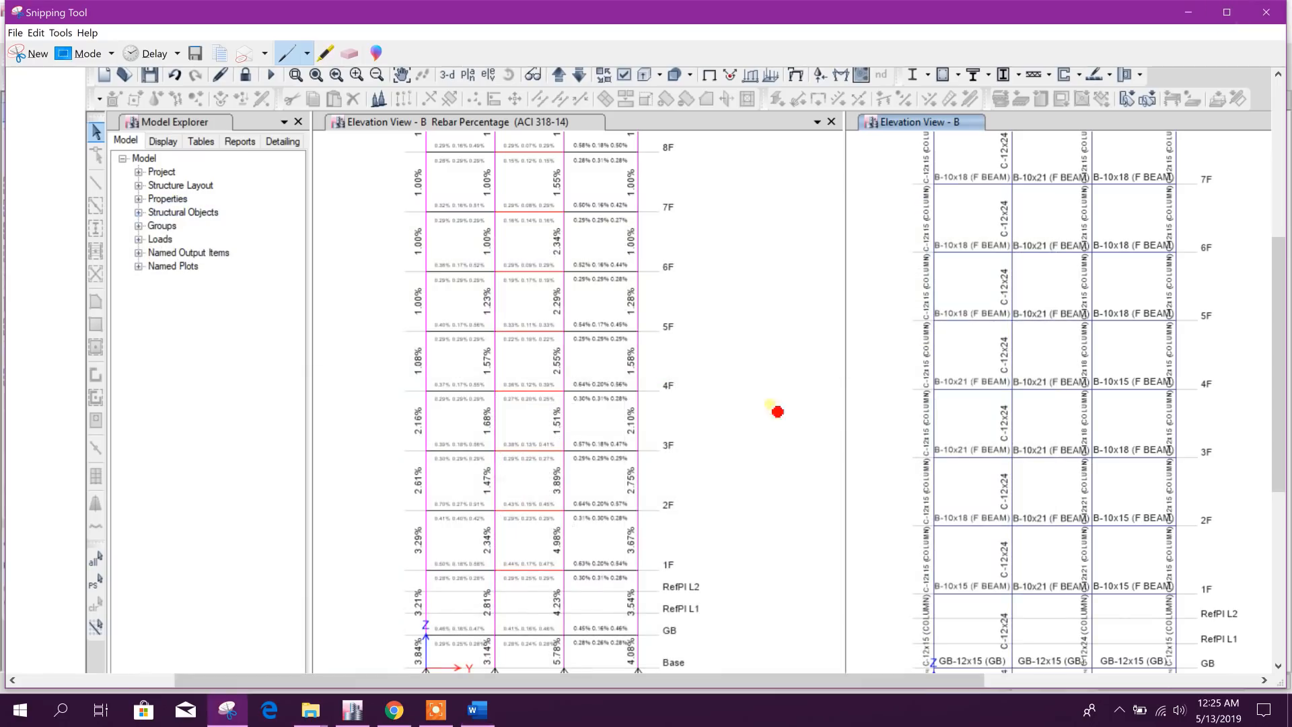
{"action": "left_click", "coordinate": [1188, 12]}
Step: Switch both the rebar percentage view and the section label view in ETABS to elevation A and enlarge them
{"action": "left_click", "coordinate": [729, 194]}
{"action": "left_click", "coordinate": [496, 55]}
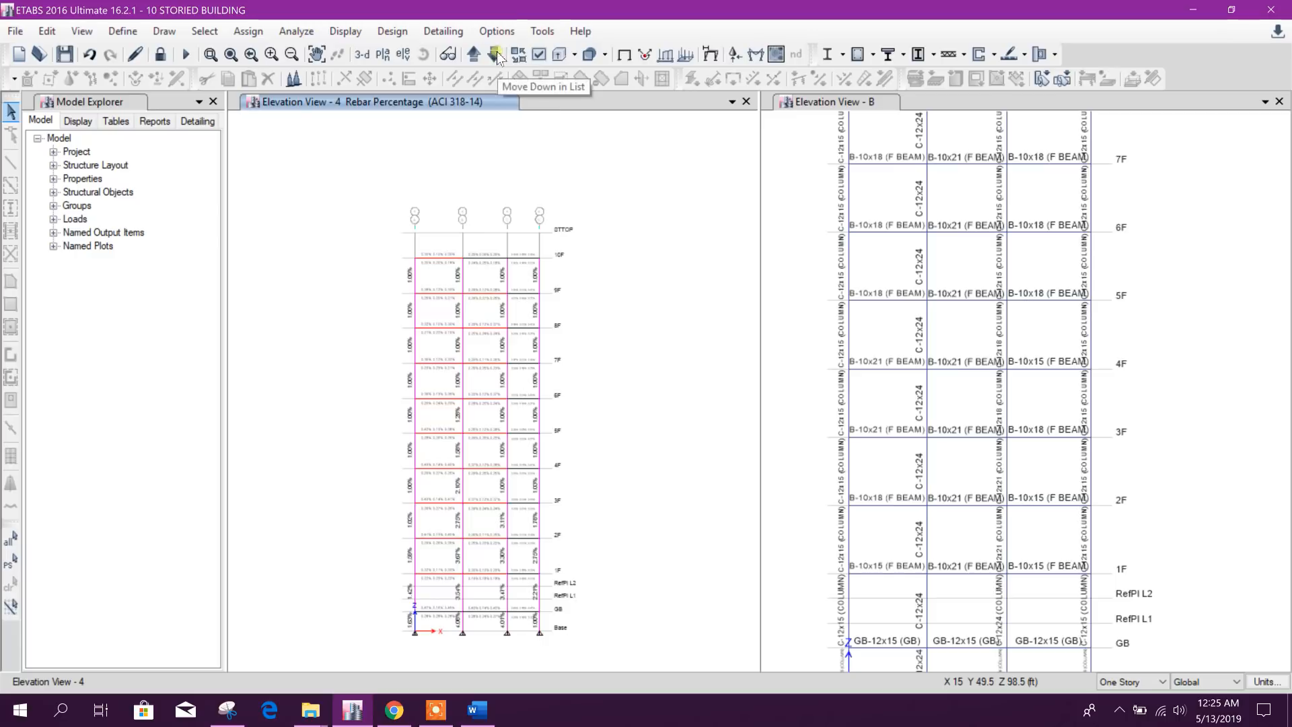
{"action": "left_click", "coordinate": [495, 55]}
{"action": "left_click", "coordinate": [495, 55]}
{"action": "left_click", "coordinate": [495, 55]}
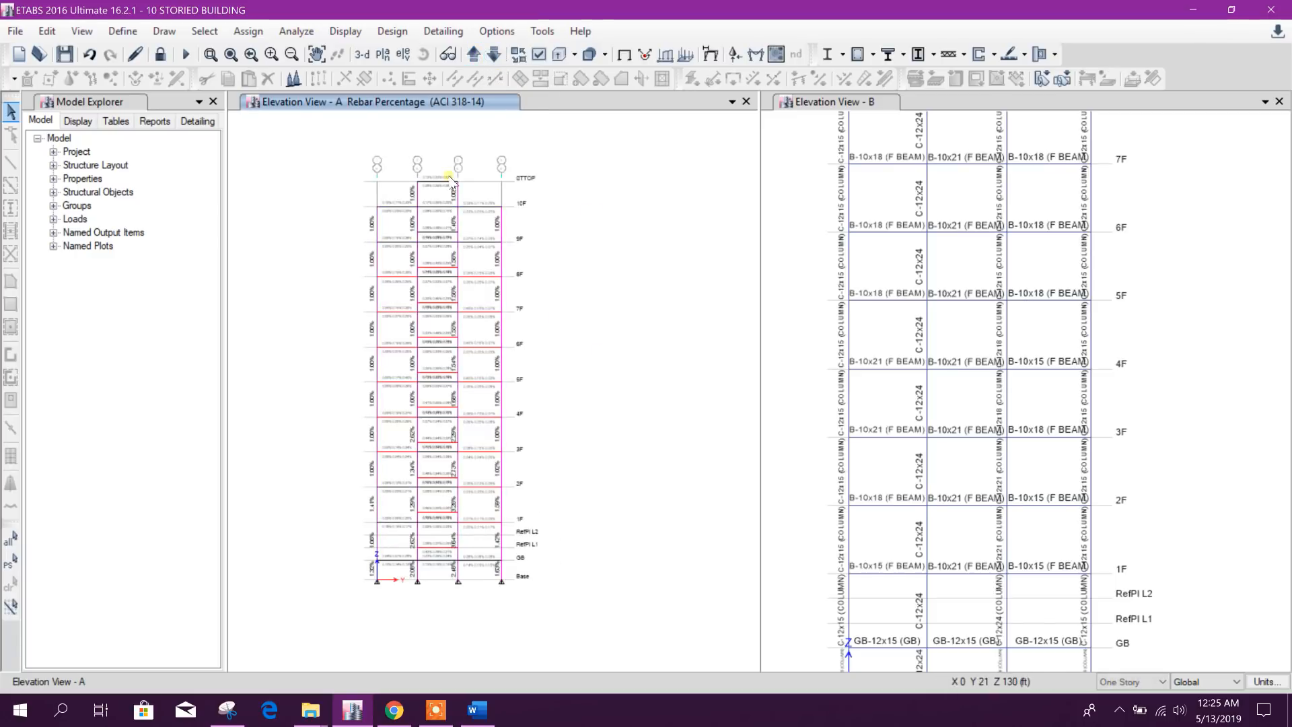
{"action": "left_click", "coordinate": [271, 55]}
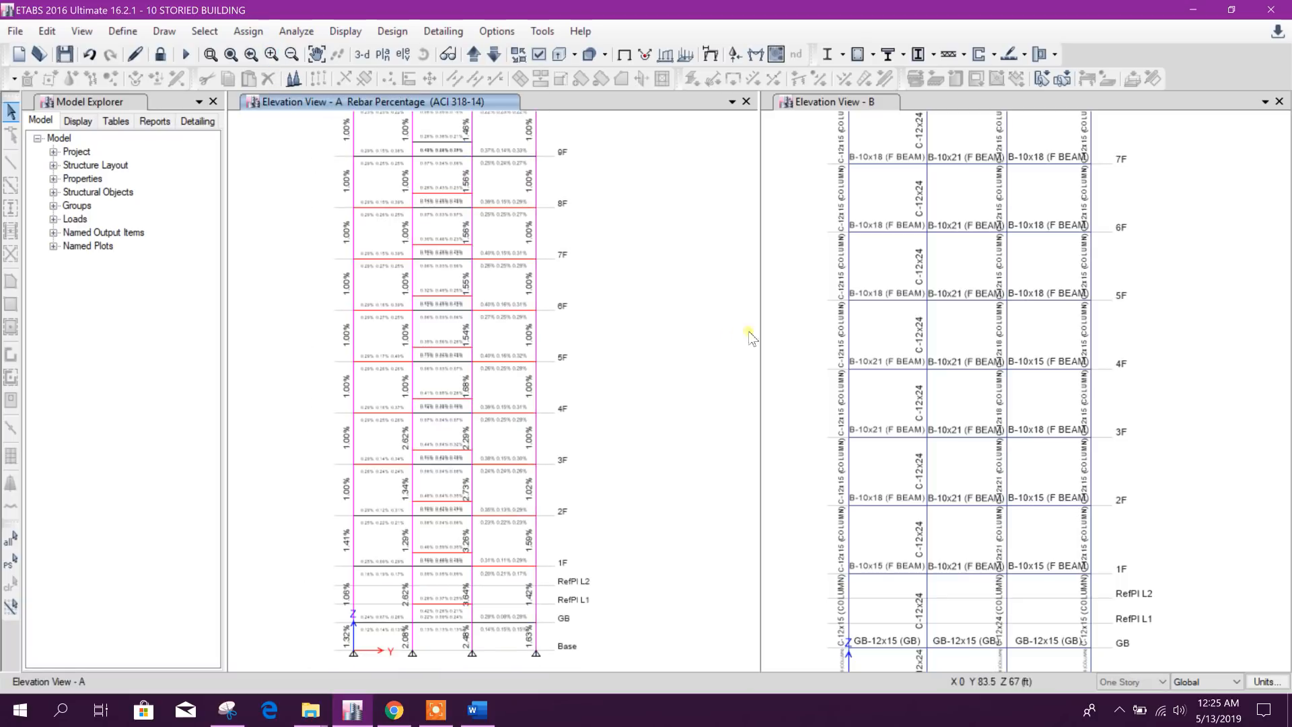
{"action": "left_click", "coordinate": [1211, 243]}
{"action": "left_click", "coordinate": [495, 55]}
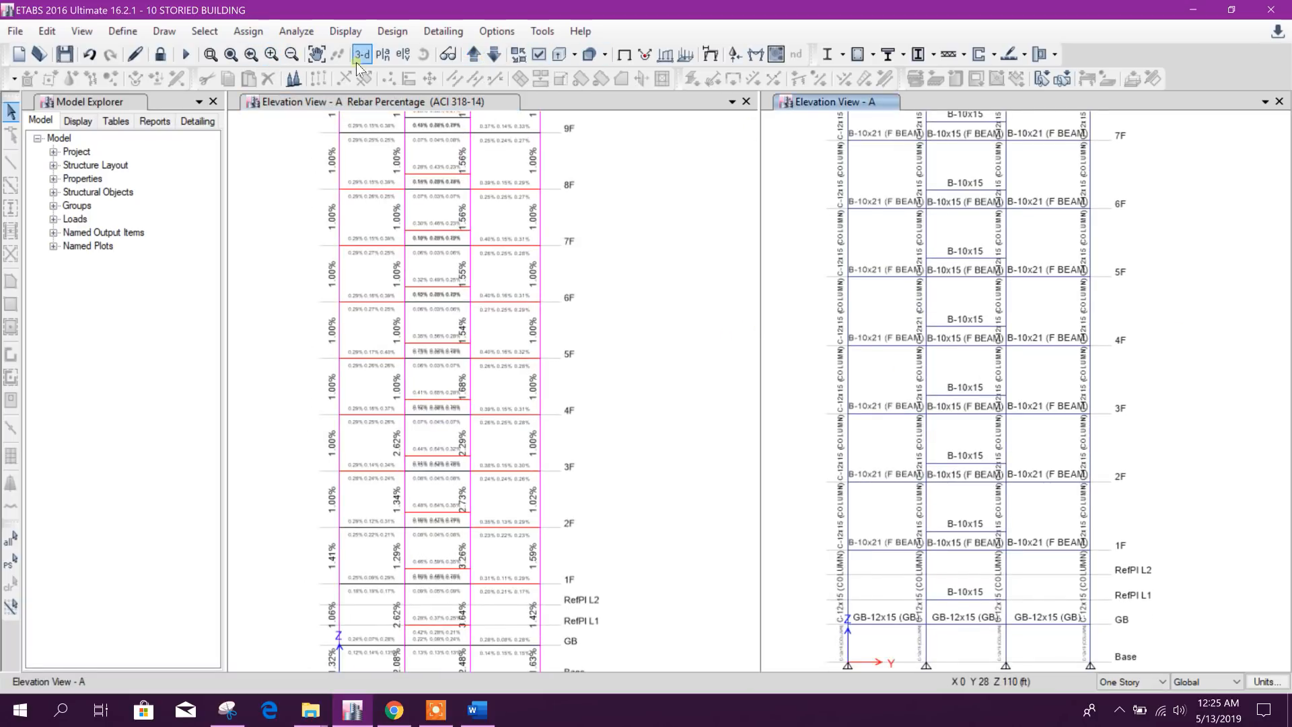
{"action": "left_click", "coordinate": [271, 56]}
Step: Snip the two elevation A views and paste the capture below the elevation B image in the Word document
{"action": "left_click", "coordinate": [227, 710]}
{"action": "left_click", "coordinate": [27, 54]}
{"action": "left_click_drag", "start_coordinate": [242, 96], "coordinate": [1225, 672]}
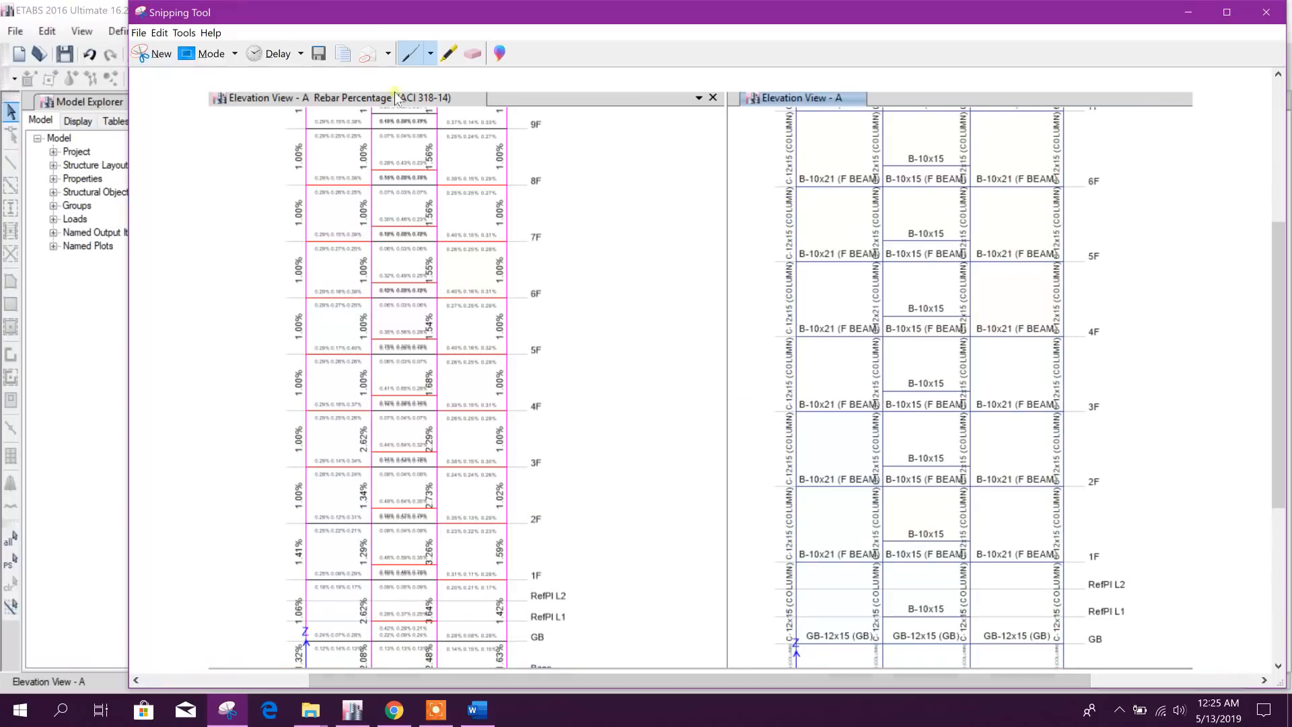
{"action": "left_click", "coordinate": [342, 56]}
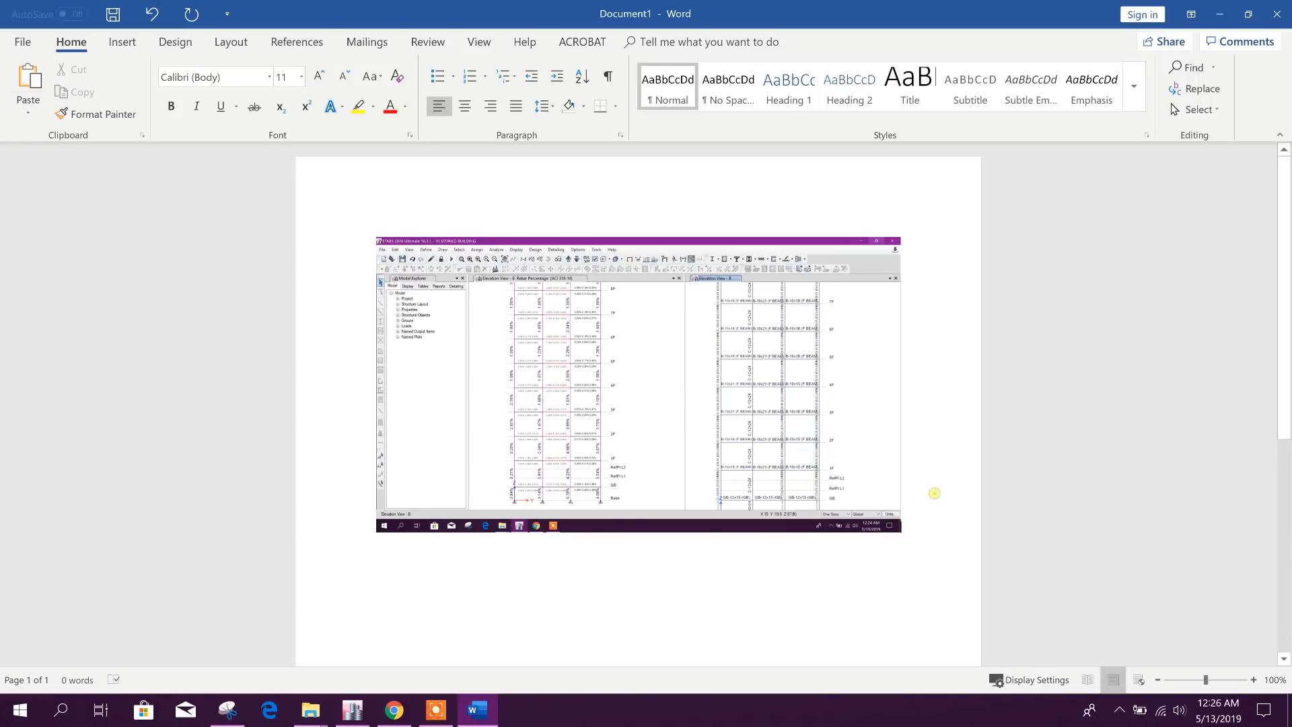
{"action": "key", "text": "ctrl+v"}
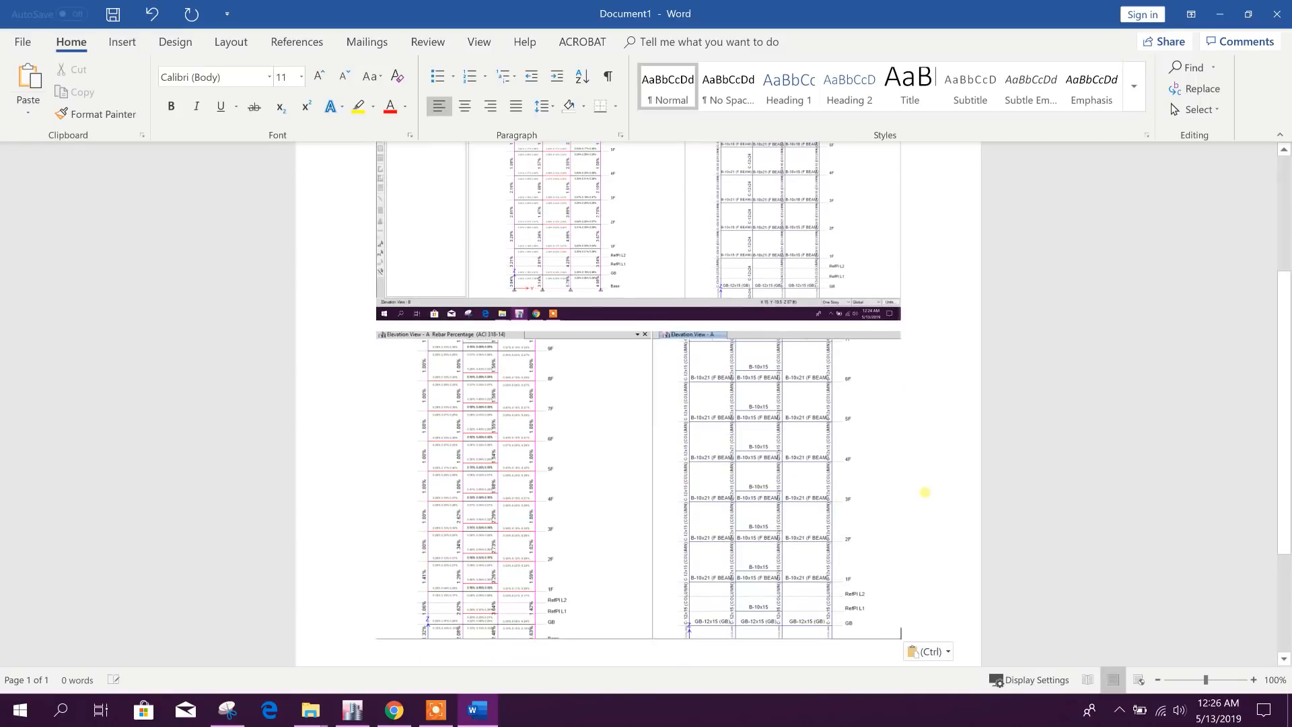
{"action": "scroll", "coordinate": [794, 508], "scroll_direction": "up", "scroll_amount": 5}
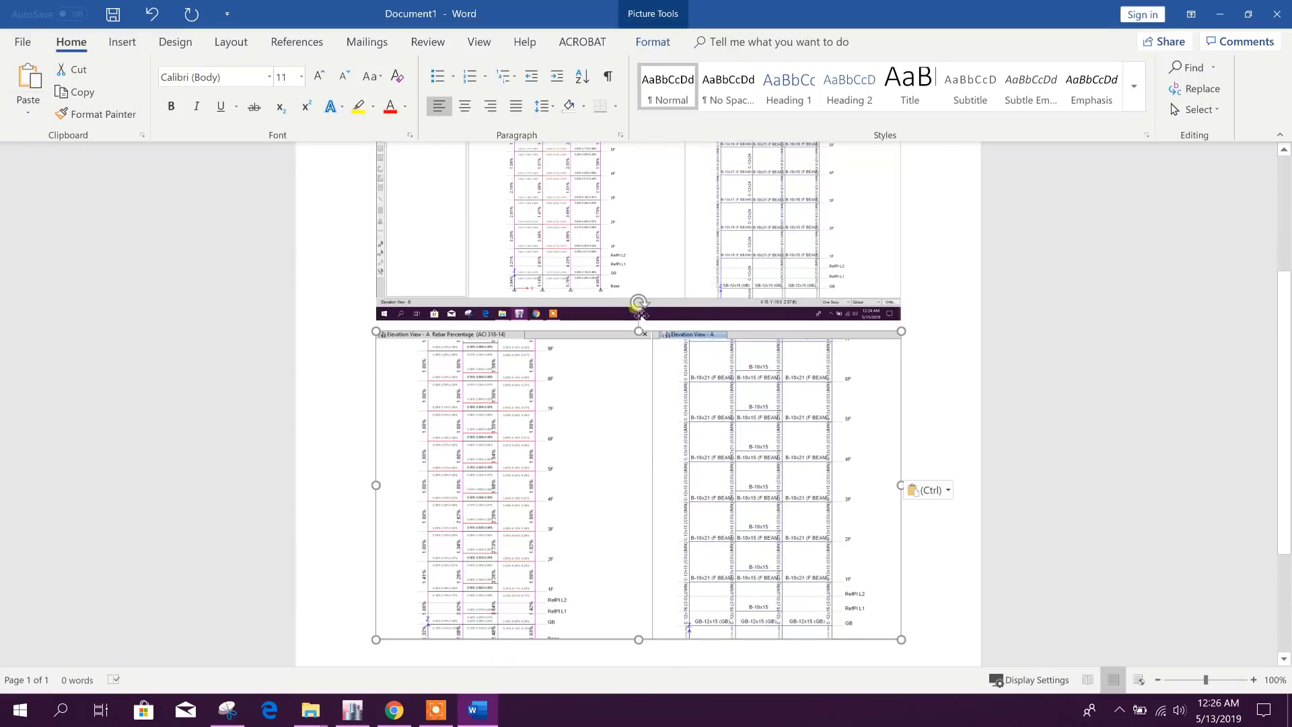
{"action": "scroll", "coordinate": [784, 521], "scroll_direction": "down", "scroll_amount": 5}
{"action": "scroll", "coordinate": [767, 508], "scroll_direction": "down", "scroll_amount": 1}
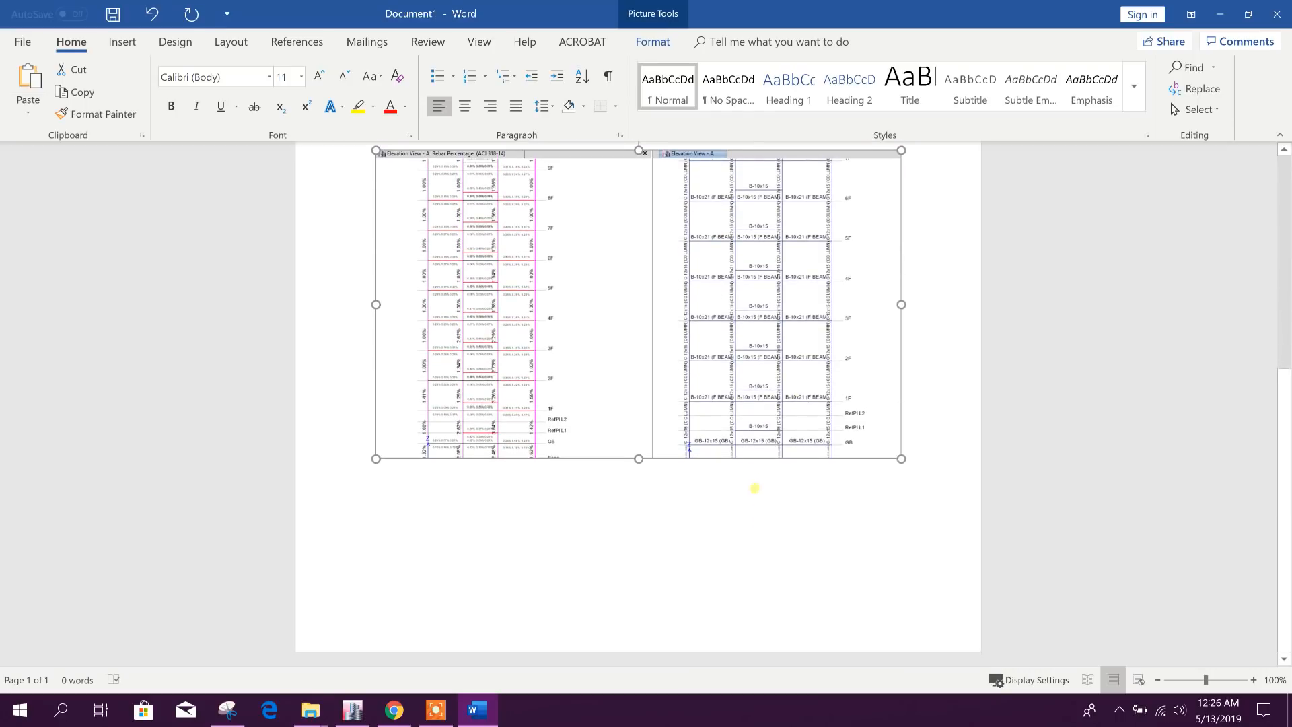
{"action": "left_click", "coordinate": [1219, 13]}
{"action": "left_click", "coordinate": [1188, 12]}
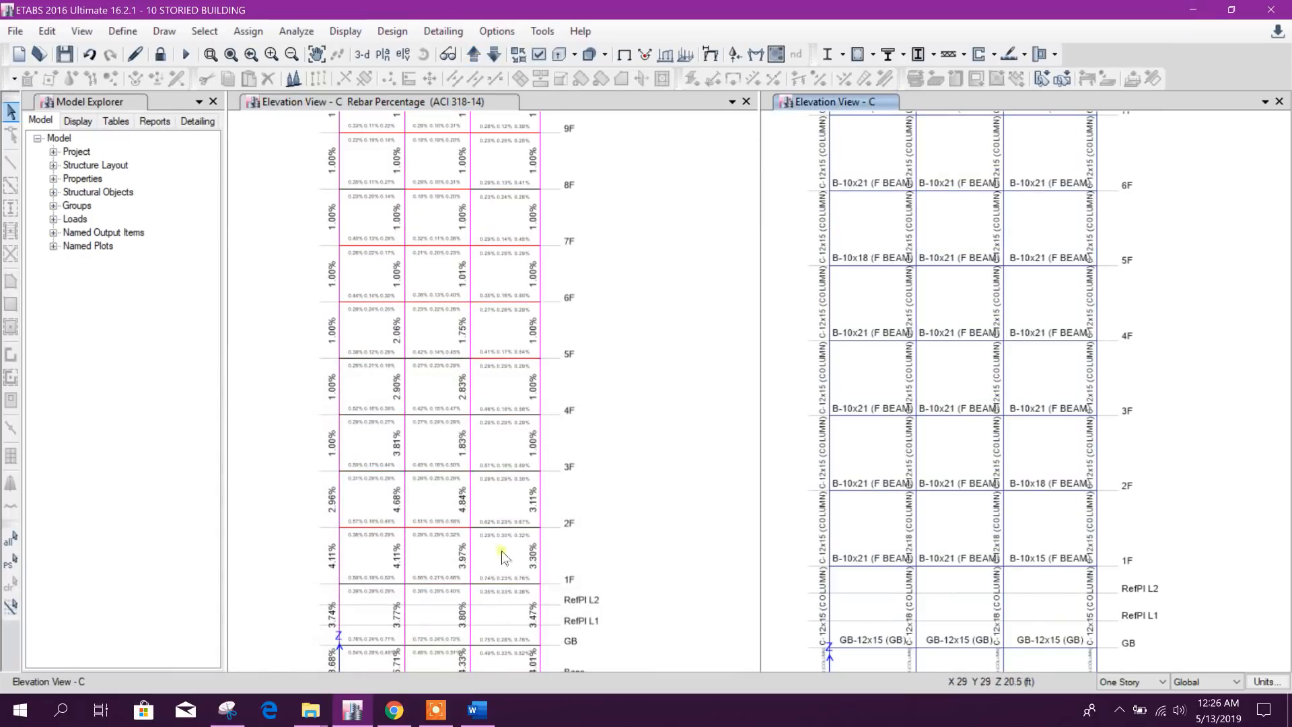
Step: Snip the rebar percentage and section label views of elevation C and paste the capture into the Word document
{"action": "left_click", "coordinate": [228, 710]}
{"action": "left_click", "coordinate": [152, 53]}
{"action": "left_click_drag", "start_coordinate": [241, 93], "coordinate": [1204, 668]}
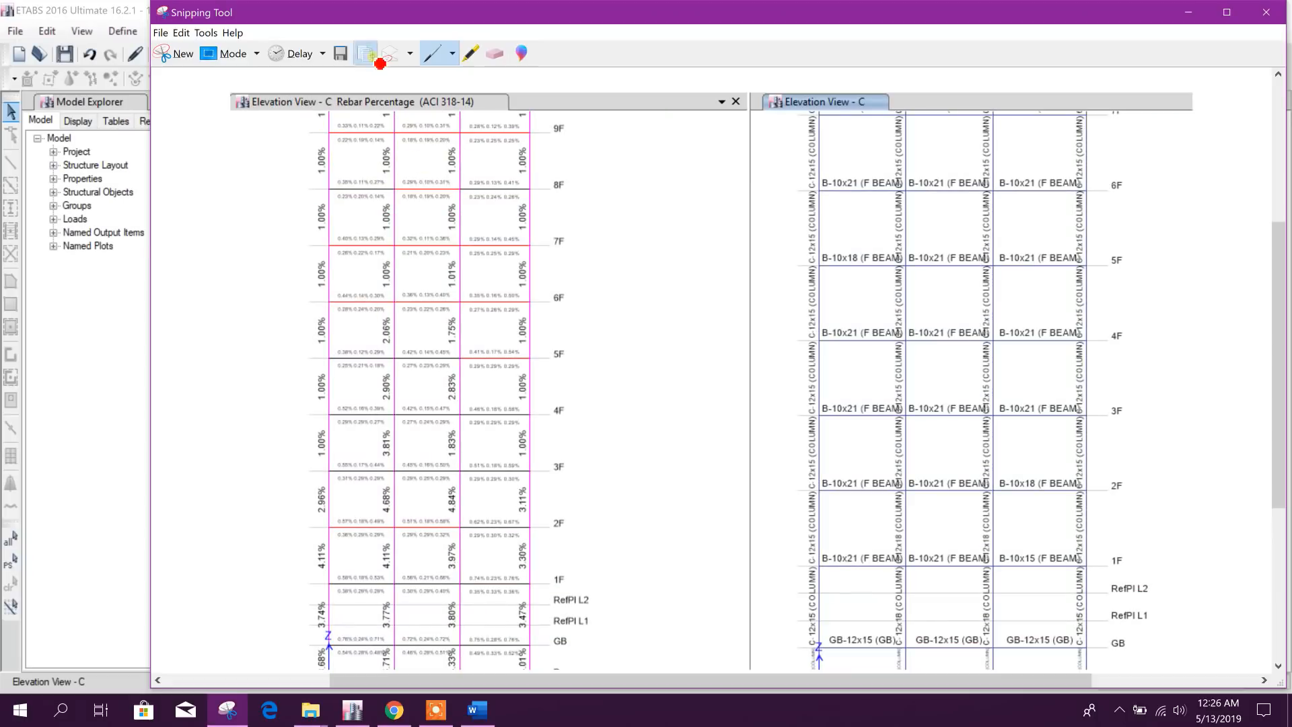
{"action": "left_click", "coordinate": [477, 710]}
{"action": "left_click", "coordinate": [956, 443]}
{"action": "key", "text": "ctrl+v"}
{"action": "left_click", "coordinate": [851, 483]}
{"action": "left_click", "coordinate": [95, 114]}
{"action": "scroll", "coordinate": [651, 514], "scroll_direction": "down", "scroll_amount": 5}
{"action": "left_click", "coordinate": [652, 513]}
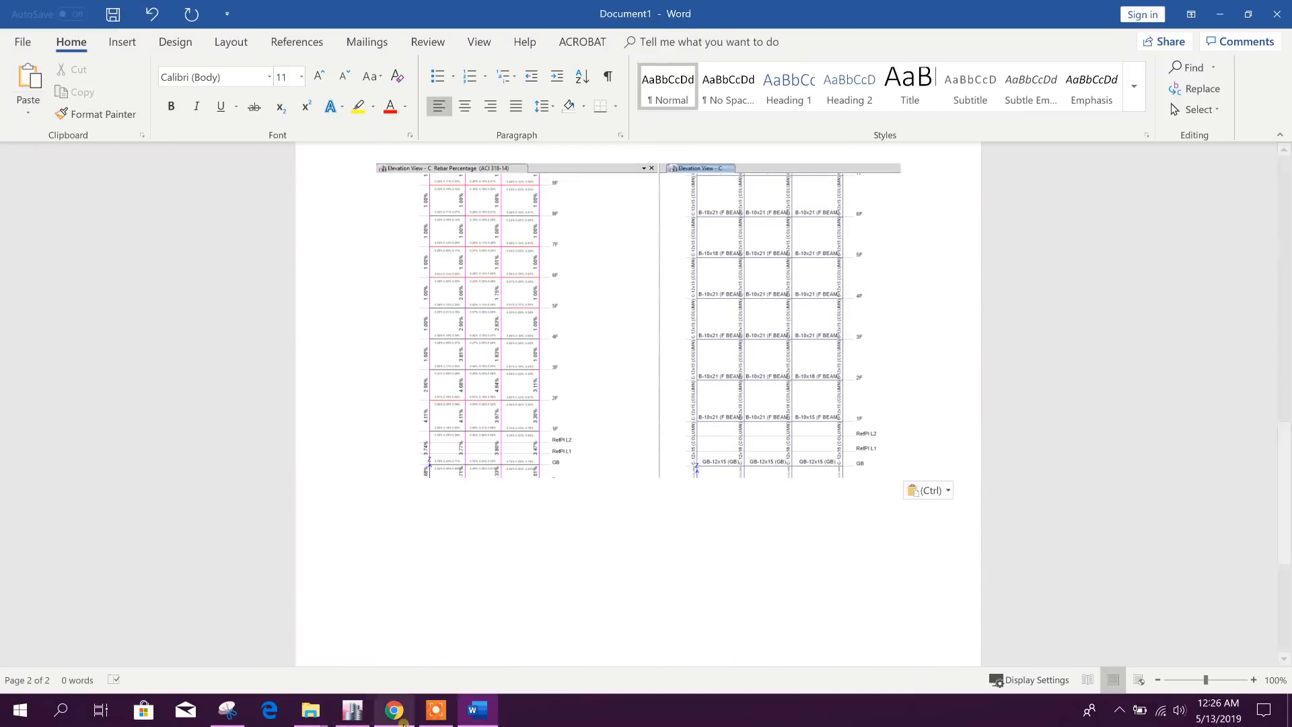
Step: Return to ETABS and switch the rebar percentage and section label views to elevation D
{"action": "left_click", "coordinate": [353, 709]}
{"action": "left_click", "coordinate": [606, 269]}
{"action": "left_click", "coordinate": [474, 54]}
{"action": "left_click", "coordinate": [801, 222]}
Step: Snip the two elevation D views and paste the capture below the elevation C image in the Word document
{"action": "left_click", "coordinate": [227, 710]}
{"action": "left_click", "coordinate": [177, 53]}
{"action": "left_click_drag", "start_coordinate": [241, 94], "coordinate": [1201, 666]}
{"action": "left_click", "coordinate": [477, 710]}
{"action": "key", "text": "ctrl+v"}
{"action": "scroll", "coordinate": [871, 453], "scroll_direction": "down", "scroll_amount": 3}
{"action": "left_click", "coordinate": [353, 710]}
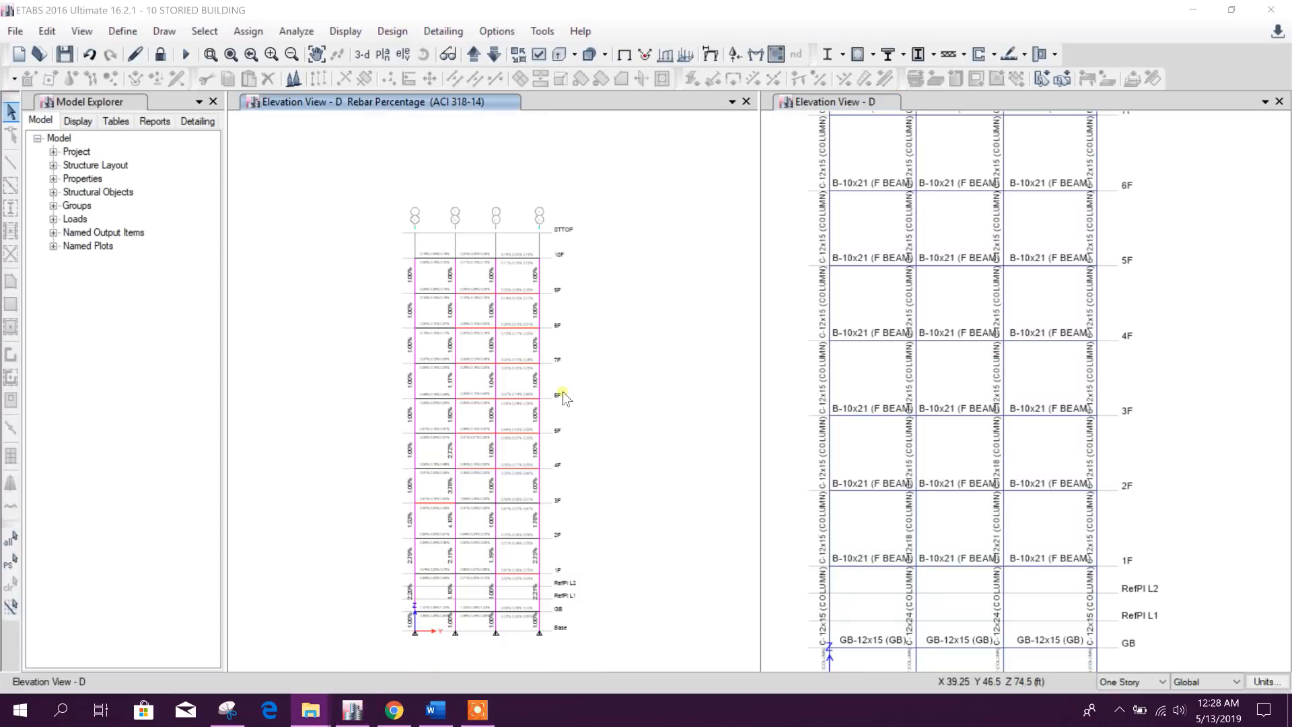
Step: Display the 7F plan view with rebar percentages and examine the beam reinforcement across grids A to D
{"action": "scroll", "coordinate": [558, 371], "scroll_direction": "up", "scroll_amount": 5}
{"action": "scroll", "coordinate": [572, 356], "scroll_direction": "down", "scroll_amount": 5}
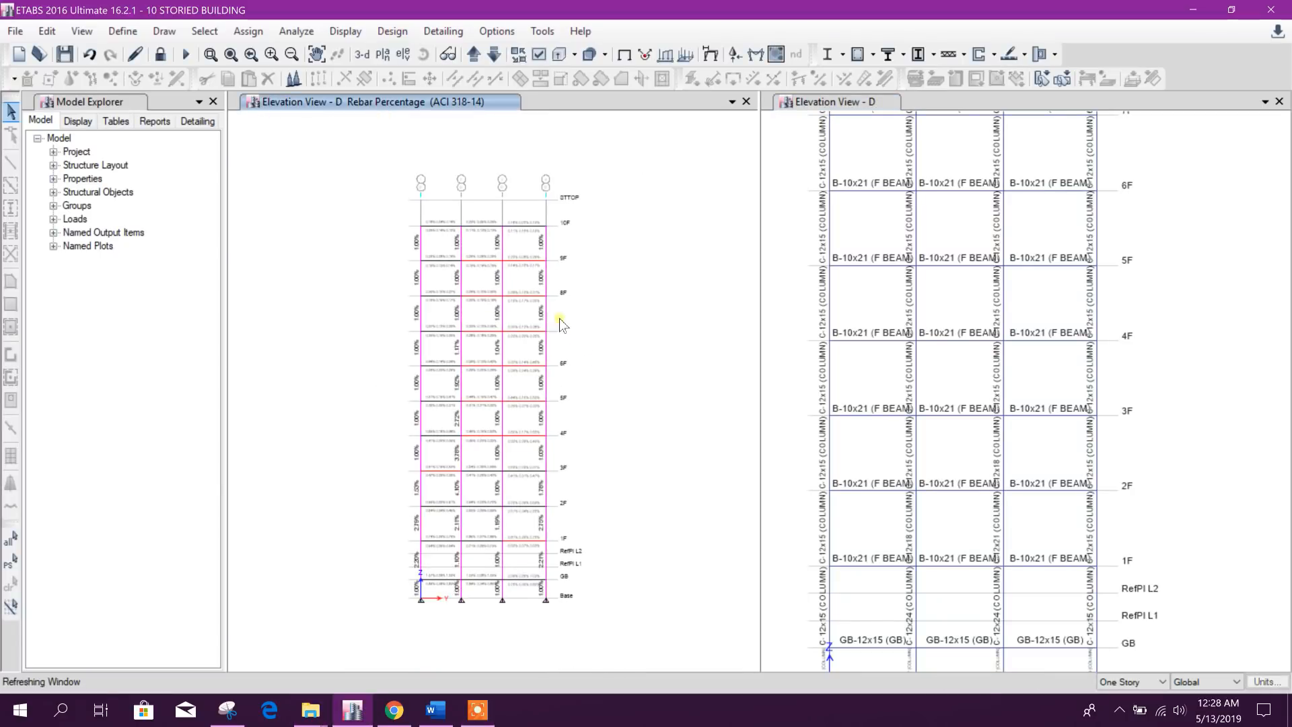
{"action": "left_click", "coordinate": [384, 54]}
{"action": "left_click", "coordinate": [557, 347]}
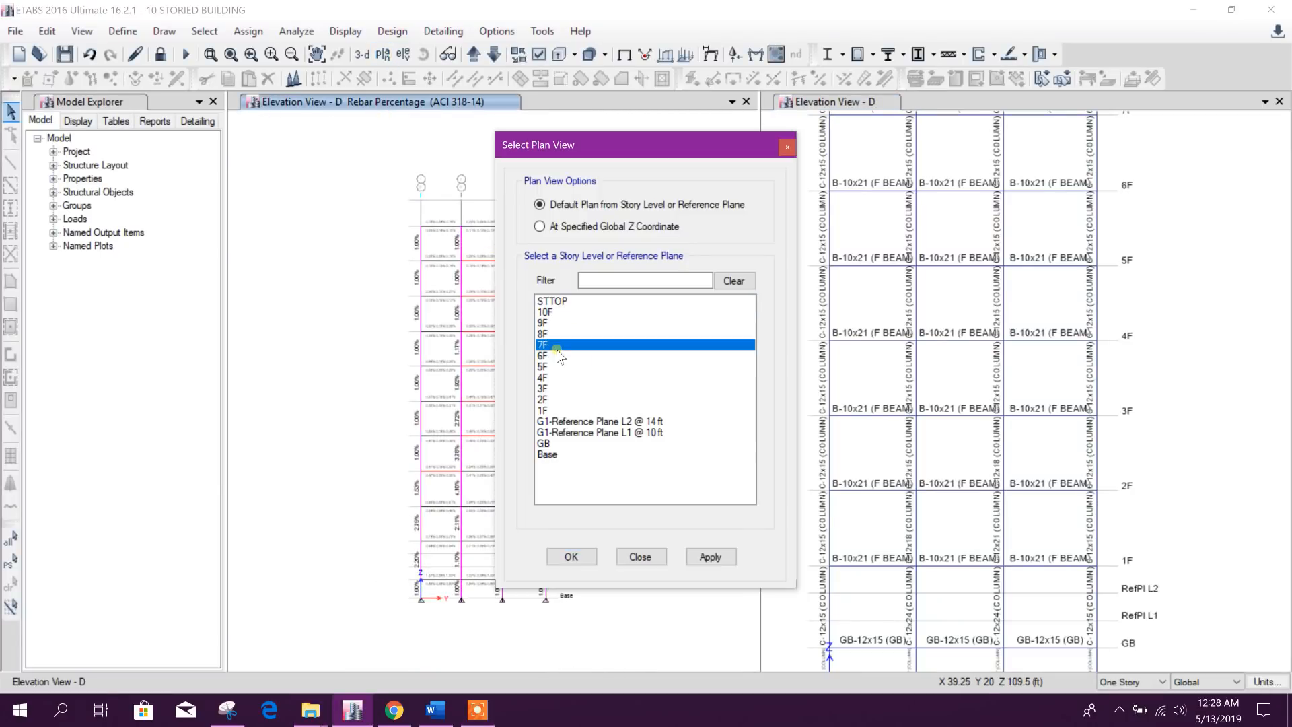
{"action": "left_click", "coordinate": [710, 556]}
{"action": "left_click", "coordinate": [640, 557]}
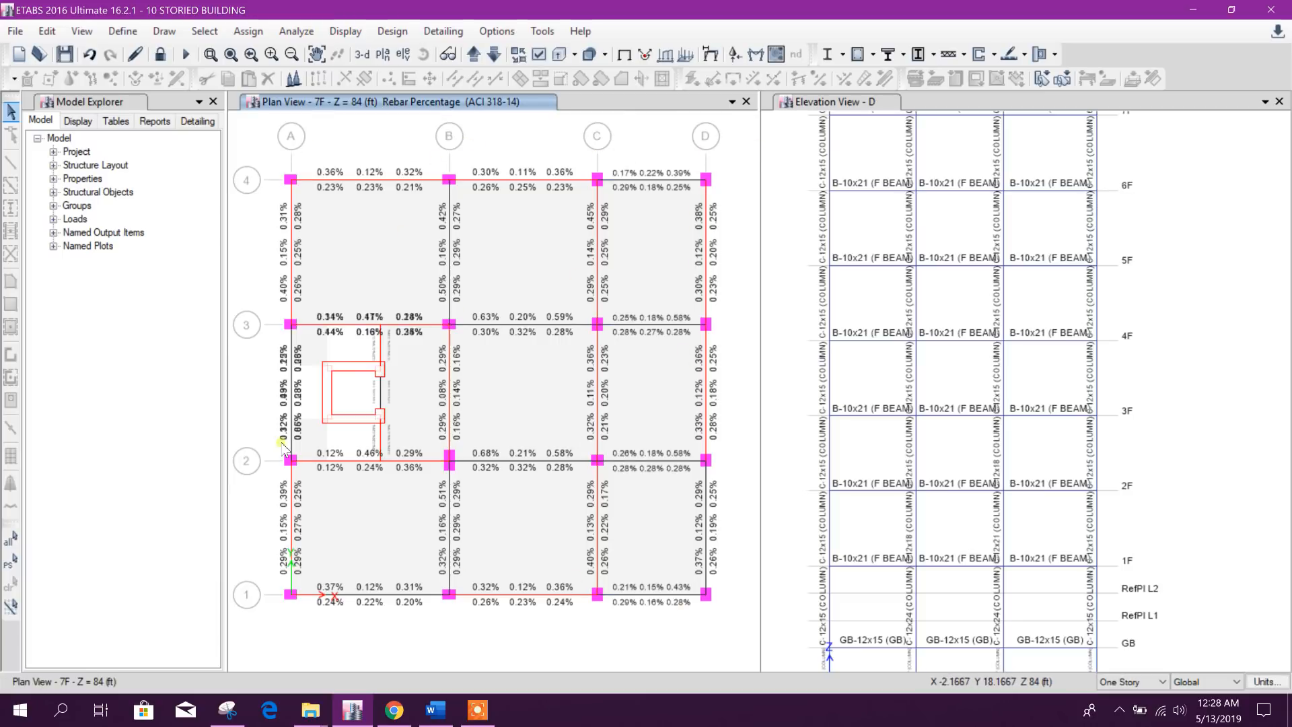
{"action": "middle_click_drag", "start_coordinate": [523, 348], "coordinate": [520, 369]}
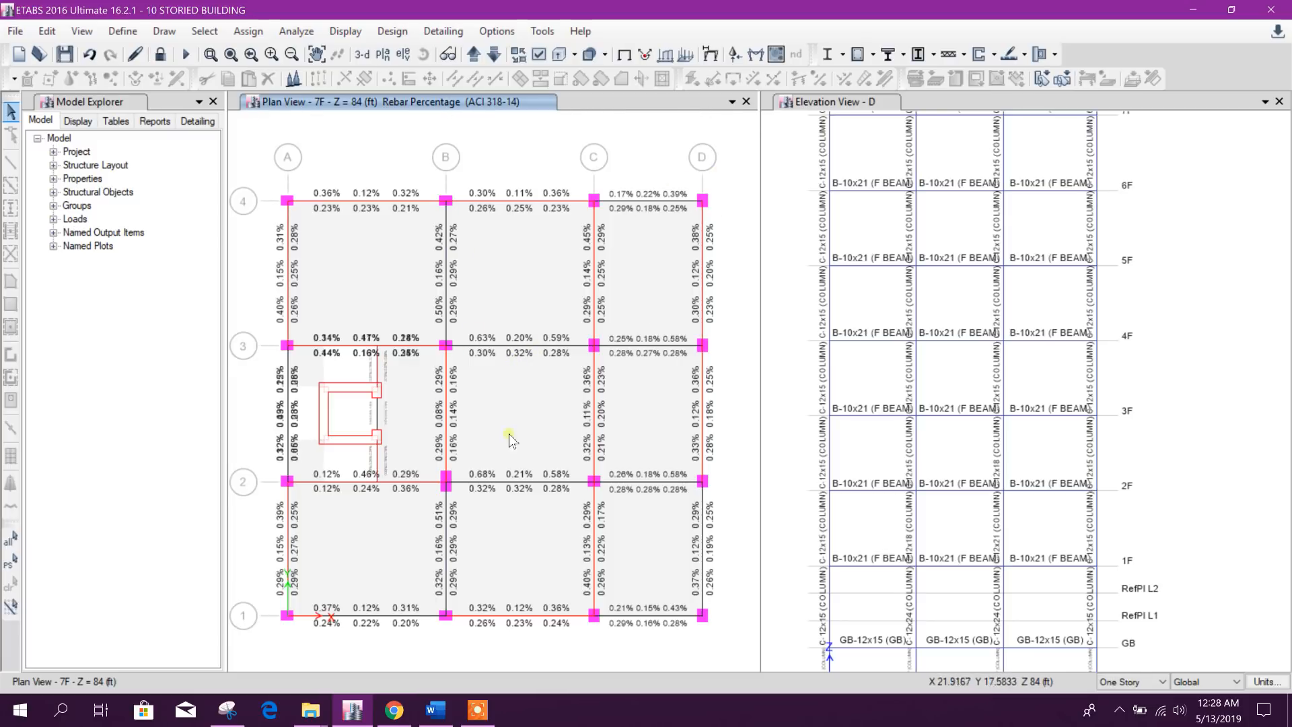
{"action": "middle_click_drag", "start_coordinate": [658, 301], "coordinate": [654, 286]}
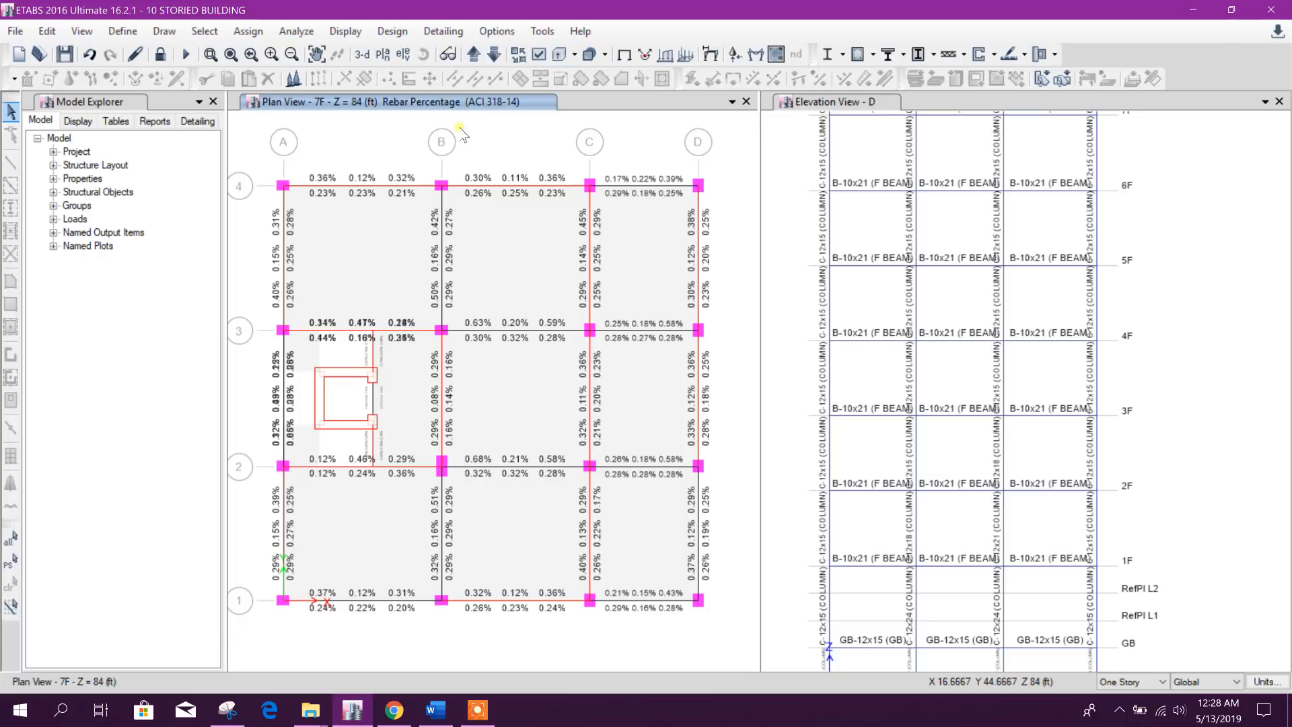
Step: Switch the rebar percentage view to elevation A and unlock the model for editing
{"action": "left_click", "coordinate": [402, 54]}
{"action": "left_click", "coordinate": [710, 564]}
{"action": "left_click", "coordinate": [640, 564]}
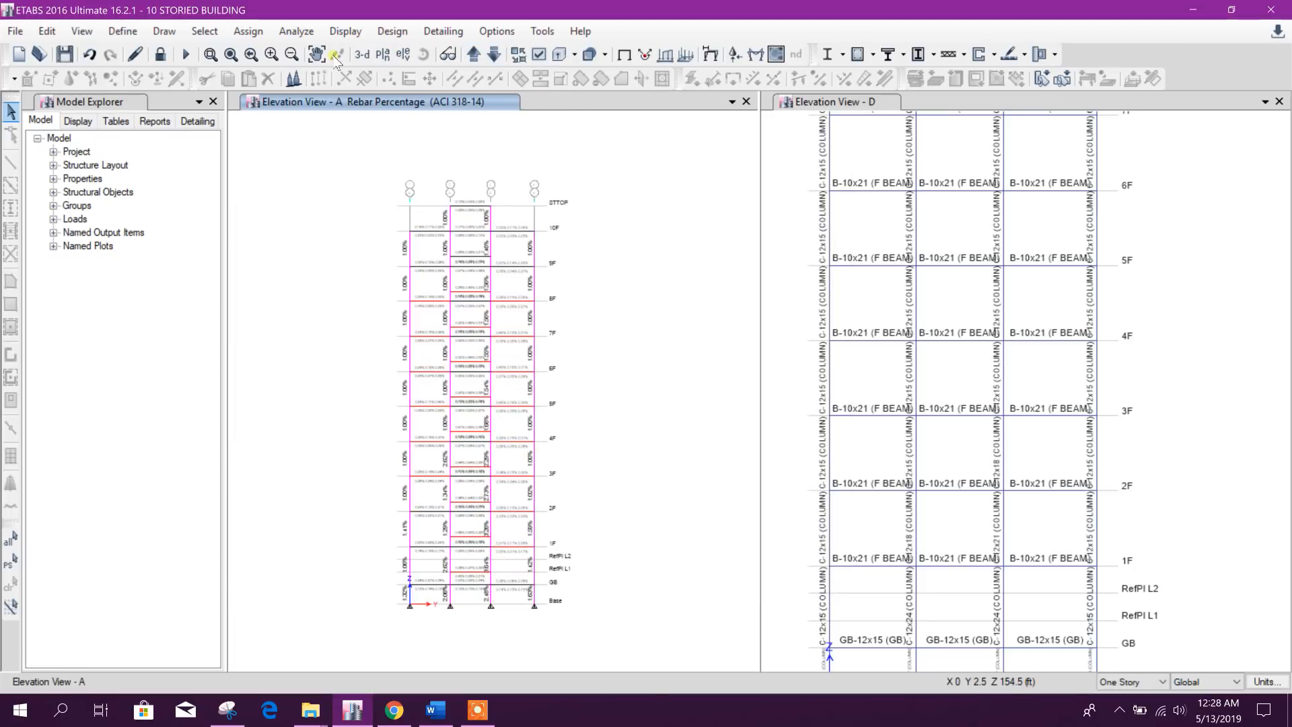
{"action": "left_click", "coordinate": [272, 55]}
{"action": "left_click", "coordinate": [271, 55]}
{"action": "left_click", "coordinate": [271, 55]}
{"action": "left_click", "coordinate": [271, 55]}
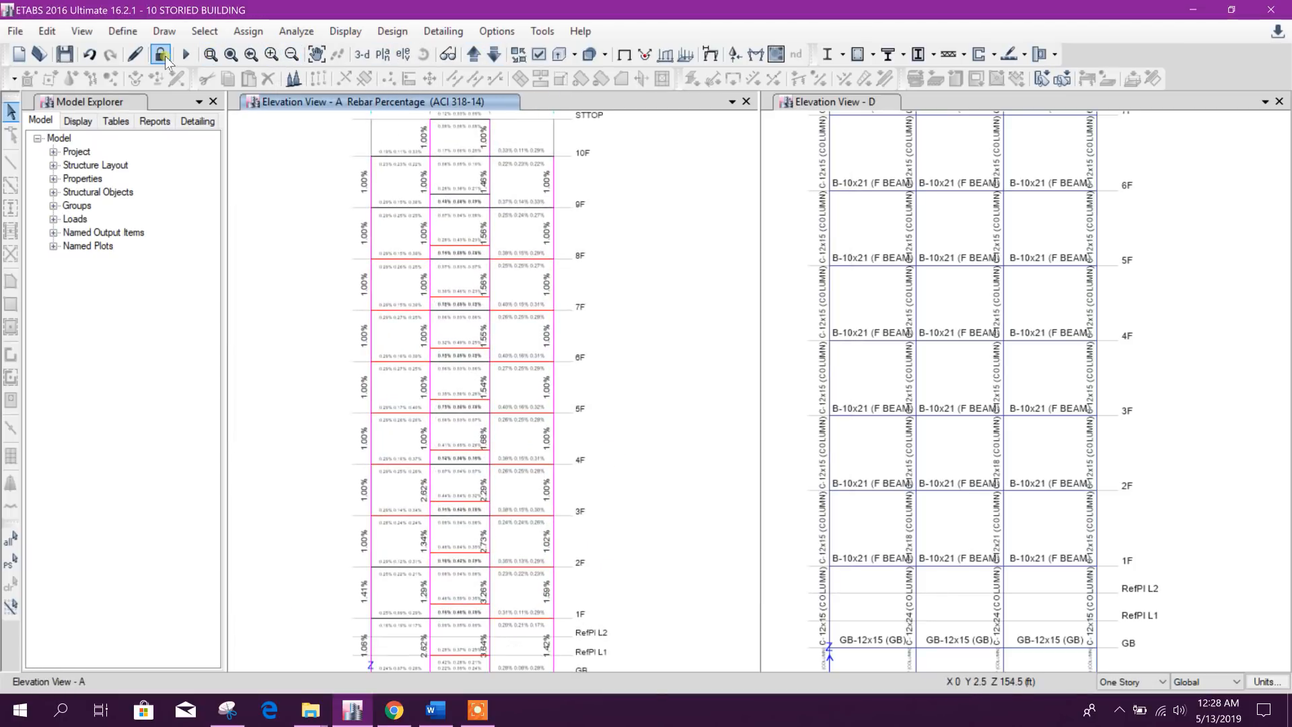
{"action": "left_click", "coordinate": [161, 55]}
{"action": "left_click", "coordinate": [665, 413]}
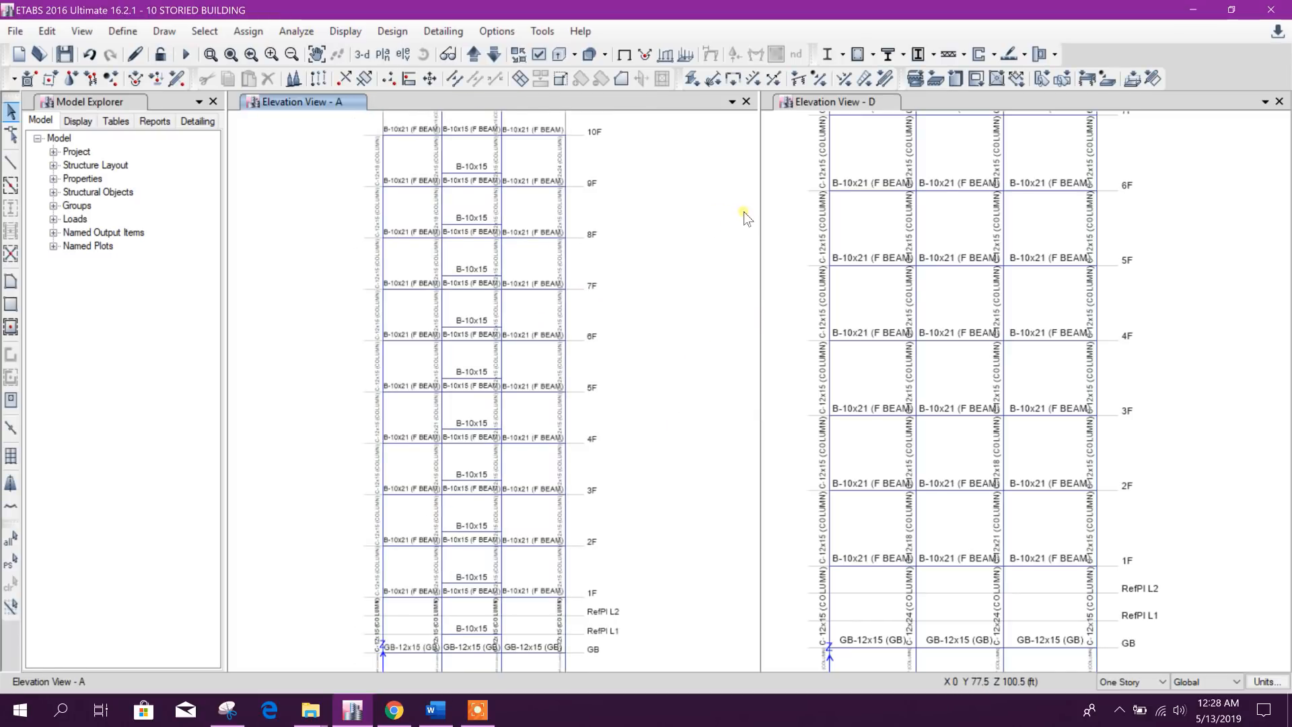
{"action": "middle_click_drag", "start_coordinate": [744, 212], "coordinate": [690, 294]}
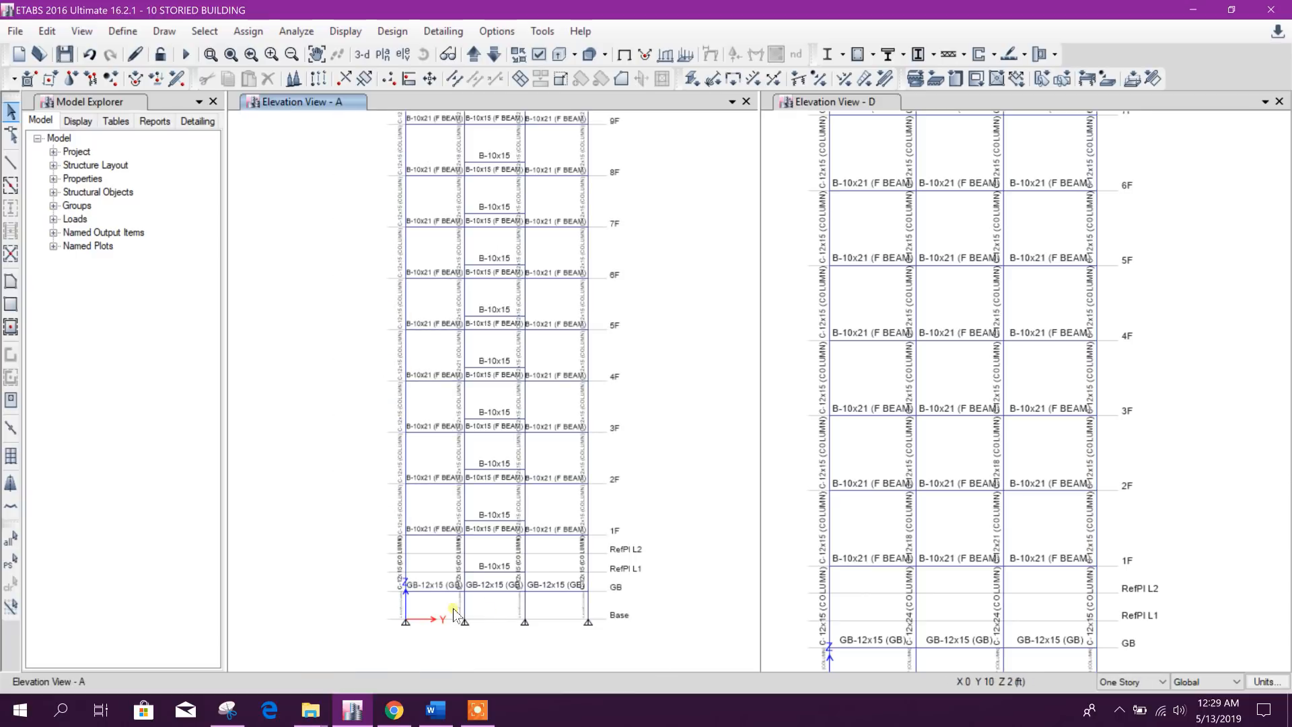
Step: Show the Base plan and assign fixed restraints, with all translations and rotations restrained, to every base joint
{"action": "left_click", "coordinate": [382, 54]}
{"action": "left_click", "coordinate": [571, 452]}
{"action": "left_click", "coordinate": [708, 556]}
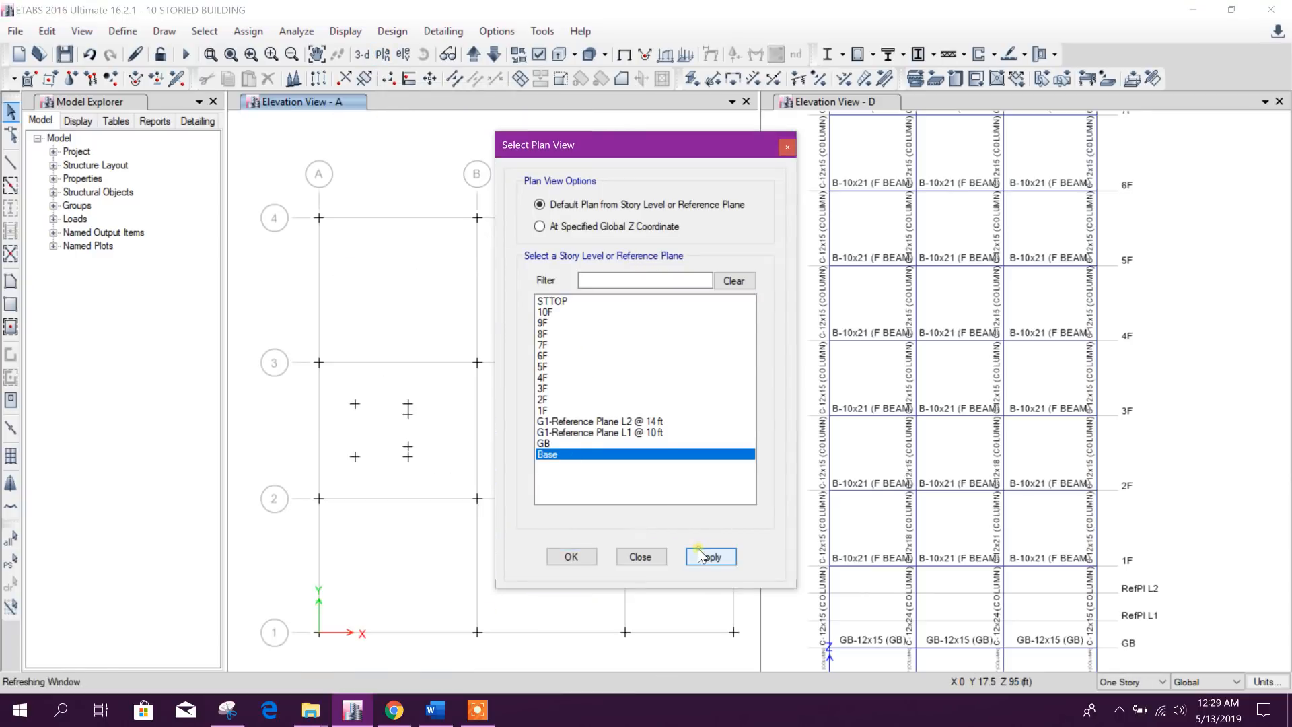
{"action": "left_click", "coordinate": [643, 556]}
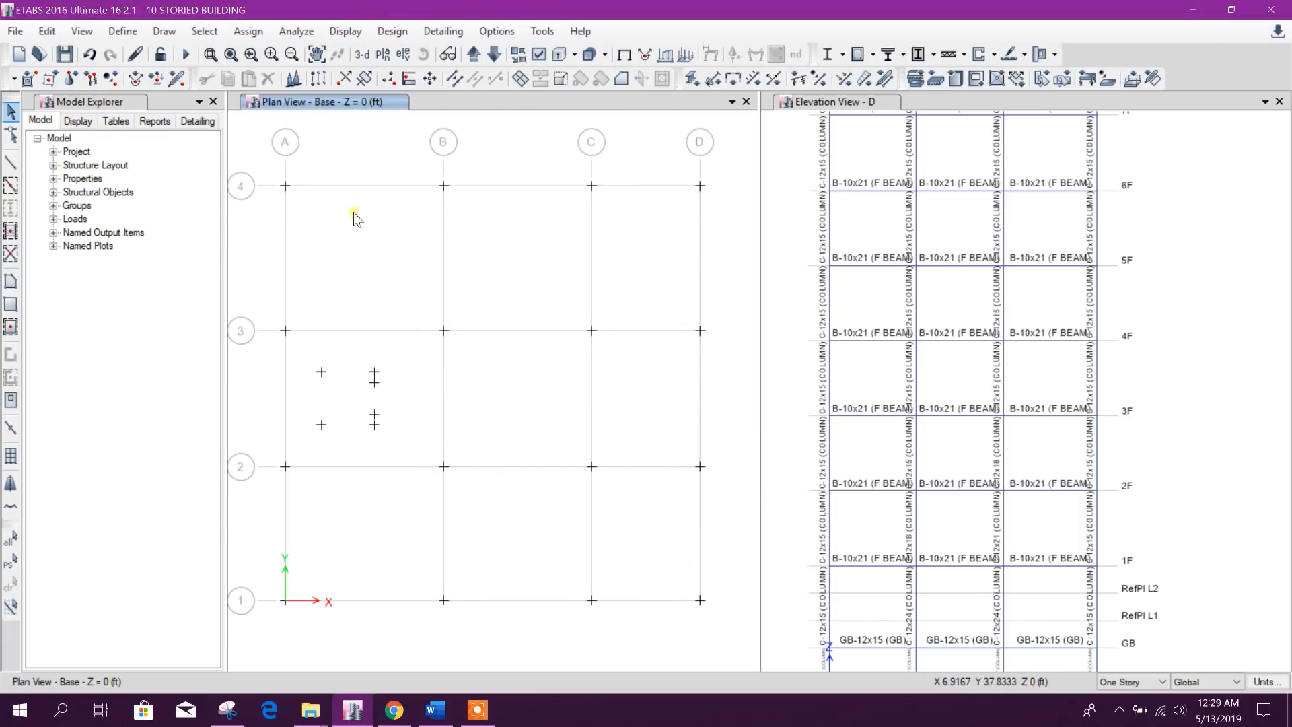
{"action": "left_click_drag", "start_coordinate": [258, 165], "coordinate": [750, 644]}
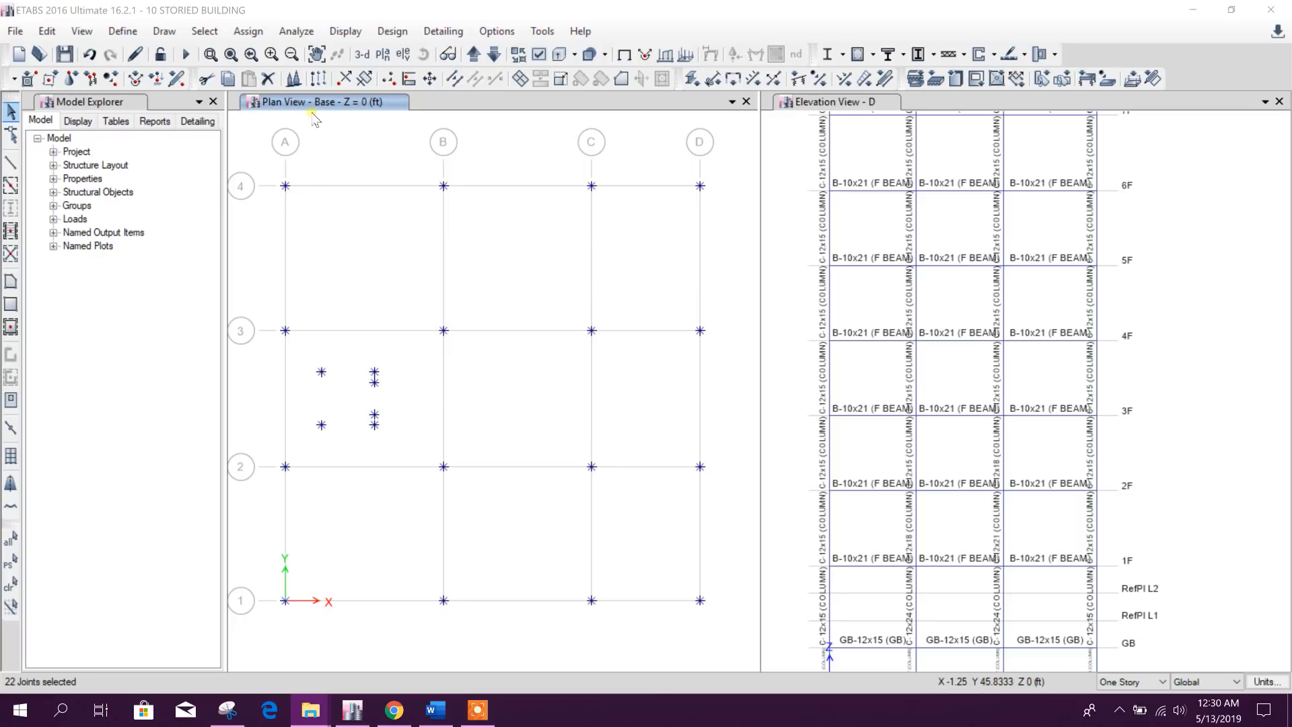
{"action": "left_click", "coordinate": [91, 79]}
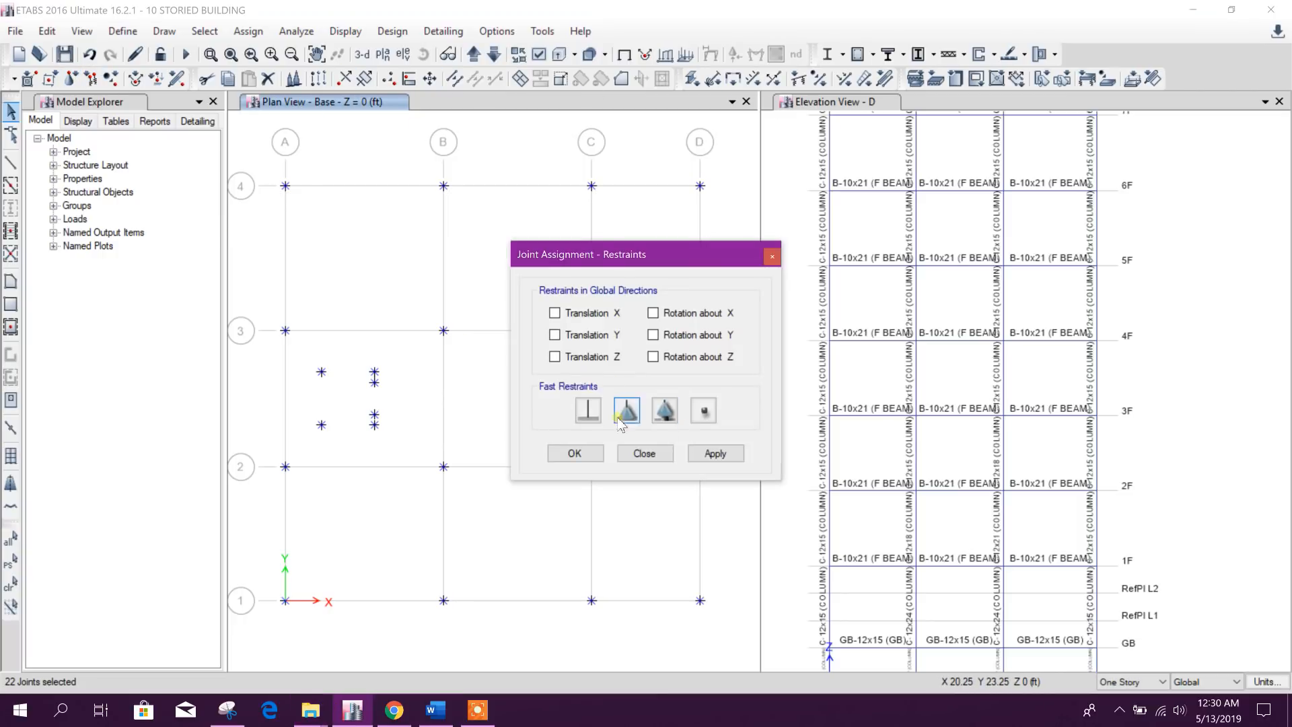
{"action": "left_click", "coordinate": [715, 453]}
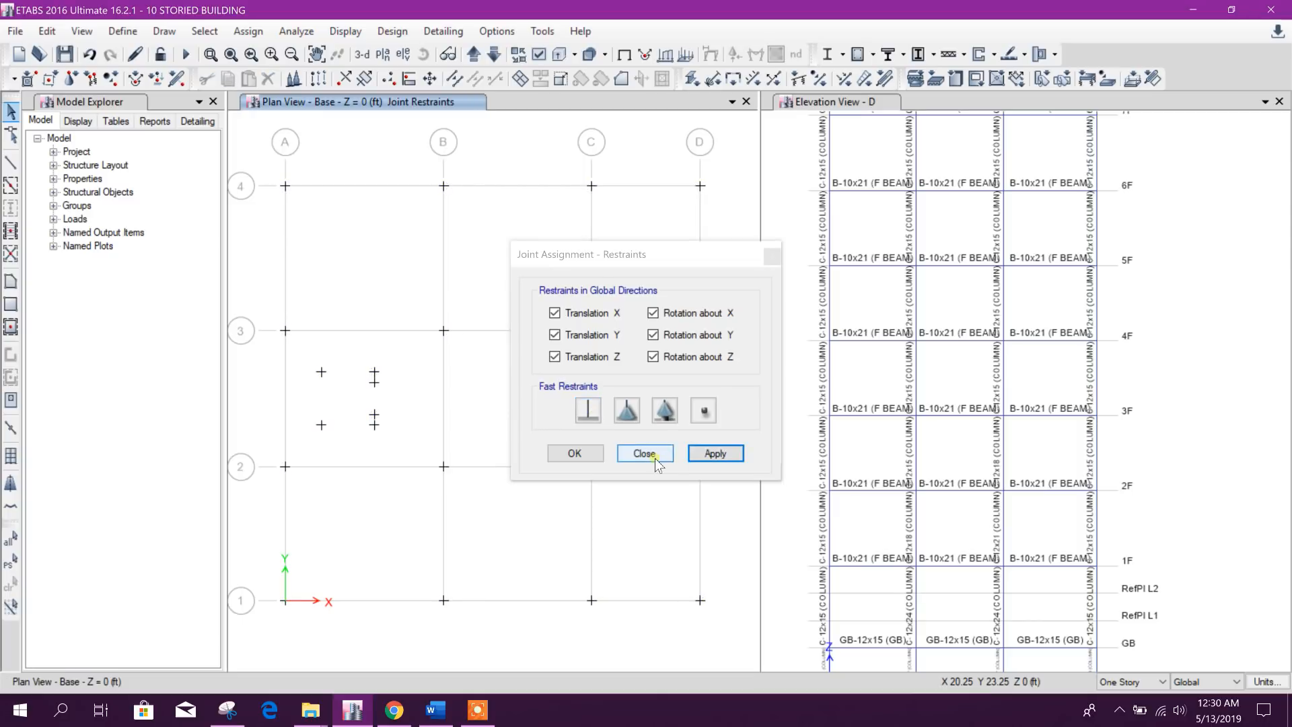
{"action": "left_click", "coordinate": [655, 455]}
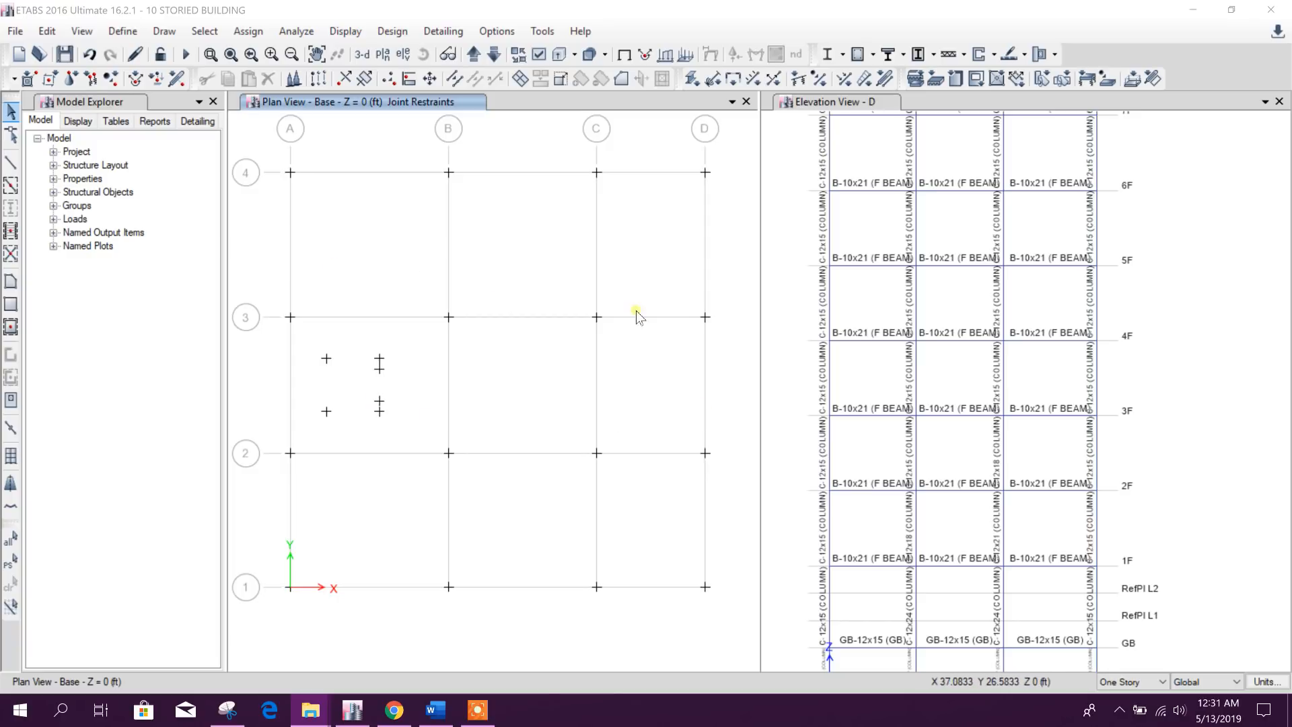
{"action": "middle_click_drag", "start_coordinate": [508, 325], "coordinate": [516, 297]}
{"action": "middle_click_drag", "start_coordinate": [616, 287], "coordinate": [558, 331]}
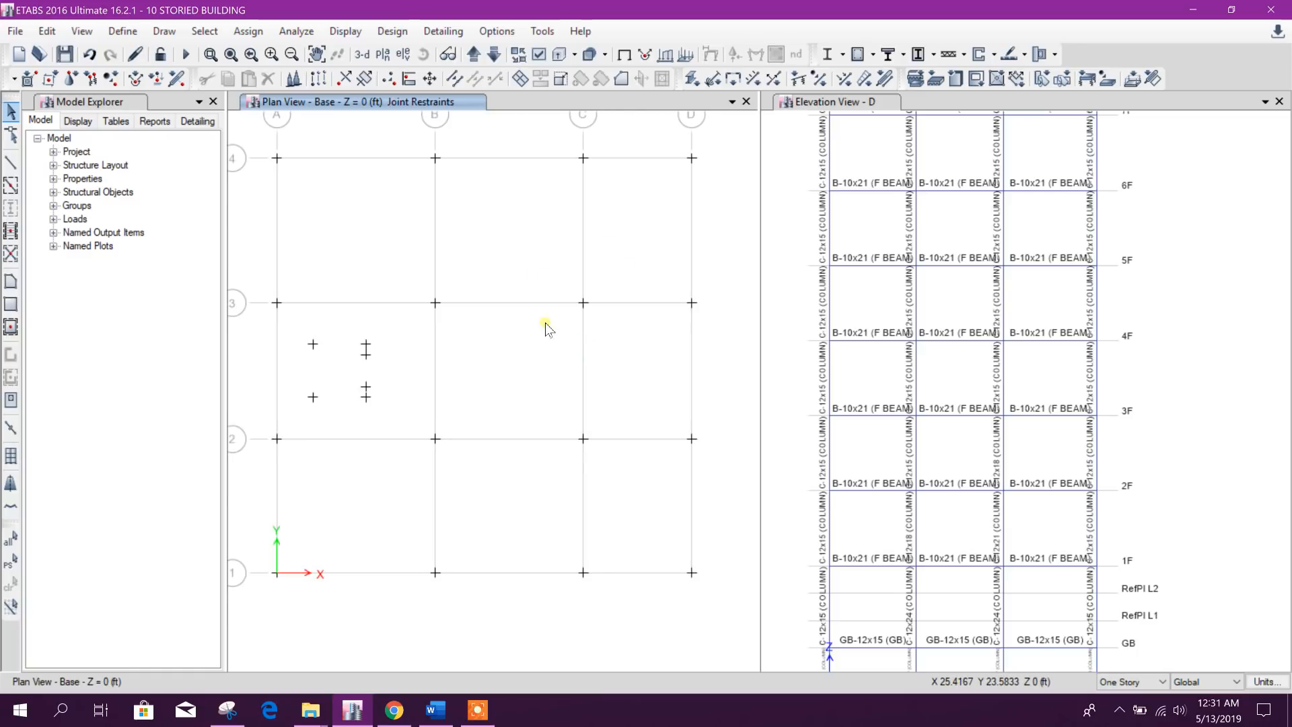
{"action": "left_click", "coordinate": [383, 55]}
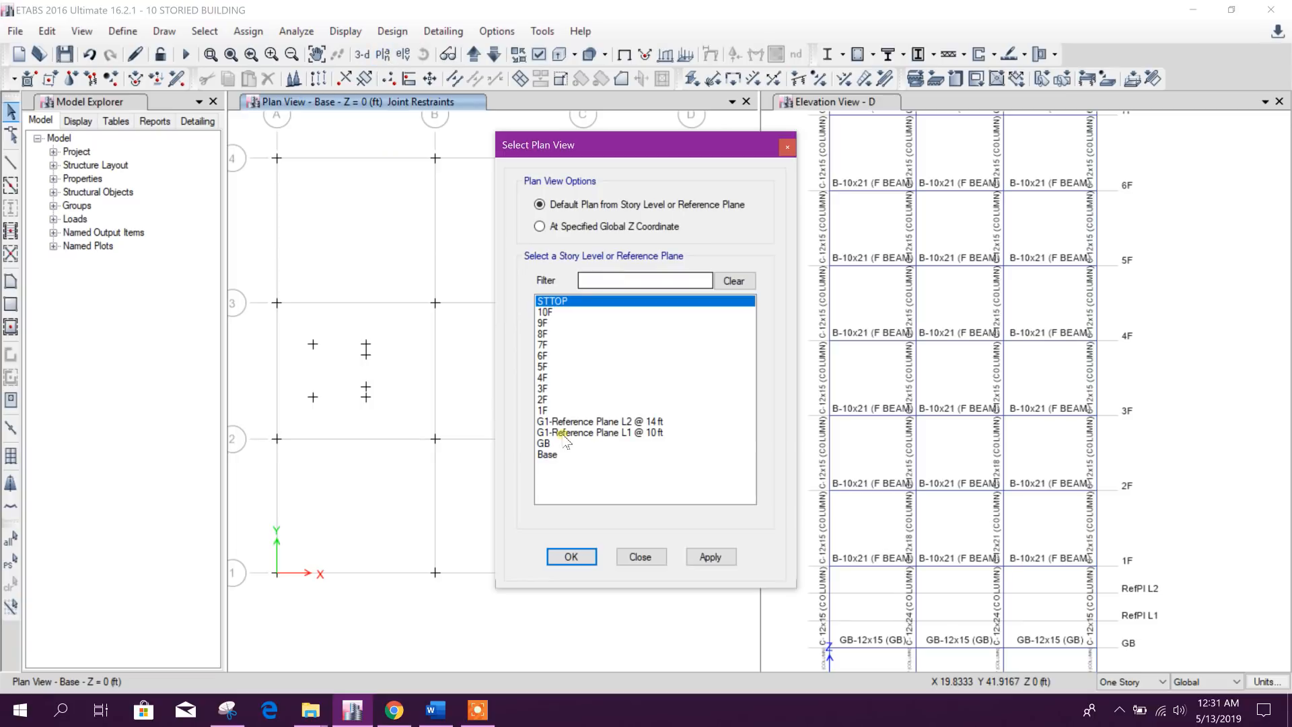
{"action": "left_click", "coordinate": [638, 556]}
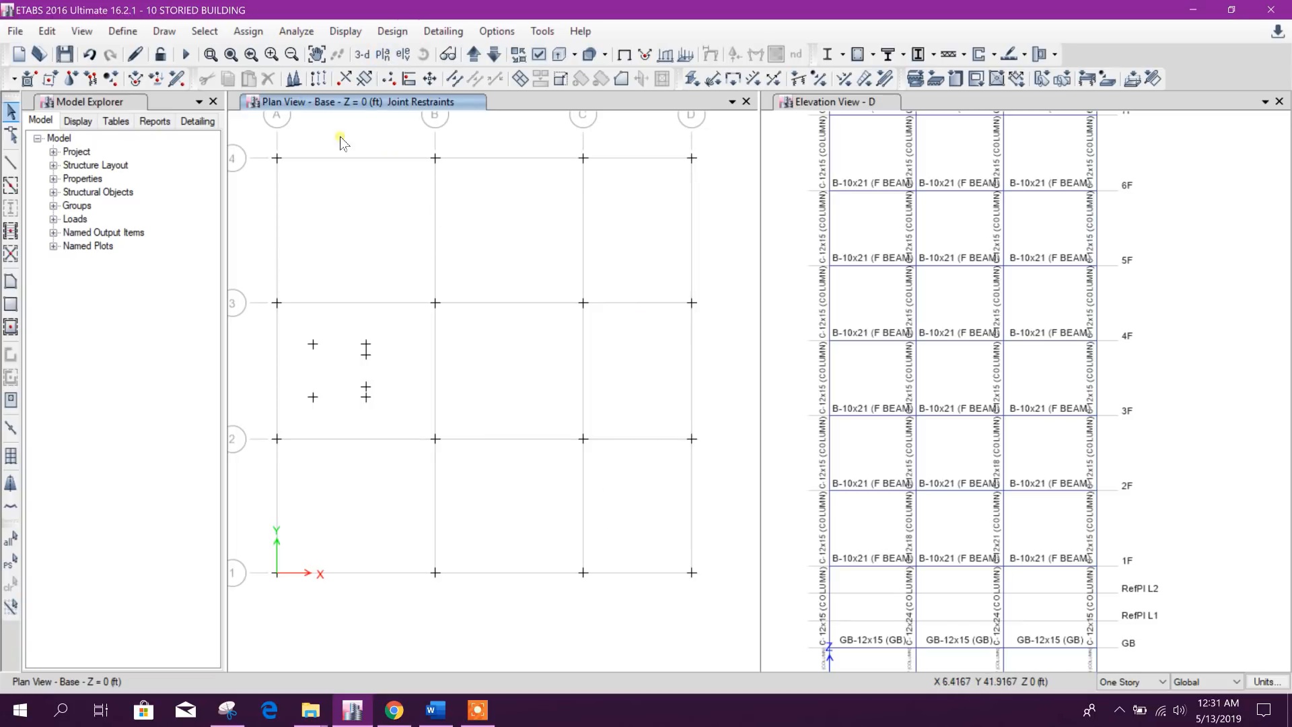
Step: Switch the Base plan view to elevation A and close the separate elevation D view
{"action": "left_click", "coordinate": [403, 55]}
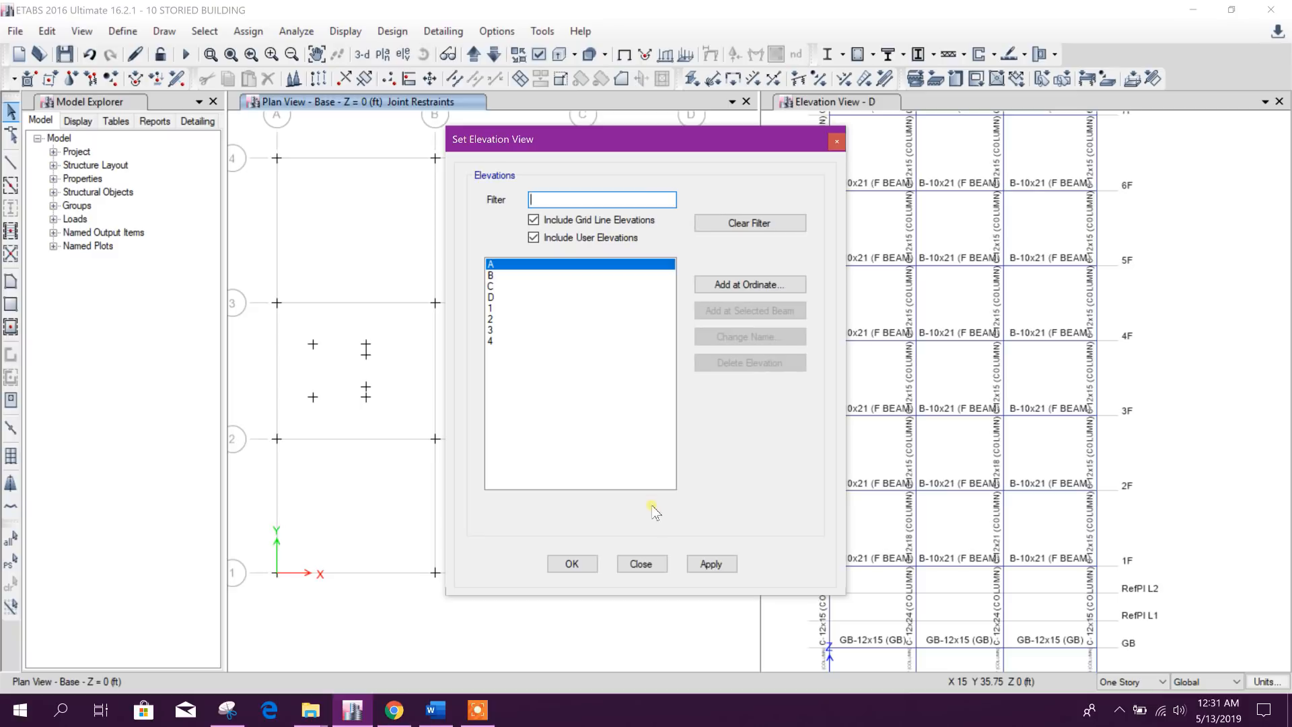
{"action": "left_click", "coordinate": [697, 569]}
{"action": "left_click", "coordinate": [656, 568]}
{"action": "left_click_drag", "start_coordinate": [612, 483], "coordinate": [597, 435]}
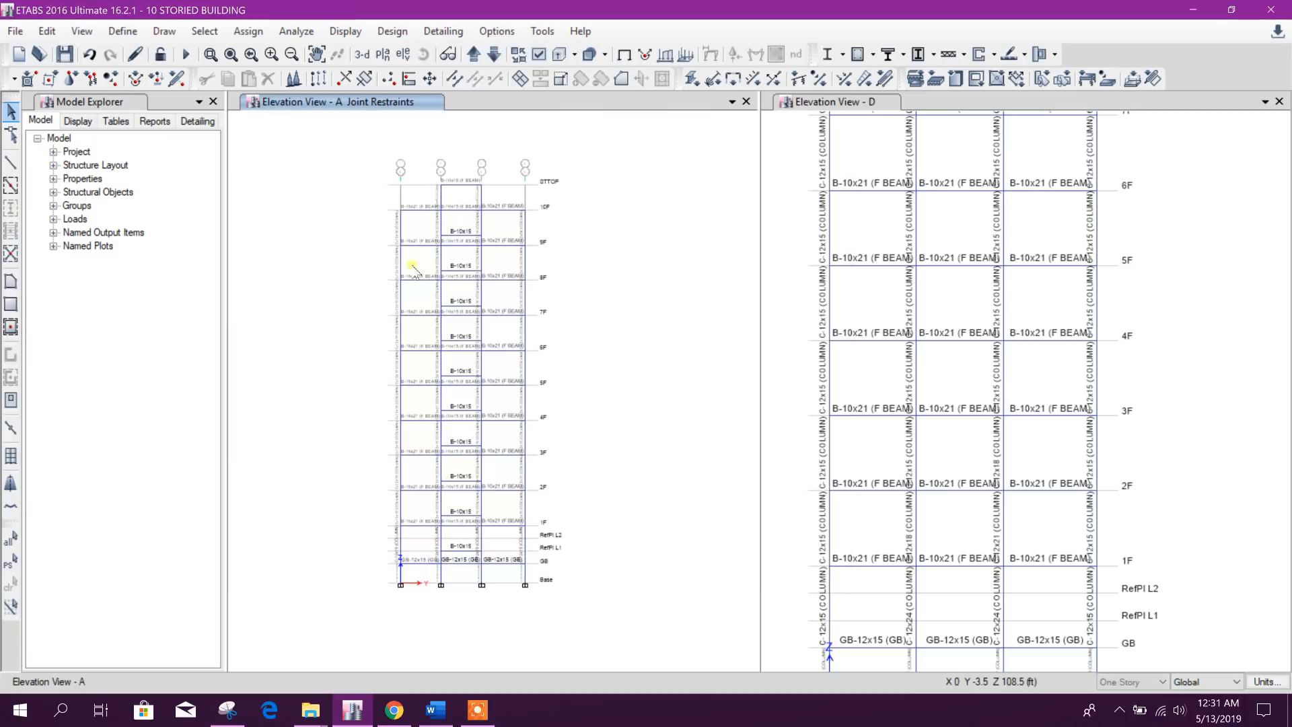
{"action": "left_click", "coordinate": [275, 58]}
{"action": "left_click", "coordinate": [276, 59]}
{"action": "left_click", "coordinate": [277, 58]}
{"action": "left_click", "coordinate": [277, 59]}
{"action": "left_click", "coordinate": [276, 56]}
{"action": "left_click", "coordinate": [277, 56]}
{"action": "middle_click_drag", "start_coordinate": [522, 442], "coordinate": [504, 368]}
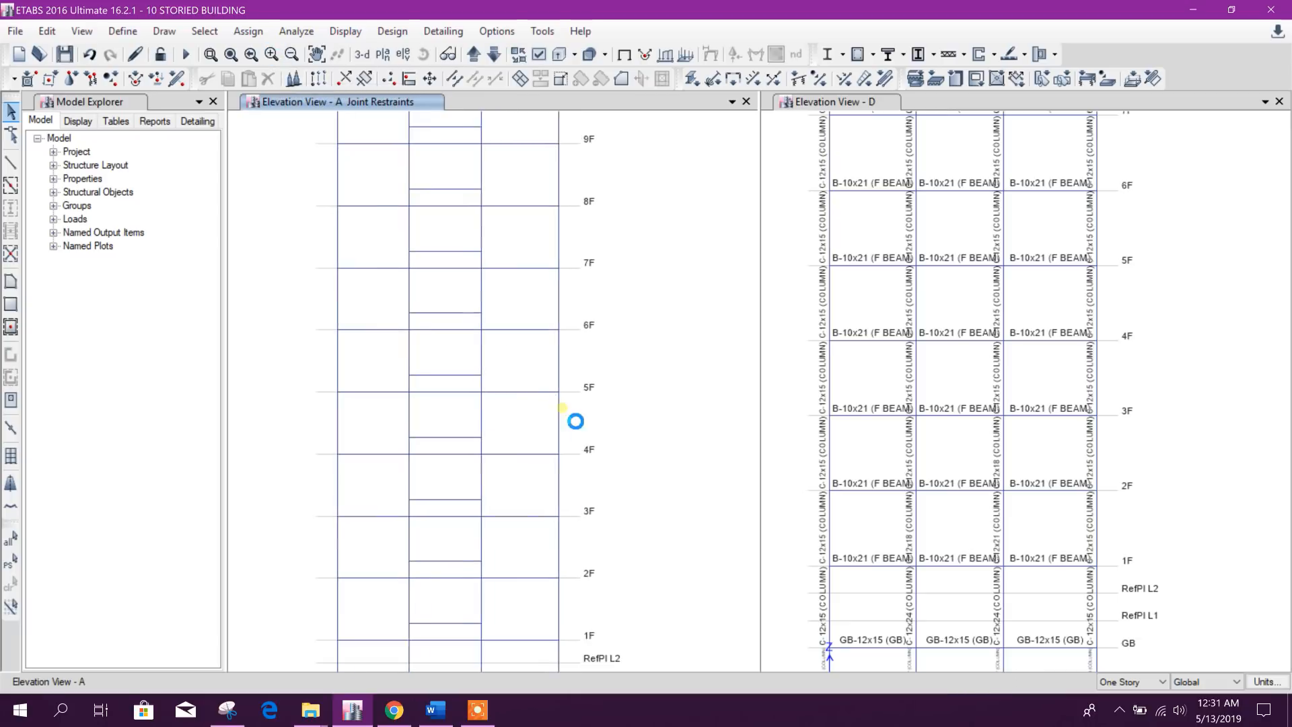
{"action": "left_click", "coordinate": [1279, 102]}
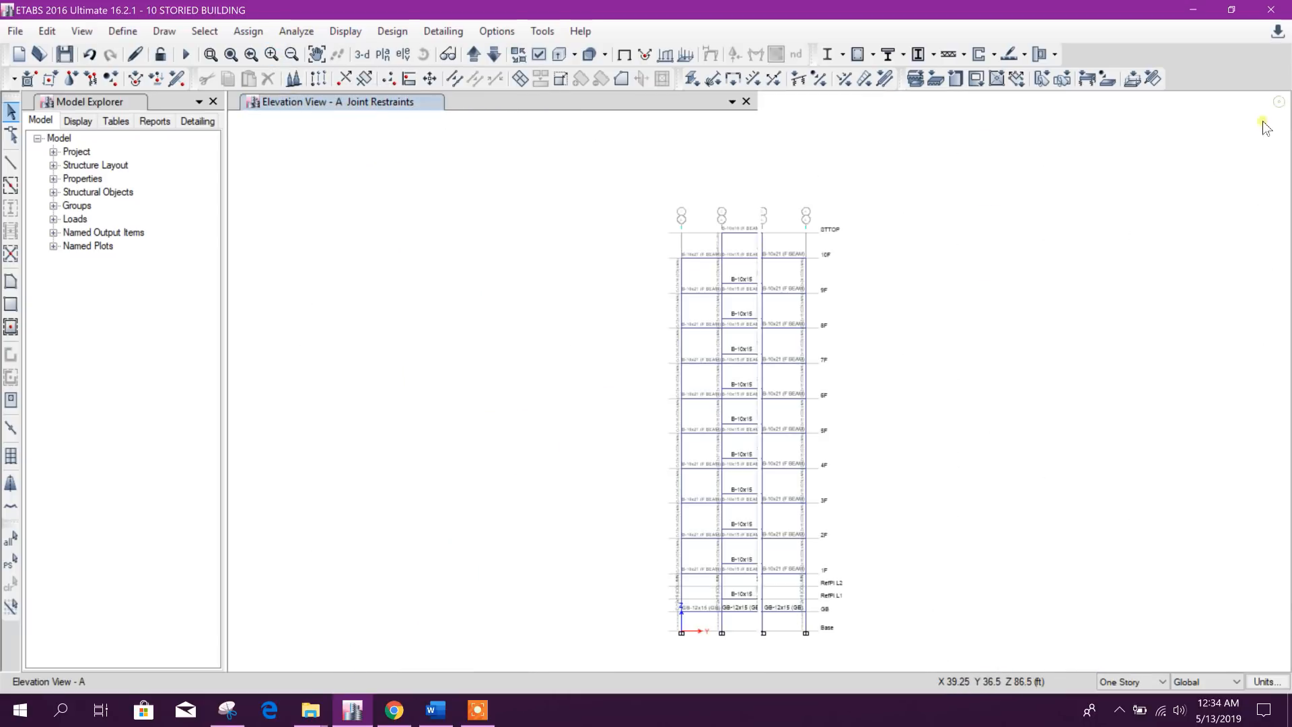
Step: Bring up the Word document with the captures and arrange the Word and ETABS windows side by side
{"action": "left_click", "coordinate": [439, 715]}
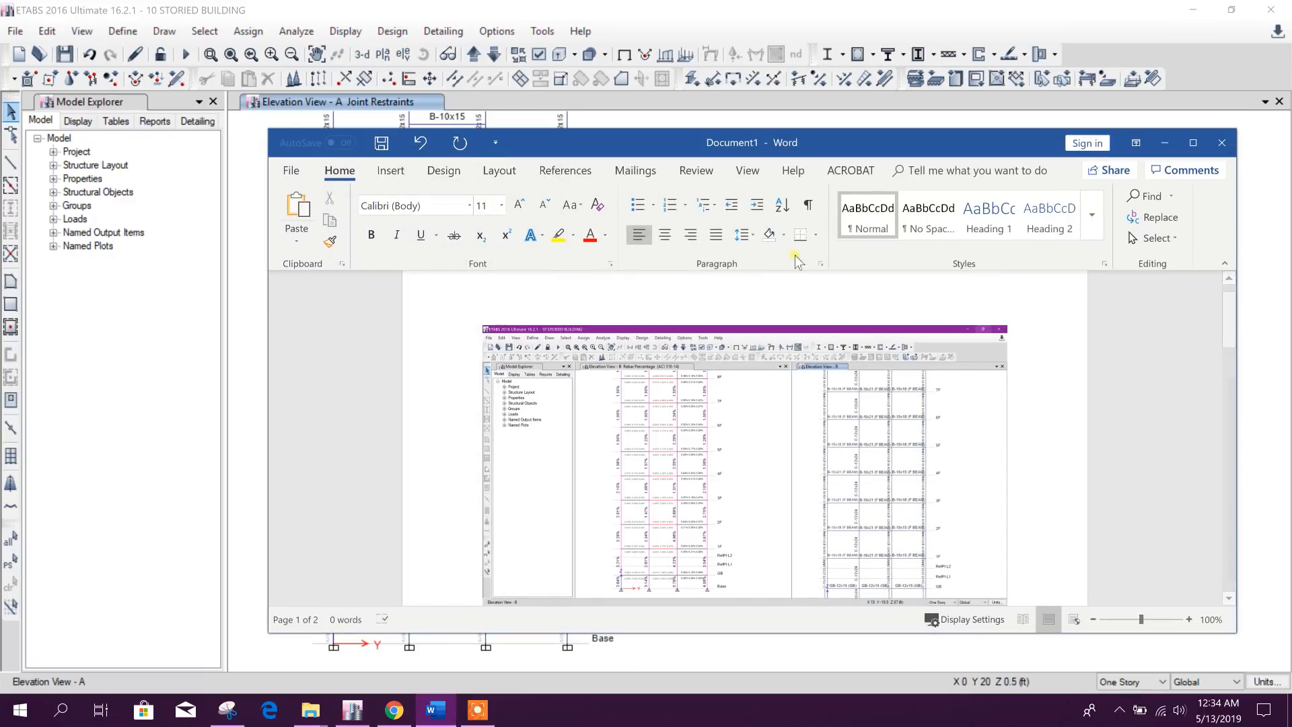
{"action": "left_click_drag", "start_coordinate": [269, 164], "coordinate": [704, 175]}
{"action": "left_click_drag", "start_coordinate": [705, 130], "coordinate": [744, 1]}
{"action": "left_click_drag", "start_coordinate": [745, 325], "coordinate": [655, 320]}
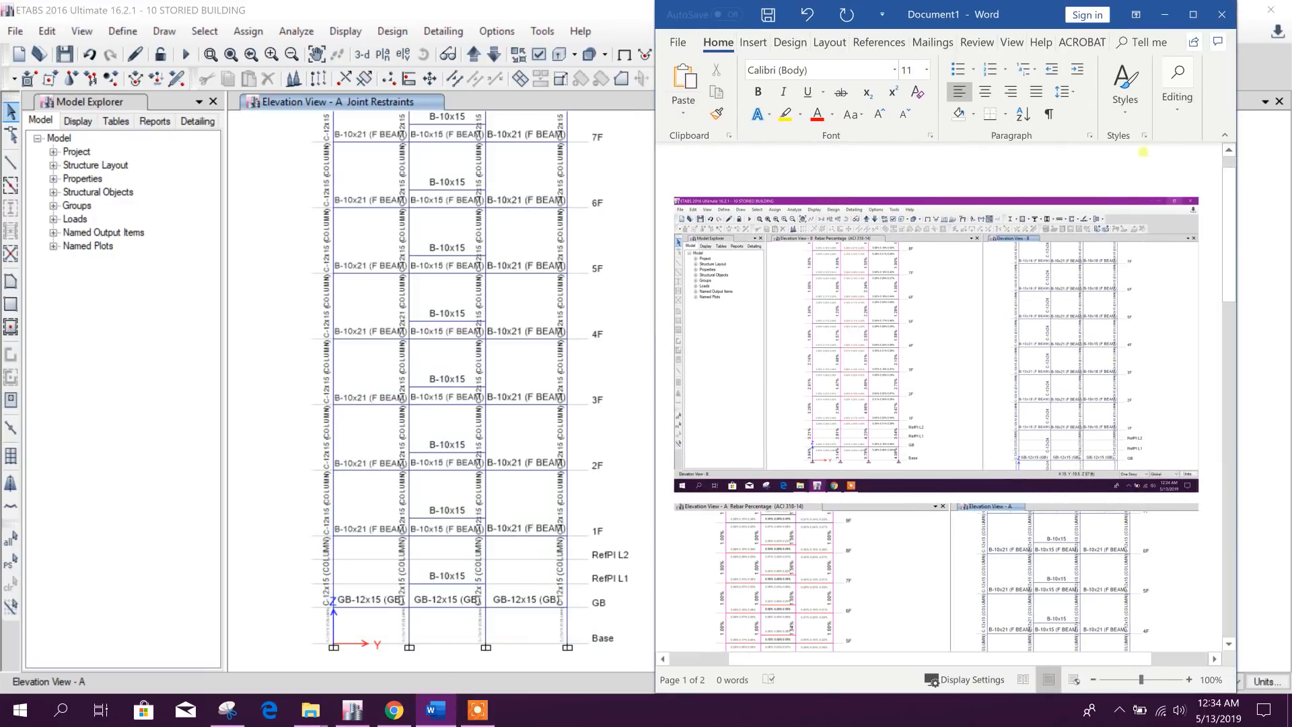
{"action": "left_click_drag", "start_coordinate": [1236, 158], "coordinate": [1289, 161]}
{"action": "left_click", "coordinate": [485, 229]}
{"action": "left_click", "coordinate": [1230, 10]}
{"action": "left_click_drag", "start_coordinate": [531, 63], "coordinate": [532, 1]}
{"action": "left_click_drag", "start_coordinate": [823, 357], "coordinate": [663, 357]}
{"action": "middle_click_drag", "start_coordinate": [317, 337], "coordinate": [587, 624]}
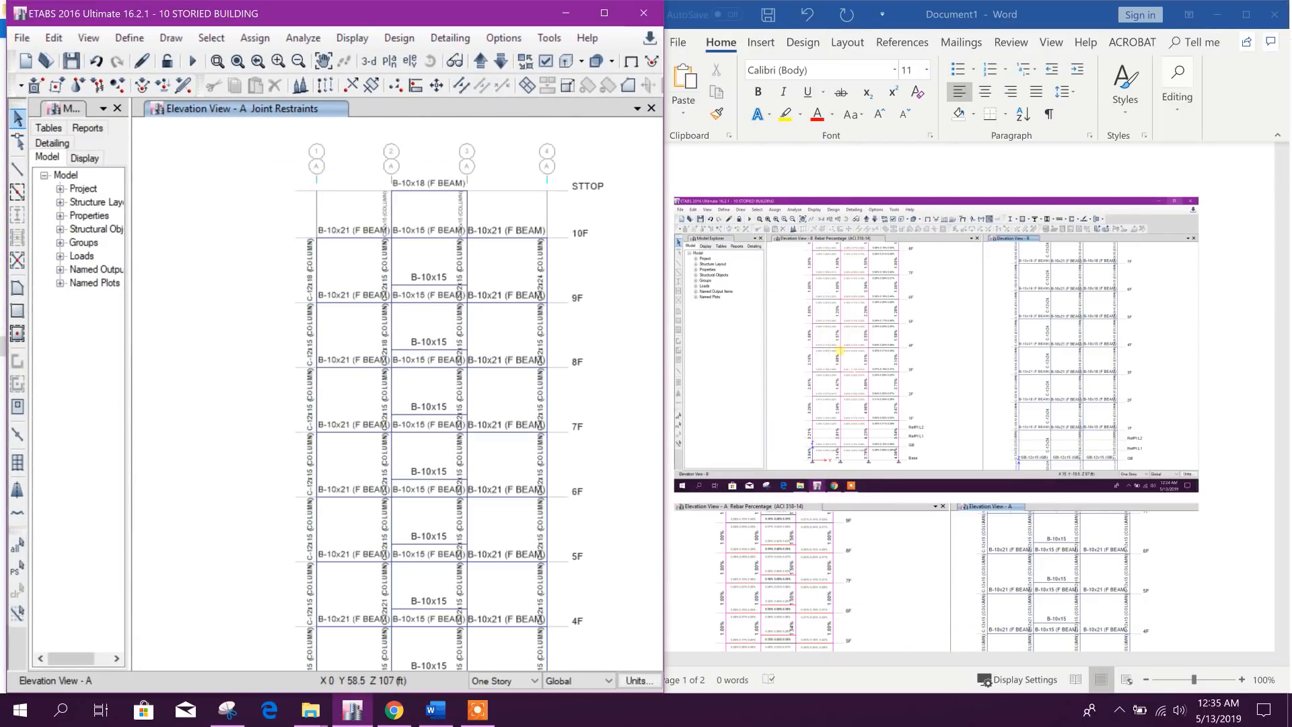
Step: Enlarge the Word document to 140% and bring the elevation A rebar percentage capture into view
{"action": "left_click", "coordinate": [840, 350]}
{"action": "left_click", "coordinate": [1241, 679]}
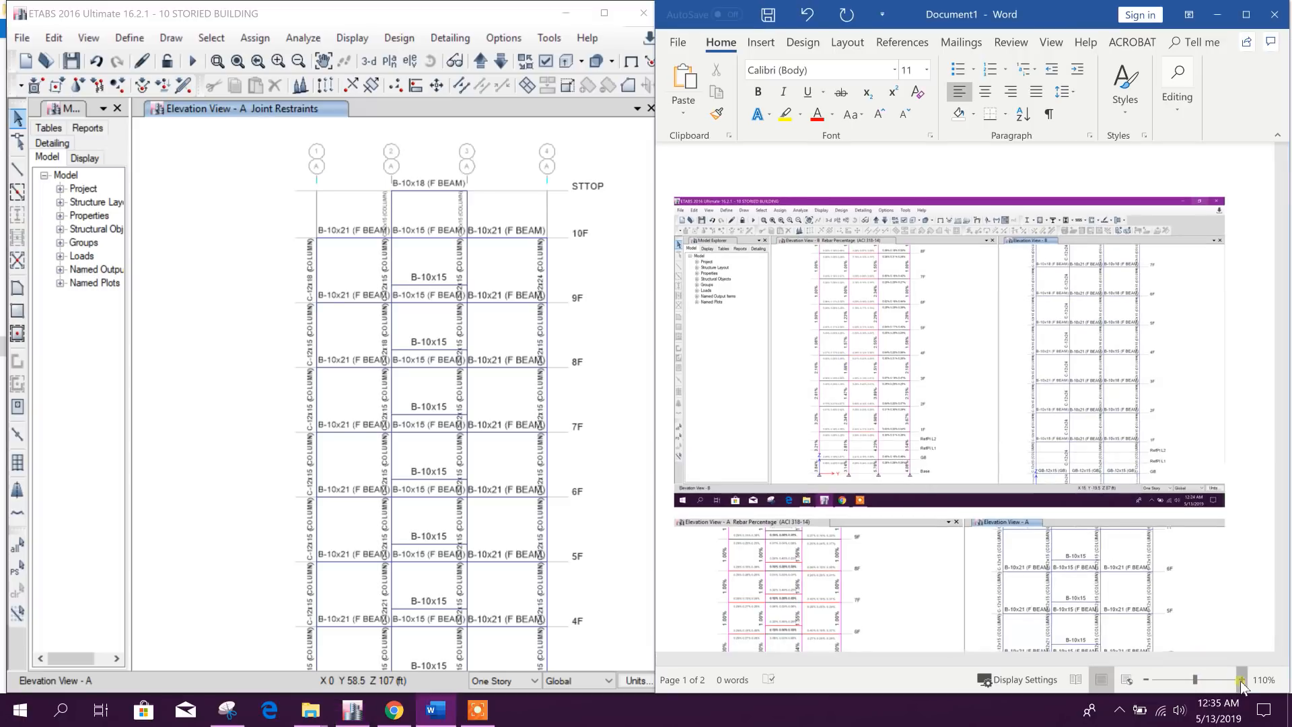
{"action": "left_click", "coordinate": [1242, 680]}
{"action": "left_click", "coordinate": [1241, 679]}
{"action": "left_click", "coordinate": [1241, 679]}
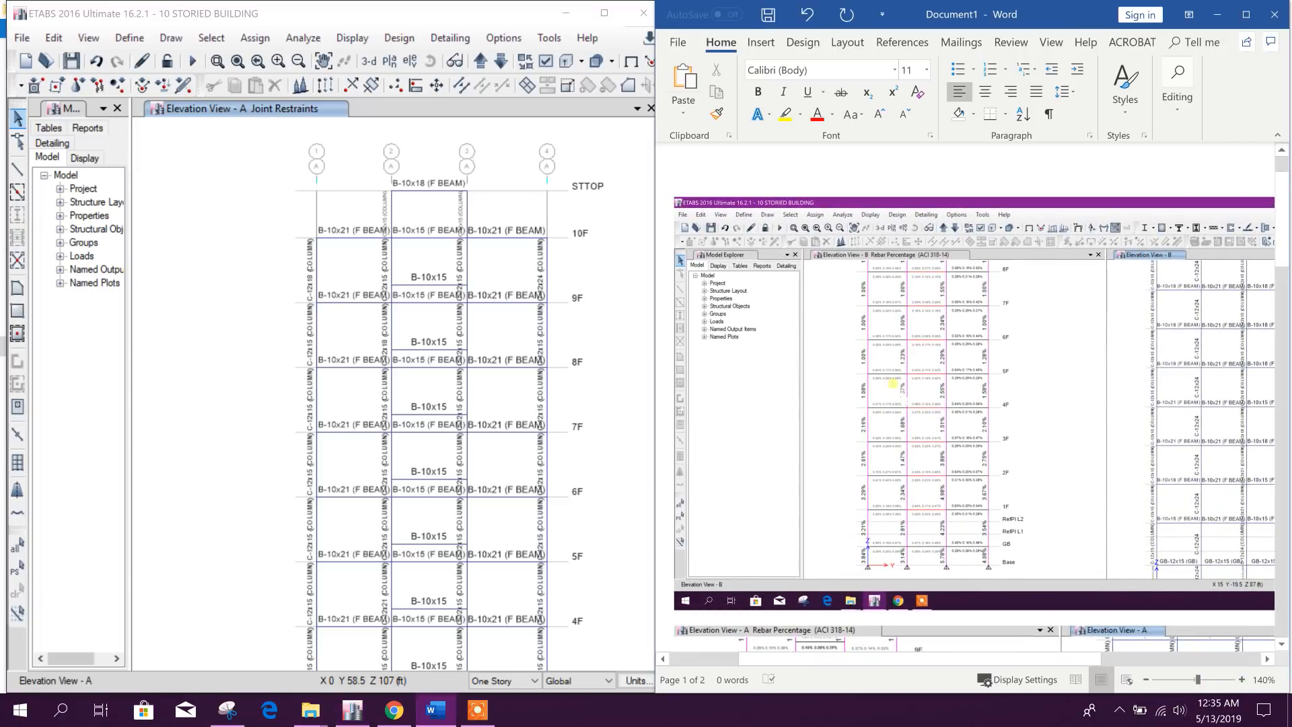
{"action": "scroll", "coordinate": [891, 382], "scroll_direction": "down", "scroll_amount": 6}
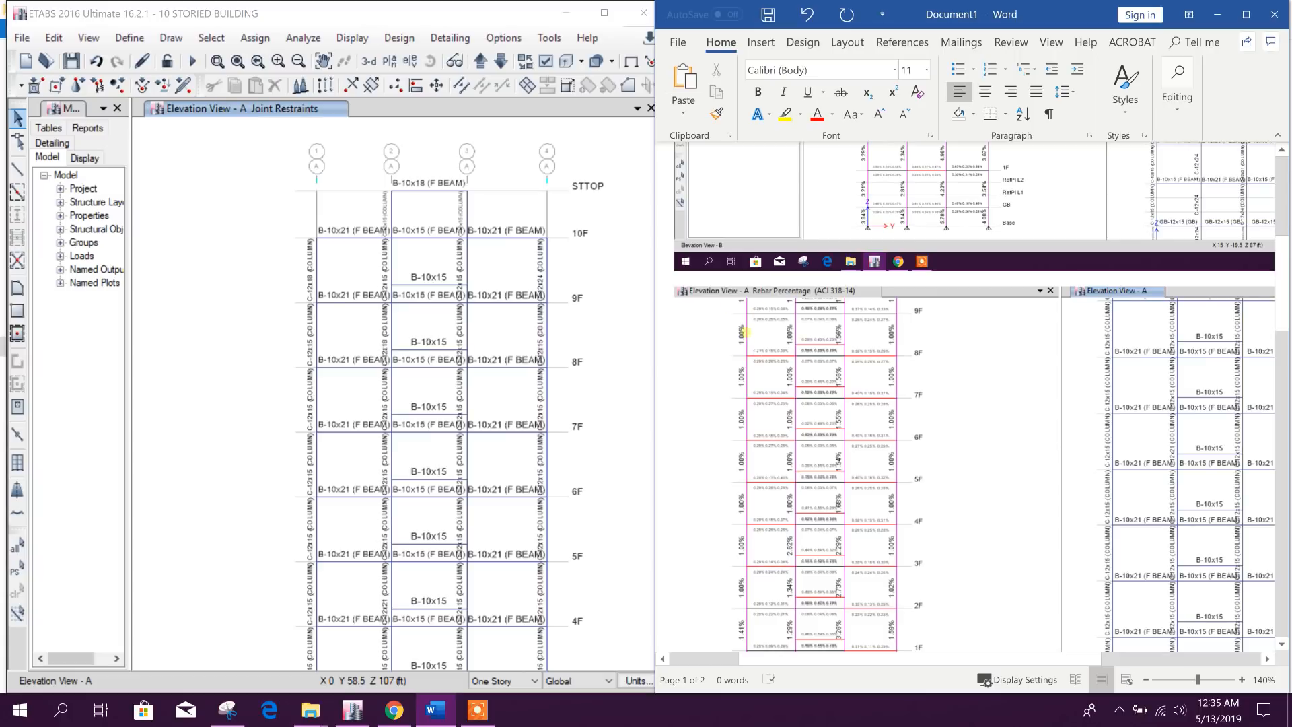
{"action": "scroll", "coordinate": [743, 332], "scroll_direction": "down", "scroll_amount": 3}
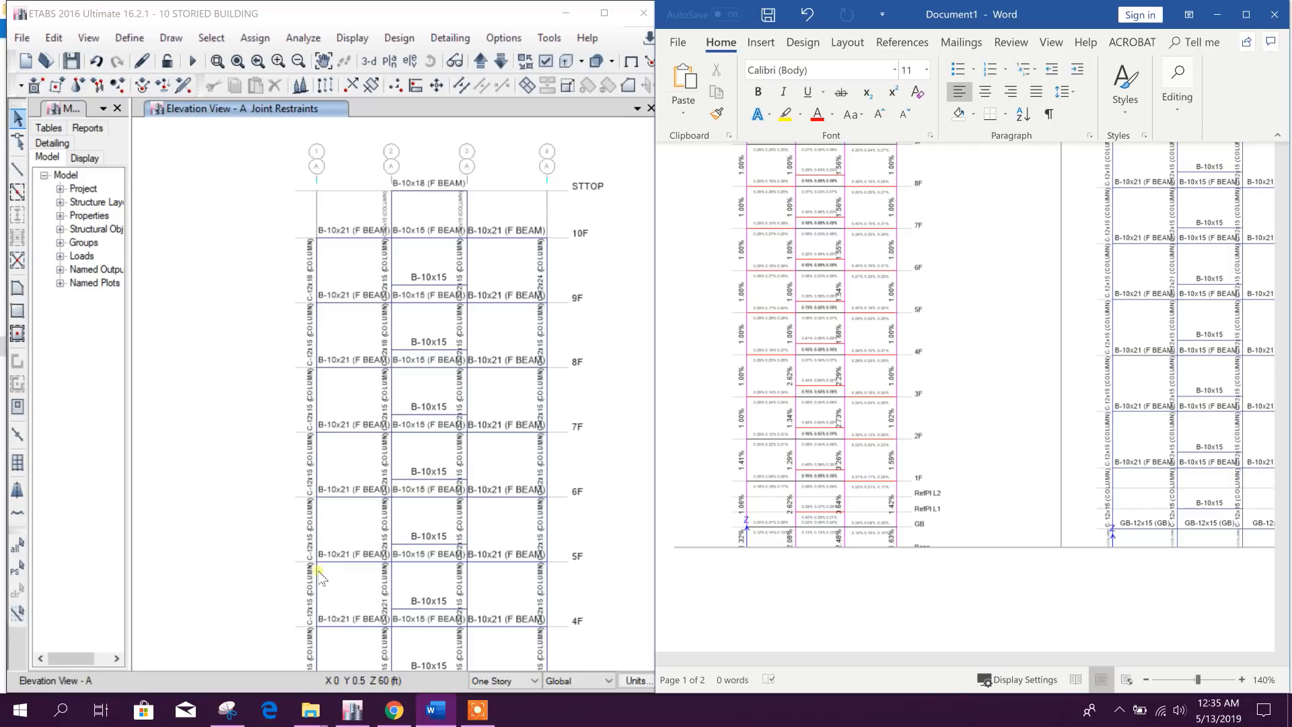
Step: Examine the column section labels along grid 1 of elevation A in ETABS, from the base to the upper stories
{"action": "scroll", "coordinate": [319, 572], "scroll_direction": "down", "scroll_amount": 6}
{"action": "scroll", "coordinate": [328, 564], "scroll_direction": "up", "scroll_amount": 6}
{"action": "middle_click_drag", "start_coordinate": [370, 577], "coordinate": [370, 413]}
{"action": "scroll", "coordinate": [323, 567], "scroll_direction": "up", "scroll_amount": 6}
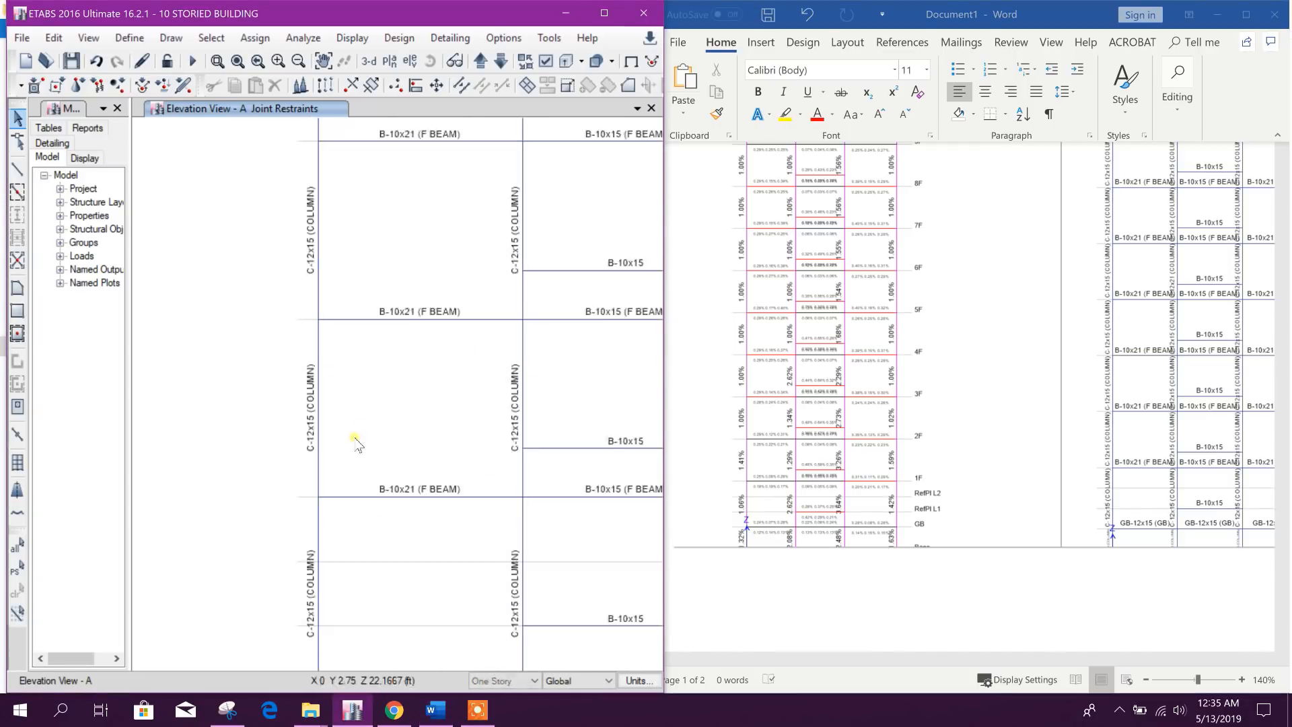
{"action": "middle_click_drag", "start_coordinate": [391, 619], "coordinate": [407, 413]}
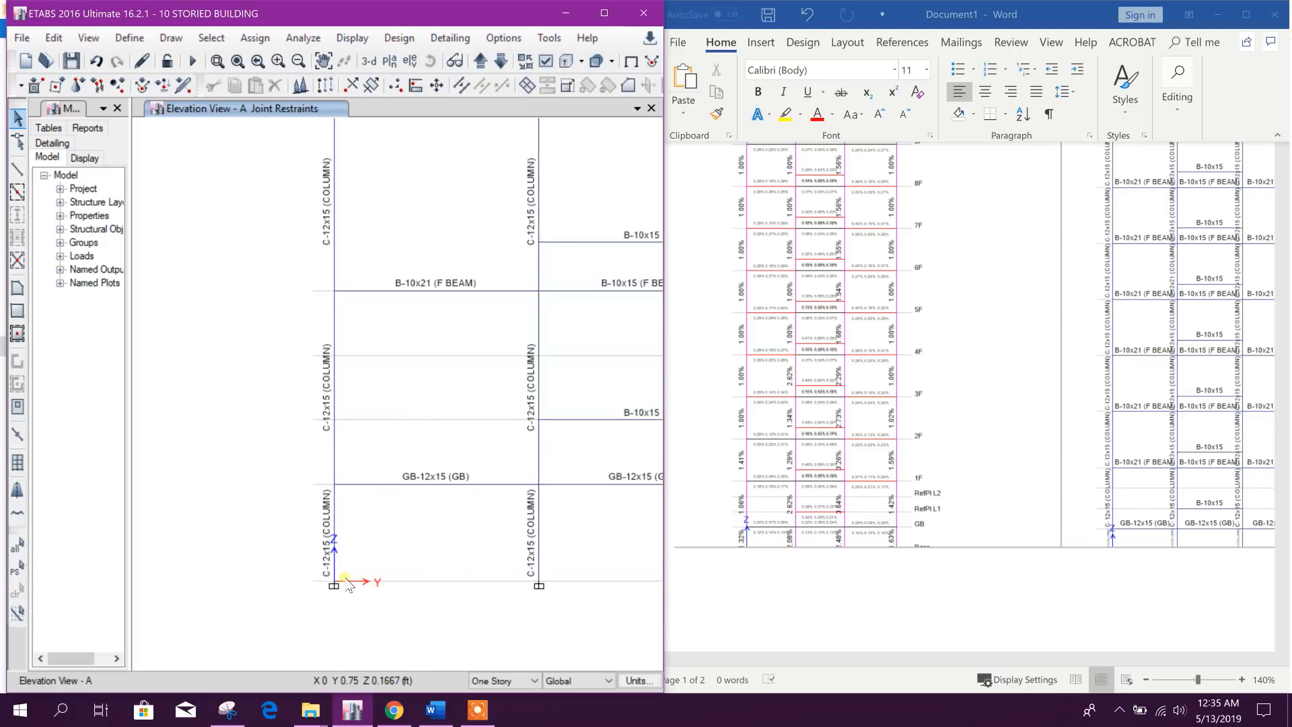
{"action": "scroll", "coordinate": [364, 513], "scroll_direction": "down", "scroll_amount": 5}
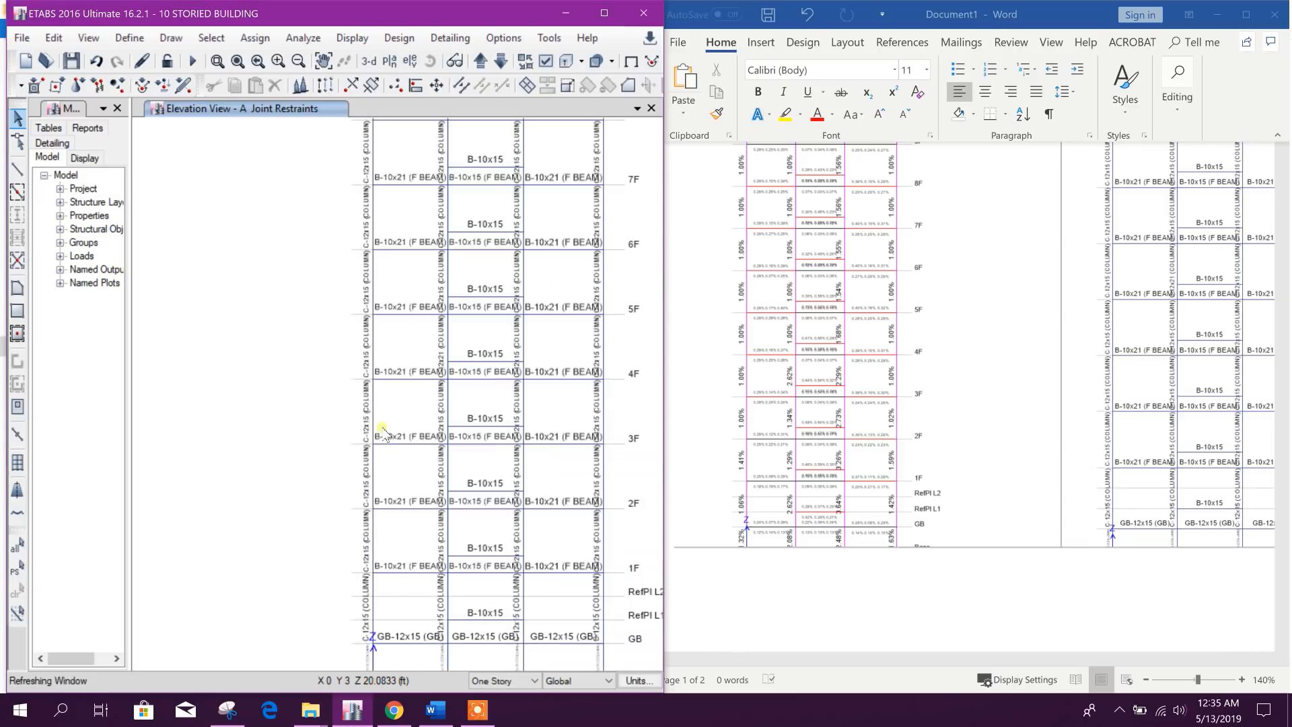
{"action": "scroll", "coordinate": [389, 264], "scroll_direction": "up", "scroll_amount": 3}
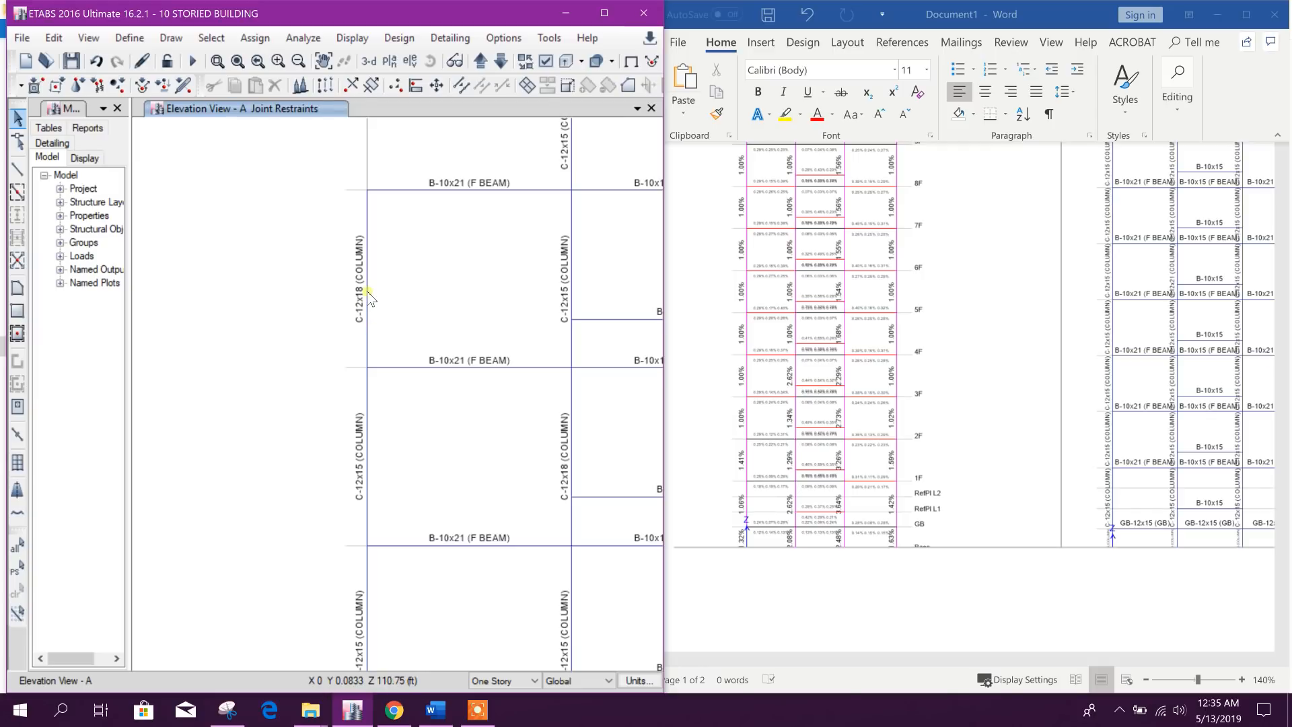
Step: Assign frame section C-12x15 to all grid 1 columns of elevation A over the full height
{"action": "scroll", "coordinate": [368, 296], "scroll_direction": "down", "scroll_amount": 5}
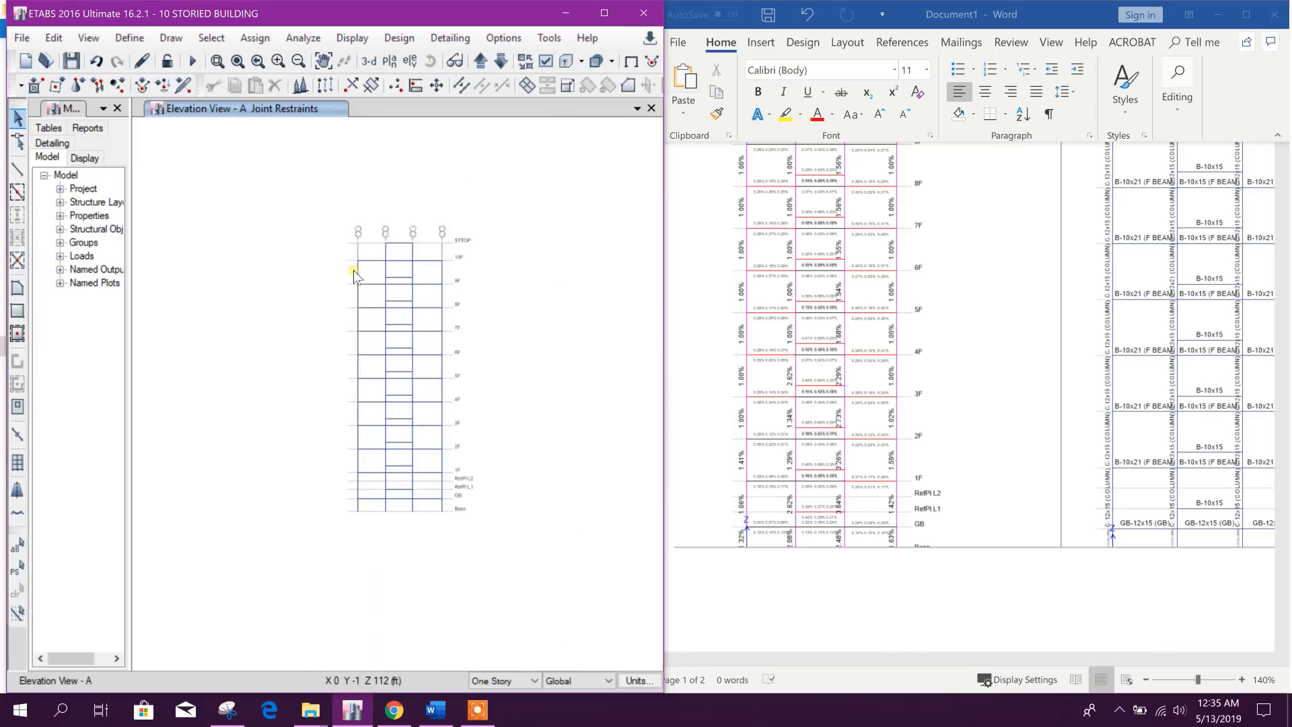
{"action": "left_click_drag", "start_coordinate": [362, 494], "coordinate": [368, 562]}
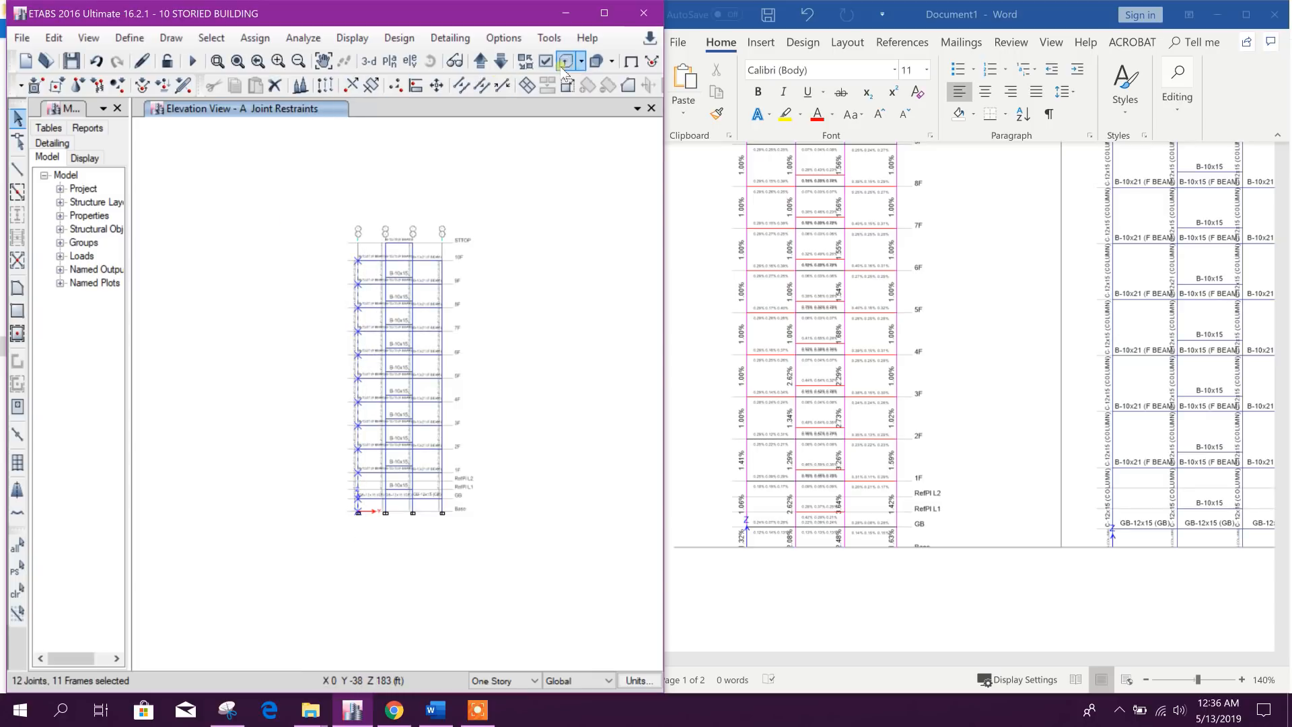
{"action": "left_click", "coordinate": [254, 38]}
{"action": "mouse_move", "coordinate": [288, 81]}
{"action": "left_click", "coordinate": [475, 81]}
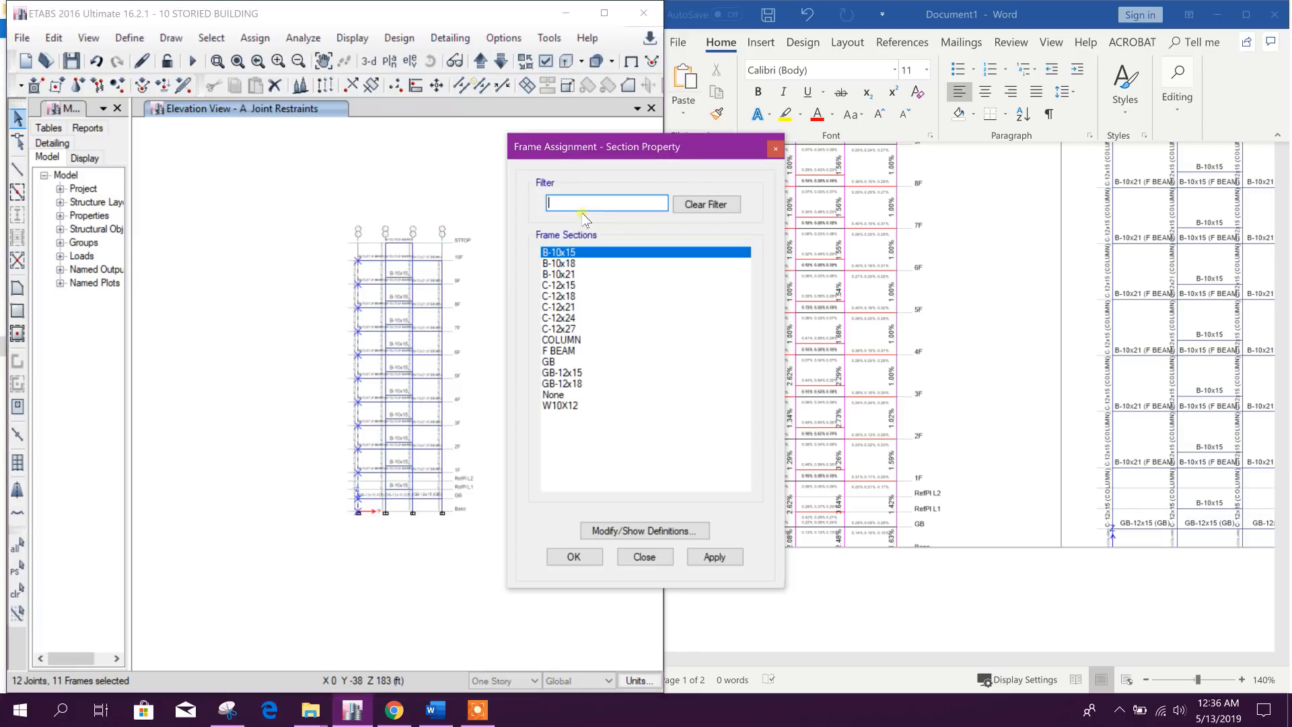
{"action": "left_click", "coordinate": [568, 263]}
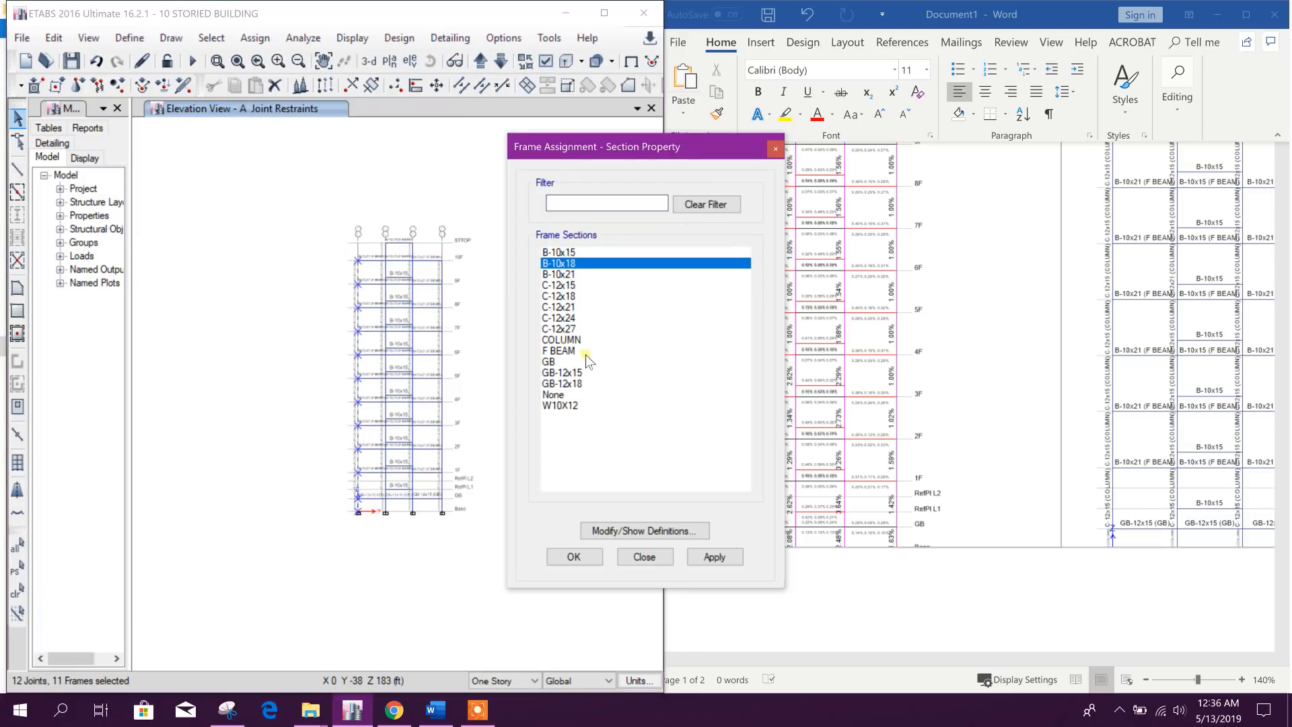
{"action": "left_click", "coordinate": [565, 284]}
{"action": "left_click", "coordinate": [714, 556]}
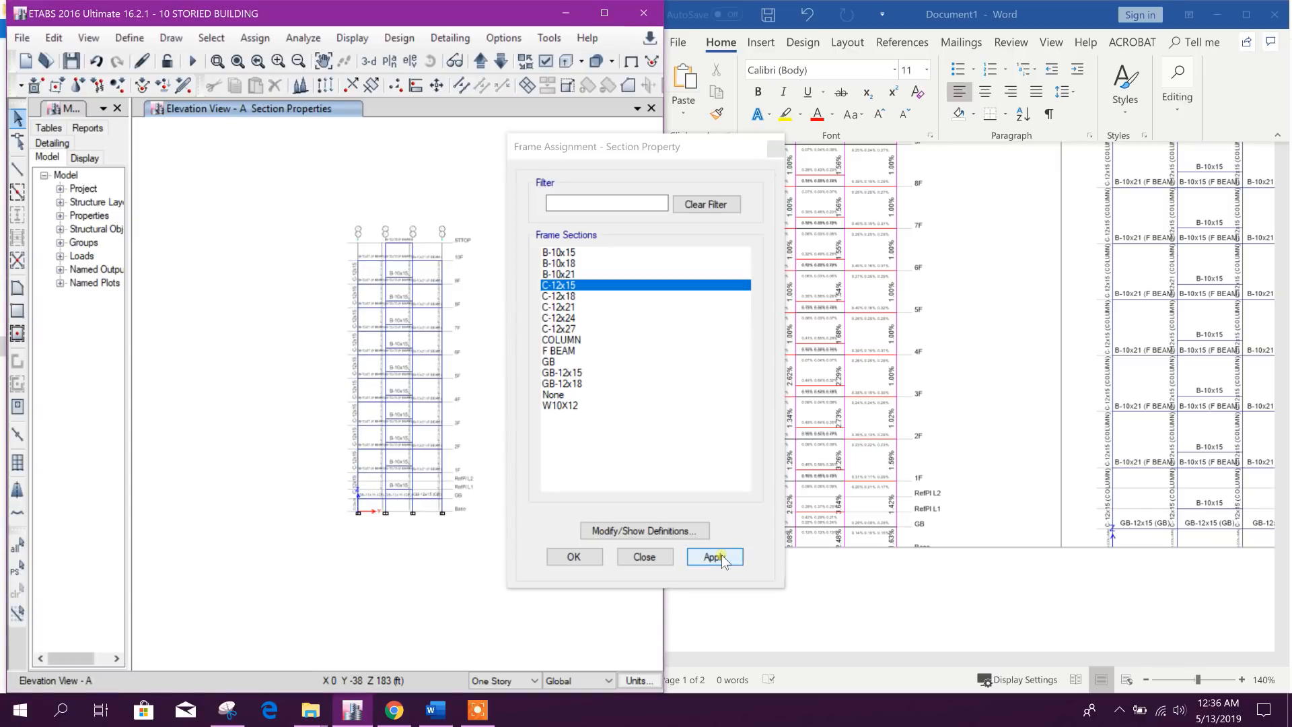
{"action": "left_click", "coordinate": [644, 556]}
Step: Select the grid 3 column between 1F and 2F on elevation A and examine the column section labels on the stories above
{"action": "scroll", "coordinate": [992, 296], "scroll_direction": "up", "scroll_amount": 2}
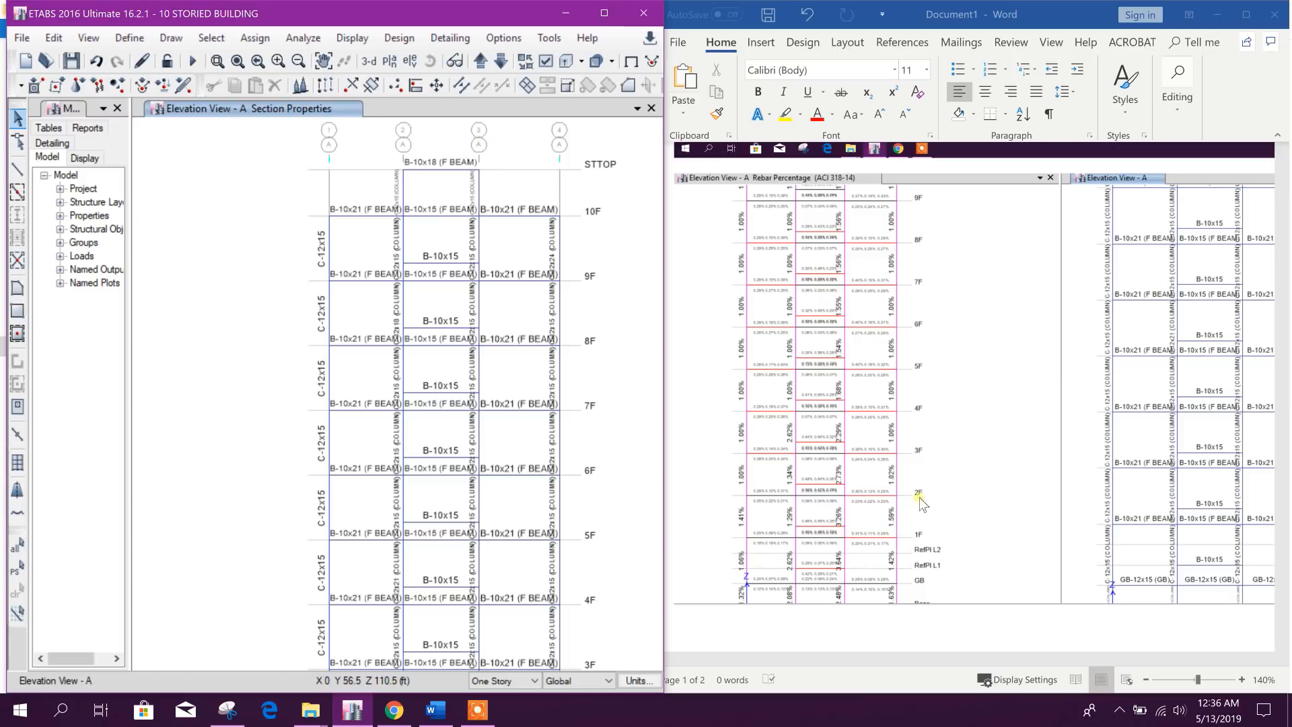
{"action": "scroll", "coordinate": [564, 553], "scroll_direction": "down", "scroll_amount": 5}
{"action": "scroll", "coordinate": [578, 587], "scroll_direction": "up", "scroll_amount": 5}
{"action": "middle_click_drag", "start_coordinate": [312, 381], "coordinate": [444, 398]}
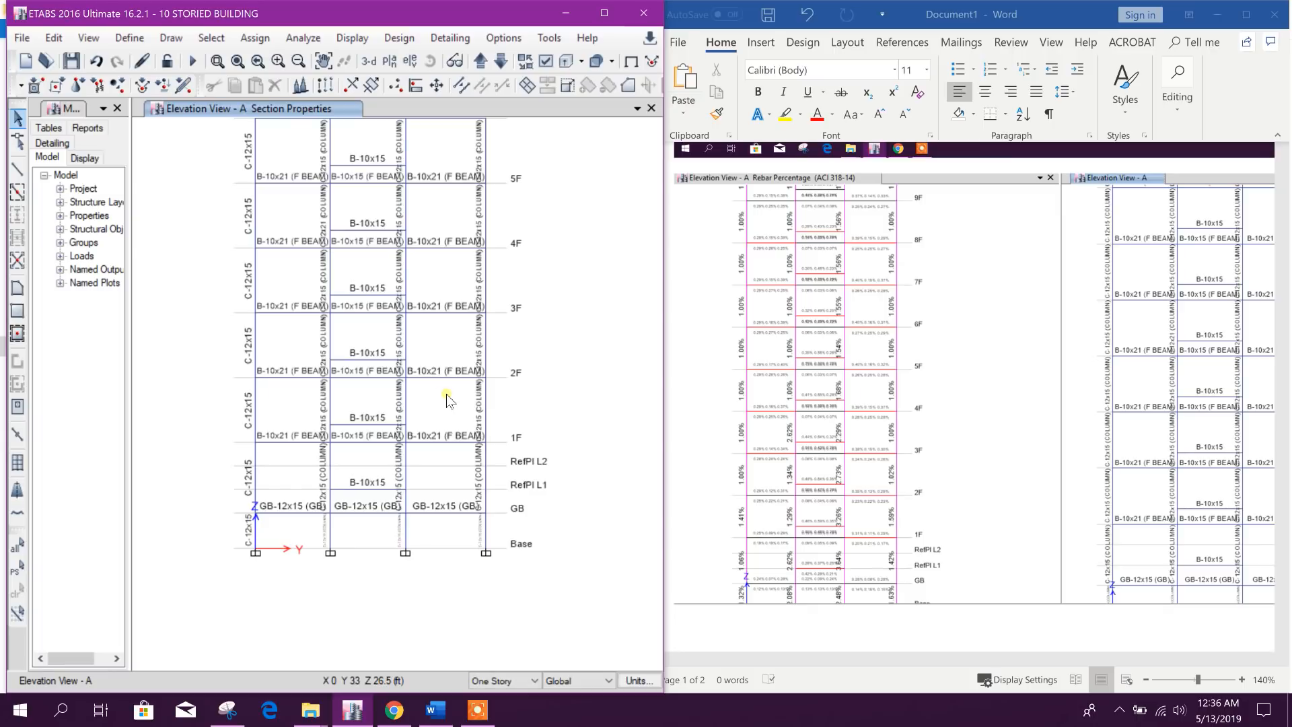
{"action": "left_click", "coordinate": [406, 409]}
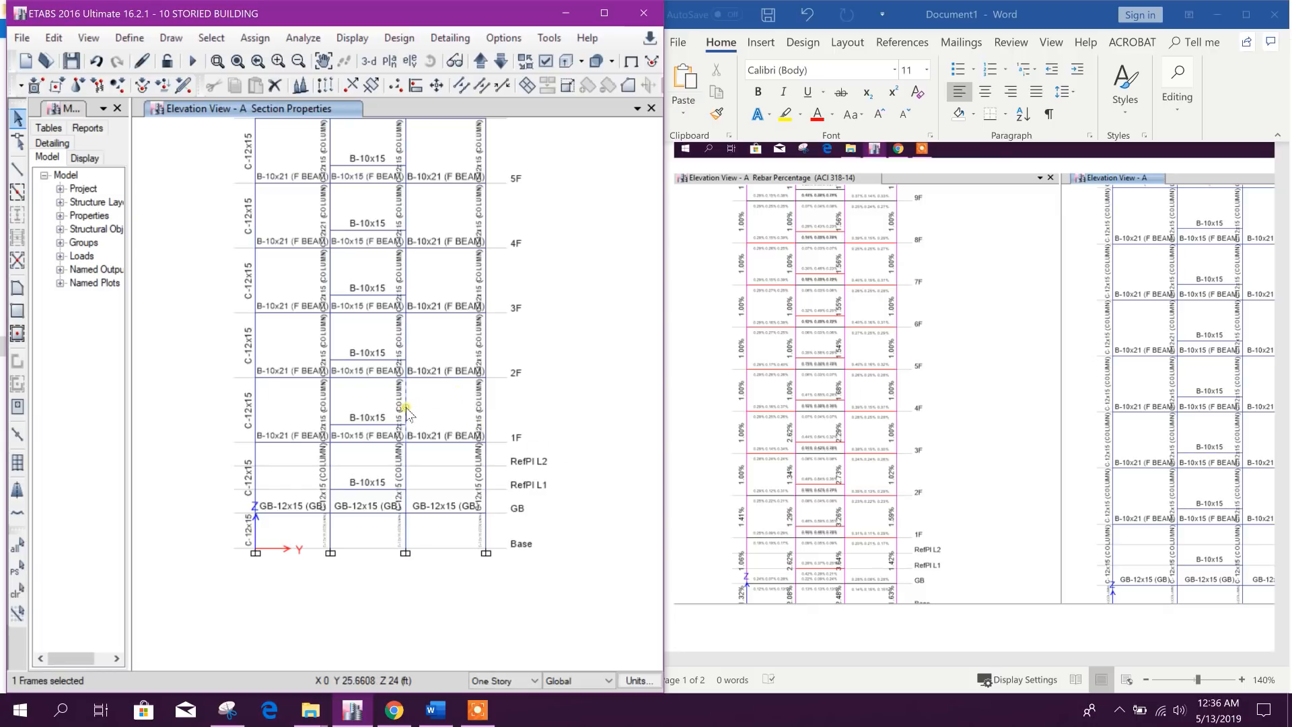
{"action": "scroll", "coordinate": [405, 412], "scroll_direction": "up", "scroll_amount": 3}
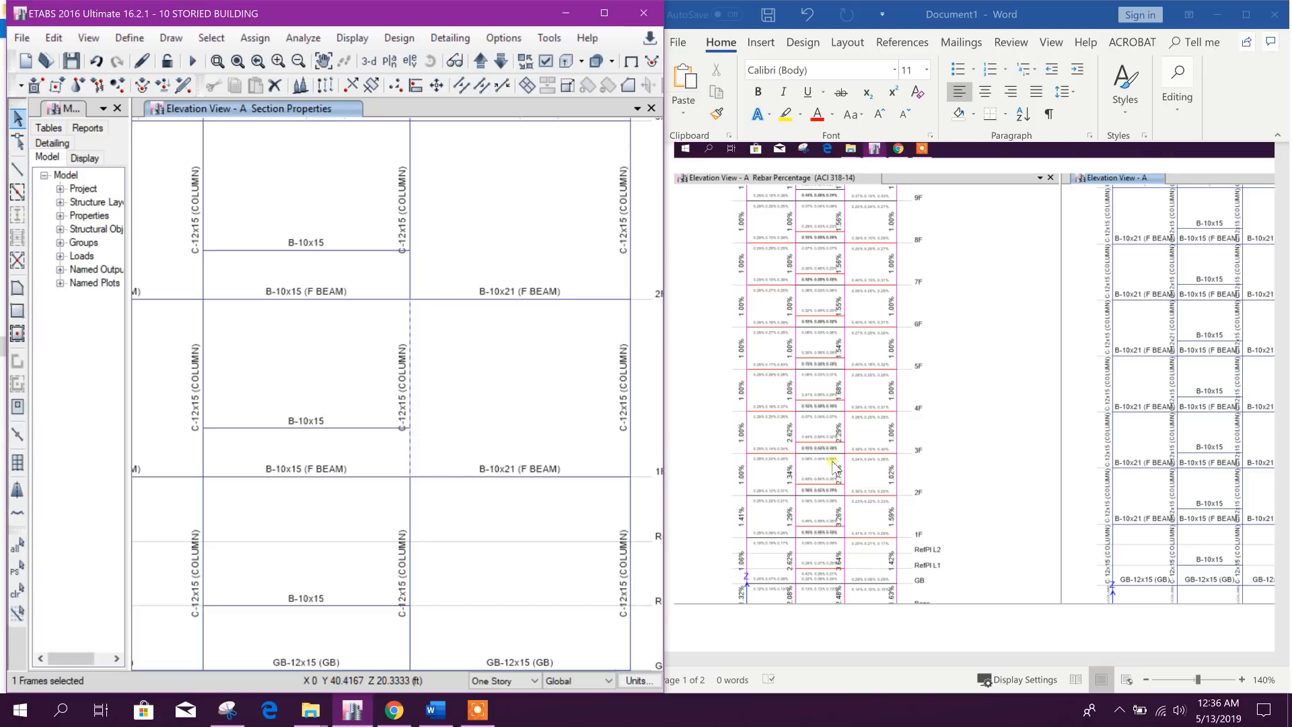
{"action": "middle_click_drag", "start_coordinate": [451, 250], "coordinate": [444, 512]}
{"action": "middle_click_drag", "start_coordinate": [464, 282], "coordinate": [478, 492]}
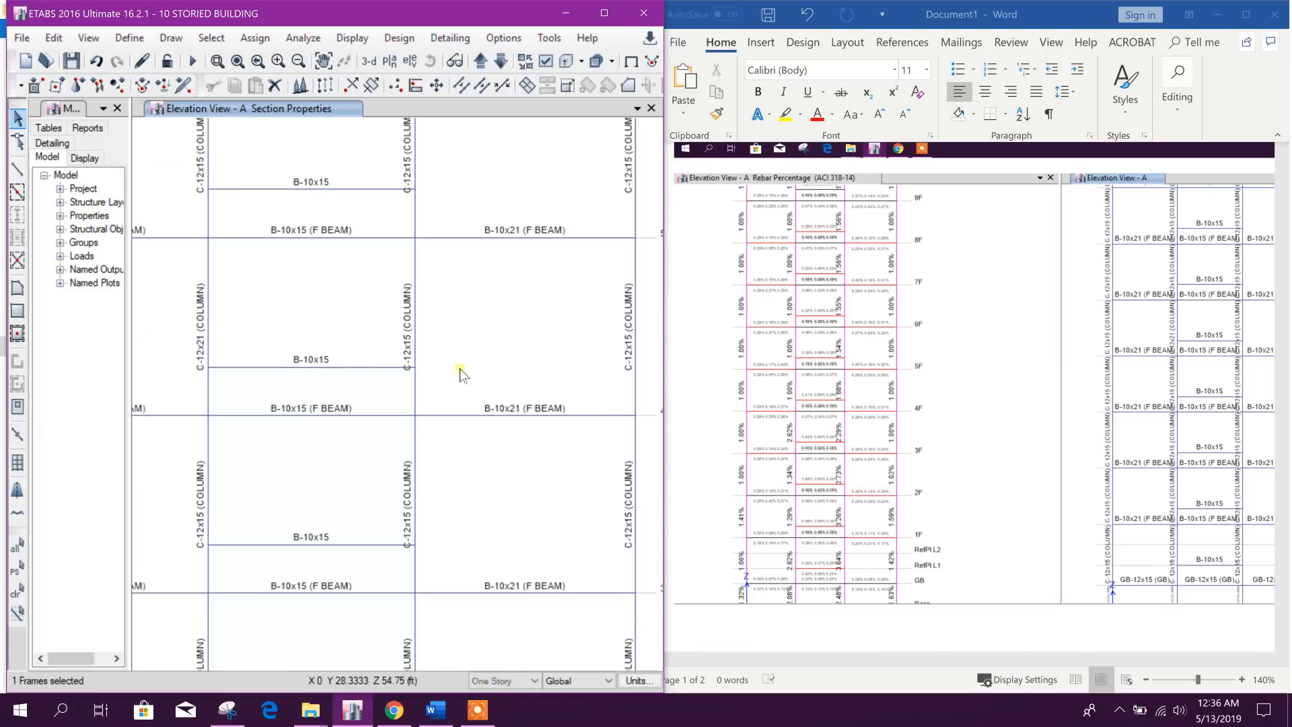
{"action": "middle_click_drag", "start_coordinate": [485, 252], "coordinate": [494, 510]}
{"action": "middle_click_drag", "start_coordinate": [471, 351], "coordinate": [458, 617]}
{"action": "middle_click_drag", "start_coordinate": [487, 426], "coordinate": [496, 320]}
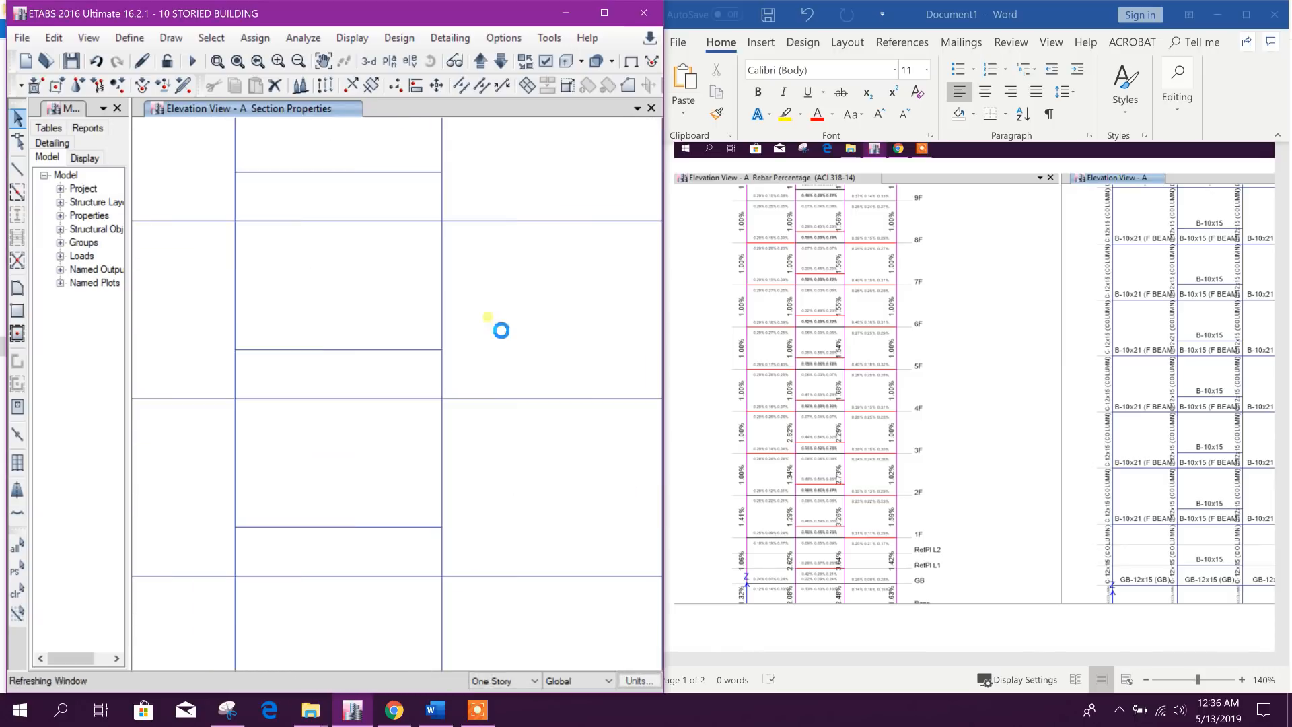
{"action": "middle_click_drag", "start_coordinate": [495, 575], "coordinate": [488, 362]}
{"action": "middle_click_drag", "start_coordinate": [483, 544], "coordinate": [481, 272]}
{"action": "middle_click_drag", "start_coordinate": [486, 590], "coordinate": [477, 353]}
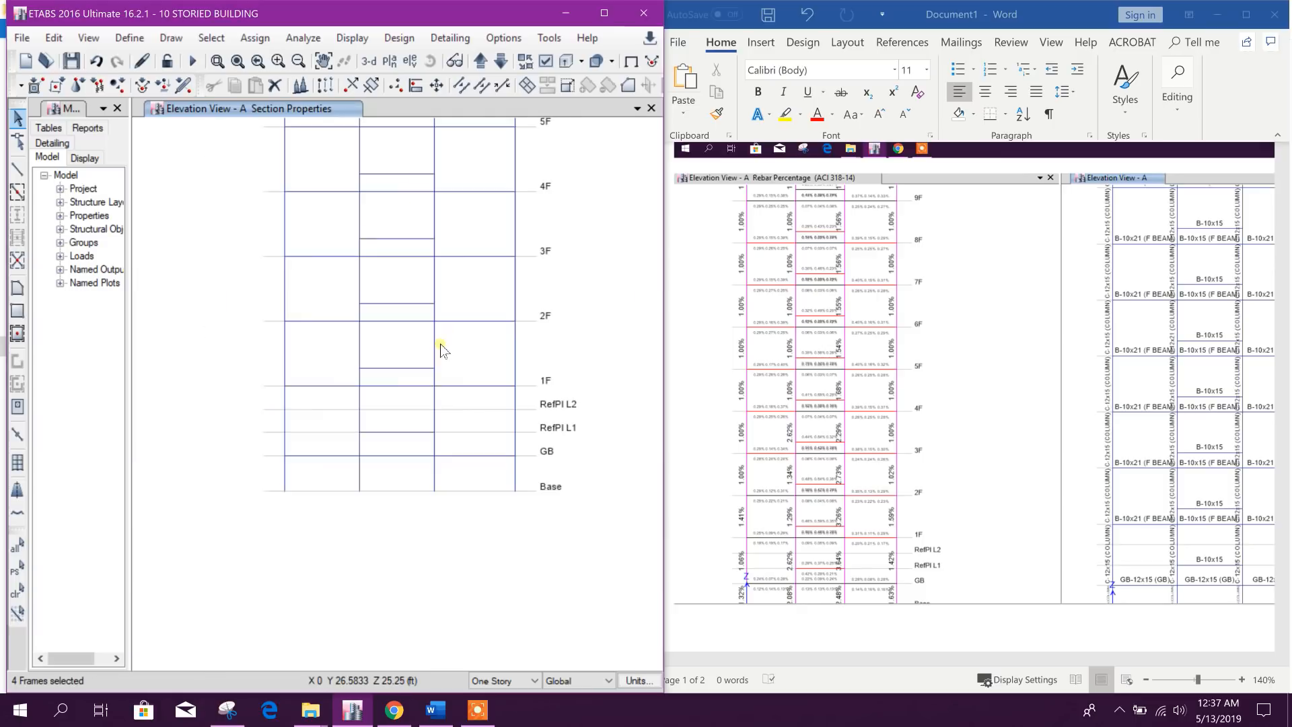
Step: Assign frame section C-12x18 to the grid 3 columns of elevation A from Base up to 4F
{"action": "scroll", "coordinate": [440, 349], "scroll_direction": "up", "scroll_amount": 4}
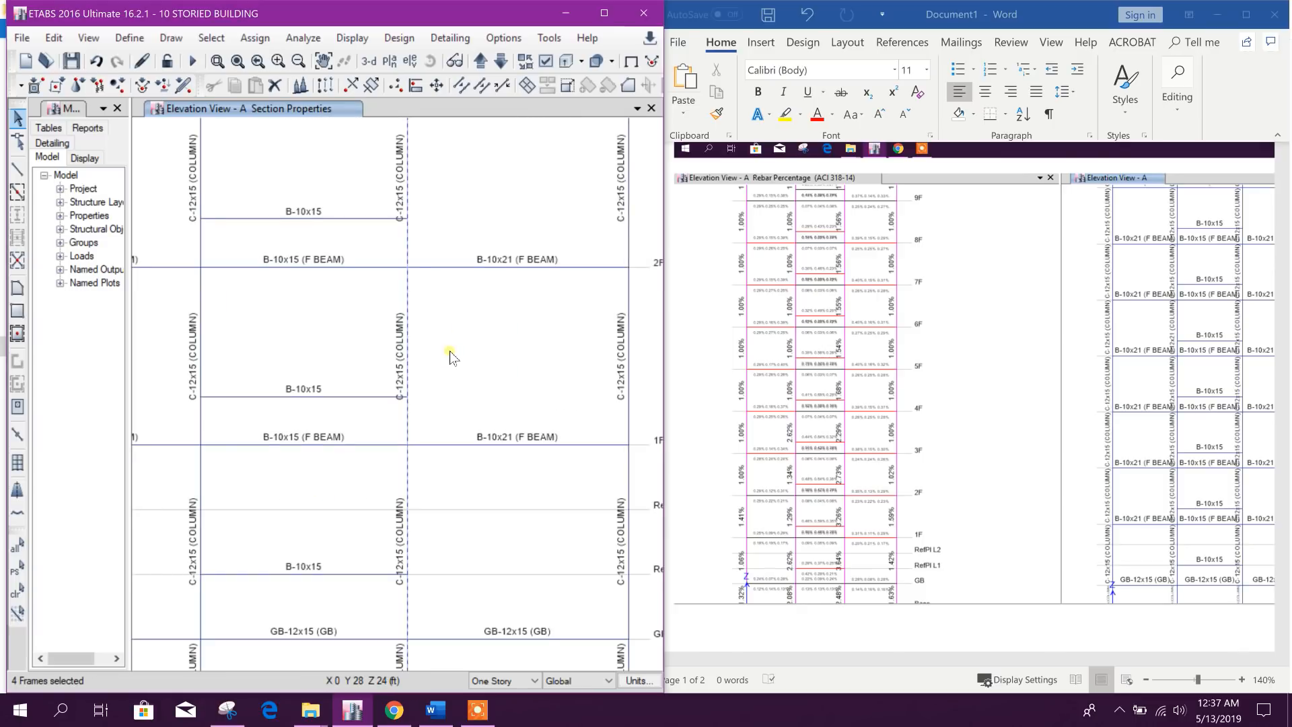
{"action": "scroll", "coordinate": [449, 355], "scroll_direction": "down", "scroll_amount": 3}
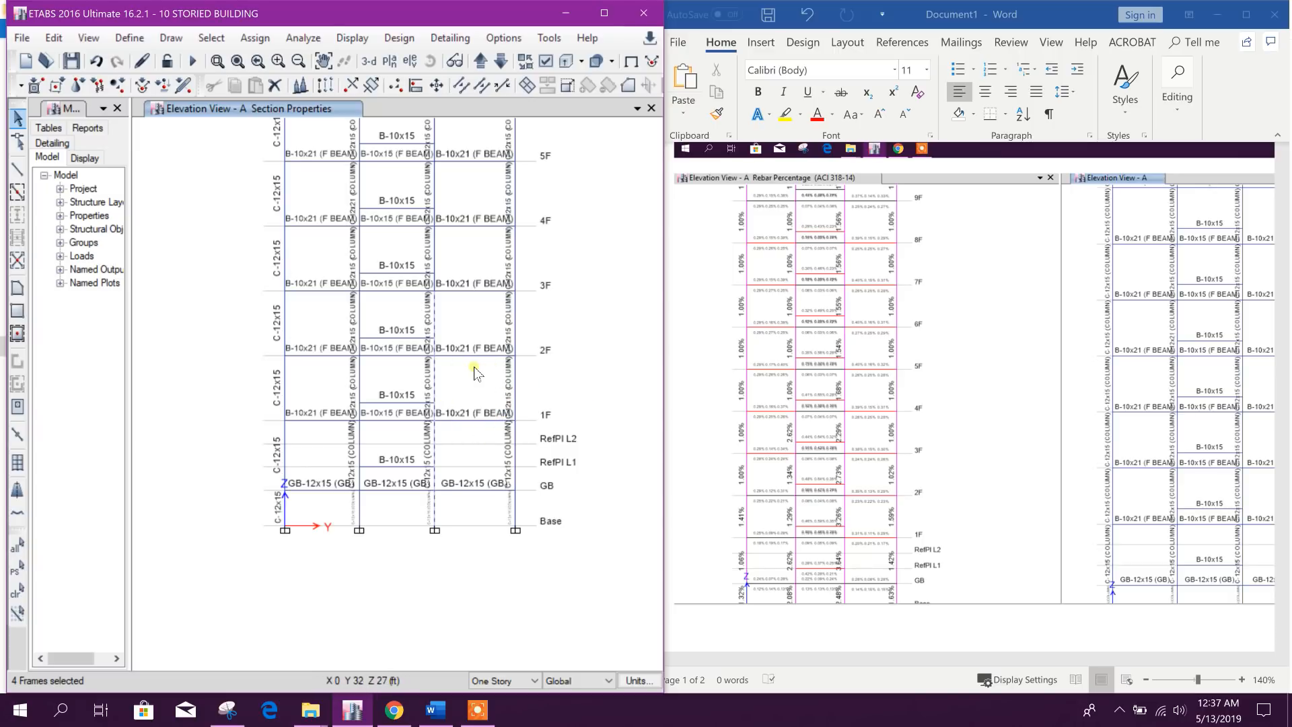
{"action": "middle_click_drag", "start_coordinate": [474, 373], "coordinate": [478, 411]}
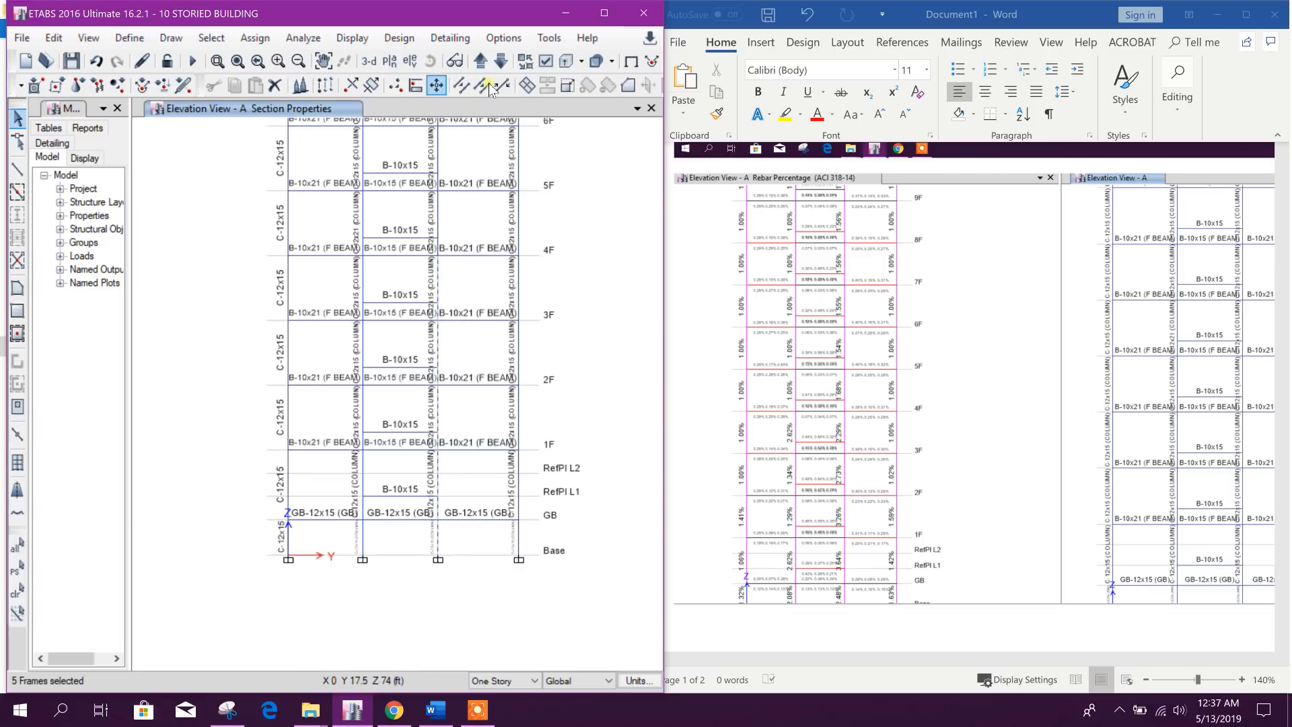
{"action": "left_click", "coordinate": [253, 38]}
{"action": "mouse_move", "coordinate": [281, 81]}
{"action": "left_click", "coordinate": [471, 82]}
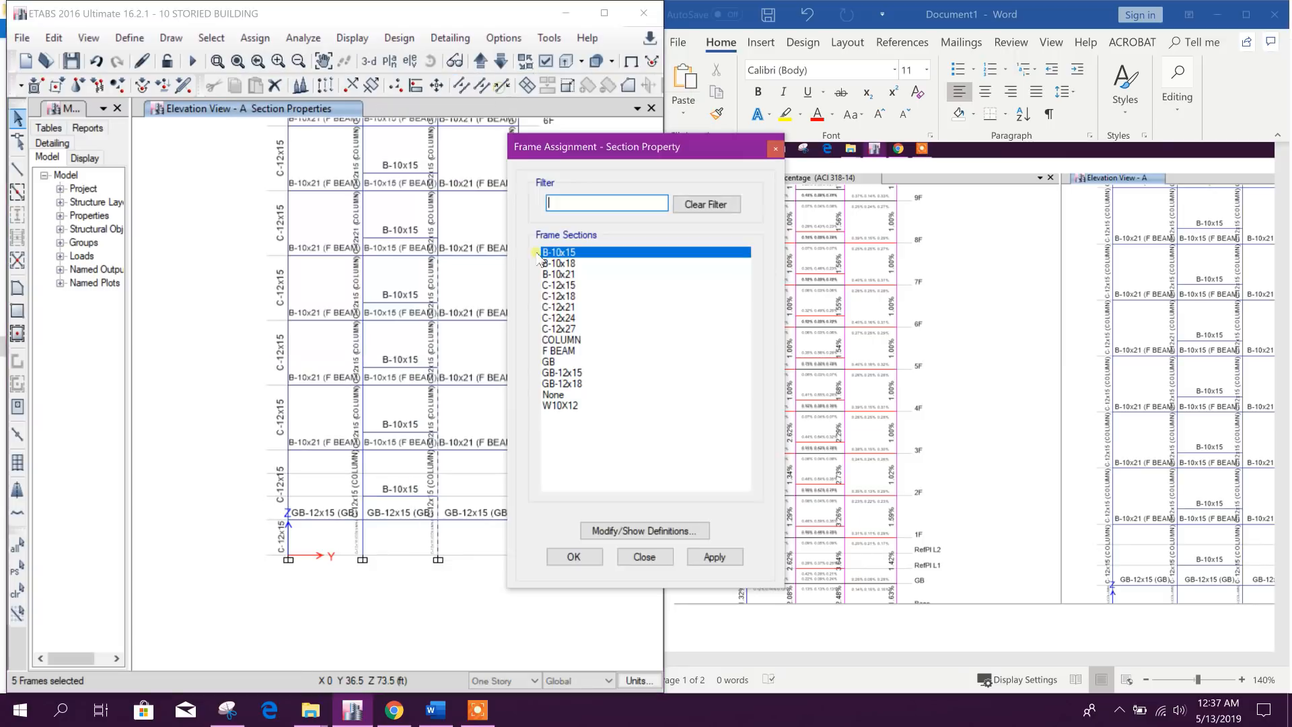
{"action": "left_click", "coordinate": [572, 296]}
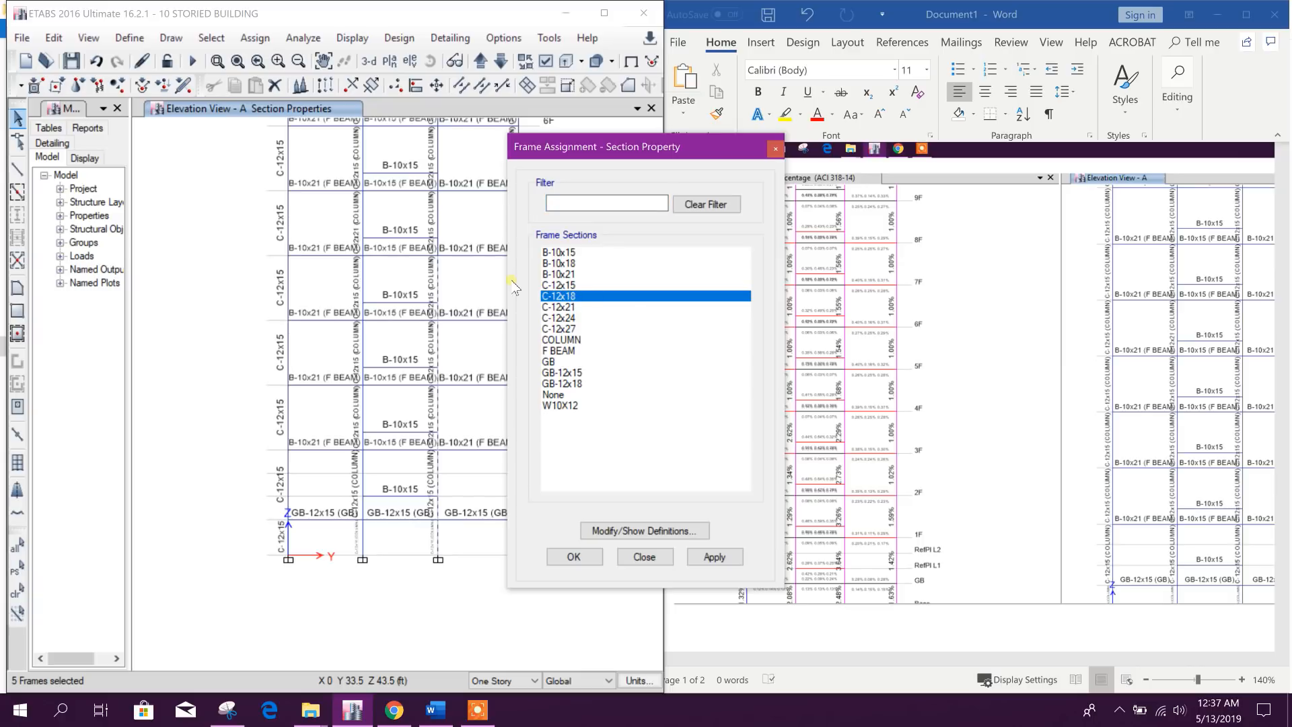
{"action": "left_click", "coordinate": [715, 557]}
{"action": "left_click", "coordinate": [644, 557]}
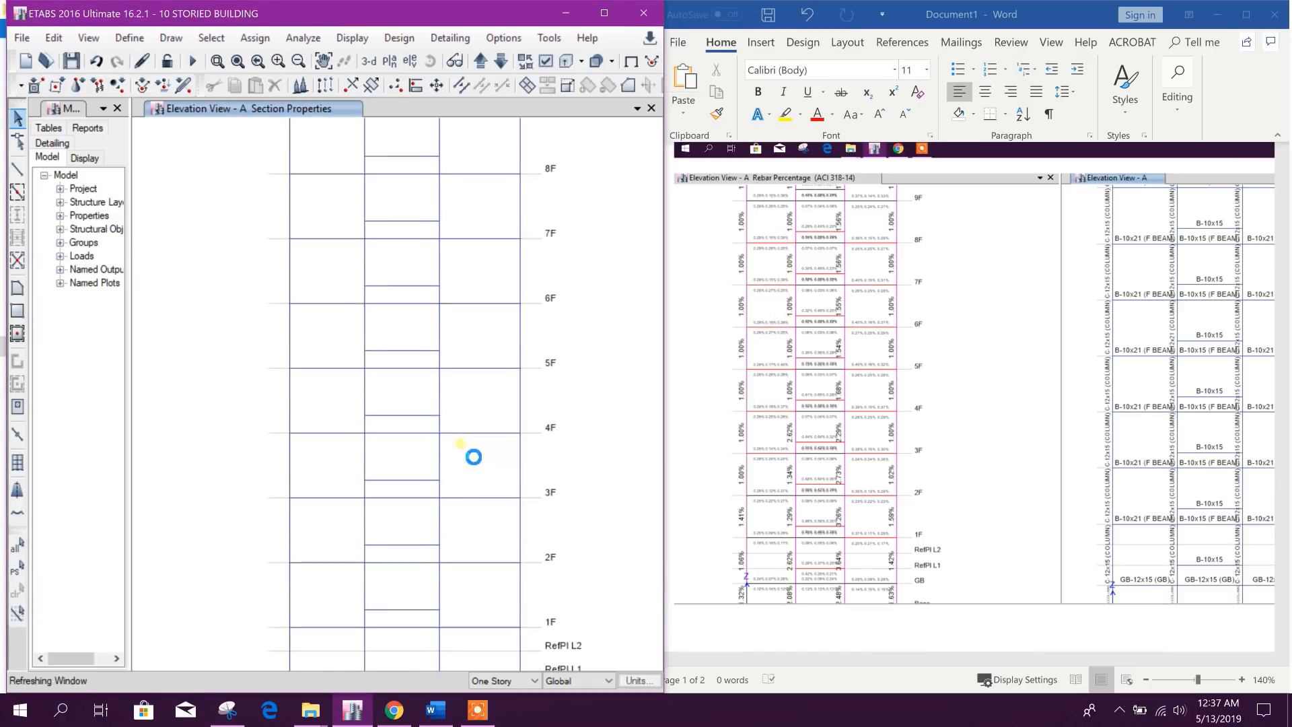
Step: Select the grid 3 columns of elevation A from 4F up to STTOP
{"action": "left_click_drag", "start_coordinate": [452, 389], "coordinate": [397, 330]}
{"action": "middle_click_drag", "start_coordinate": [441, 315], "coordinate": [447, 423]}
{"action": "left_click_drag", "start_coordinate": [467, 369], "coordinate": [406, 361]}
{"action": "left_click_drag", "start_coordinate": [467, 308], "coordinate": [414, 303]}
{"action": "left_click_drag", "start_coordinate": [471, 242], "coordinate": [420, 239]}
{"action": "left_click_drag", "start_coordinate": [478, 180], "coordinate": [407, 192]}
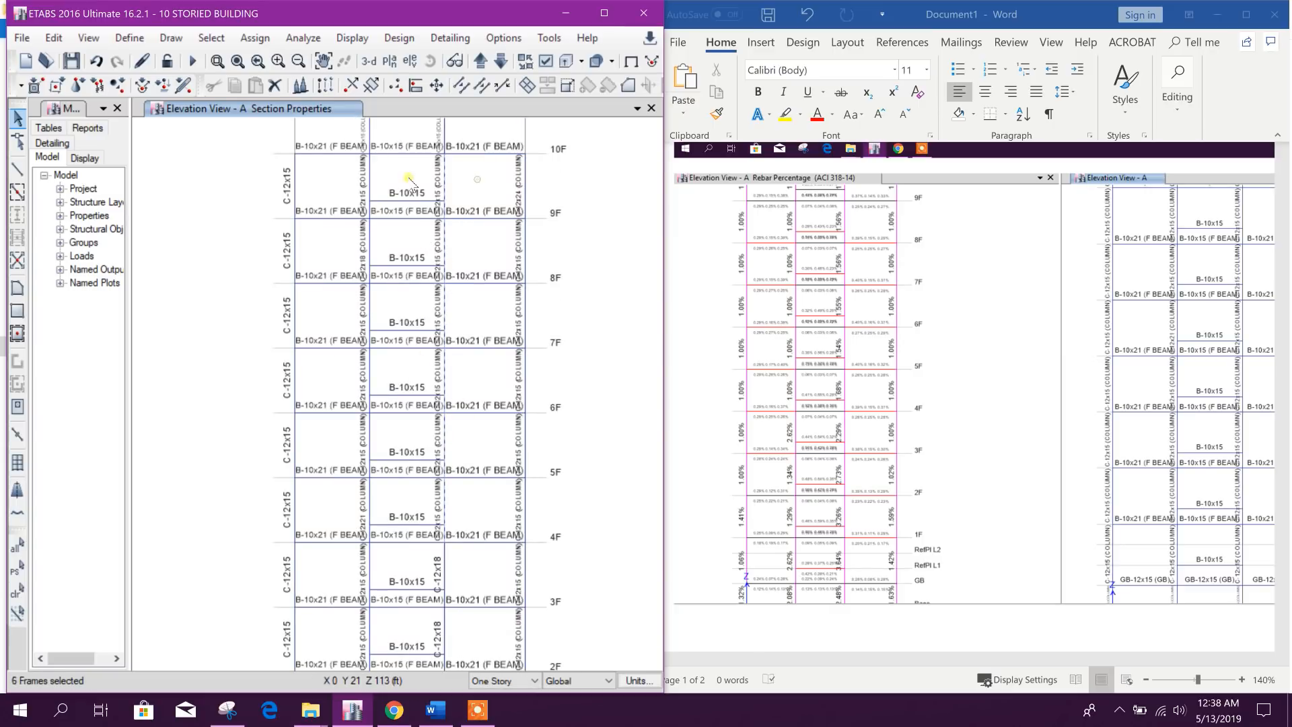
{"action": "middle_click_drag", "start_coordinate": [407, 193], "coordinate": [407, 299]}
{"action": "left_click_drag", "start_coordinate": [458, 233], "coordinate": [408, 235]}
Step: Add the grid 2 columns of elevation A from STTOP down to 4F to the selection
{"action": "left_click", "coordinate": [357, 282]}
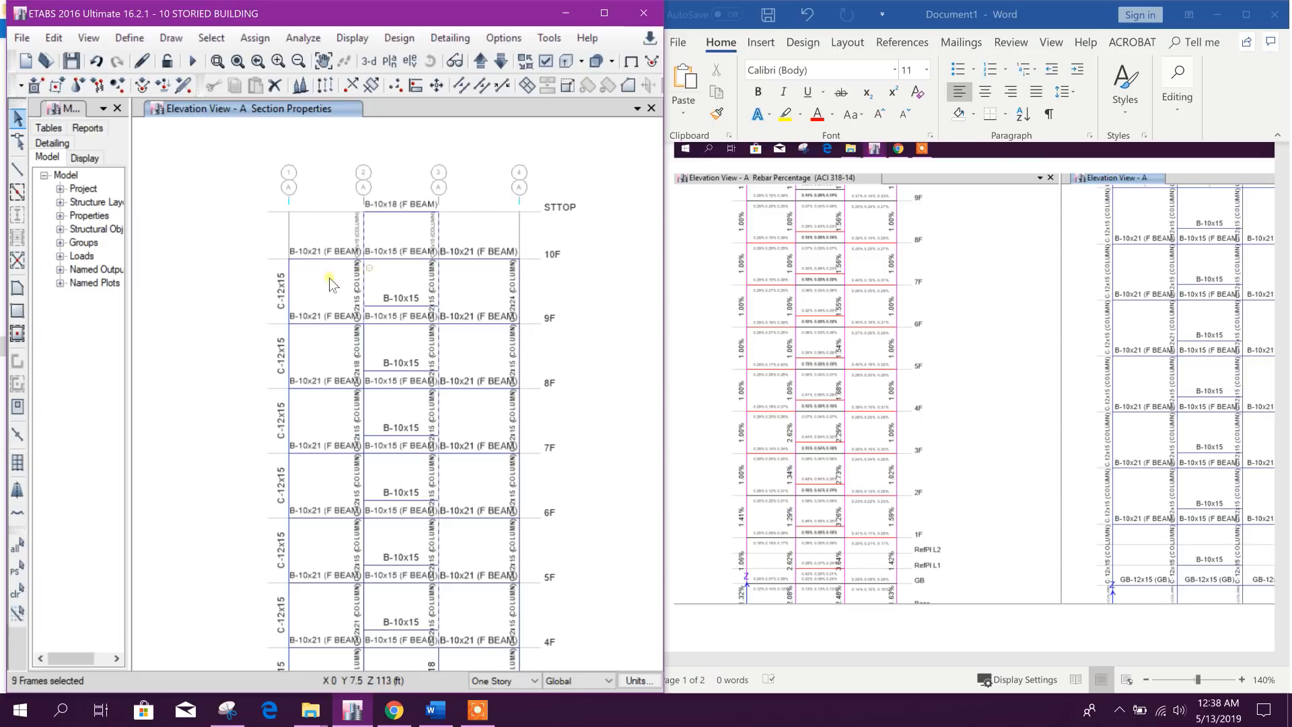
{"action": "left_click", "coordinate": [358, 348]}
{"action": "left_click_drag", "start_coordinate": [372, 413], "coordinate": [330, 412]}
{"action": "middle_click_drag", "start_coordinate": [373, 492], "coordinate": [413, 371]}
{"action": "left_click_drag", "start_coordinate": [419, 359], "coordinate": [377, 358]}
{"action": "left_click_drag", "start_coordinate": [414, 415], "coordinate": [357, 415]}
{"action": "left_click_drag", "start_coordinate": [421, 489], "coordinate": [385, 490]}
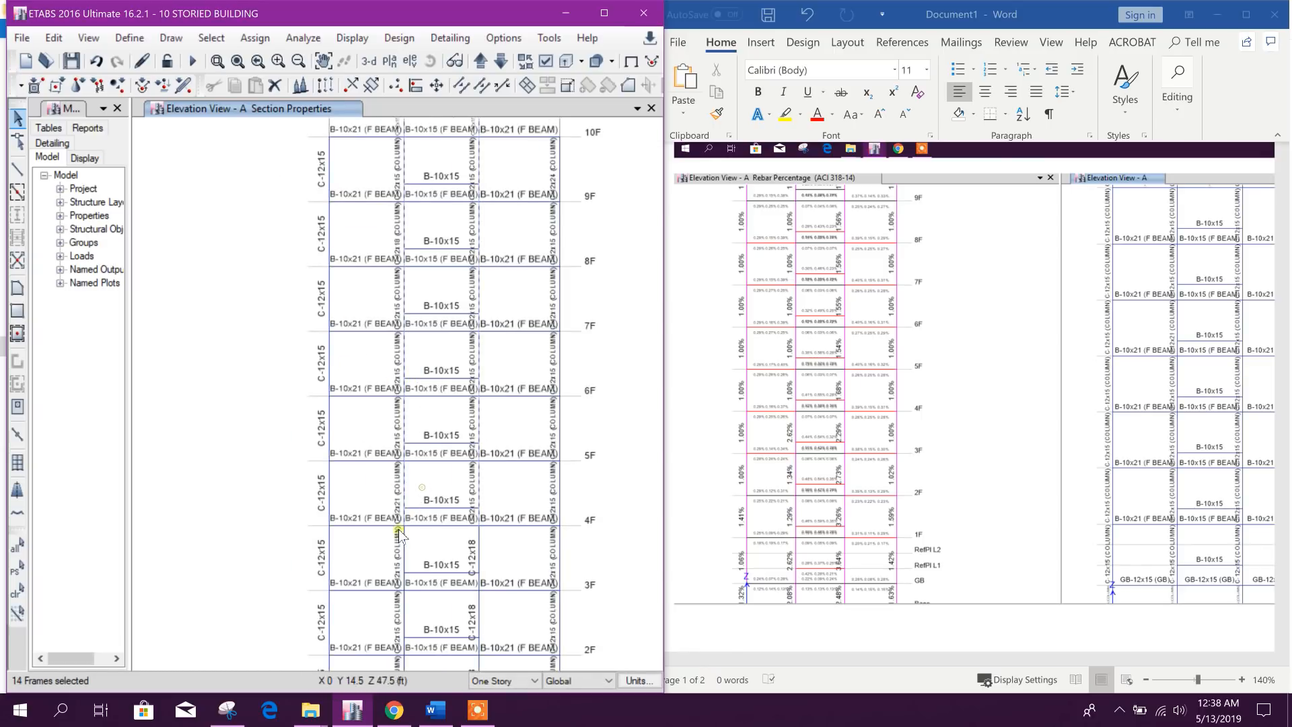
Step: Add the grid 2 columns from 4F down to Base to the selection, and deselect the B-10x15 beams caught with them
{"action": "middle_click_drag", "start_coordinate": [409, 562], "coordinate": [449, 438]}
{"action": "scroll", "coordinate": [453, 434], "scroll_direction": "up", "scroll_amount": 3}
{"action": "left_click_drag", "start_coordinate": [456, 432], "coordinate": [370, 421]}
{"action": "middle_click_drag", "start_coordinate": [452, 558], "coordinate": [450, 377]}
{"action": "left_click_drag", "start_coordinate": [465, 437], "coordinate": [388, 415]}
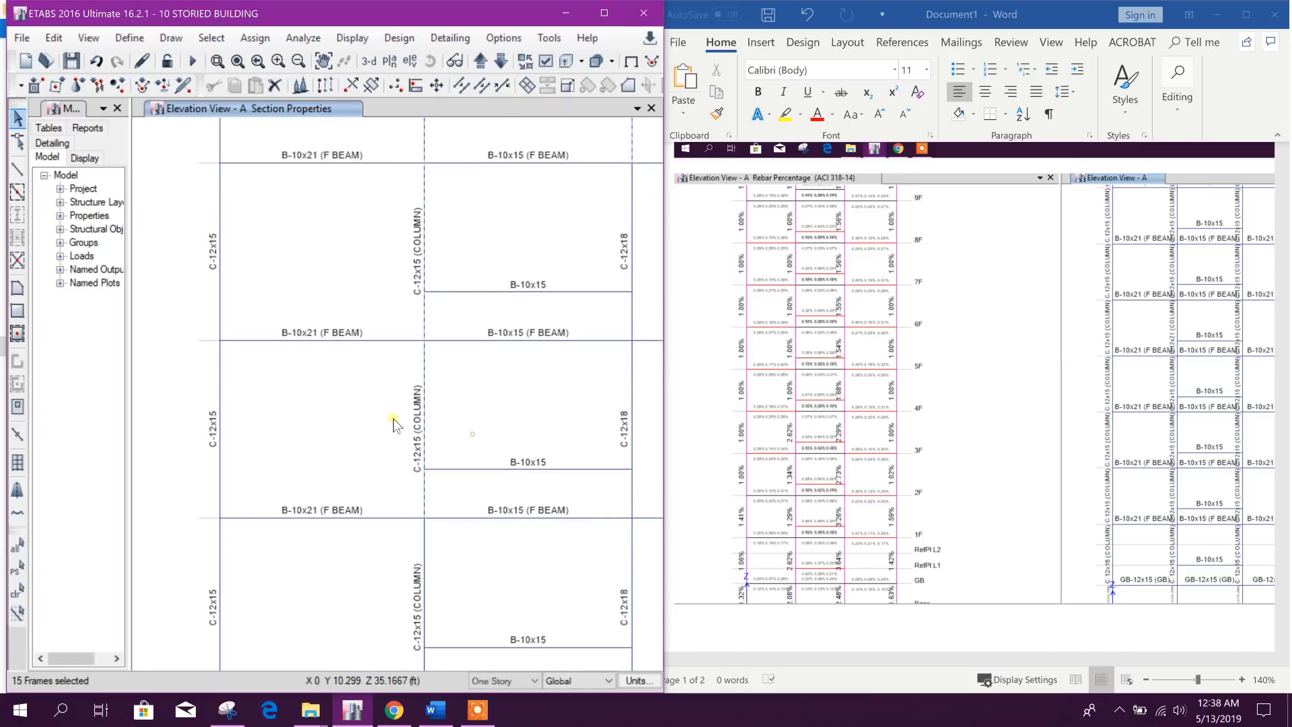
{"action": "middle_click_drag", "start_coordinate": [466, 553], "coordinate": [442, 340]}
{"action": "left_click_drag", "start_coordinate": [438, 390], "coordinate": [450, 567]}
{"action": "scroll", "coordinate": [438, 409], "scroll_direction": "down", "scroll_amount": 3}
{"action": "left_click", "coordinate": [445, 482]}
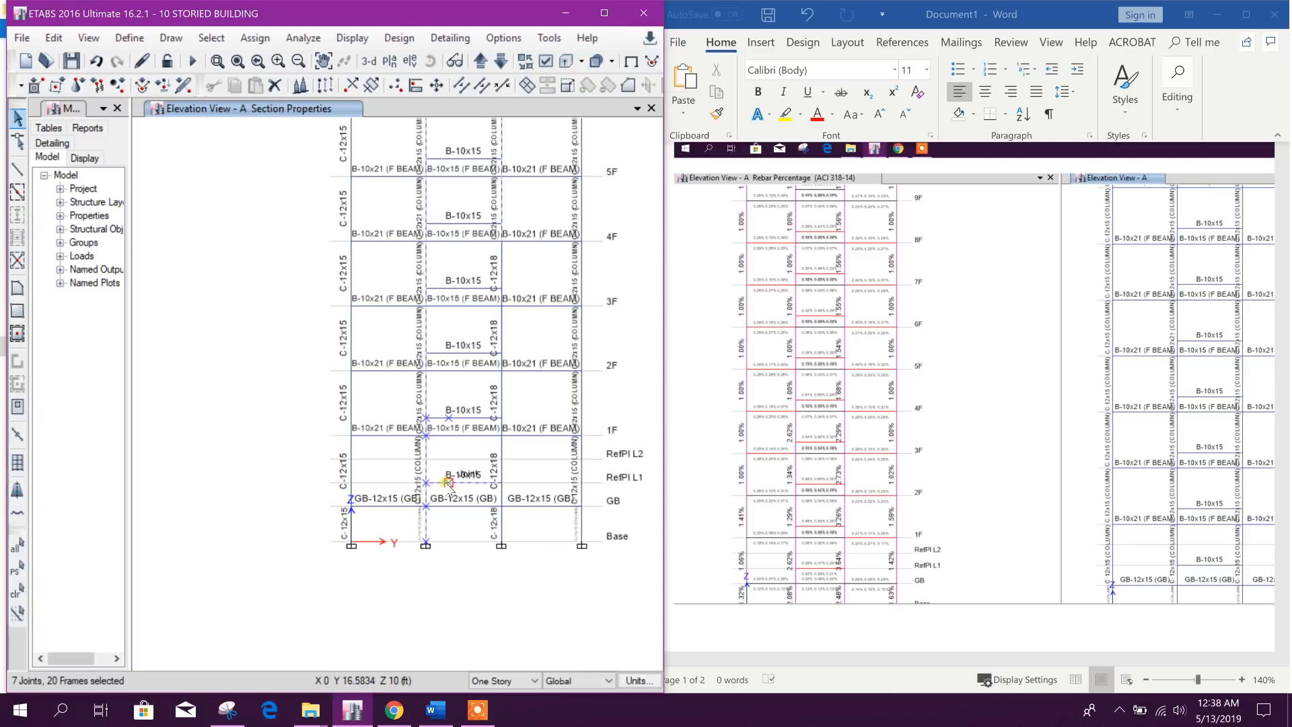
{"action": "left_click", "coordinate": [444, 482]}
{"action": "left_click", "coordinate": [448, 417]}
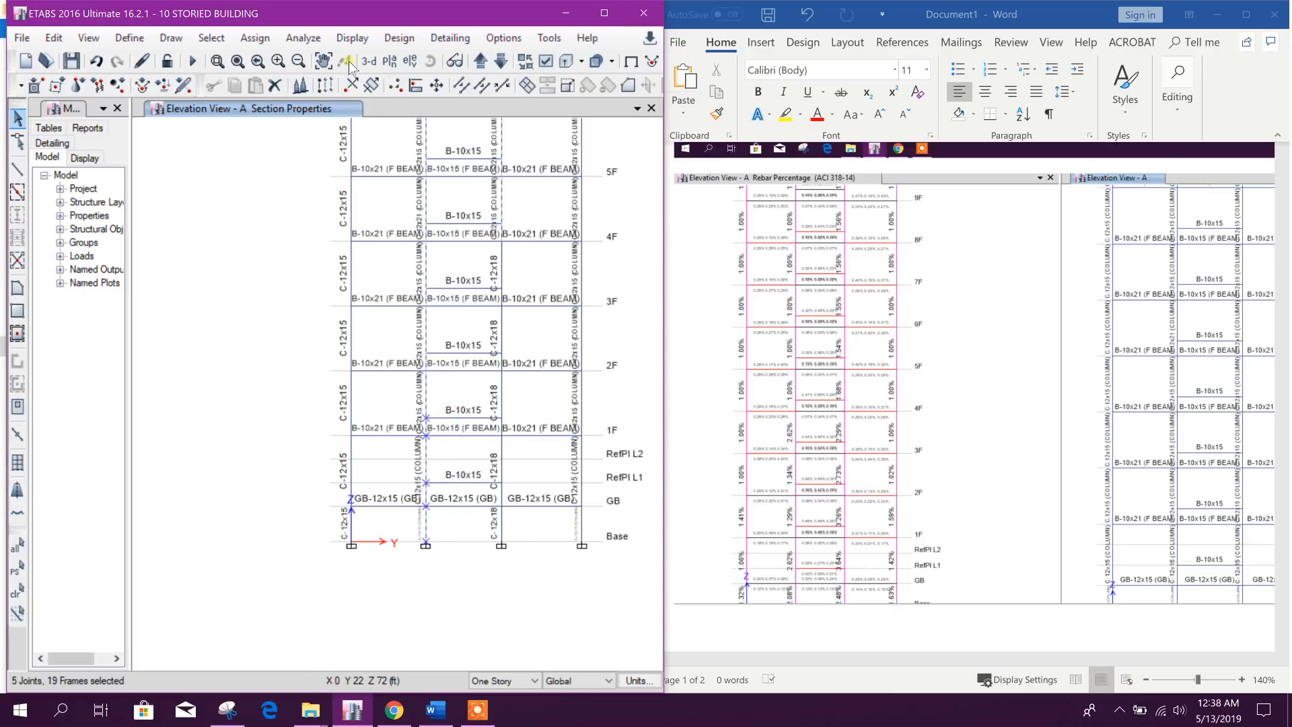
Step: Assign frame section C-12x15 to the selected grid 2 and grid 3 columns
{"action": "left_click", "coordinate": [255, 37]}
{"action": "mouse_move", "coordinate": [281, 81]}
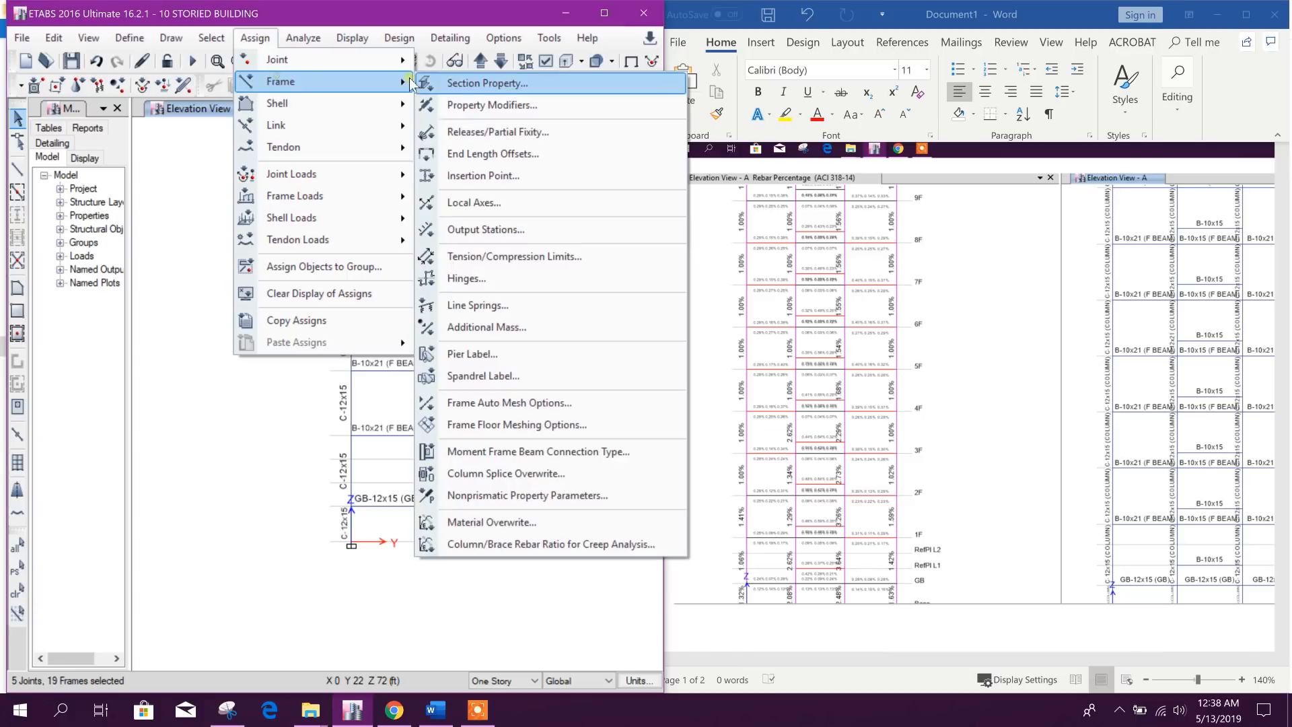
{"action": "left_click", "coordinate": [494, 83]}
{"action": "left_click", "coordinate": [558, 285]}
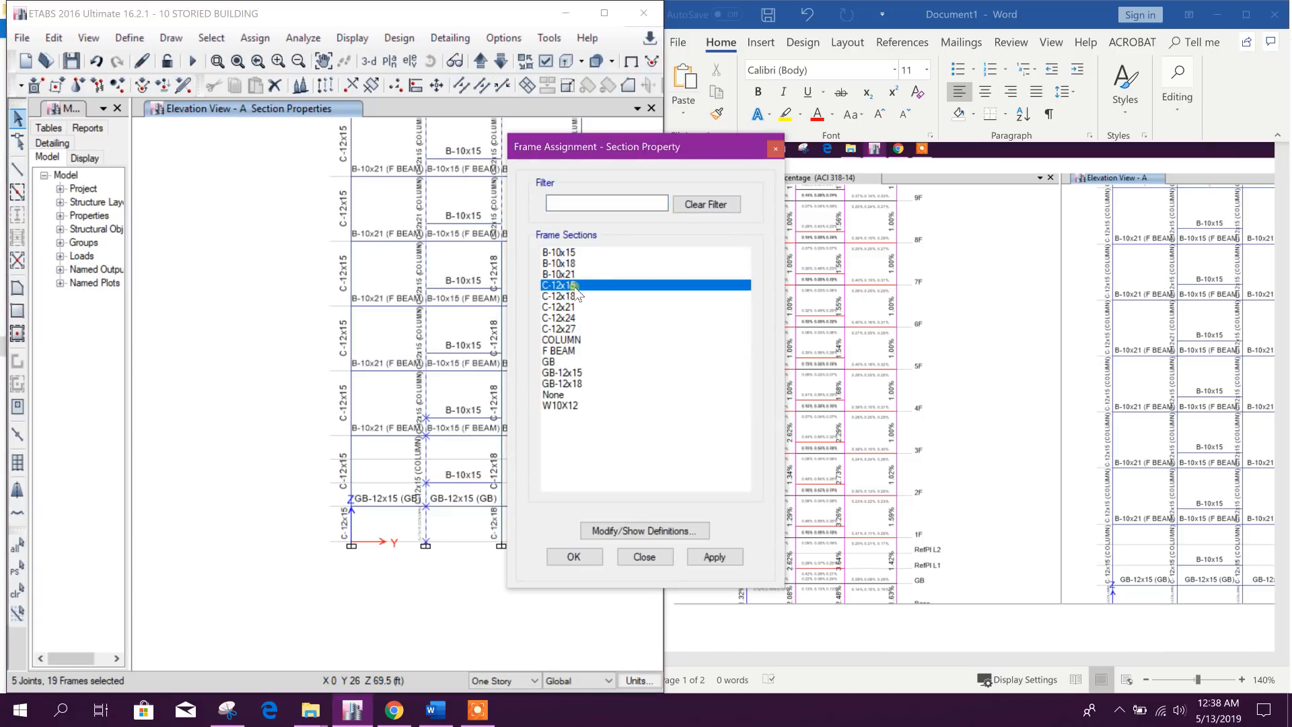
{"action": "left_click", "coordinate": [712, 557]}
{"action": "left_click", "coordinate": [644, 556]}
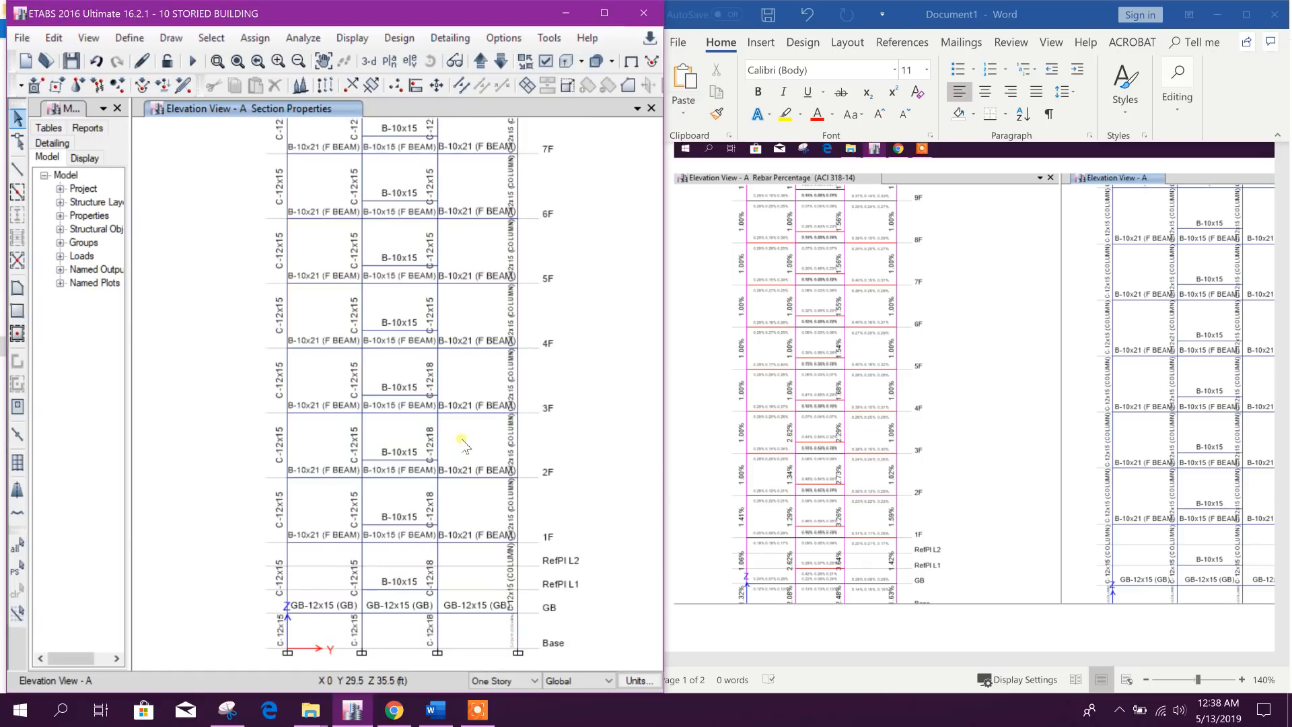
Step: Assign frame section C-12x15 to all grid 4 columns of elevation A over the full height
{"action": "middle_click_drag", "start_coordinate": [528, 313], "coordinate": [438, 349]}
{"action": "middle_click_drag", "start_coordinate": [455, 551], "coordinate": [478, 580]}
{"action": "scroll", "coordinate": [463, 506], "scroll_direction": "up", "scroll_amount": 3}
{"action": "scroll", "coordinate": [471, 509], "scroll_direction": "down", "scroll_amount": 3}
{"action": "middle_click_drag", "start_coordinate": [424, 284], "coordinate": [411, 378]}
{"action": "middle_click_drag", "start_coordinate": [508, 617], "coordinate": [520, 497]}
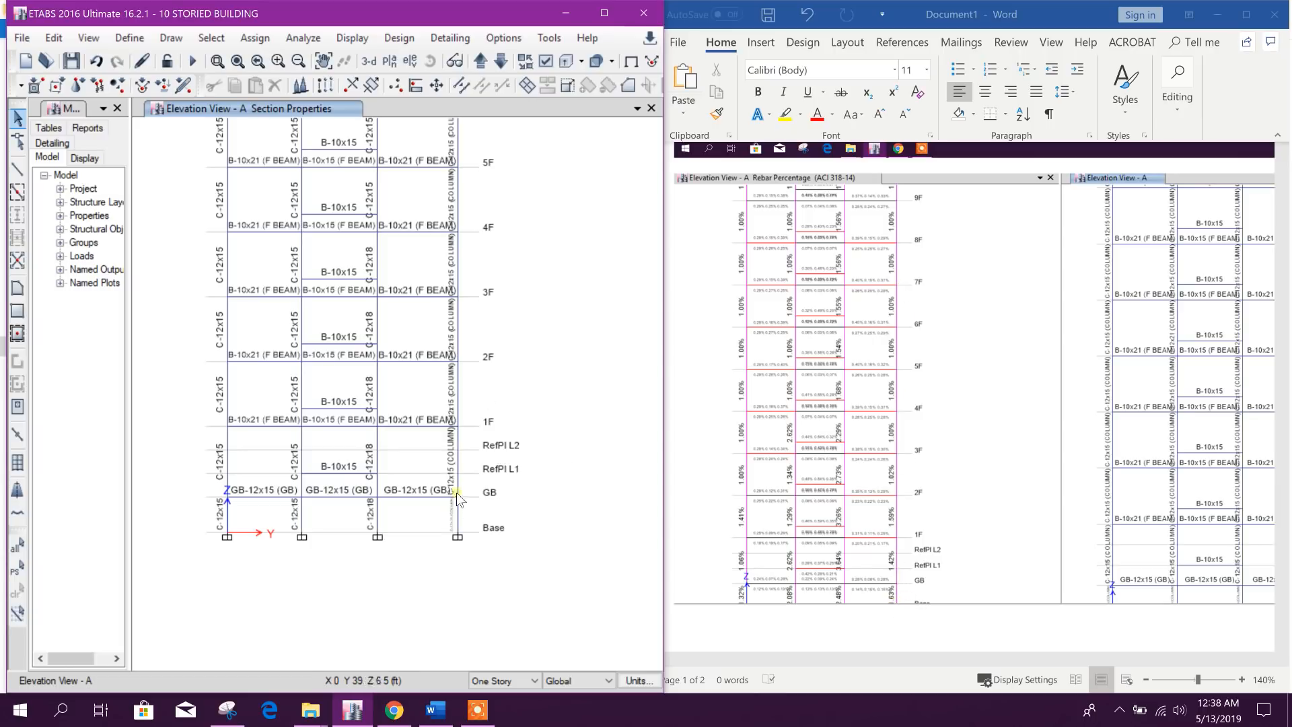
{"action": "scroll", "coordinate": [461, 553], "scroll_direction": "down", "scroll_amount": 5}
{"action": "left_click_drag", "start_coordinate": [452, 276], "coordinate": [491, 582]}
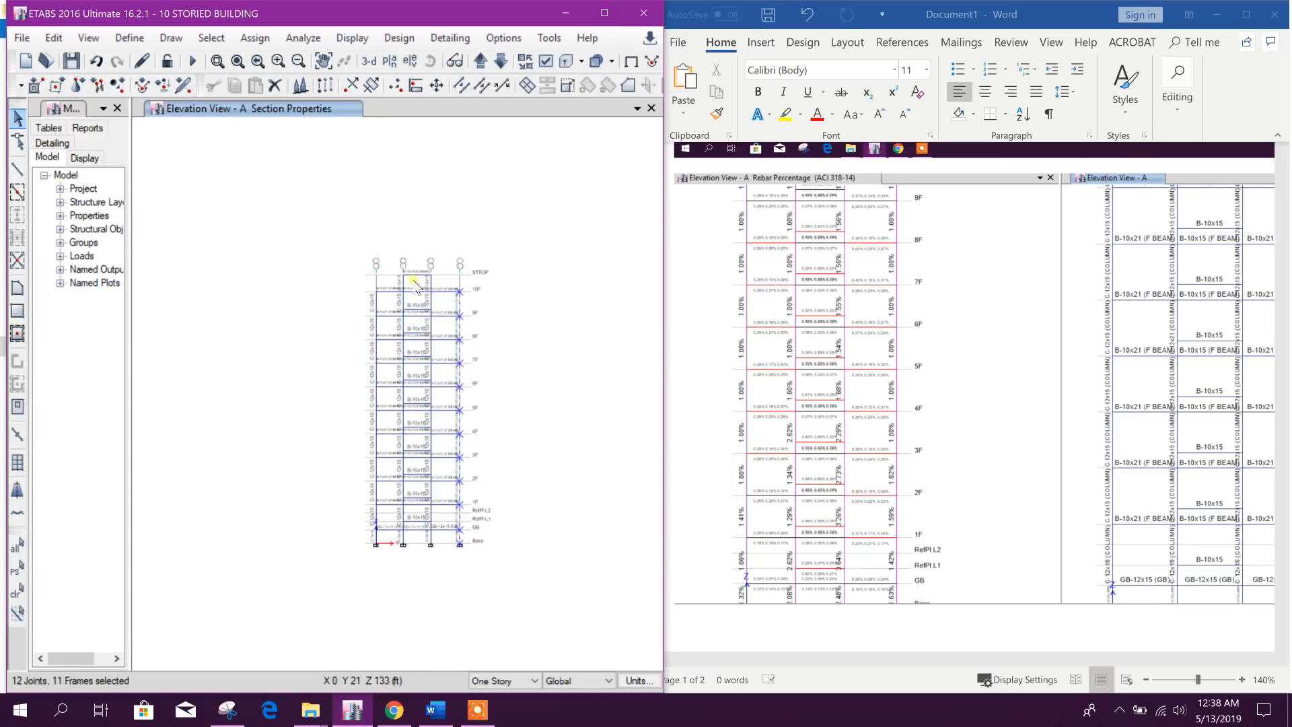
{"action": "left_click", "coordinate": [255, 37]}
{"action": "mouse_move", "coordinate": [274, 82]}
{"action": "left_click", "coordinate": [467, 85]}
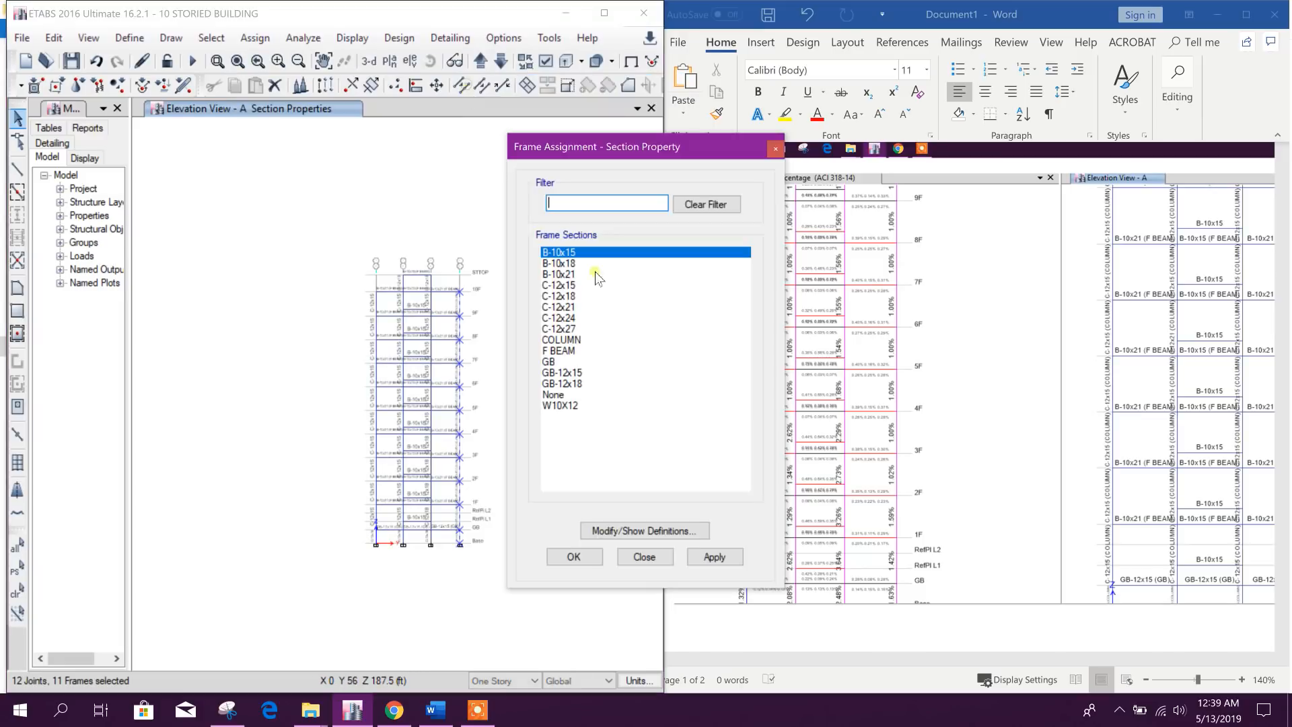
{"action": "left_click", "coordinate": [570, 290]}
{"action": "left_click", "coordinate": [714, 557]}
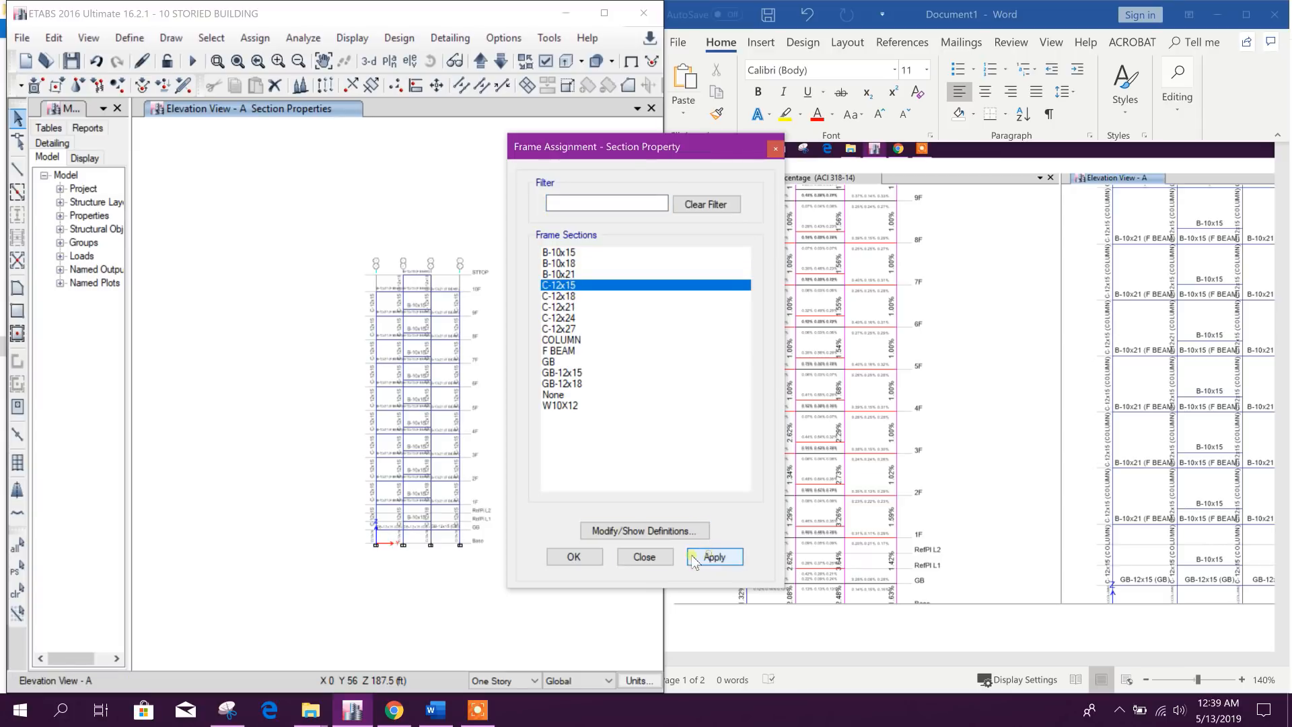
{"action": "left_click", "coordinate": [644, 557]}
Step: Switch the model view to elevation B and bring the elevation C rebar percentage capture into view in Word
{"action": "scroll", "coordinate": [474, 408], "scroll_direction": "up", "scroll_amount": 5}
{"action": "left_click_drag", "start_coordinate": [479, 427], "coordinate": [522, 457]}
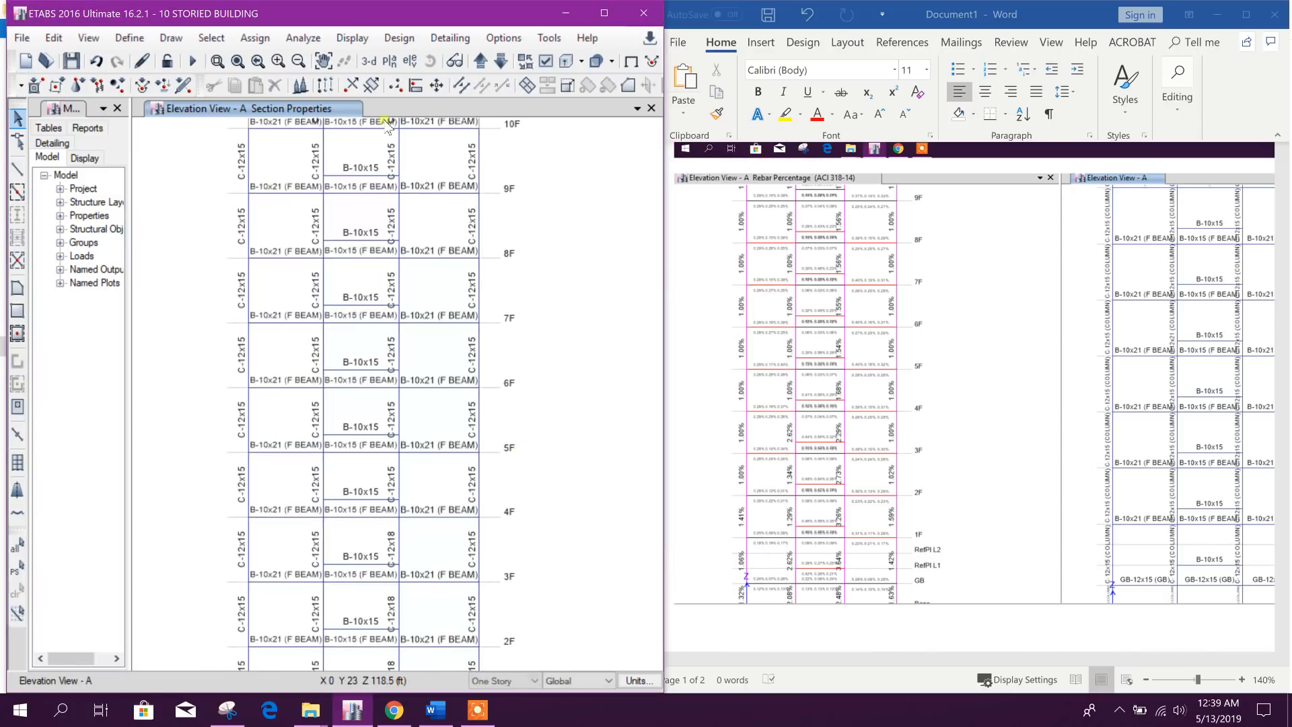
{"action": "left_click", "coordinate": [479, 62]}
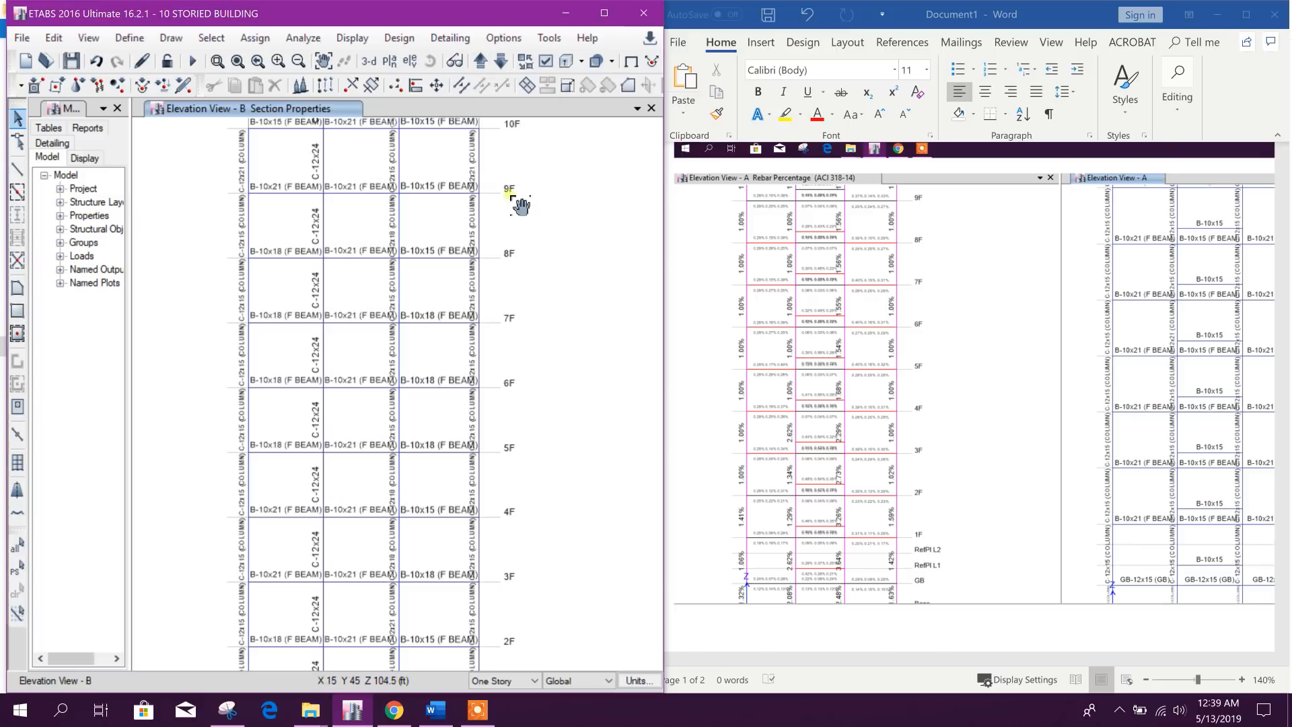
{"action": "left_click", "coordinate": [969, 264]}
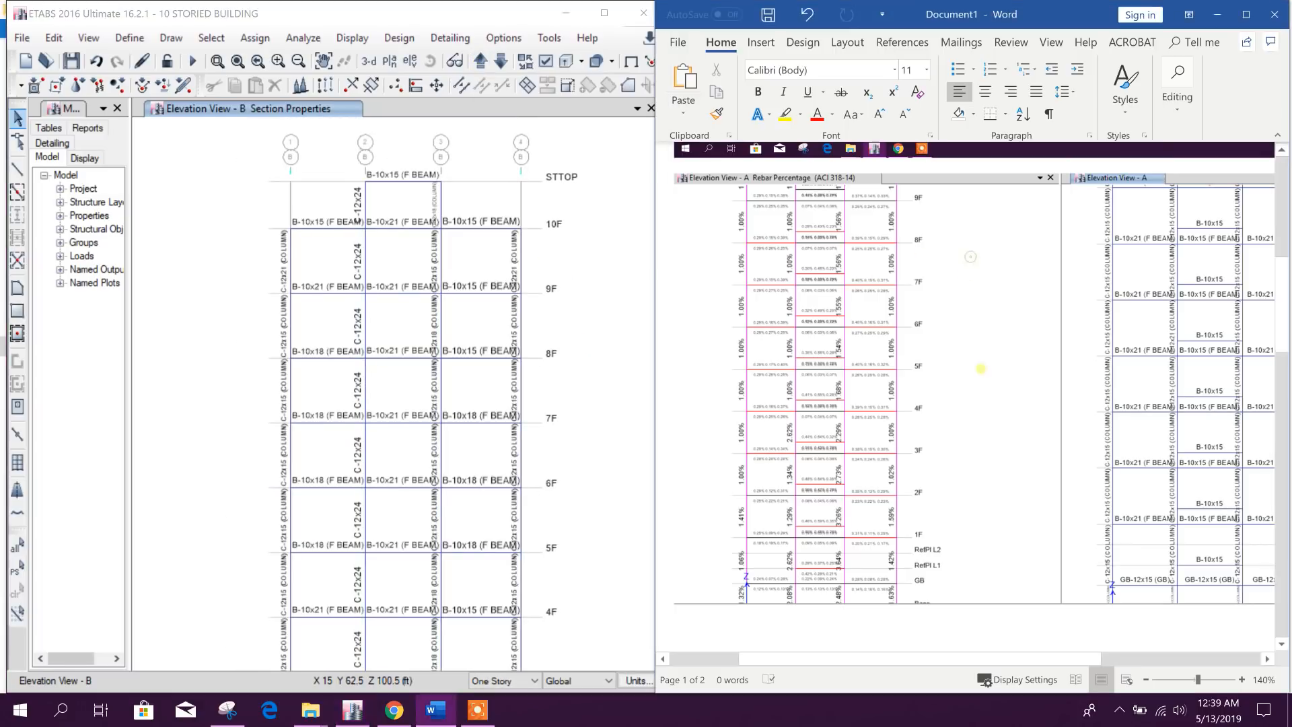
{"action": "scroll", "coordinate": [984, 411], "scroll_direction": "down", "scroll_amount": 10}
{"action": "scroll", "coordinate": [982, 418], "scroll_direction": "down", "scroll_amount": 5}
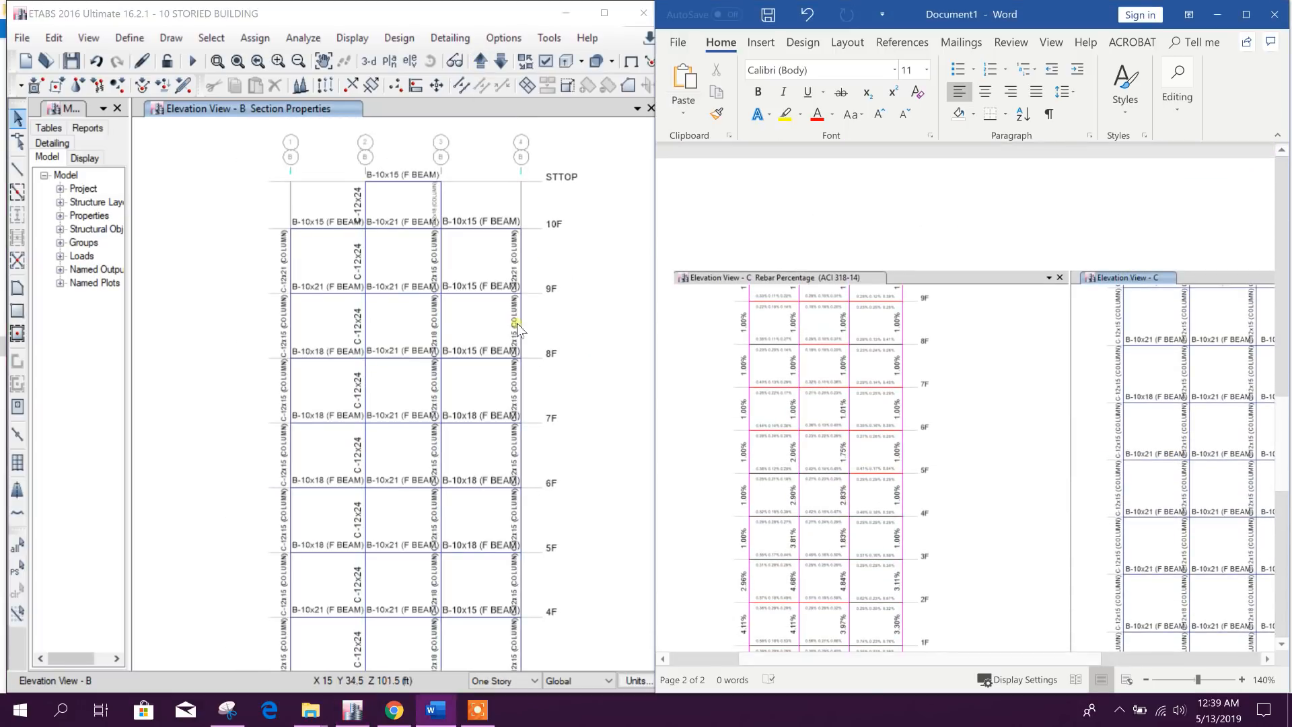
Step: Compare the elevation B rebar percentages captured in Word with the column sections shown in the ETABS elevation B view
{"action": "scroll", "coordinate": [937, 376], "scroll_direction": "up", "scroll_amount": 10}
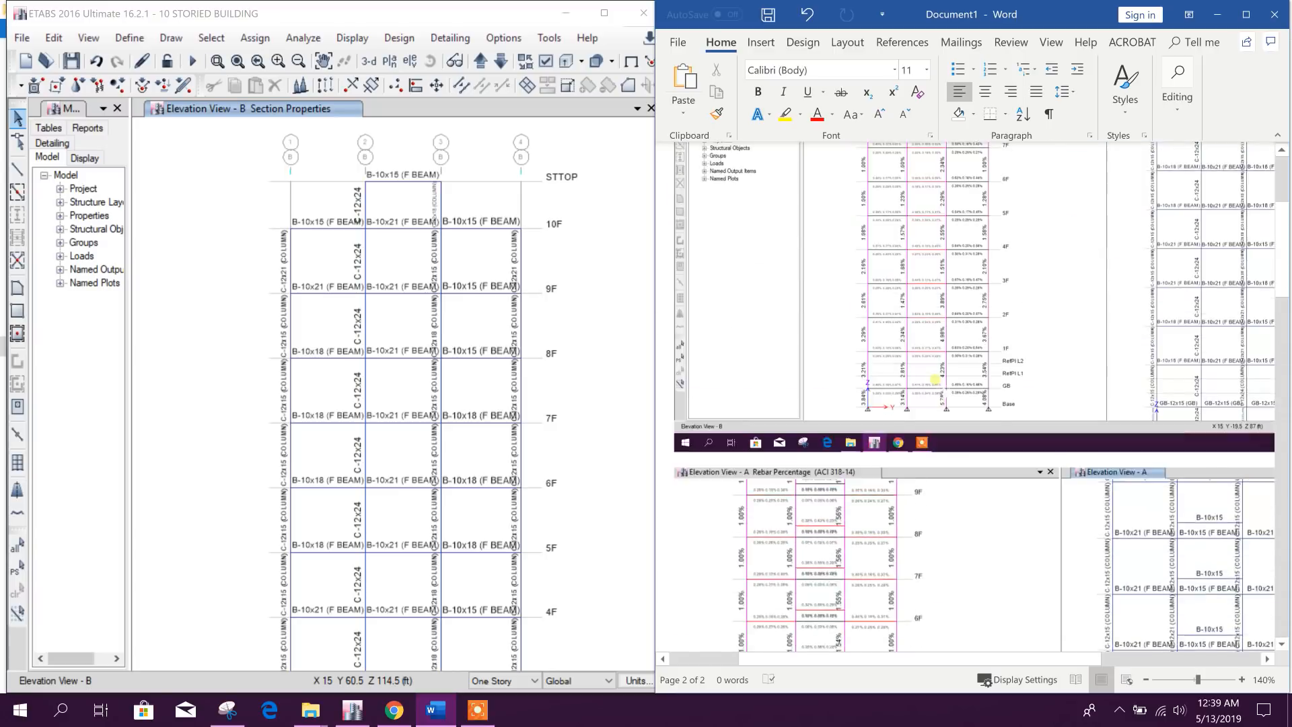
{"action": "scroll", "coordinate": [935, 380], "scroll_direction": "up", "scroll_amount": 4}
{"action": "scroll", "coordinate": [877, 354], "scroll_direction": "down", "scroll_amount": 1}
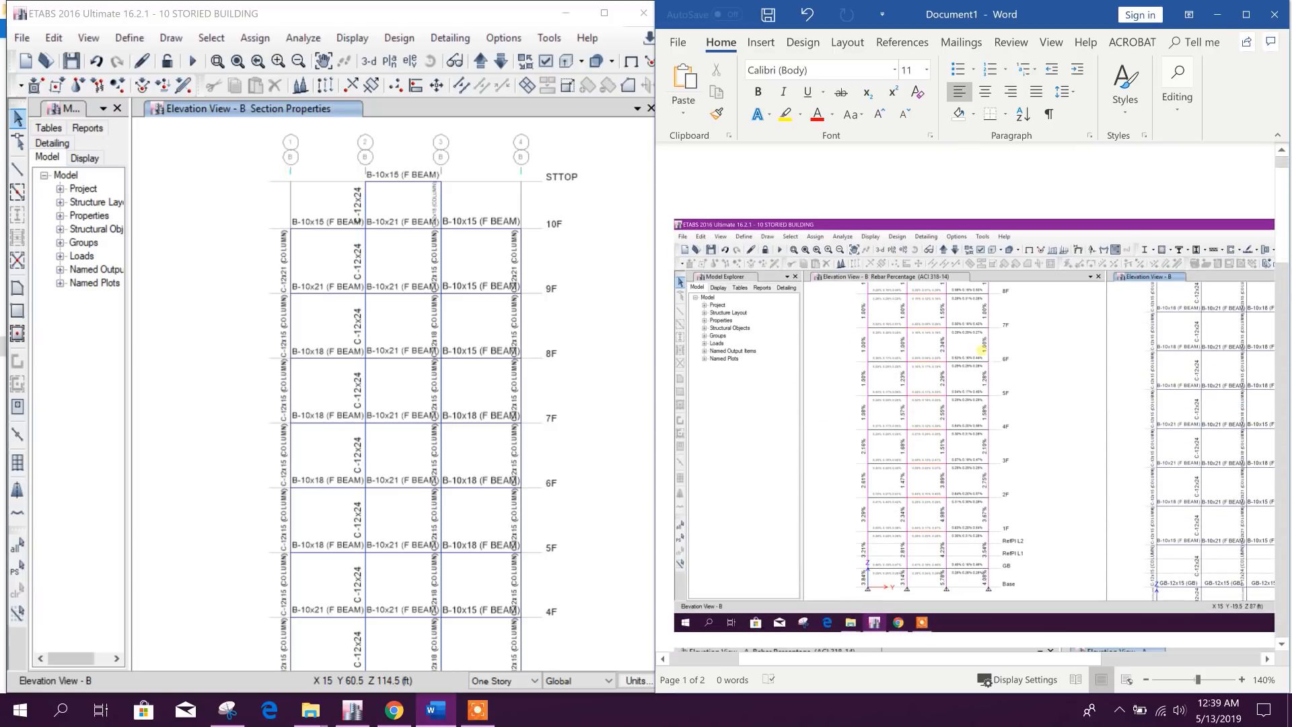
{"action": "left_click", "coordinate": [391, 221]}
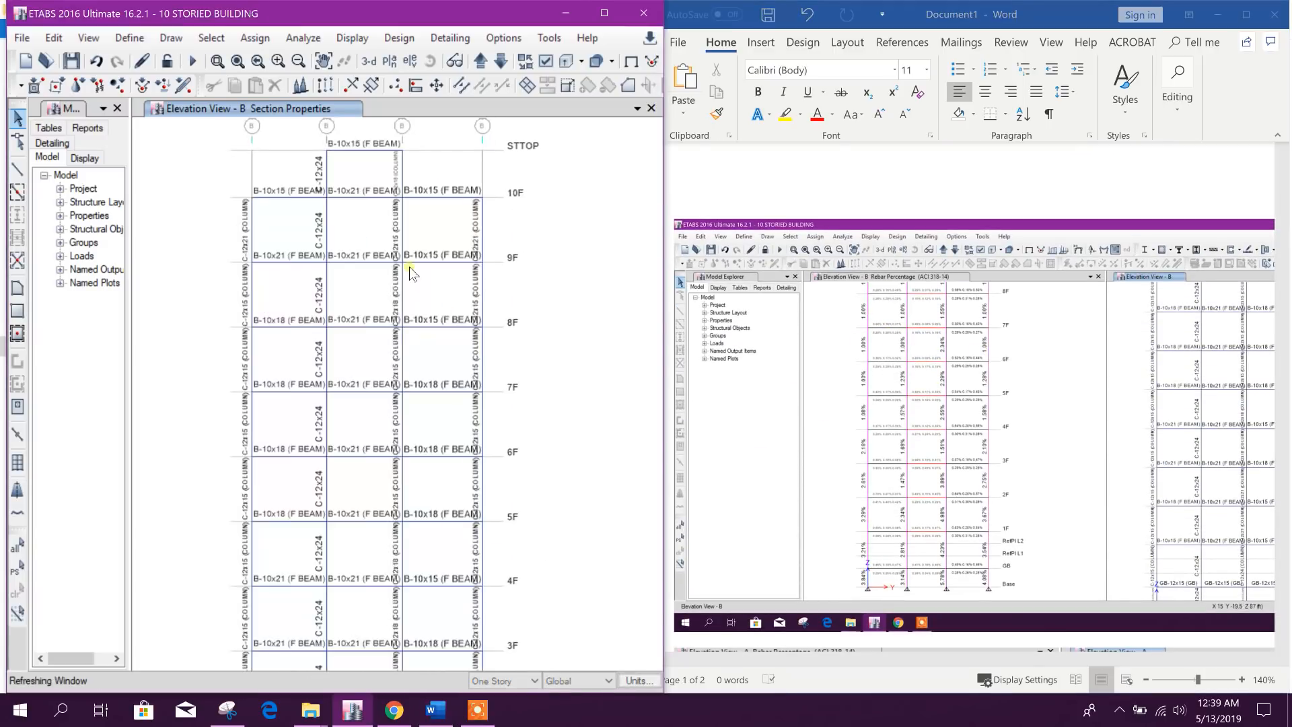
{"action": "middle_click_drag", "start_coordinate": [386, 320], "coordinate": [383, 306]}
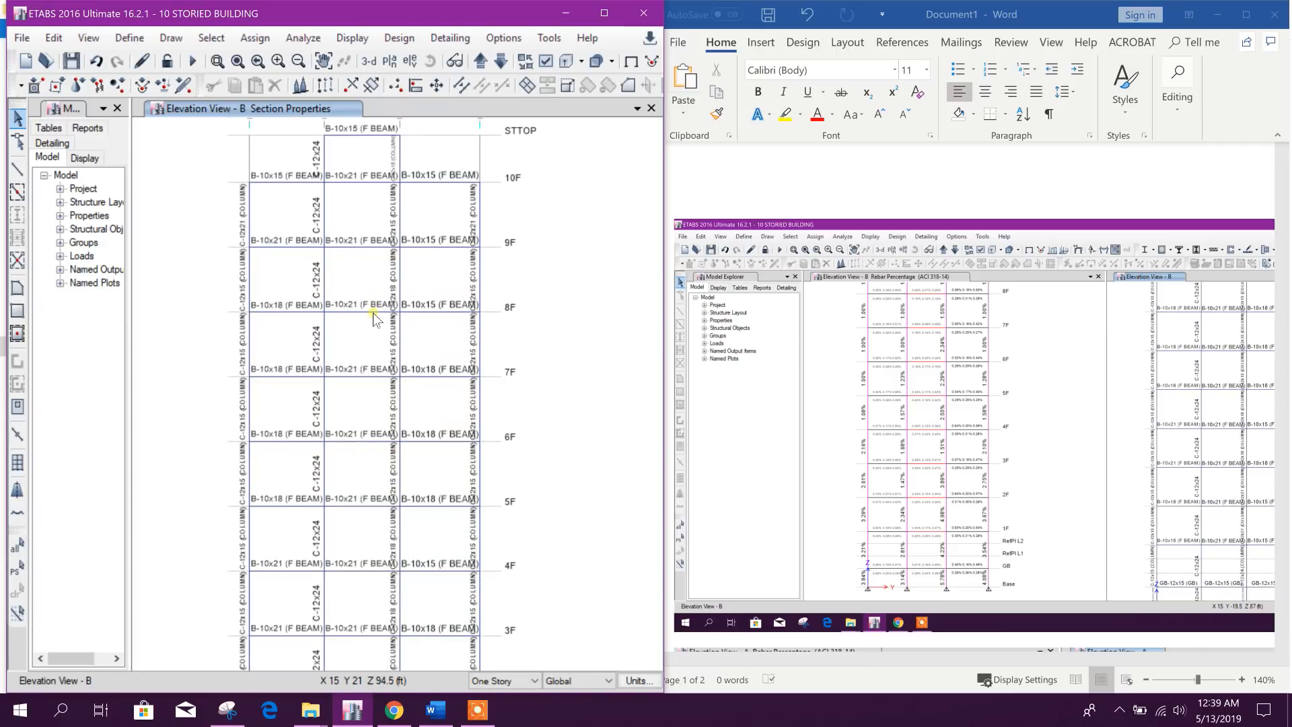
{"action": "middle_click_drag", "start_coordinate": [290, 519], "coordinate": [325, 434]}
{"action": "middle_click_drag", "start_coordinate": [315, 335], "coordinate": [313, 397]}
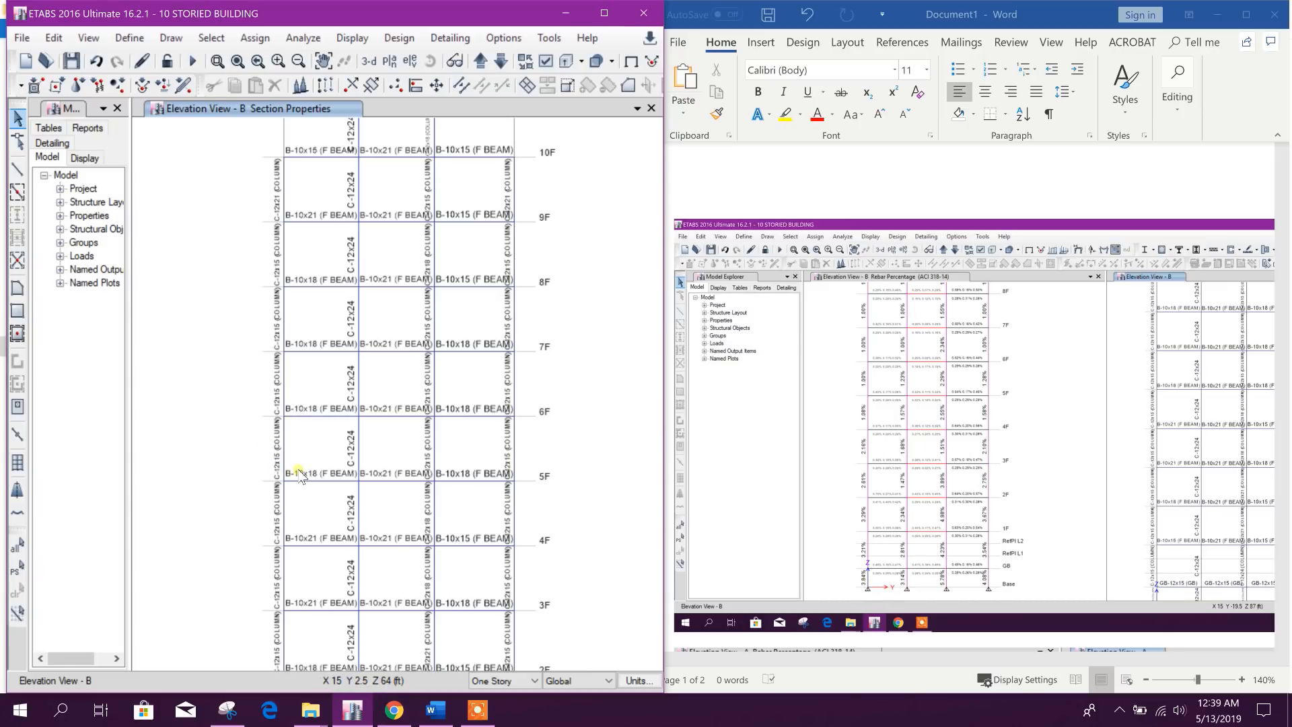
{"action": "scroll", "coordinate": [318, 449], "scroll_direction": "down", "scroll_amount": 2}
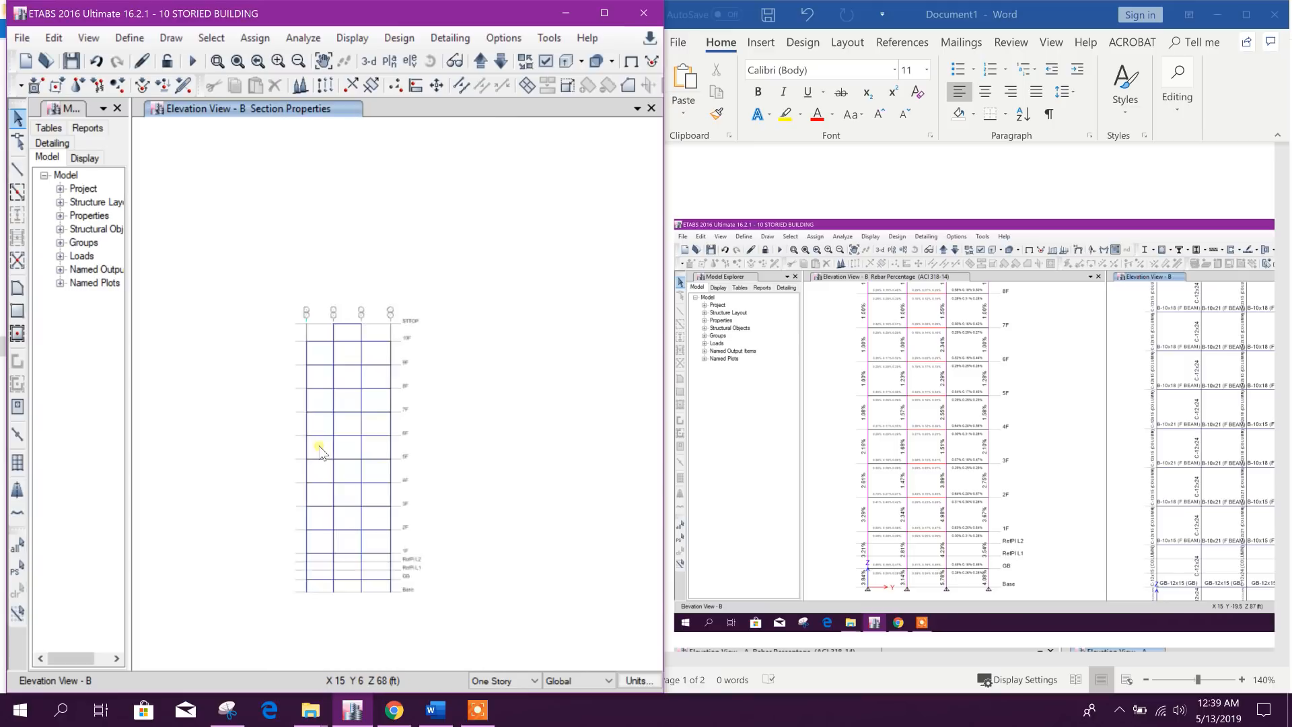
Step: Assign frame section C-12x18 to the grid 1 columns of elevation B from Base up to 4F
{"action": "scroll", "coordinate": [303, 514], "scroll_direction": "up", "scroll_amount": 5}
{"action": "left_click_drag", "start_coordinate": [438, 426], "coordinate": [335, 499]}
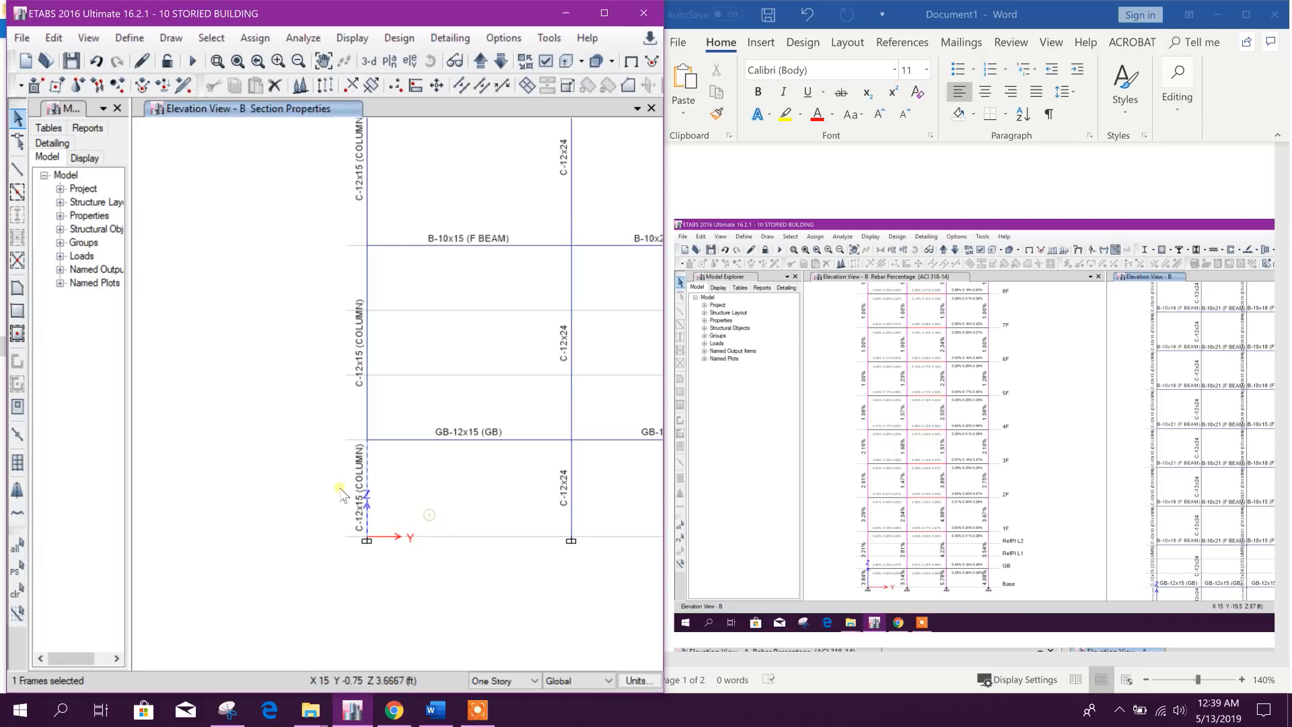
{"action": "left_click_drag", "start_coordinate": [418, 388], "coordinate": [339, 366]}
{"action": "middle_click_drag", "start_coordinate": [436, 272], "coordinate": [375, 536]}
{"action": "scroll", "coordinate": [292, 406], "scroll_direction": "down", "scroll_amount": 4}
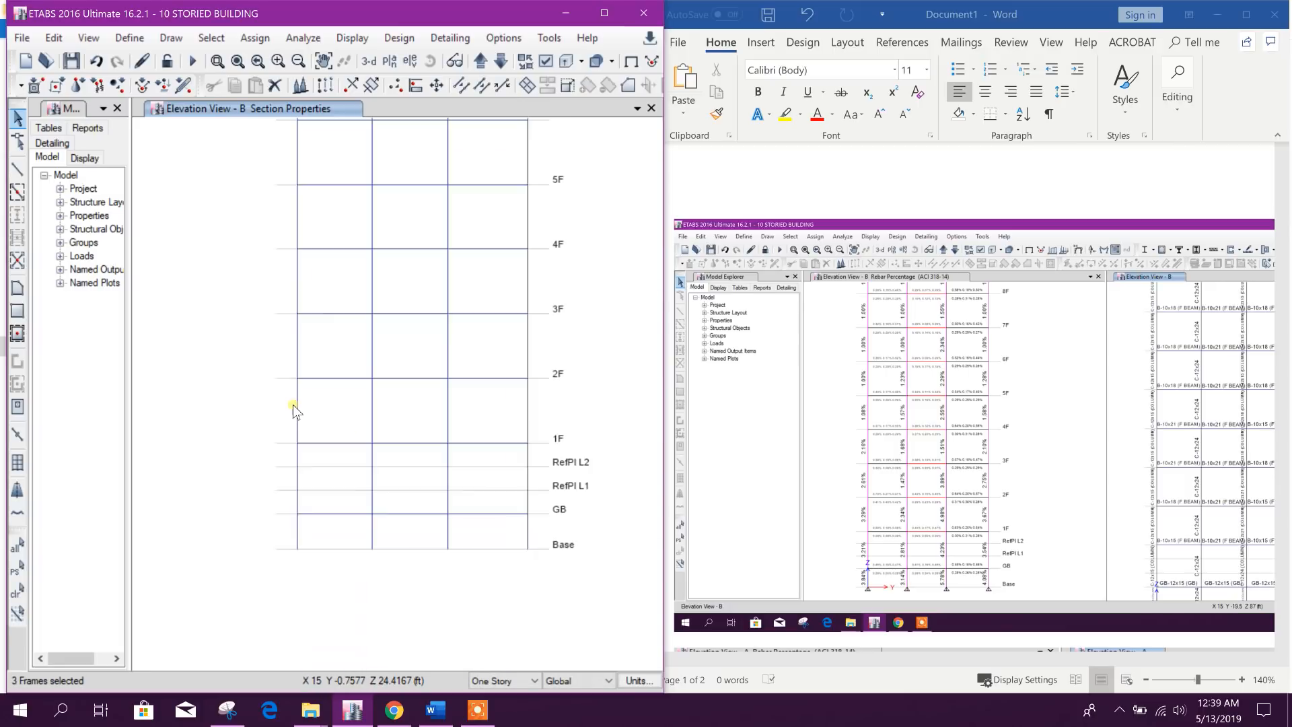
{"action": "left_click_drag", "start_coordinate": [322, 408], "coordinate": [285, 405]}
{"action": "left_click_drag", "start_coordinate": [323, 361], "coordinate": [285, 344]}
{"action": "left_click_drag", "start_coordinate": [315, 293], "coordinate": [277, 296]}
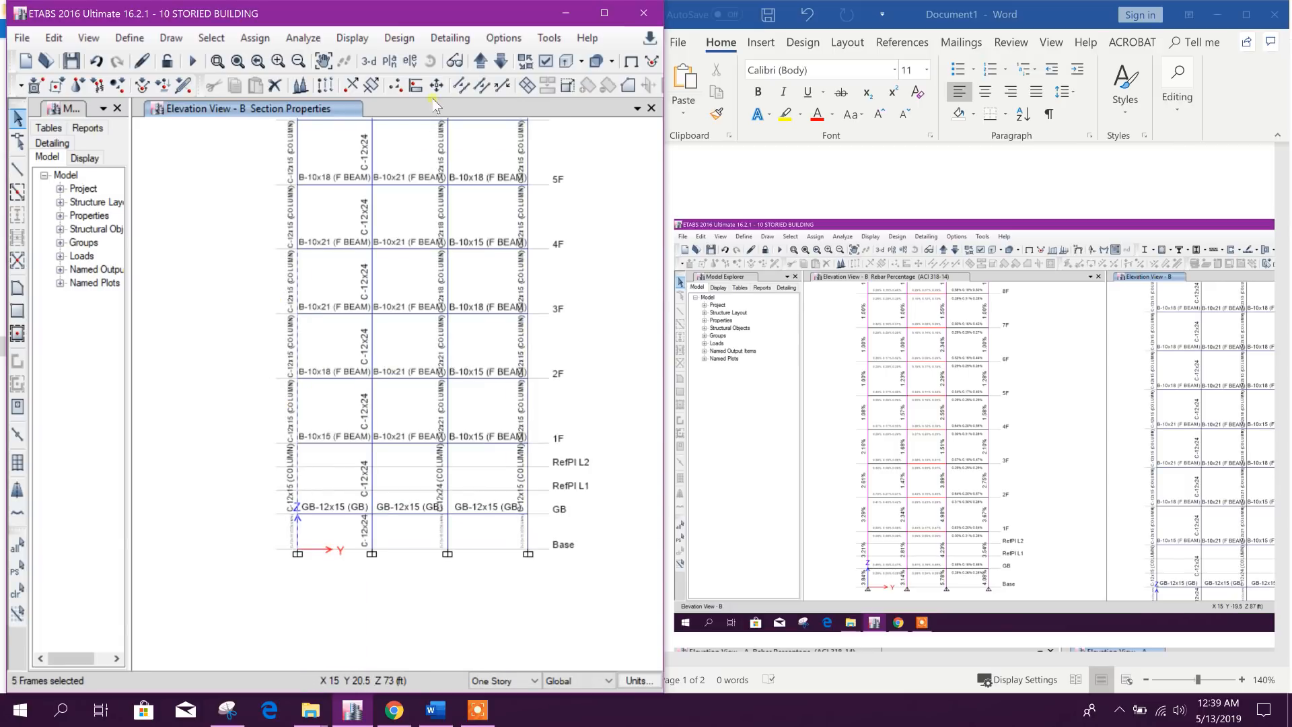
{"action": "left_click", "coordinate": [255, 38]}
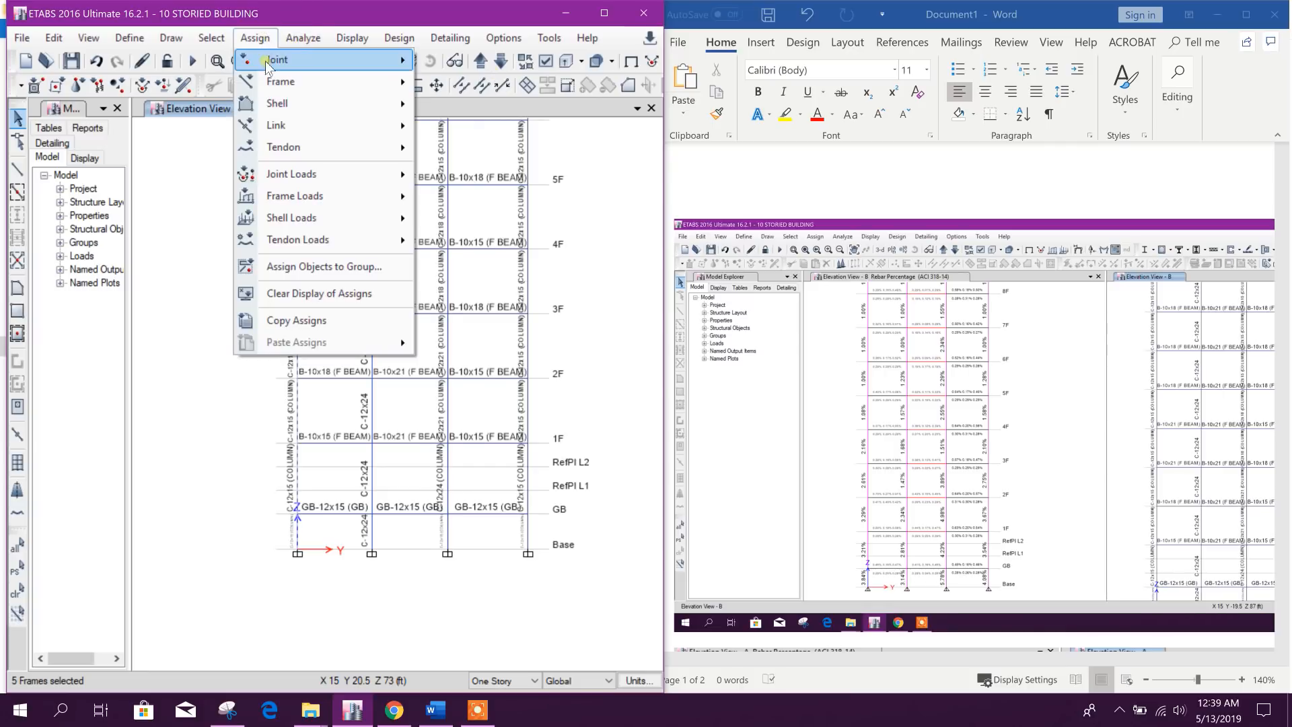
{"action": "mouse_move", "coordinate": [288, 80]}
{"action": "left_click", "coordinate": [486, 82]}
{"action": "left_click", "coordinate": [559, 296]}
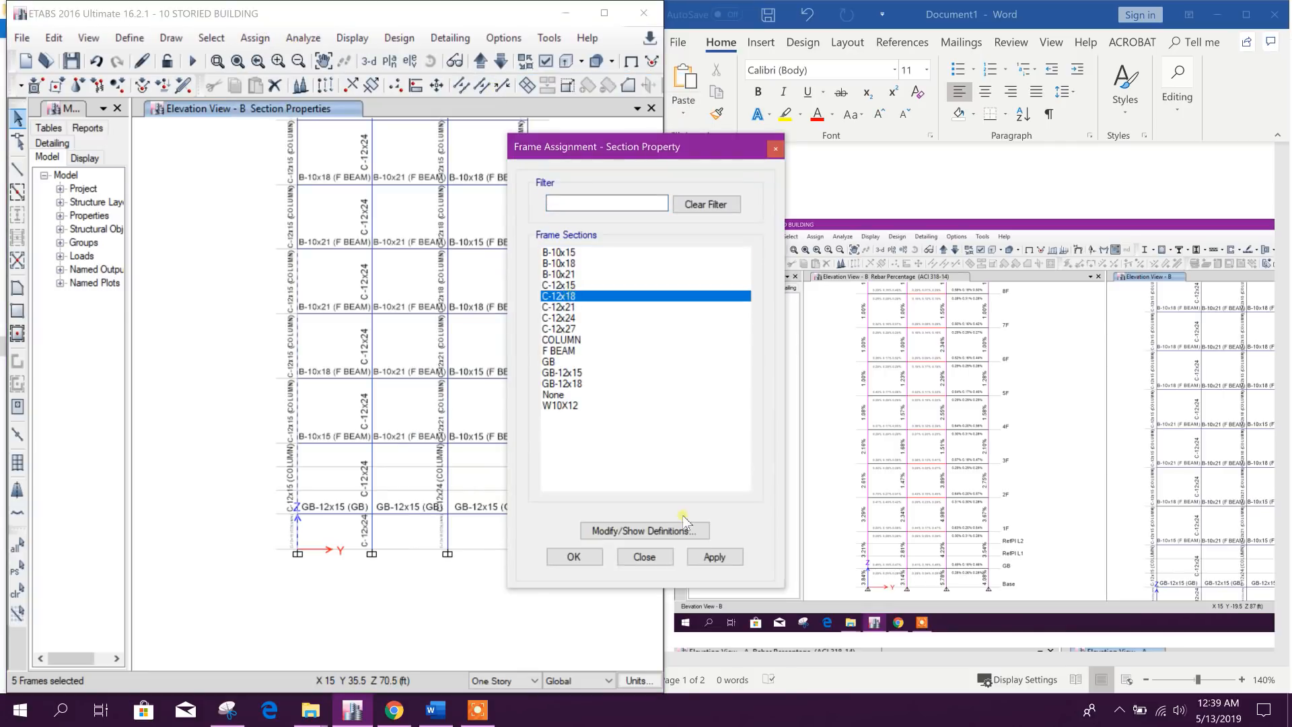
{"action": "left_click", "coordinate": [714, 556]}
Step: Assign frame section C-12x15 to the grid 1 columns of elevation B from 4F up to 10F
{"action": "middle_click_drag", "start_coordinate": [379, 290], "coordinate": [378, 490]}
{"action": "left_click_drag", "start_coordinate": [319, 406], "coordinate": [238, 328]}
{"action": "left_click", "coordinate": [296, 284]}
{"action": "middle_click_drag", "start_coordinate": [389, 274], "coordinate": [360, 412]}
{"action": "left_click_drag", "start_coordinate": [293, 374], "coordinate": [266, 356]}
{"action": "left_click_drag", "start_coordinate": [308, 291], "coordinate": [228, 282]}
{"action": "left_click_drag", "start_coordinate": [286, 235], "coordinate": [241, 260]}
{"action": "left_click", "coordinate": [553, 286]}
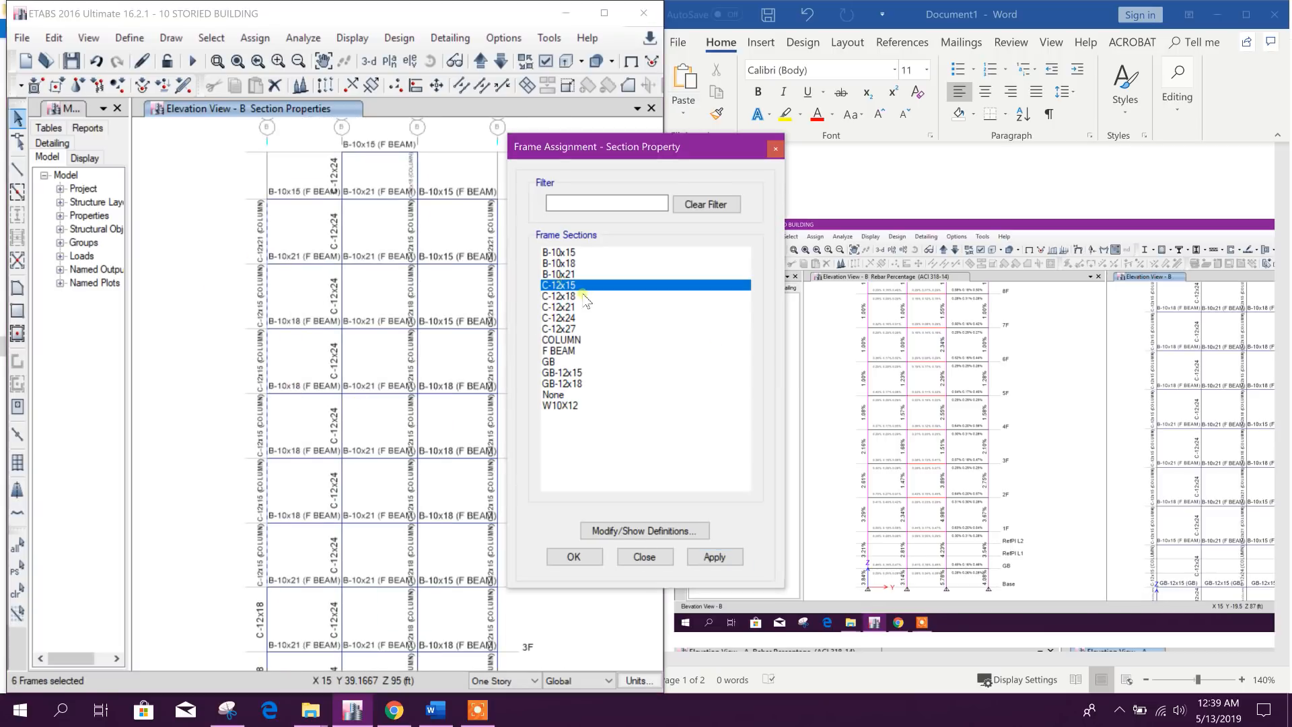
{"action": "left_click", "coordinate": [714, 557]}
{"action": "left_click", "coordinate": [644, 557]}
Step: Assign frame section C-12x18 to the grid 4 columns of elevation B from Base up to 4F
{"action": "middle_click_drag", "start_coordinate": [458, 501], "coordinate": [457, 465]}
{"action": "middle_click_drag", "start_coordinate": [506, 569], "coordinate": [482, 471]}
{"action": "middle_click_drag", "start_coordinate": [517, 593], "coordinate": [511, 477]}
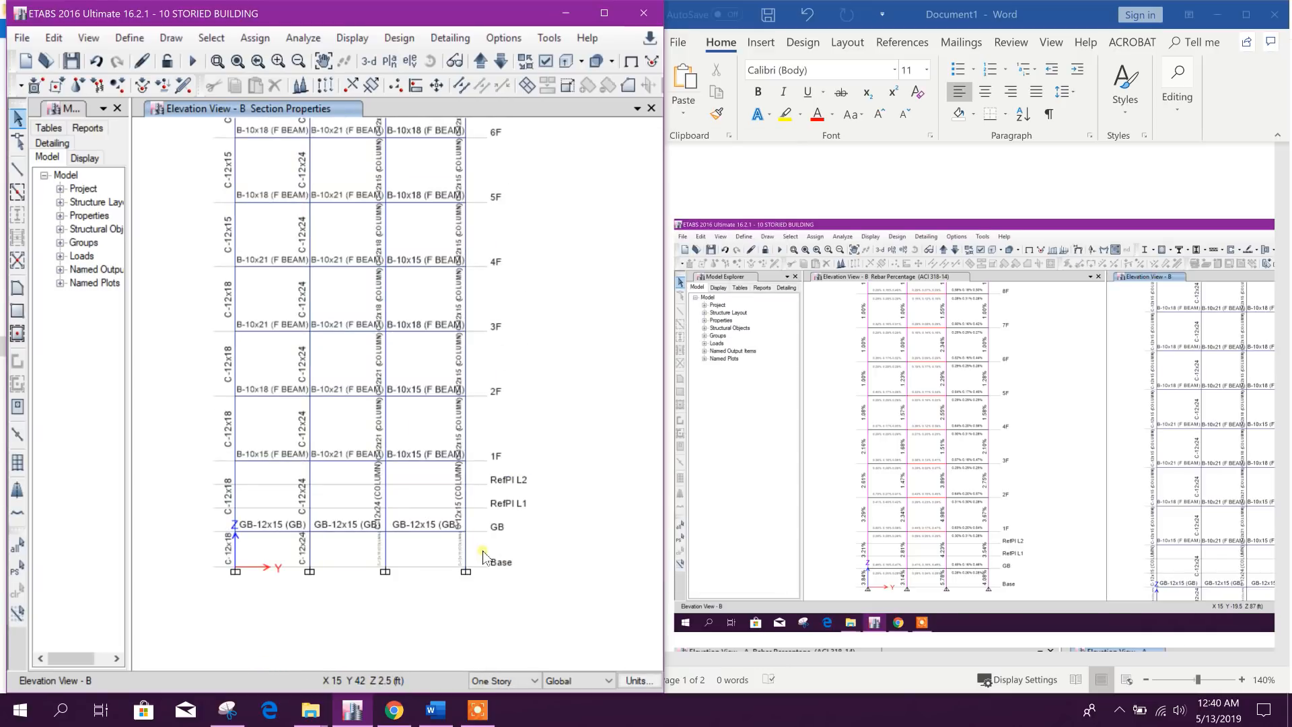
{"action": "left_click", "coordinate": [442, 562]}
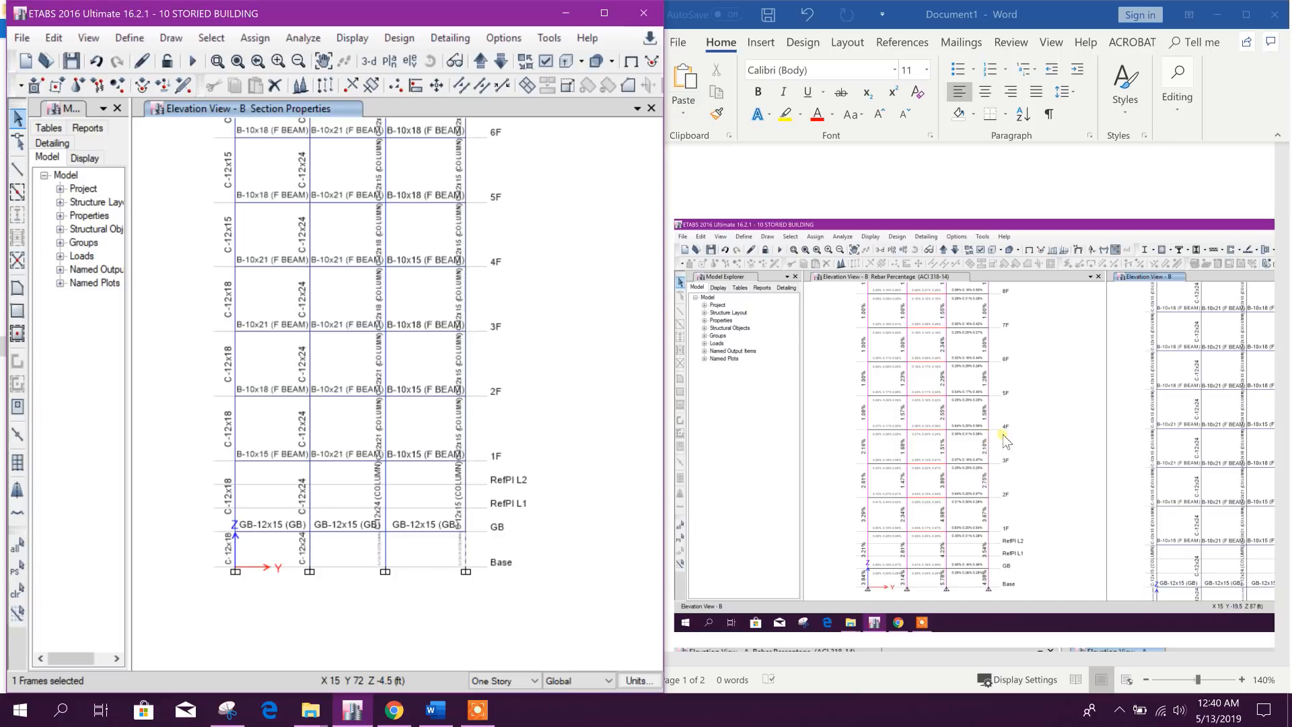
{"action": "left_click", "coordinate": [461, 533]}
{"action": "scroll", "coordinate": [459, 427], "scroll_direction": "up", "scroll_amount": 3}
{"action": "left_click_drag", "start_coordinate": [495, 431], "coordinate": [441, 443]}
{"action": "middle_click_drag", "start_coordinate": [537, 348], "coordinate": [516, 476]}
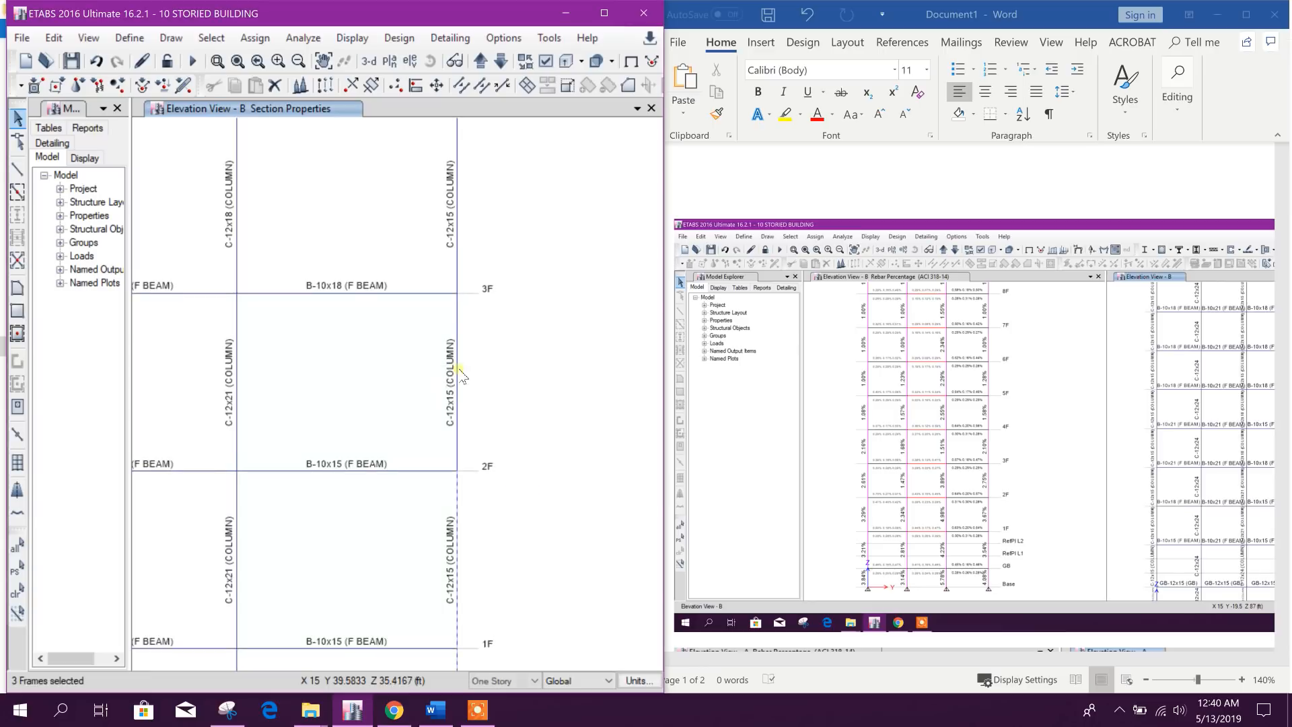
{"action": "left_click", "coordinate": [458, 373]}
{"action": "middle_click_drag", "start_coordinate": [525, 366], "coordinate": [515, 502]}
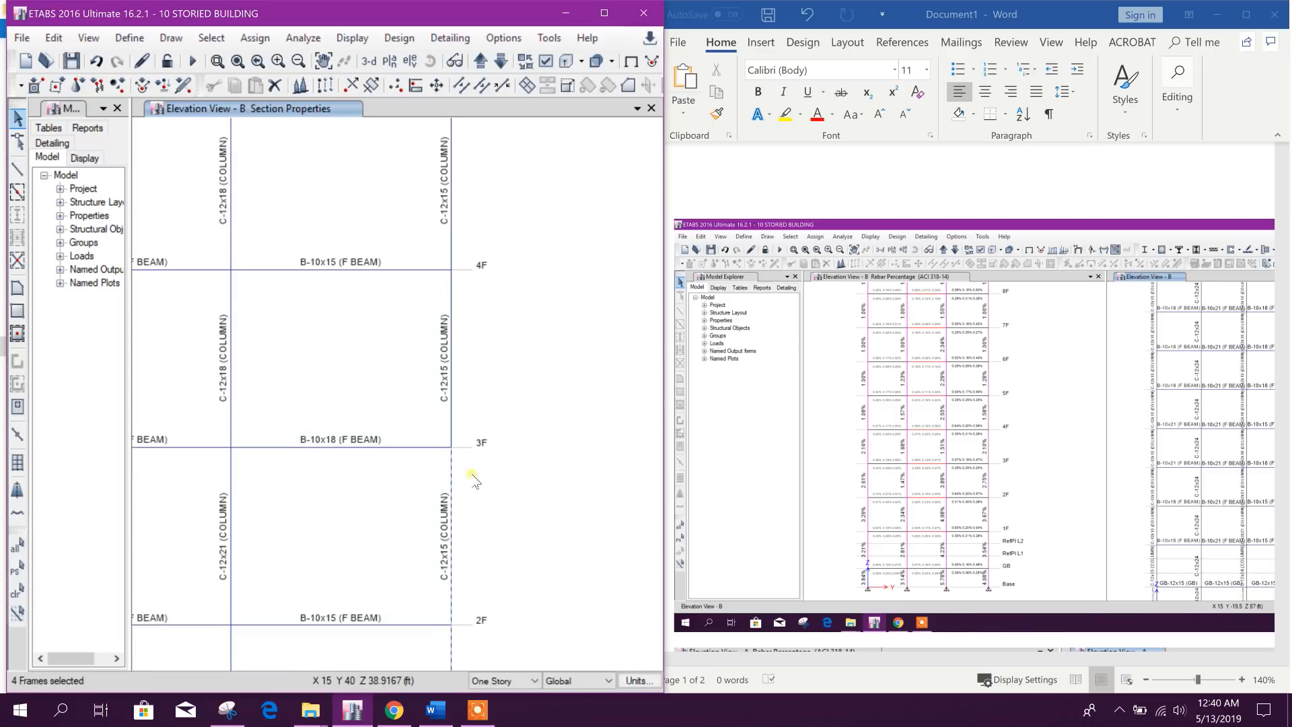
{"action": "middle_click_drag", "start_coordinate": [507, 417], "coordinate": [496, 505]}
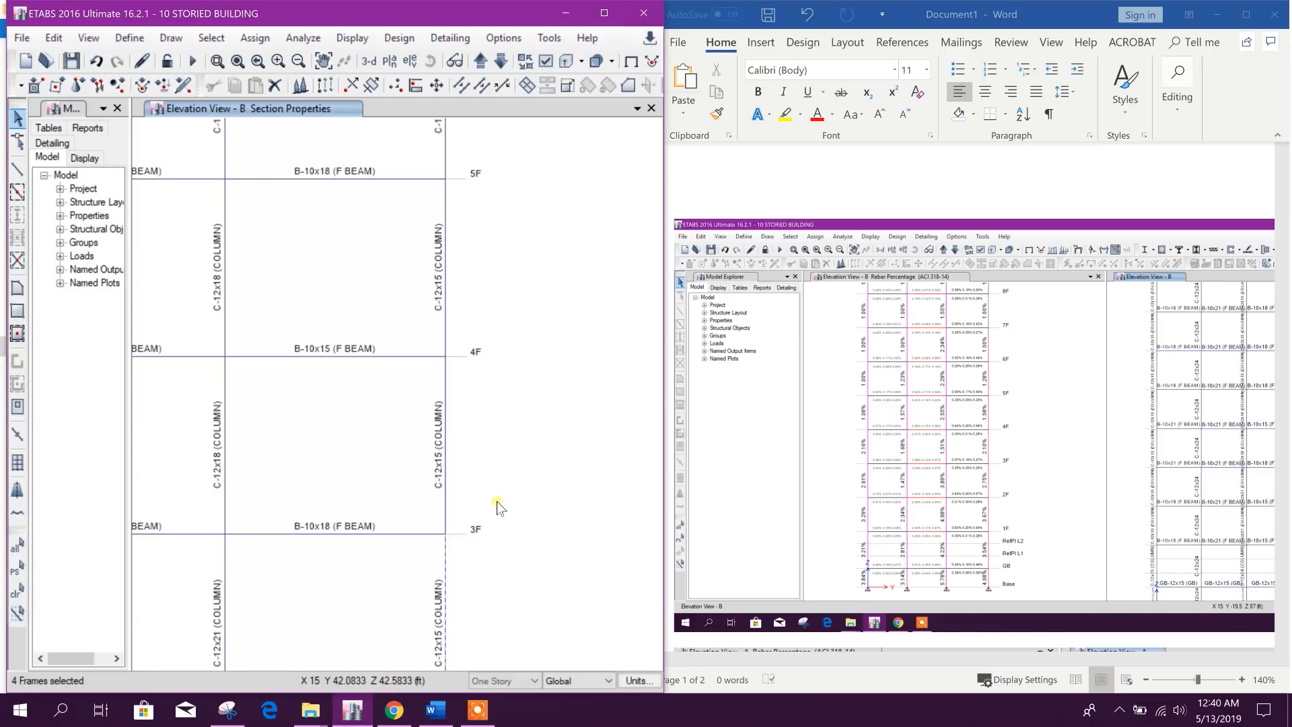
{"action": "left_click_drag", "start_coordinate": [523, 464], "coordinate": [441, 439]}
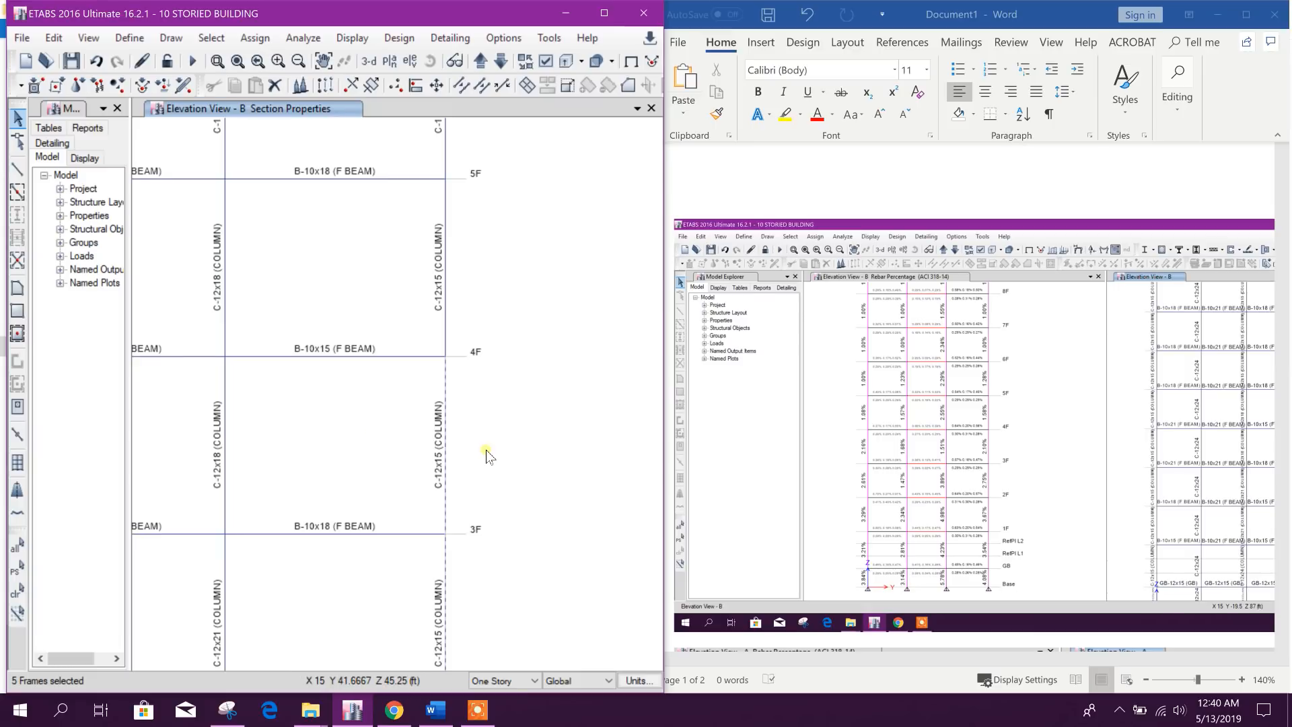
{"action": "left_click", "coordinate": [255, 37]}
{"action": "mouse_move", "coordinate": [344, 74]}
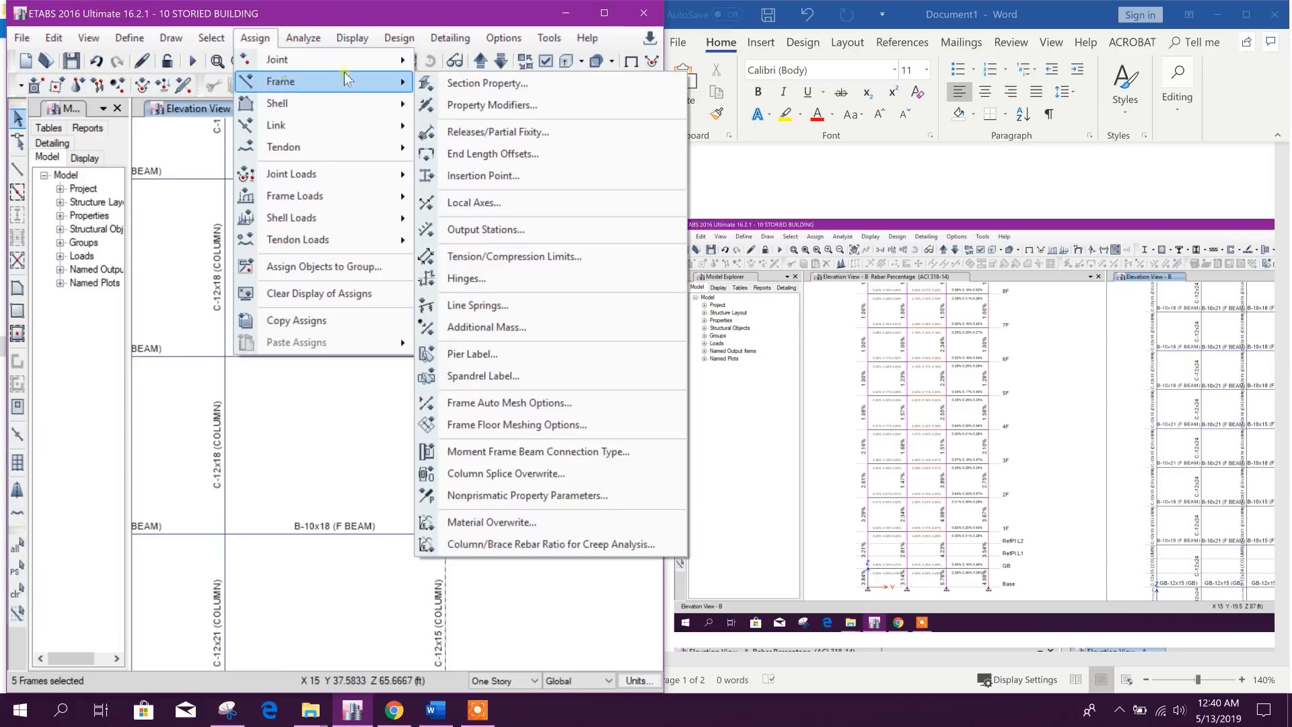
{"action": "left_click", "coordinate": [479, 83]}
{"action": "left_click", "coordinate": [577, 296]}
{"action": "left_click", "coordinate": [715, 556]}
{"action": "left_click", "coordinate": [644, 557]}
Step: Assign frame section C-12x15 to the grid 4 columns of elevation B from 4F up to 10F
{"action": "scroll", "coordinate": [520, 478], "scroll_direction": "down", "scroll_amount": 3}
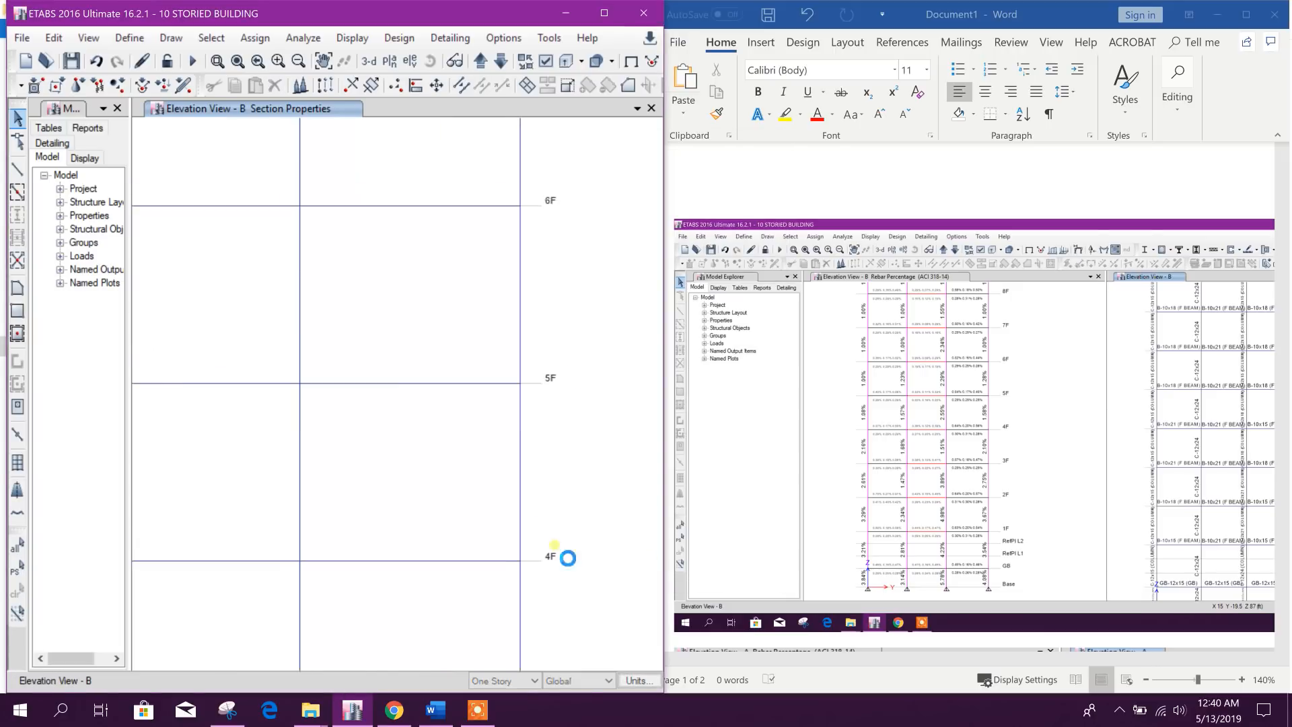
{"action": "left_click", "coordinate": [499, 457]}
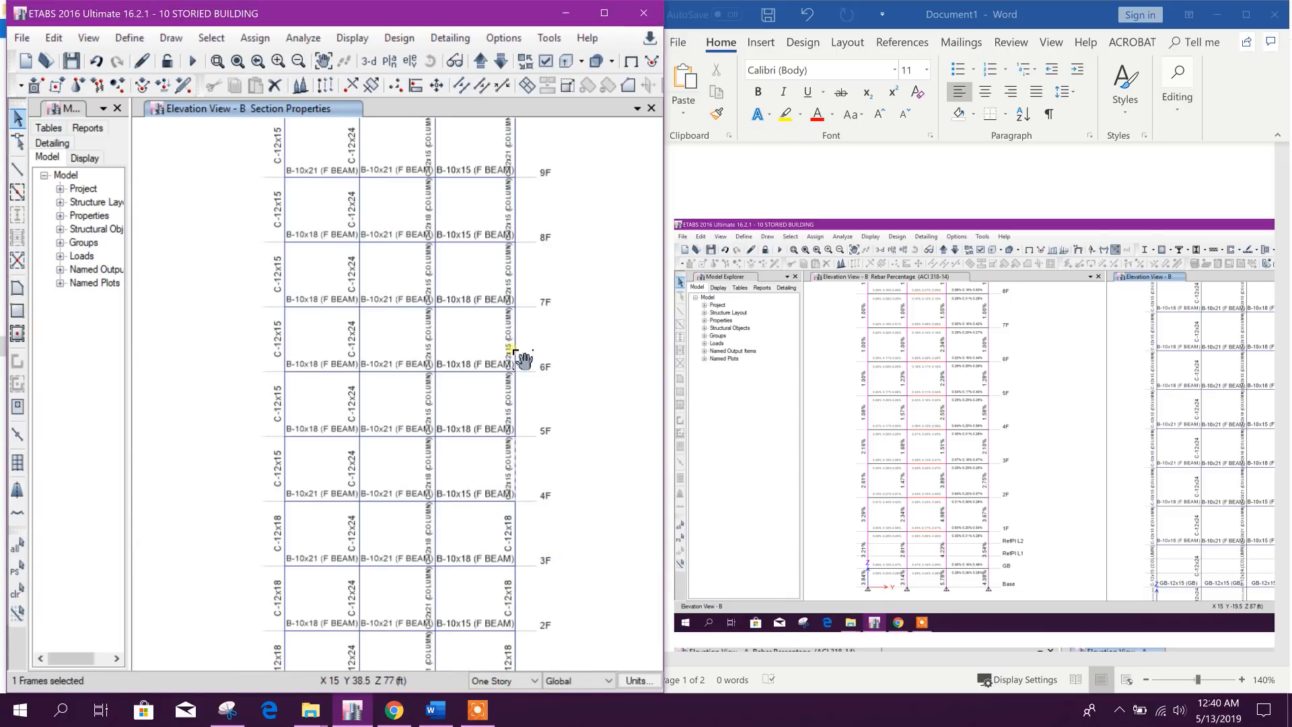
{"action": "middle_click_drag", "start_coordinate": [517, 350], "coordinate": [496, 425]}
{"action": "left_click_drag", "start_coordinate": [479, 168], "coordinate": [518, 525]}
{"action": "left_click", "coordinate": [268, 41]}
{"action": "left_click", "coordinate": [269, 42]}
{"action": "left_click", "coordinate": [268, 43]}
{"action": "mouse_move", "coordinate": [278, 80]}
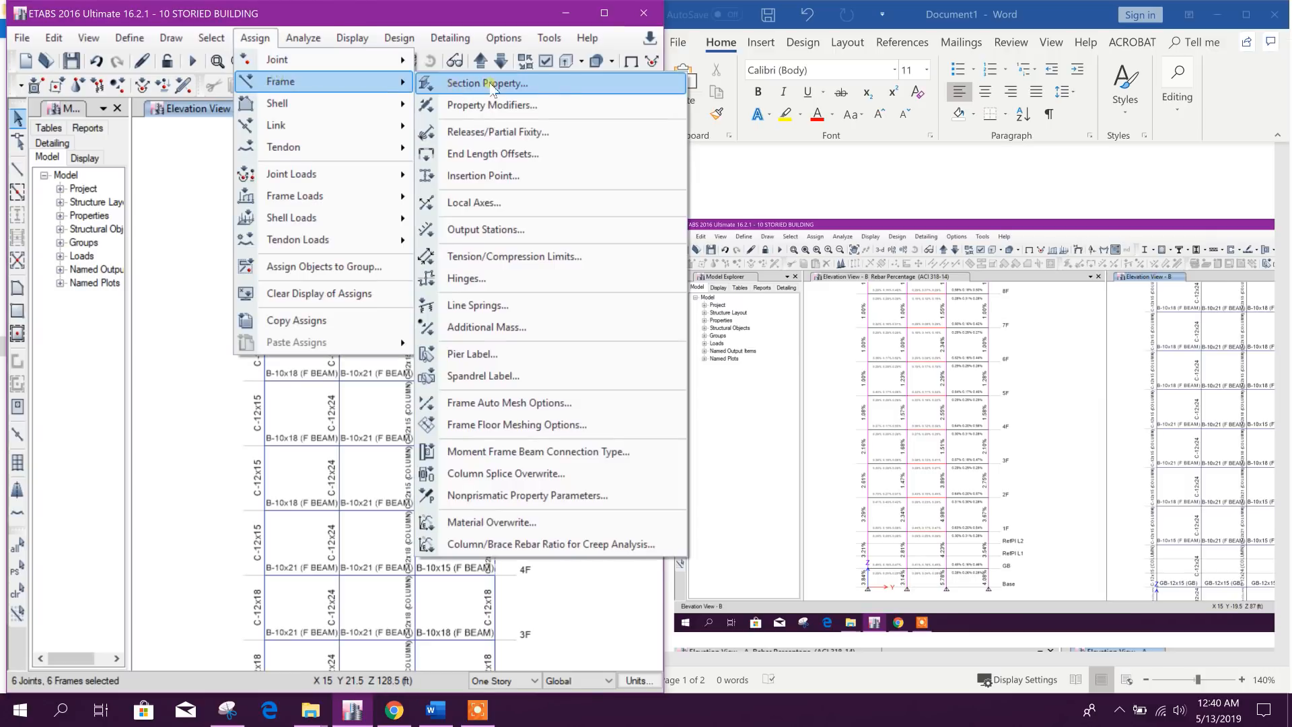
{"action": "left_click", "coordinate": [485, 81]}
{"action": "left_click", "coordinate": [578, 296]}
{"action": "left_click", "coordinate": [568, 285]}
{"action": "left_click", "coordinate": [695, 557]}
{"action": "left_click", "coordinate": [644, 556]}
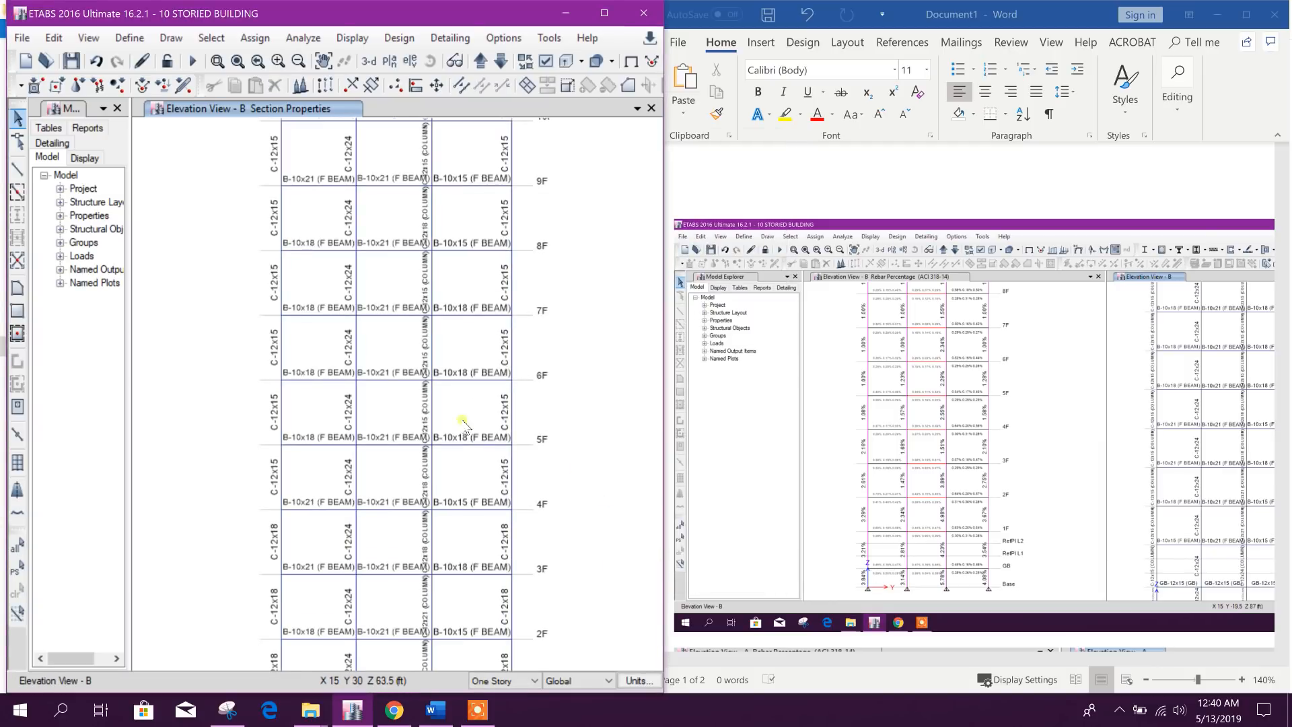
Step: Examine the grid 3 column sections of elevation B storey by storey against the rebar percentages captured in Word
{"action": "middle_click_drag", "start_coordinate": [462, 448], "coordinate": [476, 528]}
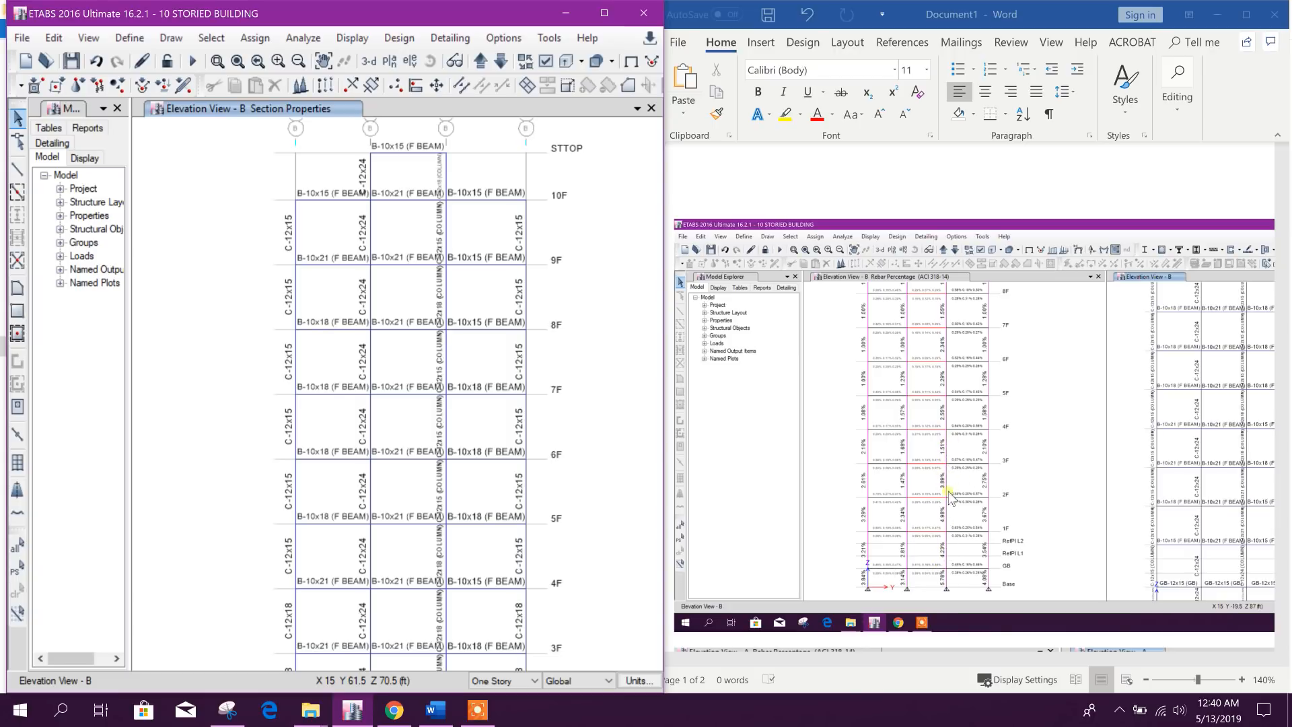
{"action": "middle_click_drag", "start_coordinate": [488, 510], "coordinate": [479, 405]}
{"action": "middle_click_drag", "start_coordinate": [516, 547], "coordinate": [529, 464]}
{"action": "middle_click_drag", "start_coordinate": [540, 545], "coordinate": [536, 443]}
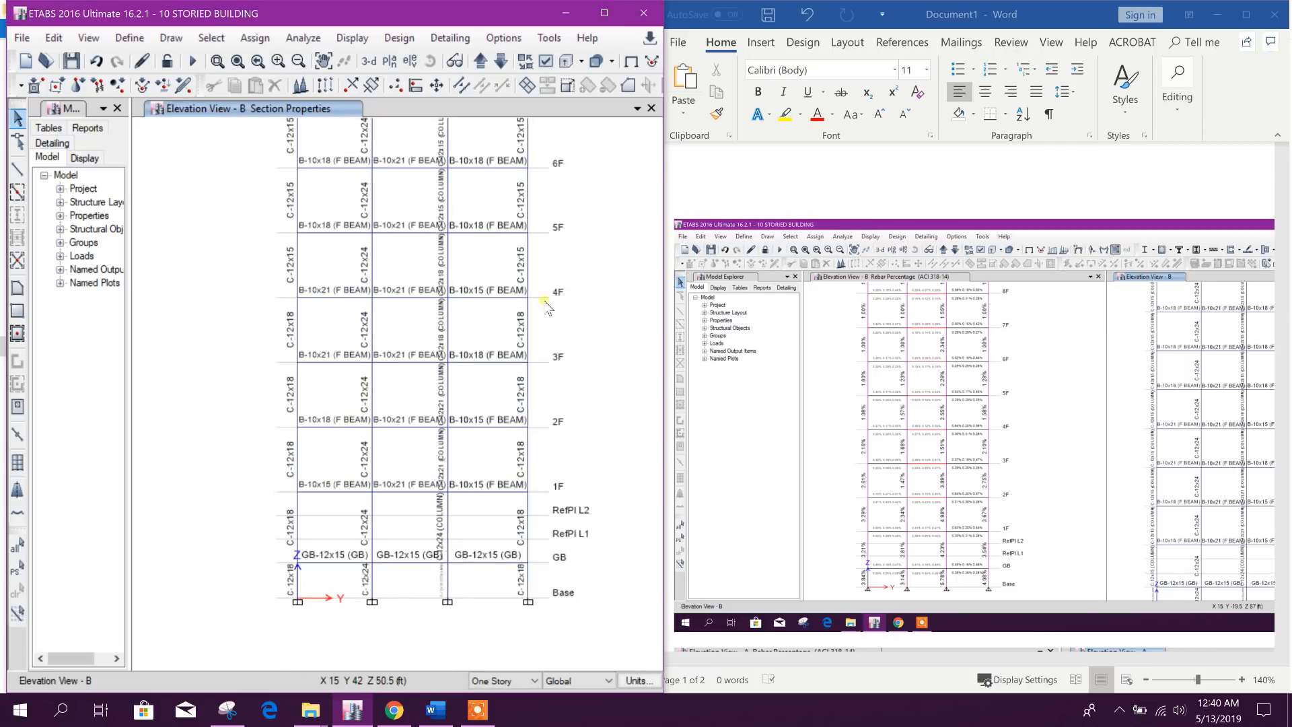
{"action": "scroll", "coordinate": [445, 334], "scroll_direction": "up", "scroll_amount": 3}
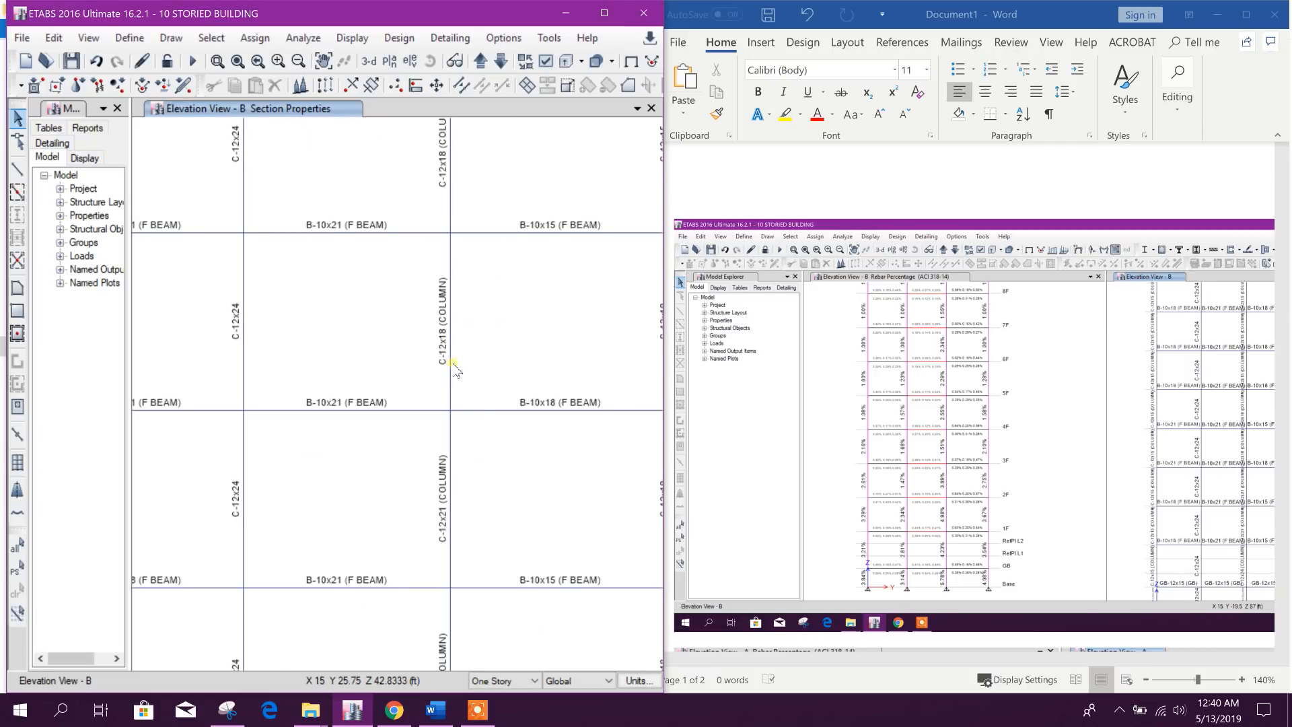
{"action": "scroll", "coordinate": [461, 366], "scroll_direction": "down", "scroll_amount": 3}
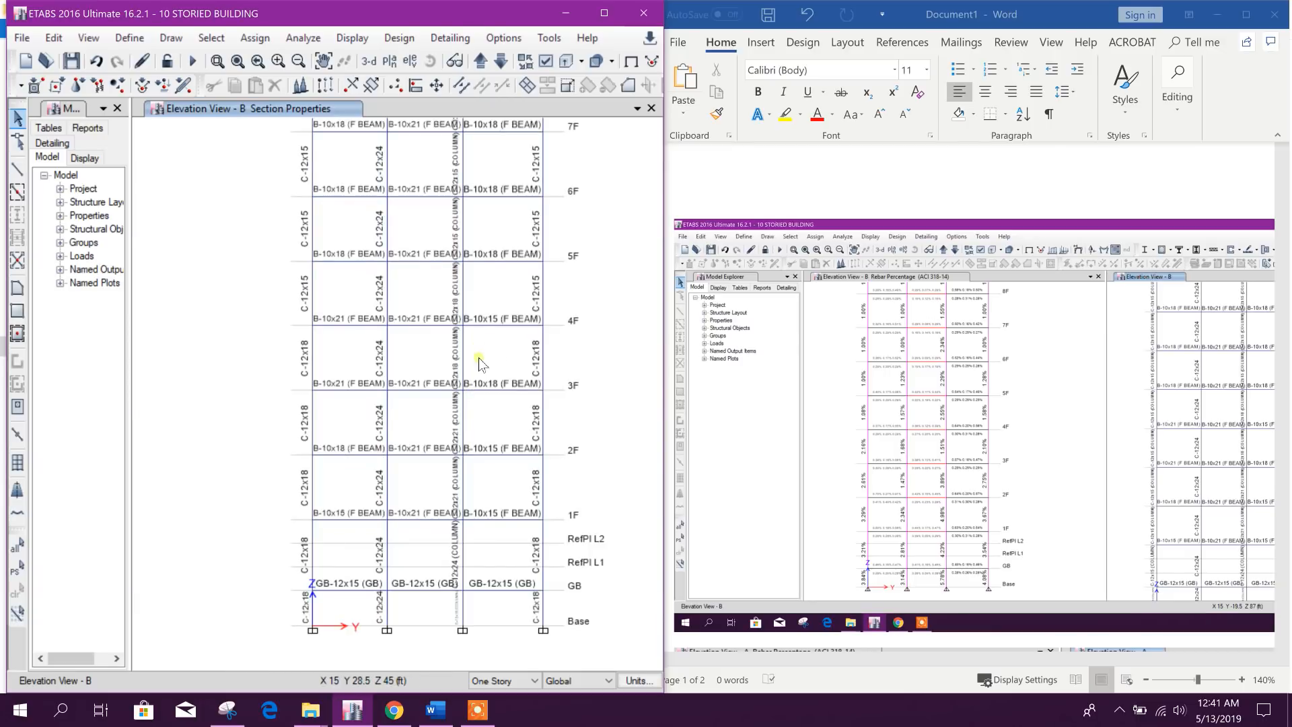
{"action": "scroll", "coordinate": [456, 433], "scroll_direction": "up", "scroll_amount": 3}
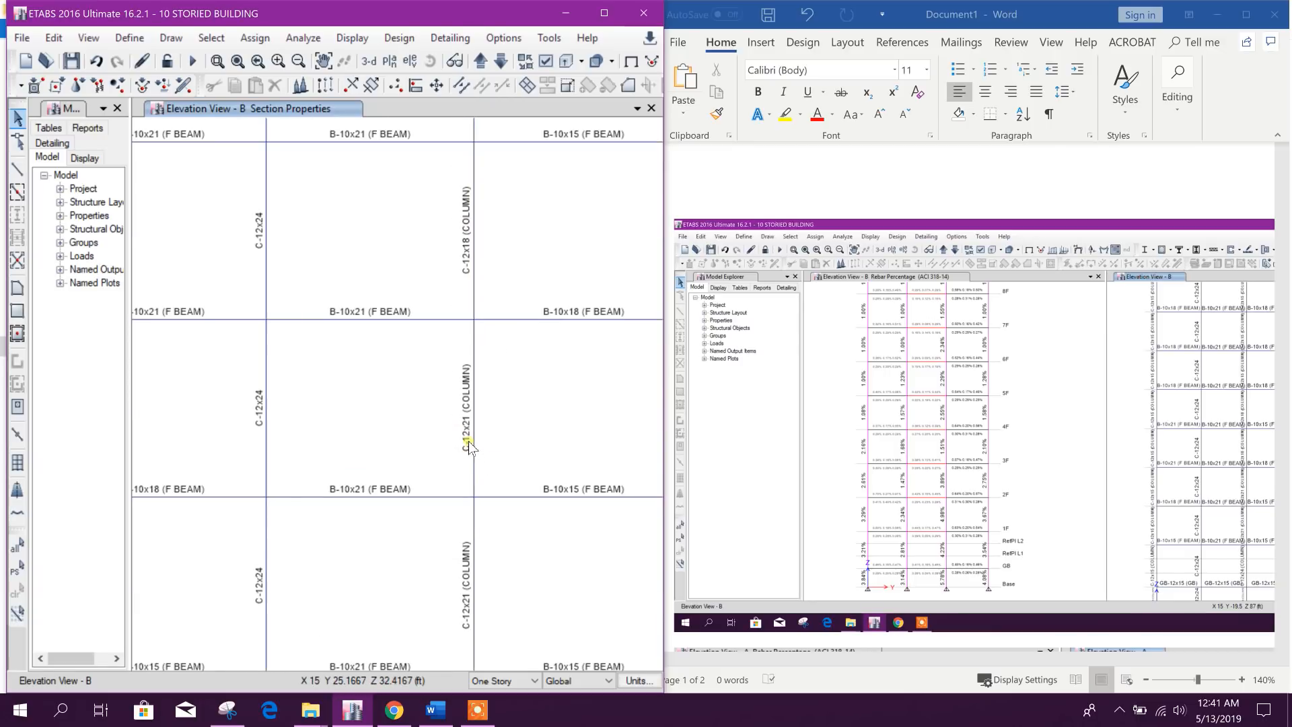
{"action": "scroll", "coordinate": [469, 441], "scroll_direction": "down", "scroll_amount": 3}
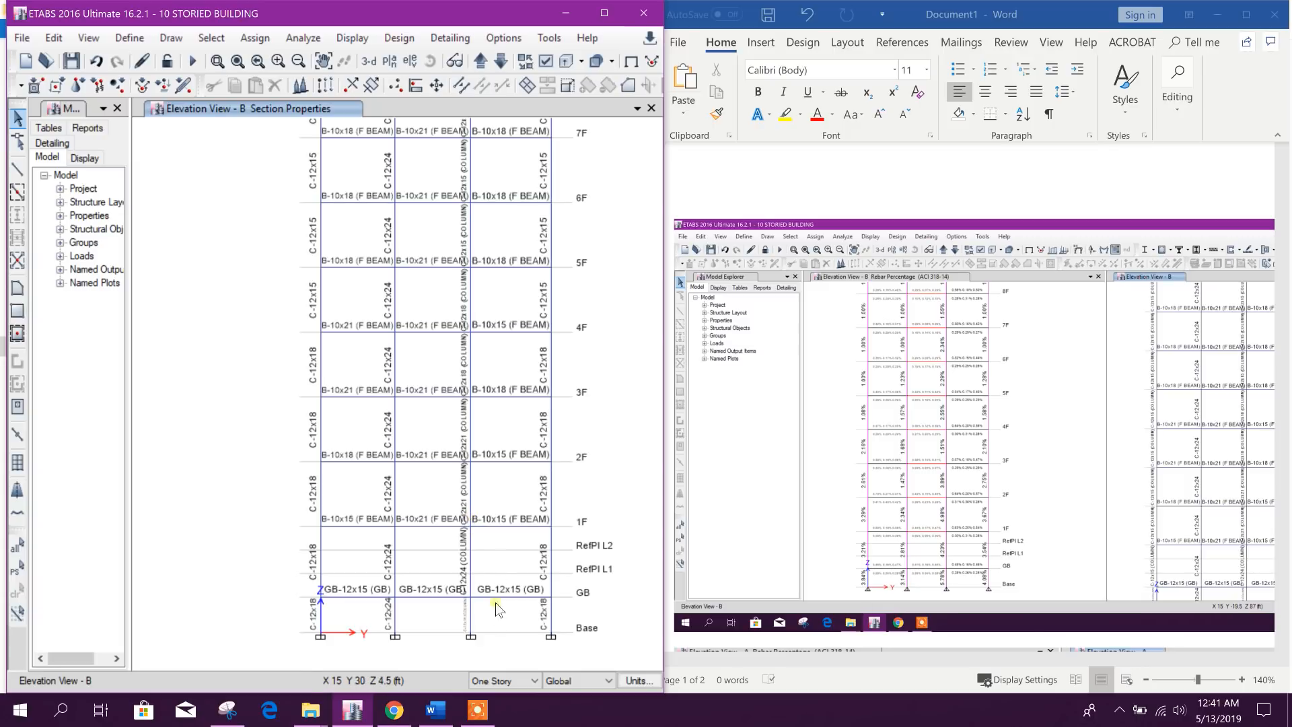
Step: Assign frame section C-12x27 to the grid 3 columns of elevation B from Base up to 4F
{"action": "left_click_drag", "start_coordinate": [452, 622], "coordinate": [450, 623]}
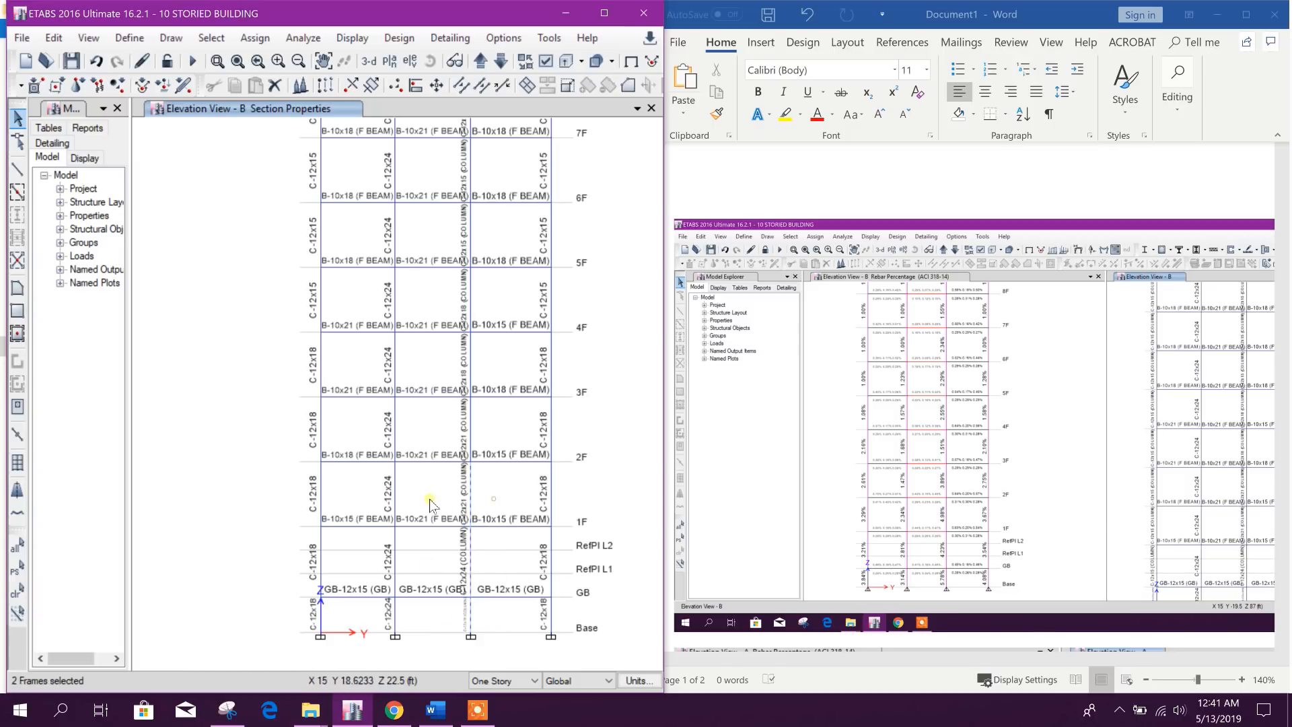
{"action": "scroll", "coordinate": [480, 587], "scroll_direction": "up", "scroll_amount": 3}
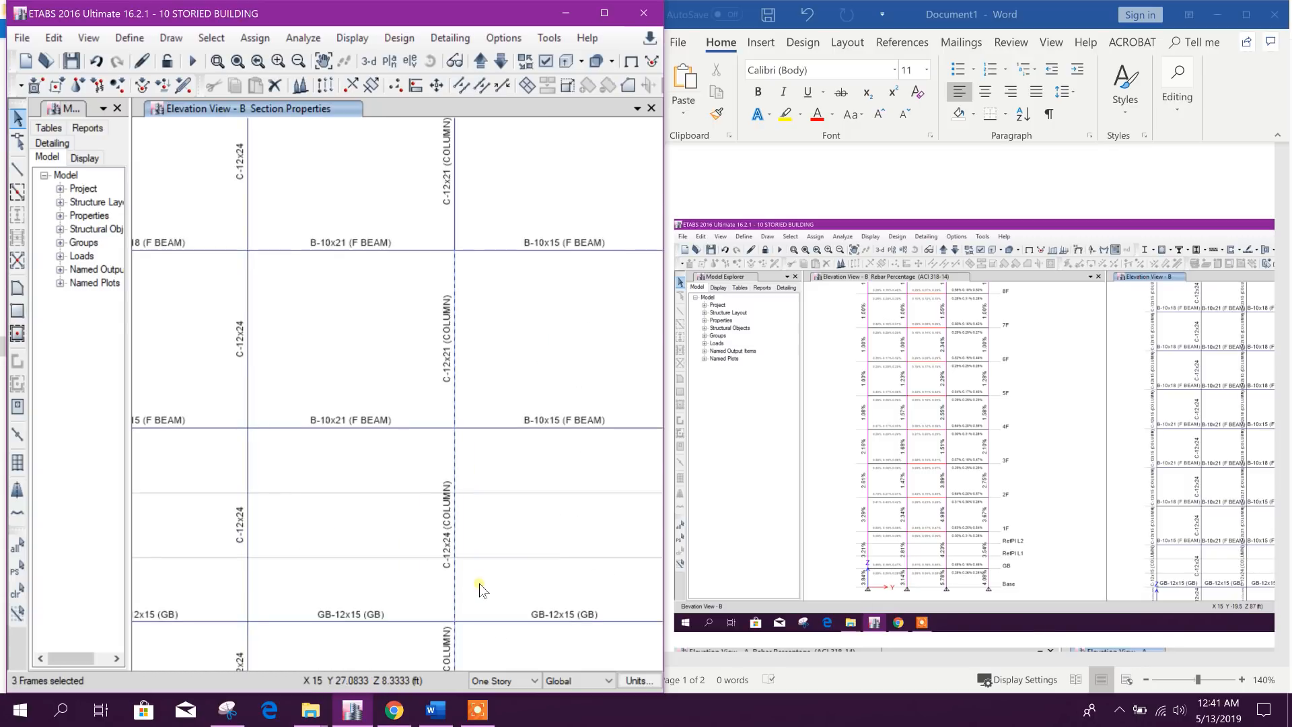
{"action": "middle_click_drag", "start_coordinate": [480, 590], "coordinate": [476, 509]}
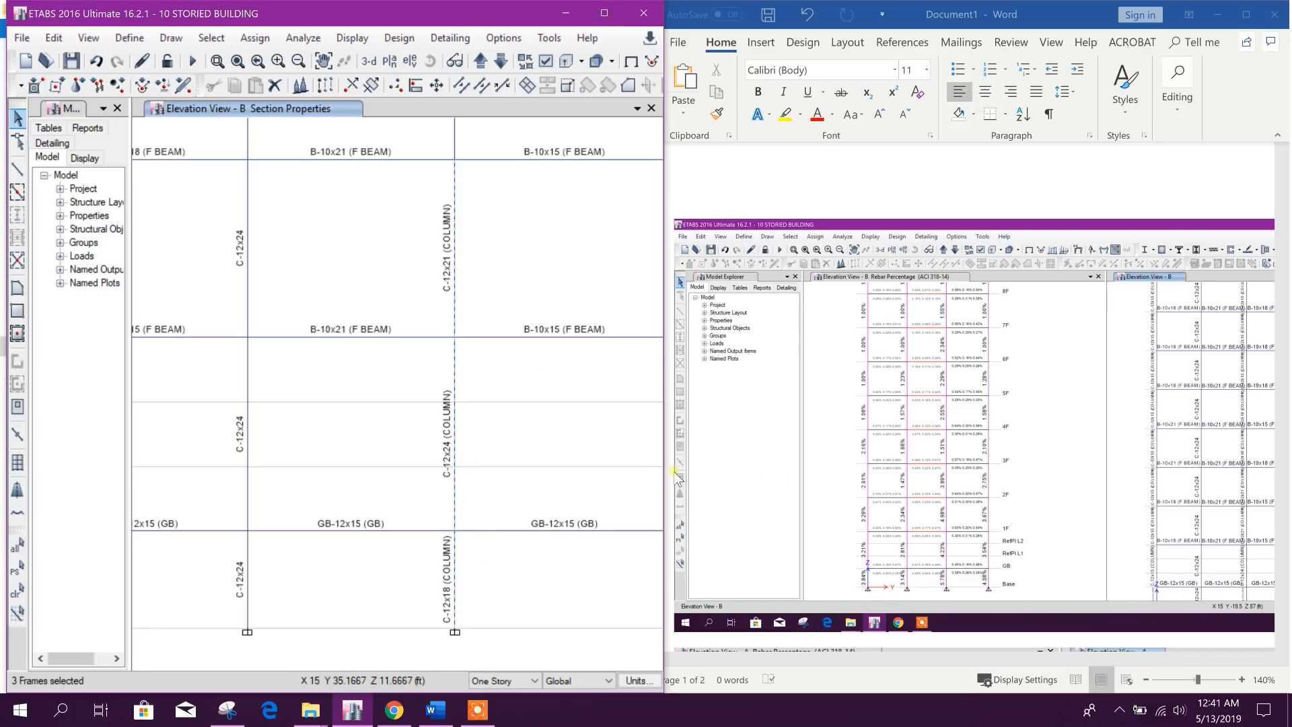
{"action": "middle_click_drag", "start_coordinate": [564, 322], "coordinate": [549, 467]}
{"action": "middle_click_drag", "start_coordinate": [475, 257], "coordinate": [472, 444]}
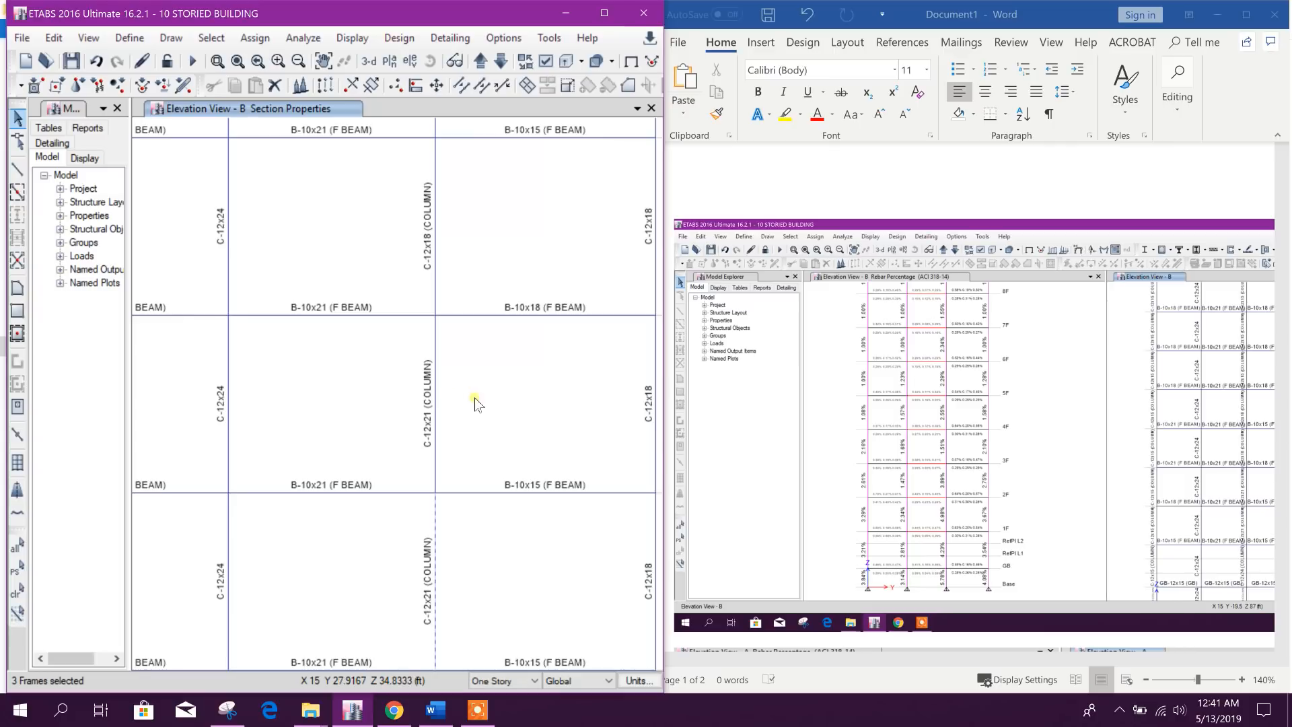
{"action": "middle_click_drag", "start_coordinate": [473, 309], "coordinate": [491, 453]}
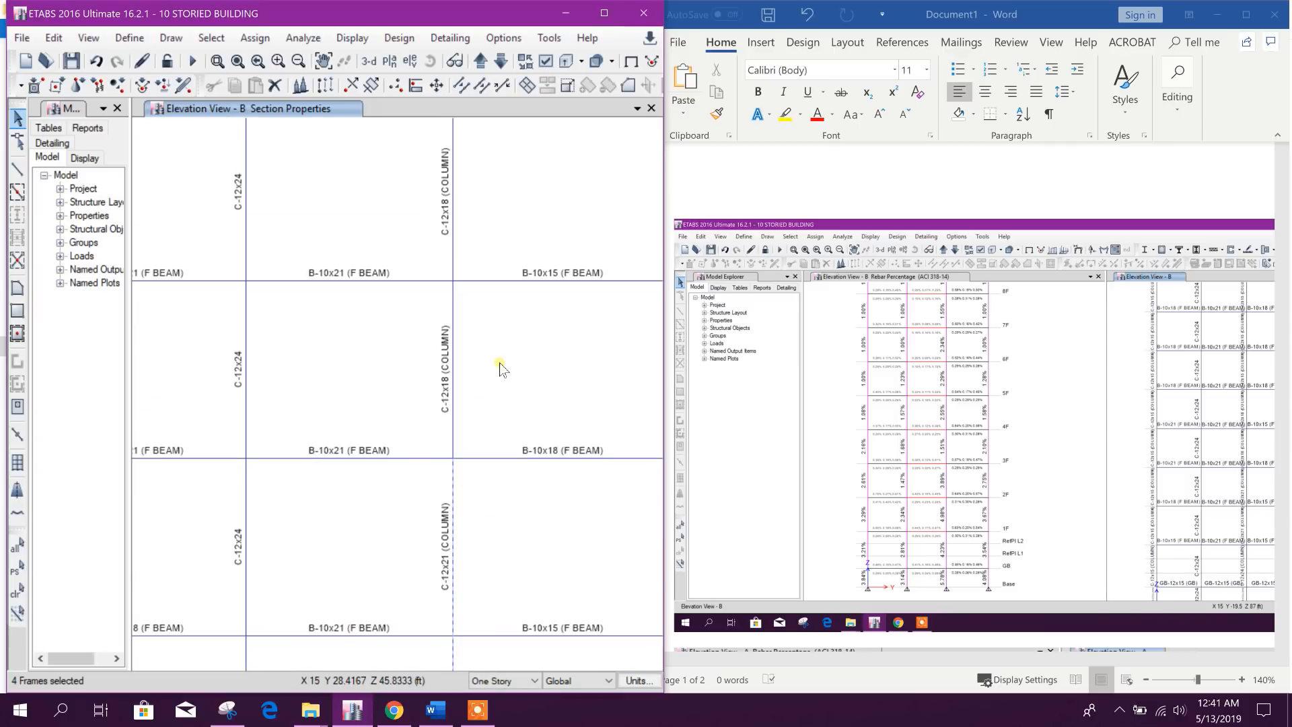
{"action": "scroll", "coordinate": [482, 393], "scroll_direction": "down", "scroll_amount": 3}
{"action": "left_click_drag", "start_coordinate": [503, 406], "coordinate": [410, 380]}
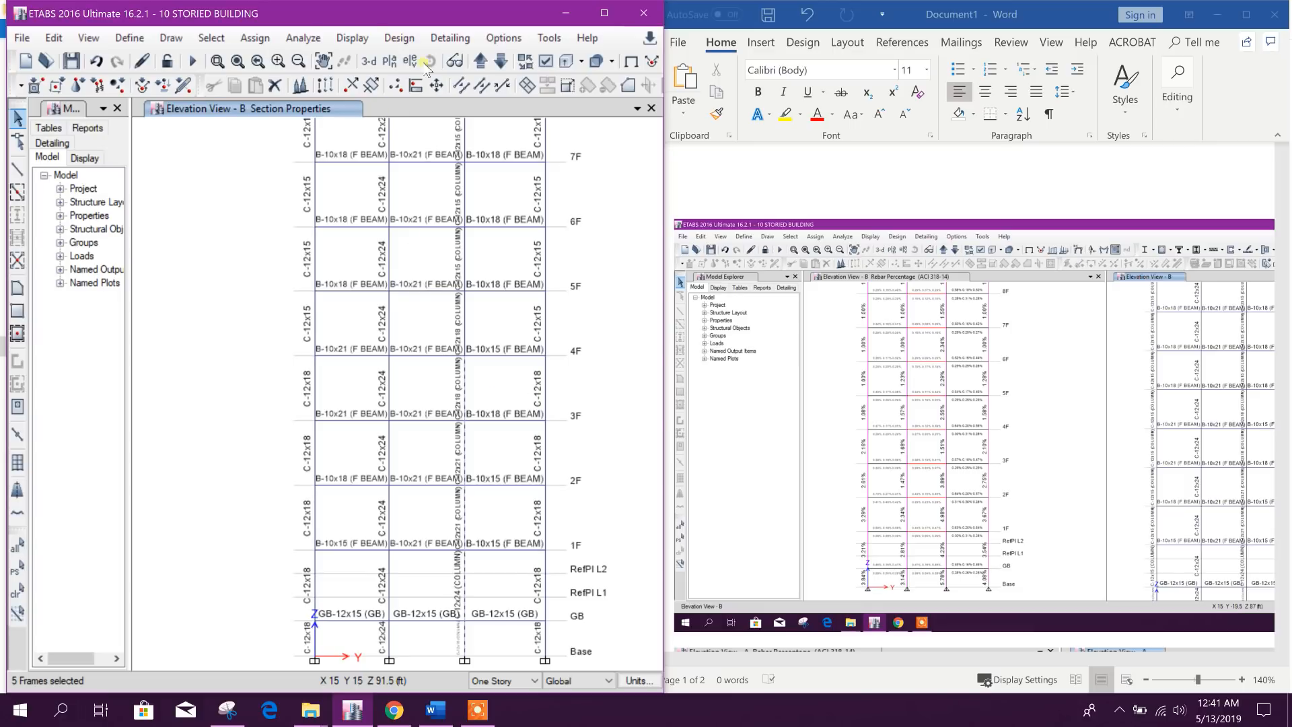
{"action": "left_click", "coordinate": [255, 38]}
{"action": "mouse_move", "coordinate": [296, 82]}
{"action": "left_click", "coordinate": [517, 90]}
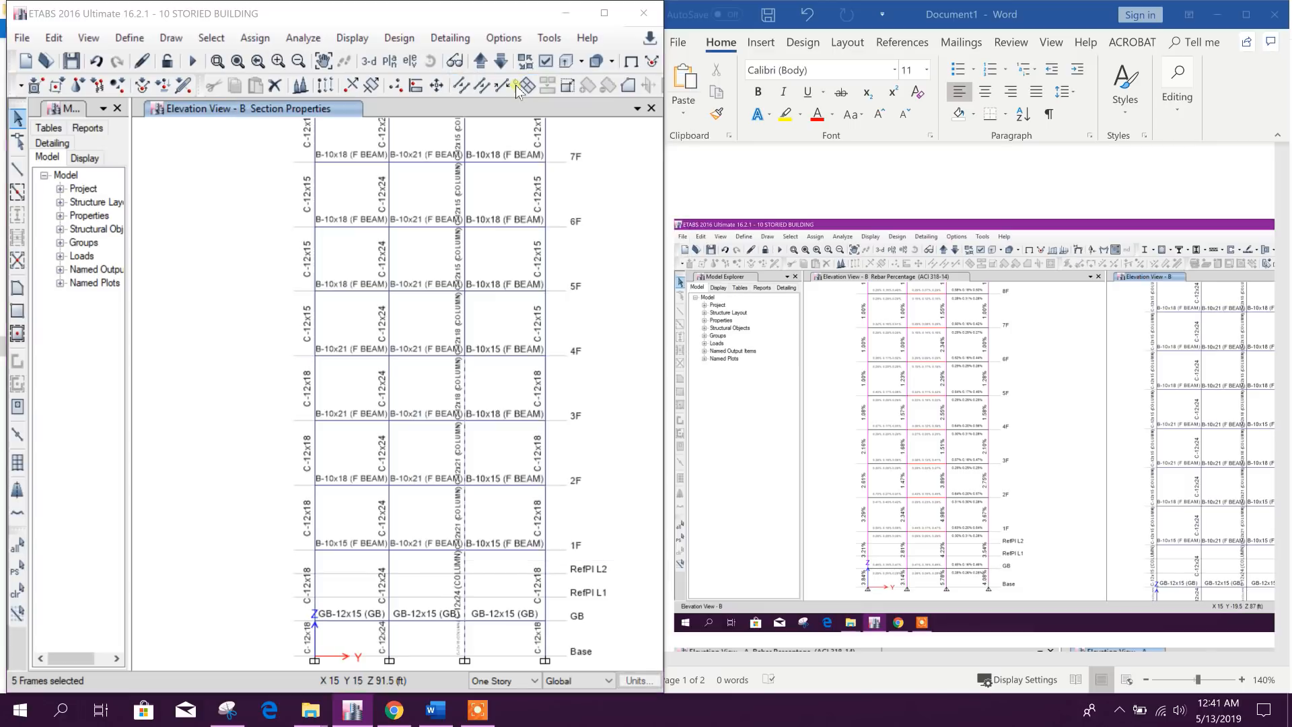
{"action": "left_click", "coordinate": [563, 329]}
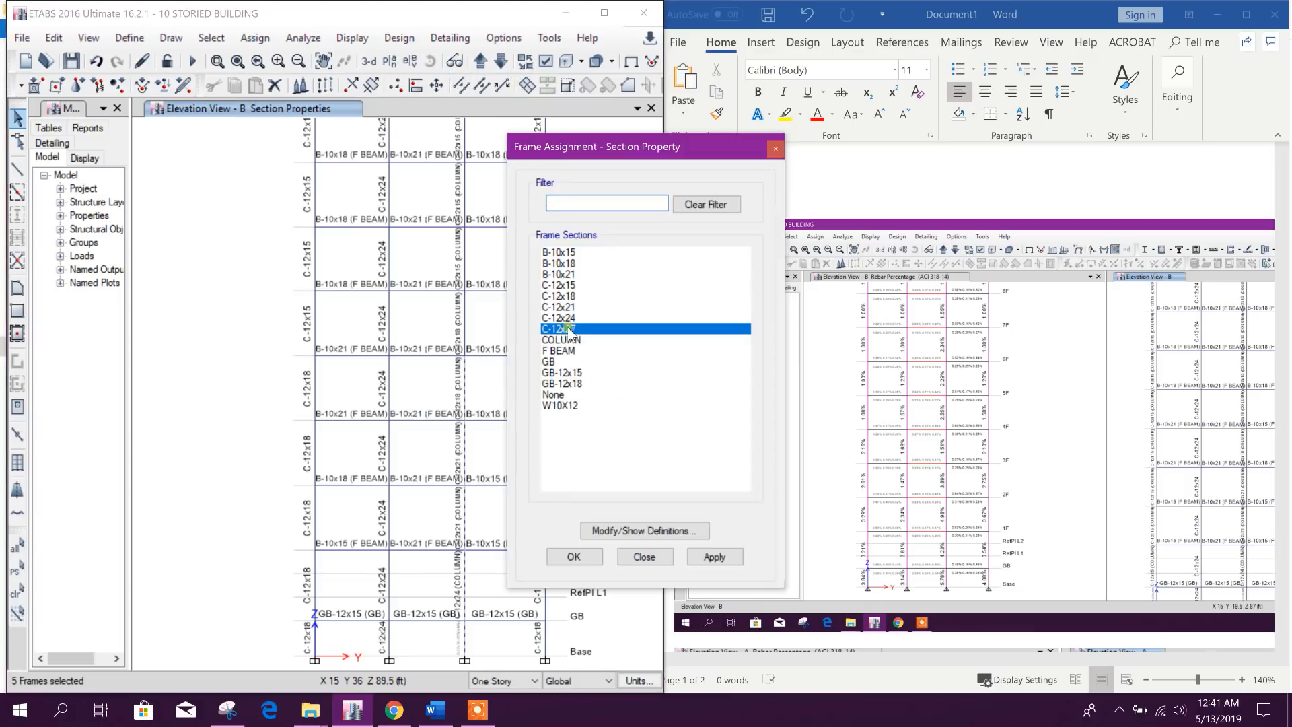
{"action": "left_click", "coordinate": [705, 555]}
{"action": "left_click", "coordinate": [662, 558]}
Step: Assign frame section C-12x24 to the grid 3 columns of elevation B from 4F up to STTOP
{"action": "middle_click_drag", "start_coordinate": [509, 403], "coordinate": [522, 559]}
{"action": "left_click_drag", "start_coordinate": [510, 475], "coordinate": [465, 472]}
{"action": "left_click_drag", "start_coordinate": [517, 402], "coordinate": [440, 402]}
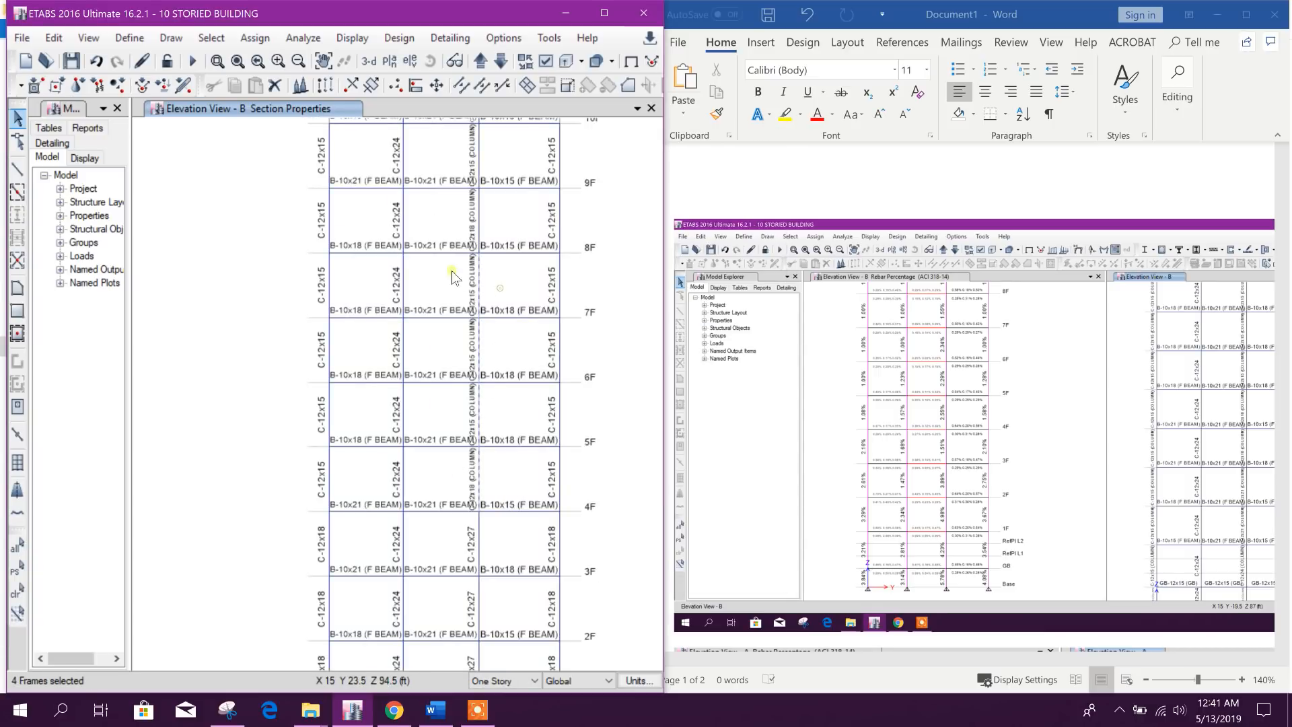
{"action": "middle_click_drag", "start_coordinate": [516, 234], "coordinate": [485, 369]}
{"action": "left_click_drag", "start_coordinate": [481, 361], "coordinate": [438, 360]}
{"action": "left_click_drag", "start_coordinate": [492, 296], "coordinate": [407, 293]}
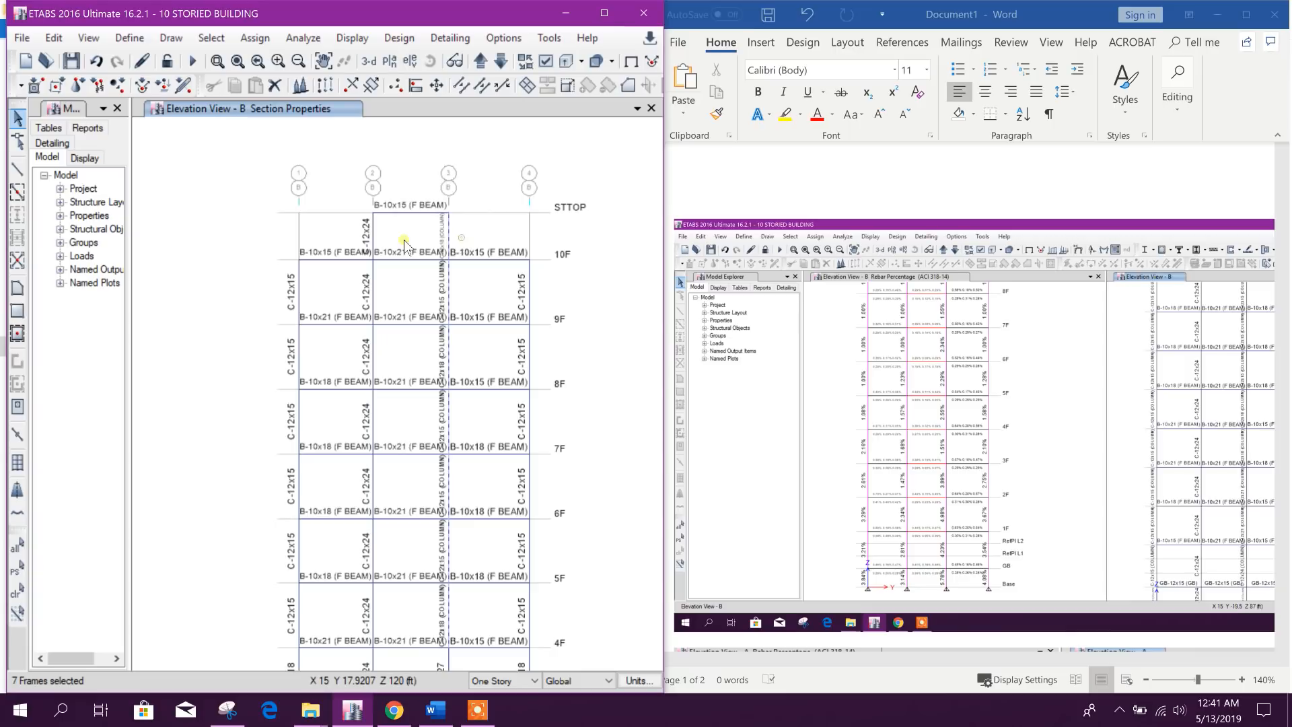
{"action": "left_click", "coordinate": [255, 37]}
{"action": "mouse_move", "coordinate": [290, 80]}
{"action": "left_click", "coordinate": [470, 81]}
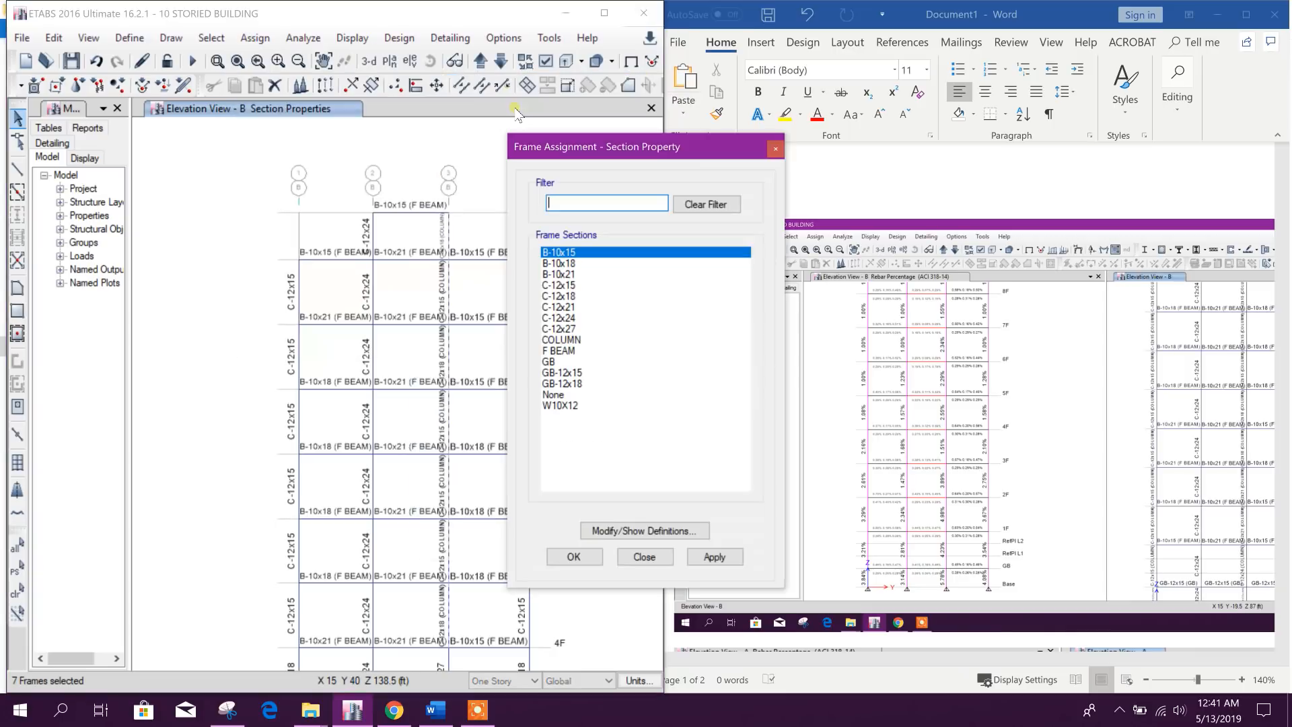
{"action": "left_click", "coordinate": [562, 317]}
{"action": "left_click", "coordinate": [703, 556]}
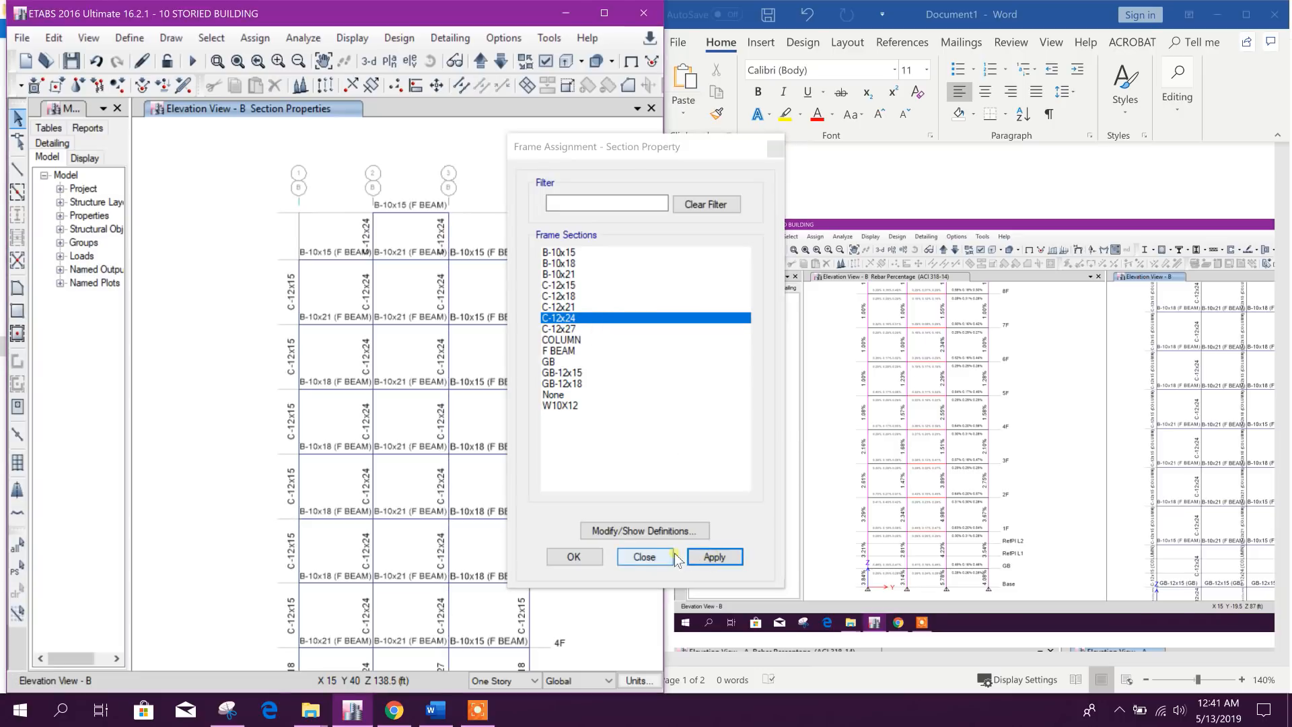
{"action": "left_click", "coordinate": [644, 557]}
Step: Examine the revised column sections of elevation B storey by storey against the rebar percentages in Word
{"action": "middle_click_drag", "start_coordinate": [548, 608], "coordinate": [565, 486]}
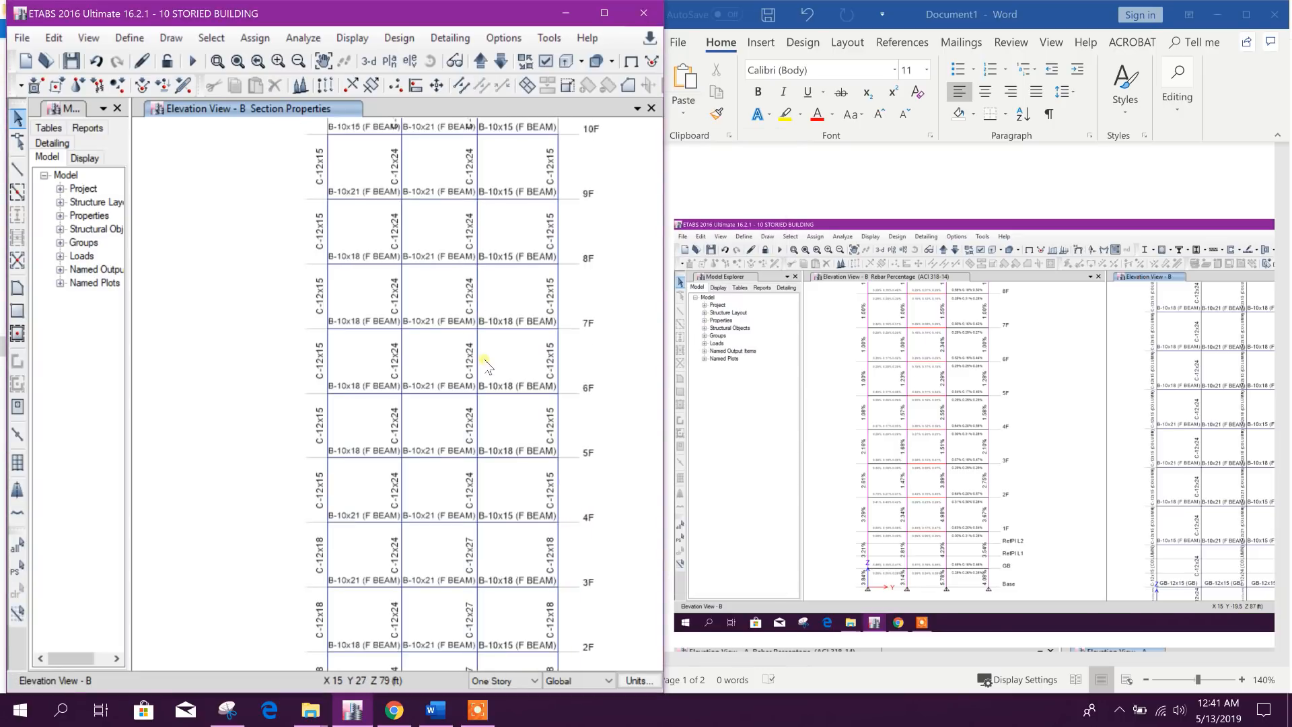
{"action": "middle_click_drag", "start_coordinate": [500, 548], "coordinate": [507, 478]}
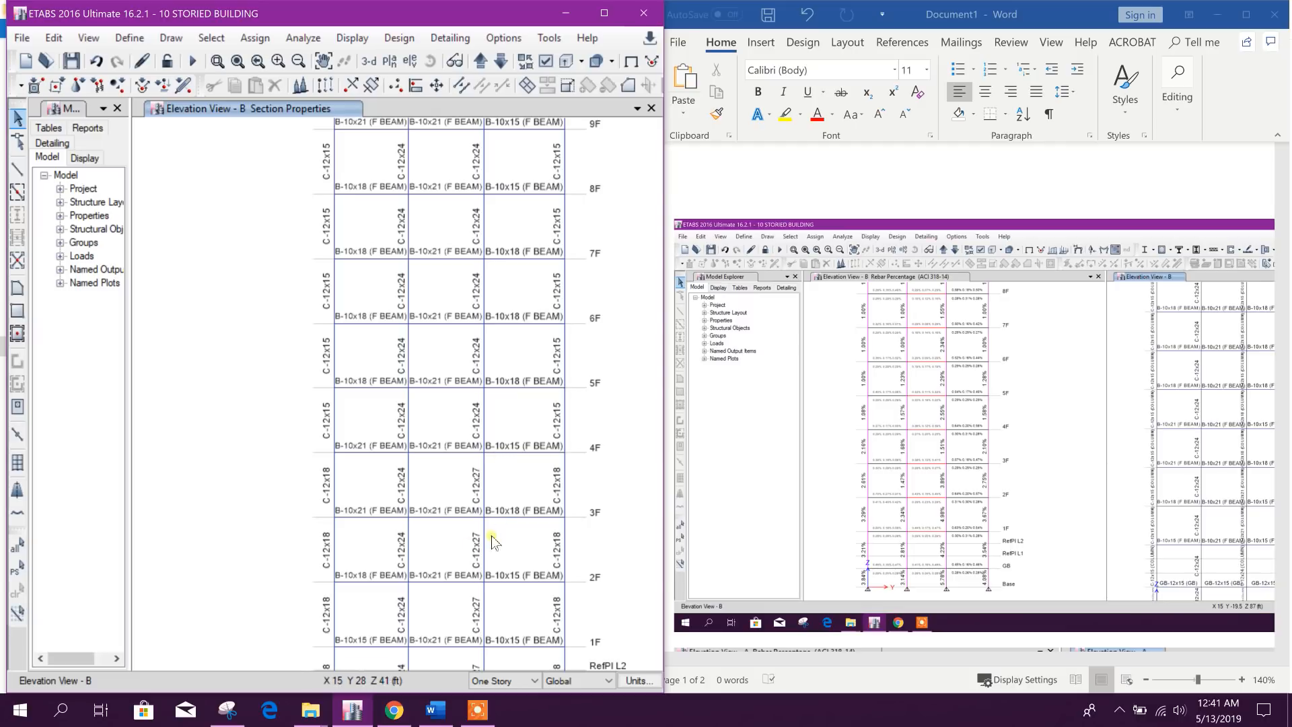
{"action": "middle_click_drag", "start_coordinate": [512, 301], "coordinate": [490, 403]}
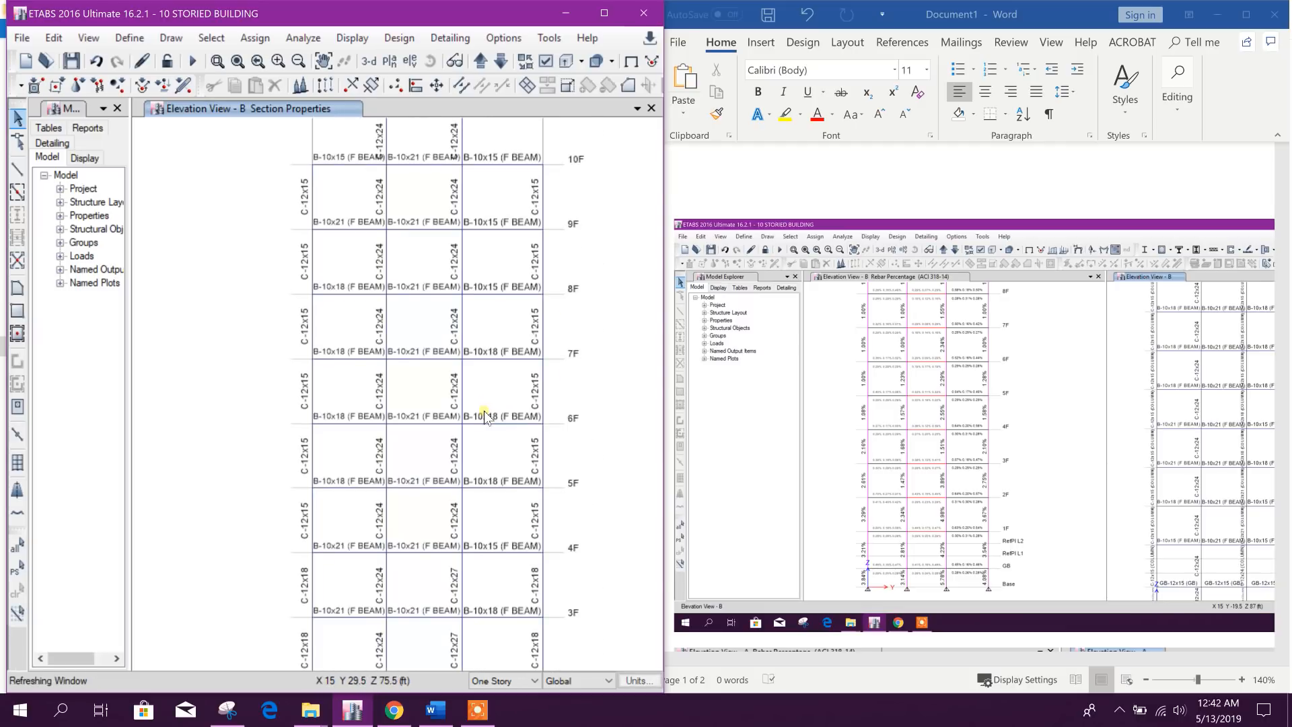
{"action": "middle_click_drag", "start_coordinate": [491, 274], "coordinate": [485, 402]}
{"action": "middle_click_drag", "start_coordinate": [501, 535], "coordinate": [491, 434]}
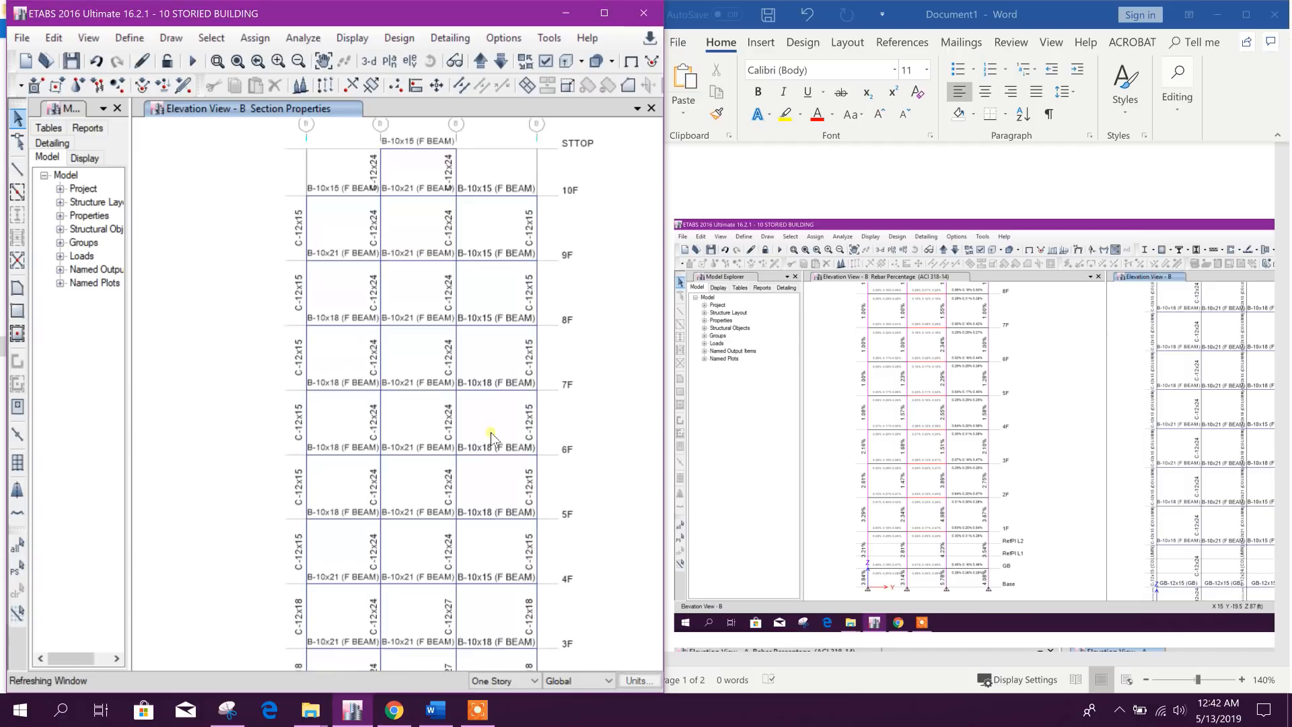
{"action": "middle_click_drag", "start_coordinate": [524, 571], "coordinate": [518, 485]}
{"action": "middle_click_drag", "start_coordinate": [520, 610], "coordinate": [494, 512]}
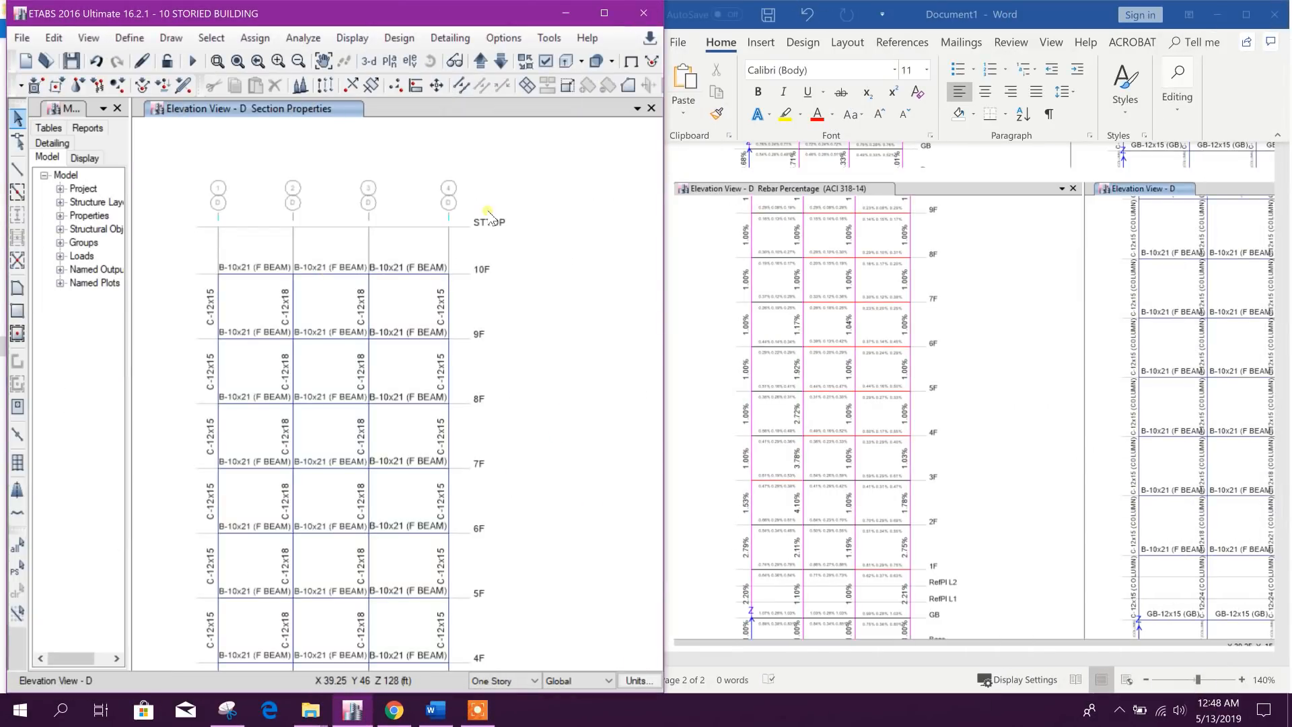
Step: Run the analysis from the 3-D view of the building and maximize the ETABS window
{"action": "left_click", "coordinate": [369, 61]}
{"action": "middle_click_drag", "start_coordinate": [476, 357], "coordinate": [476, 341]}
{"action": "middle_click_drag", "start_coordinate": [564, 335], "coordinate": [537, 380]}
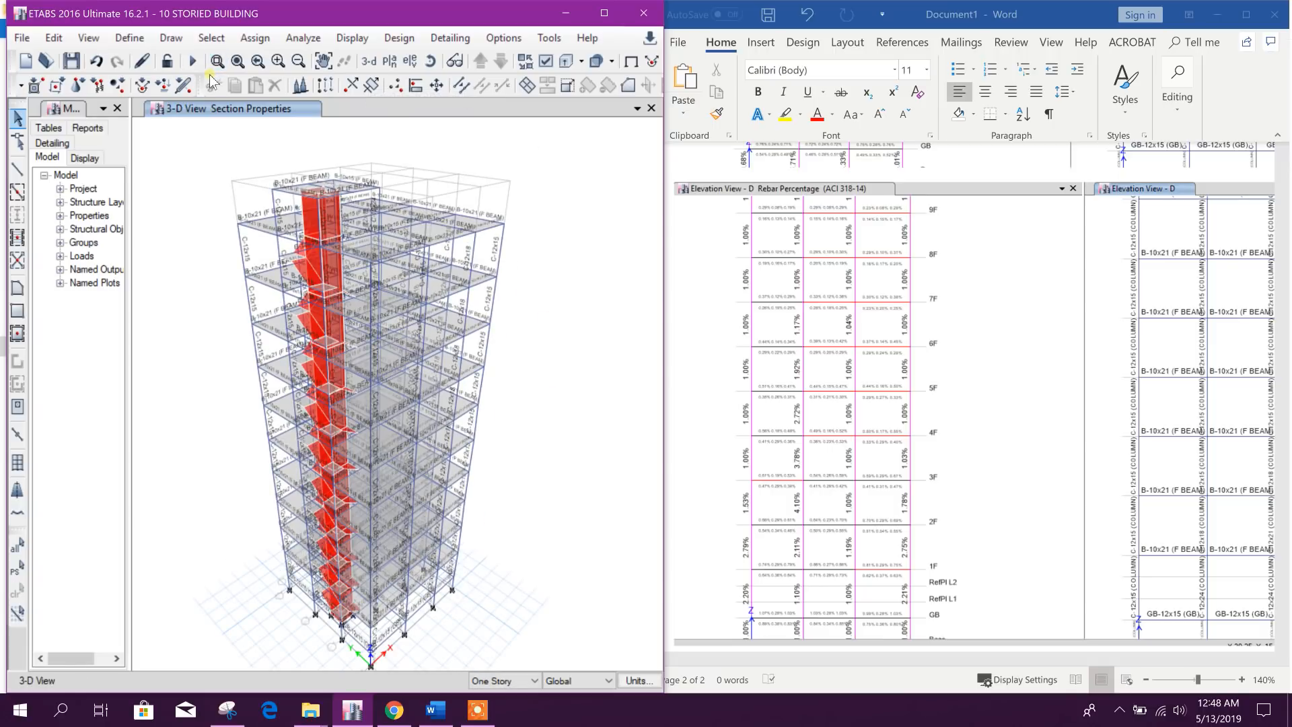
{"action": "left_click", "coordinate": [192, 60]}
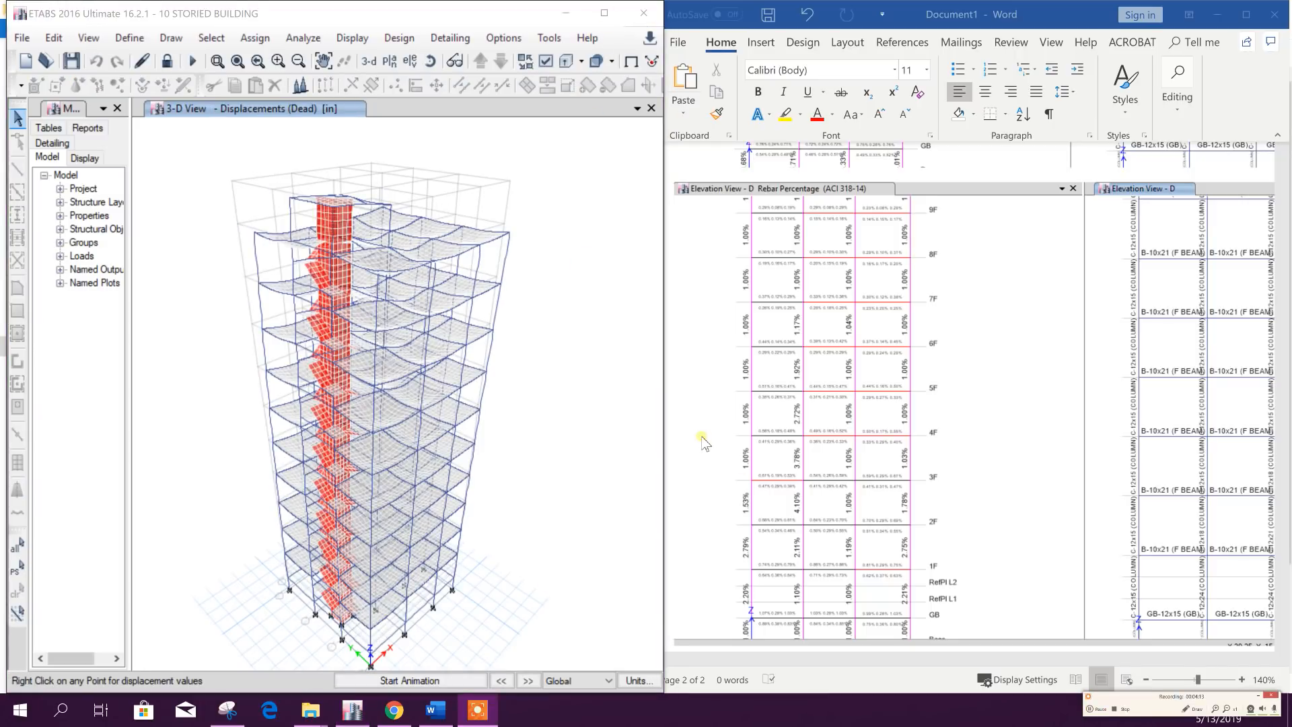
{"action": "left_click", "coordinate": [603, 13]}
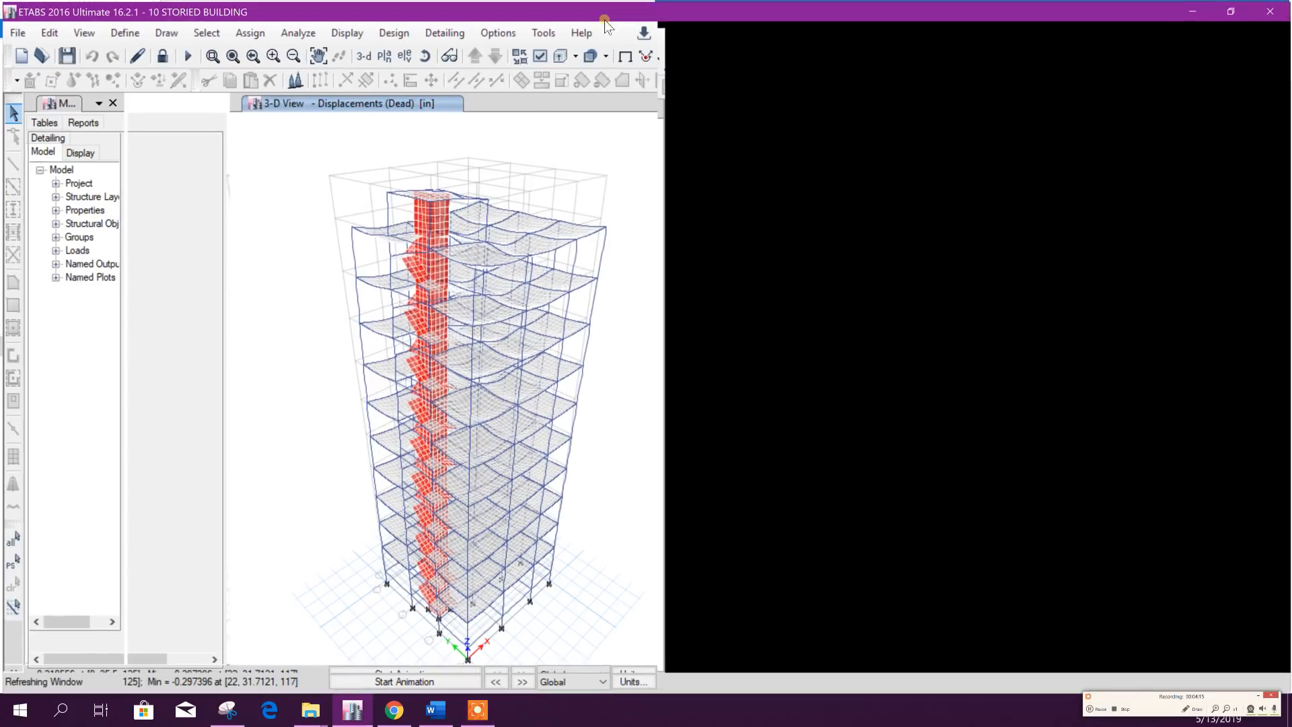
{"action": "mouse_move", "coordinate": [779, 370]}
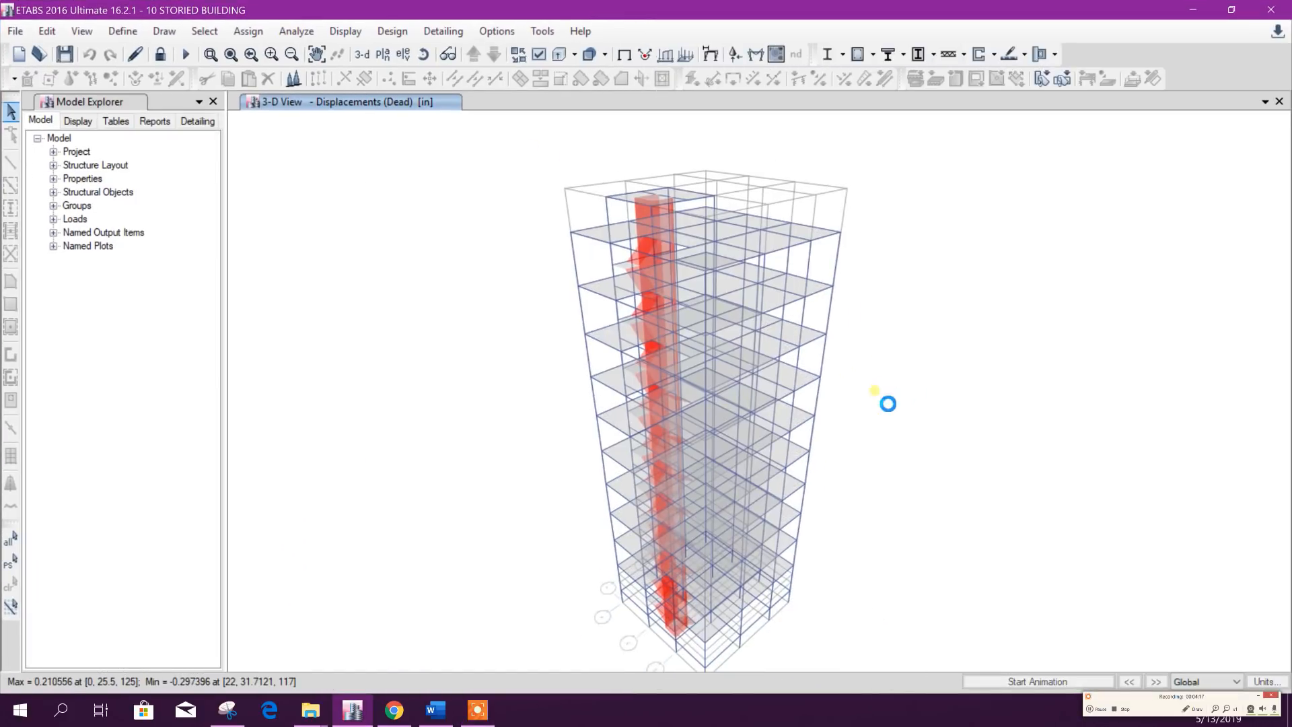
Step: Run the concrete frame design and decline to reiterate analysis and design
{"action": "left_click", "coordinate": [860, 54]}
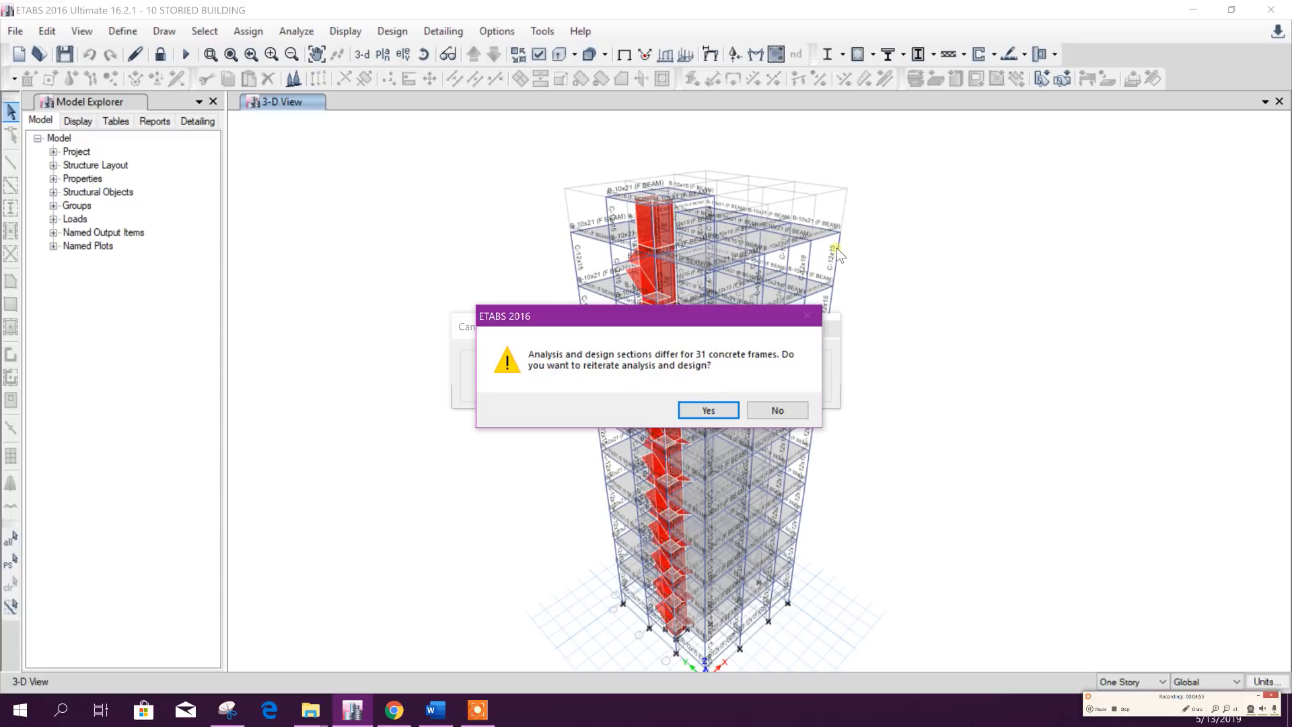
{"action": "left_click", "coordinate": [774, 412]}
{"action": "left_click", "coordinate": [773, 413]}
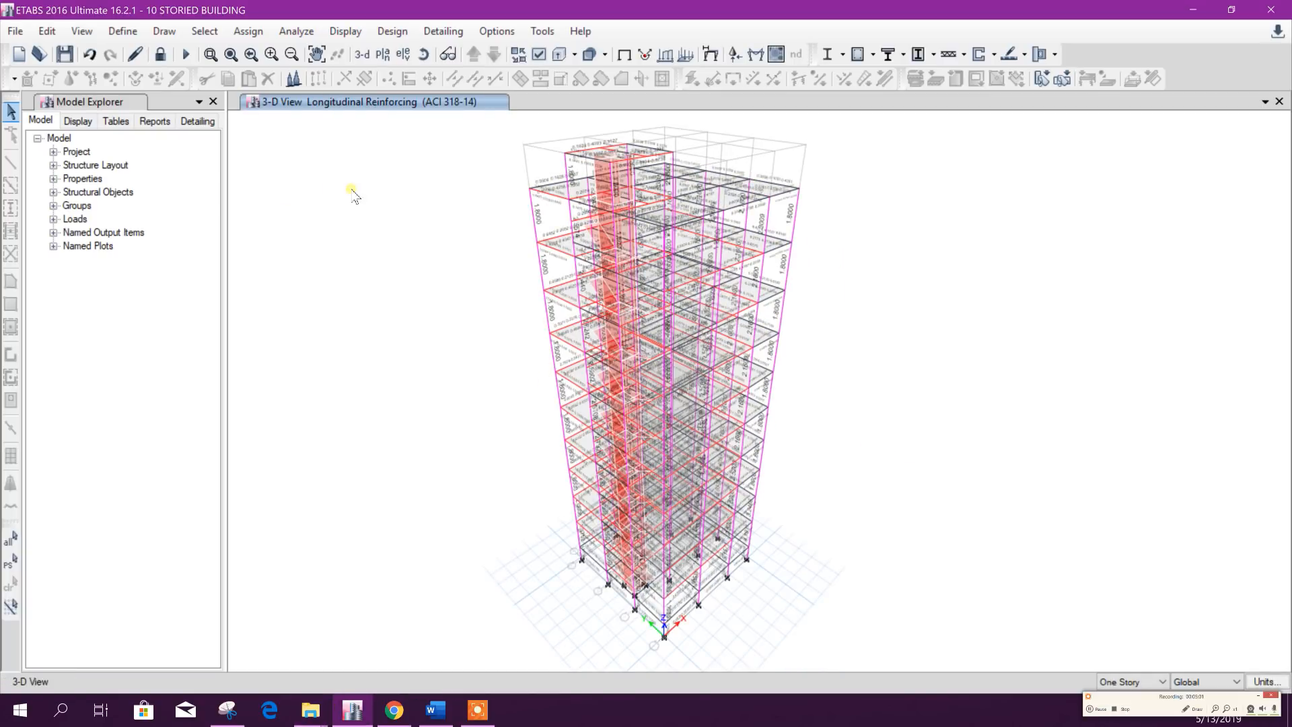
Step: Select all columns by object type and show only those selected objects in the 3-D view
{"action": "left_click", "coordinate": [204, 31]}
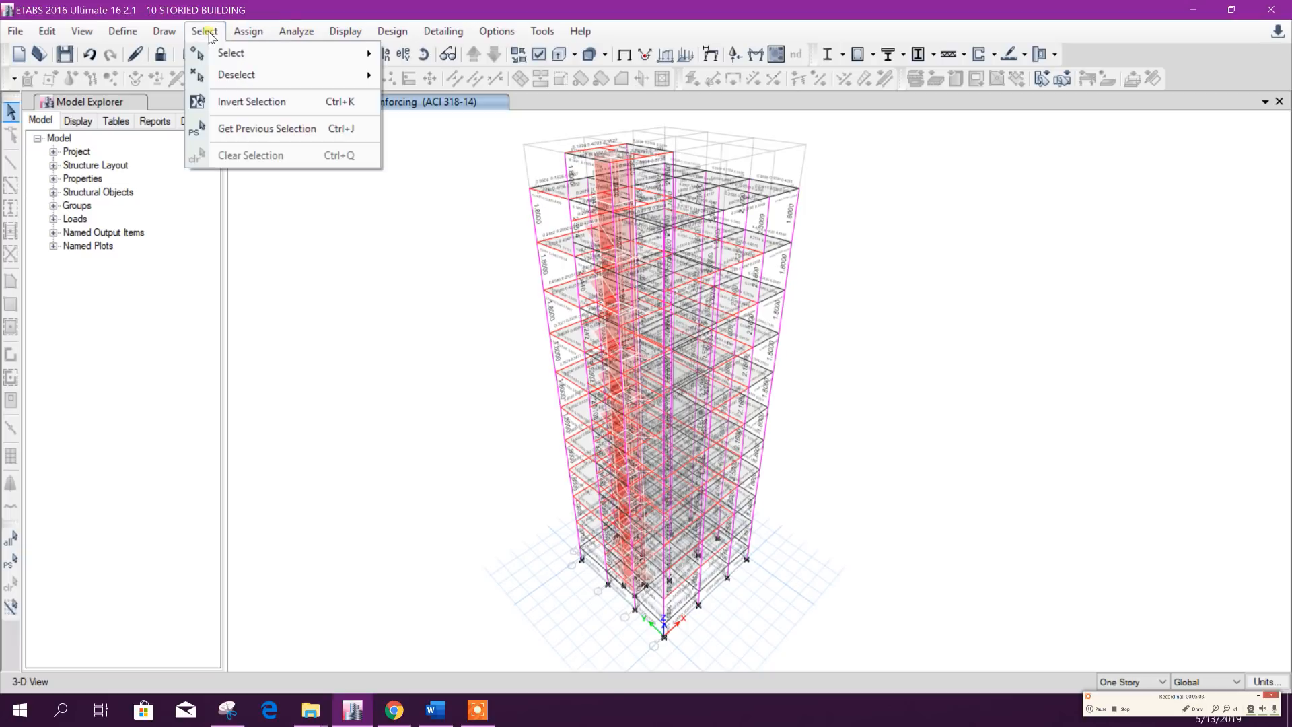
{"action": "mouse_move", "coordinate": [231, 53]}
{"action": "left_click", "coordinate": [471, 173]}
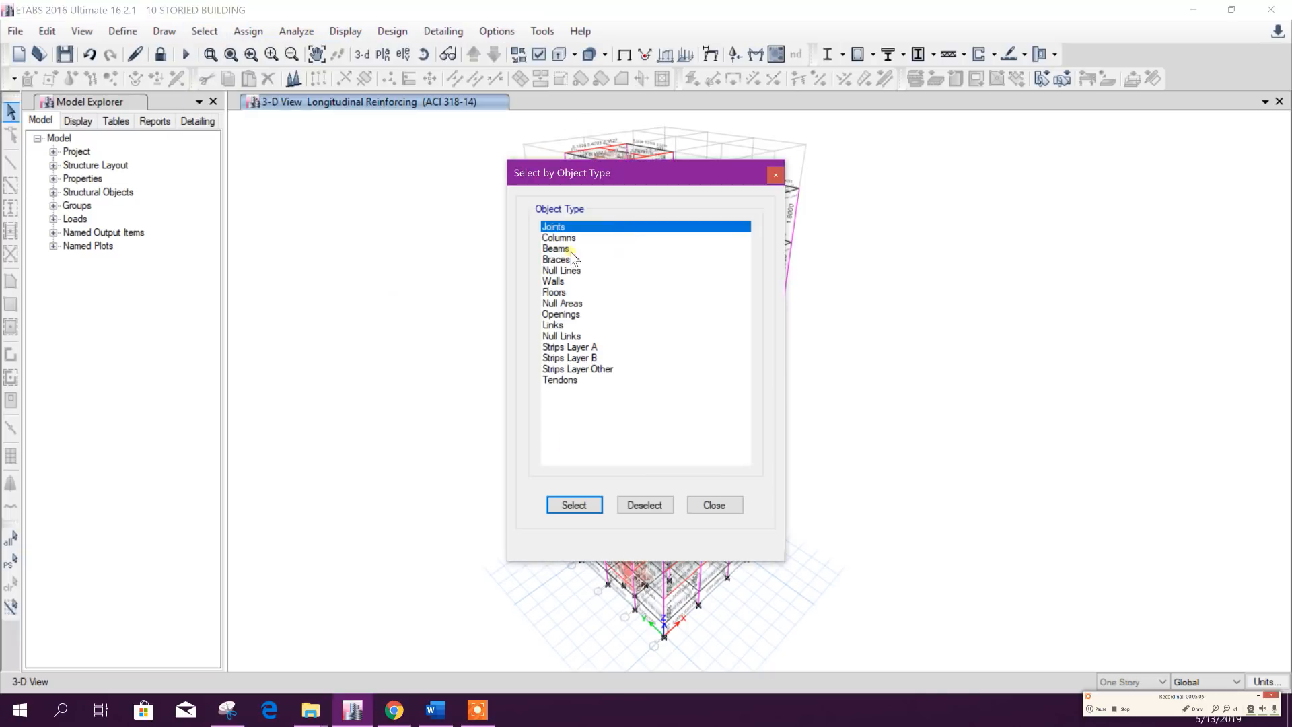
{"action": "left_click", "coordinate": [559, 237]}
{"action": "left_click", "coordinate": [574, 504]}
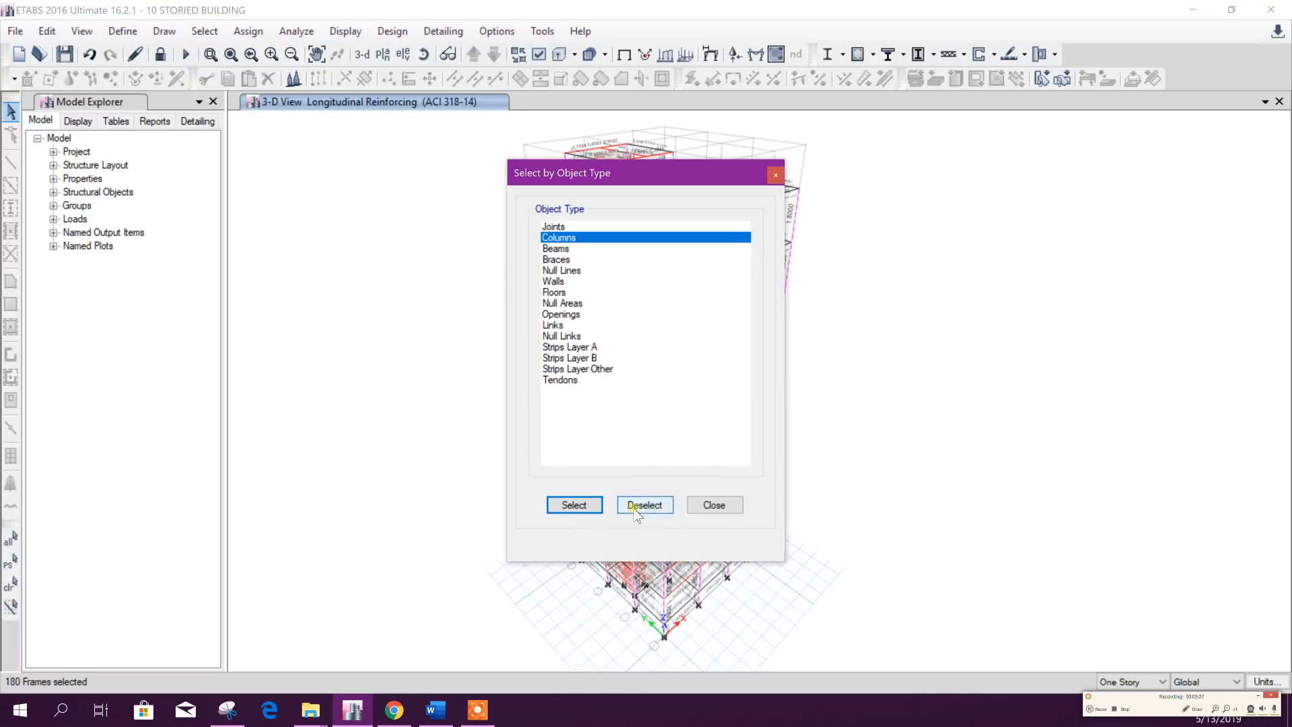
{"action": "left_click", "coordinate": [714, 505]}
{"action": "right_click", "coordinate": [909, 227]}
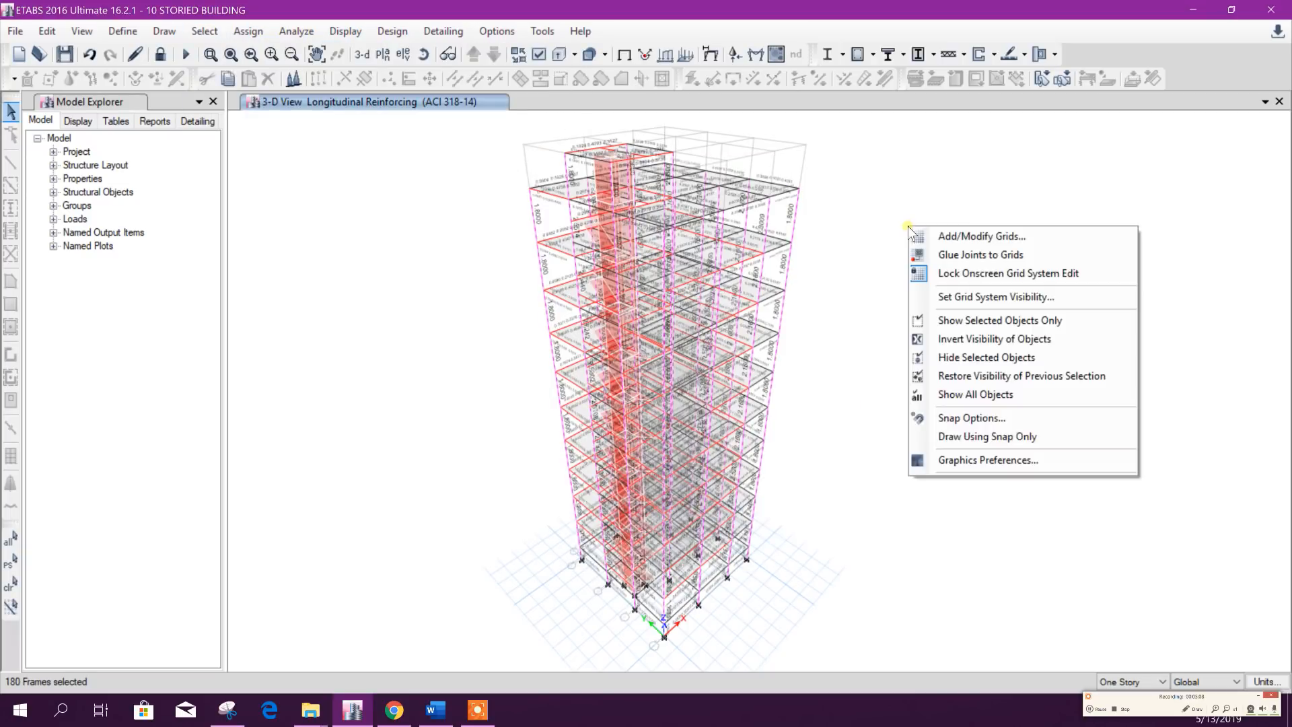
{"action": "left_click", "coordinate": [976, 321]}
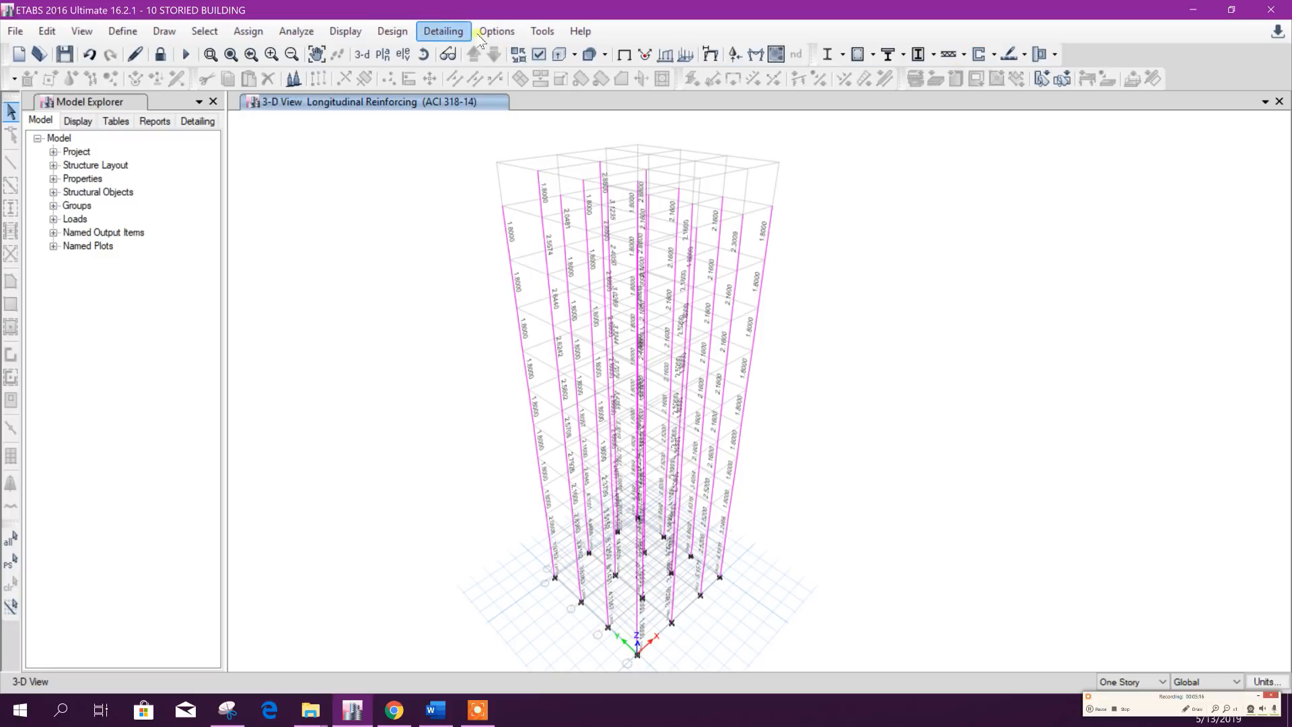
Step: Add a second view window beside the column view and set it to a 3-D view
{"action": "left_click", "coordinate": [1265, 101]}
{"action": "left_click", "coordinate": [1117, 143]}
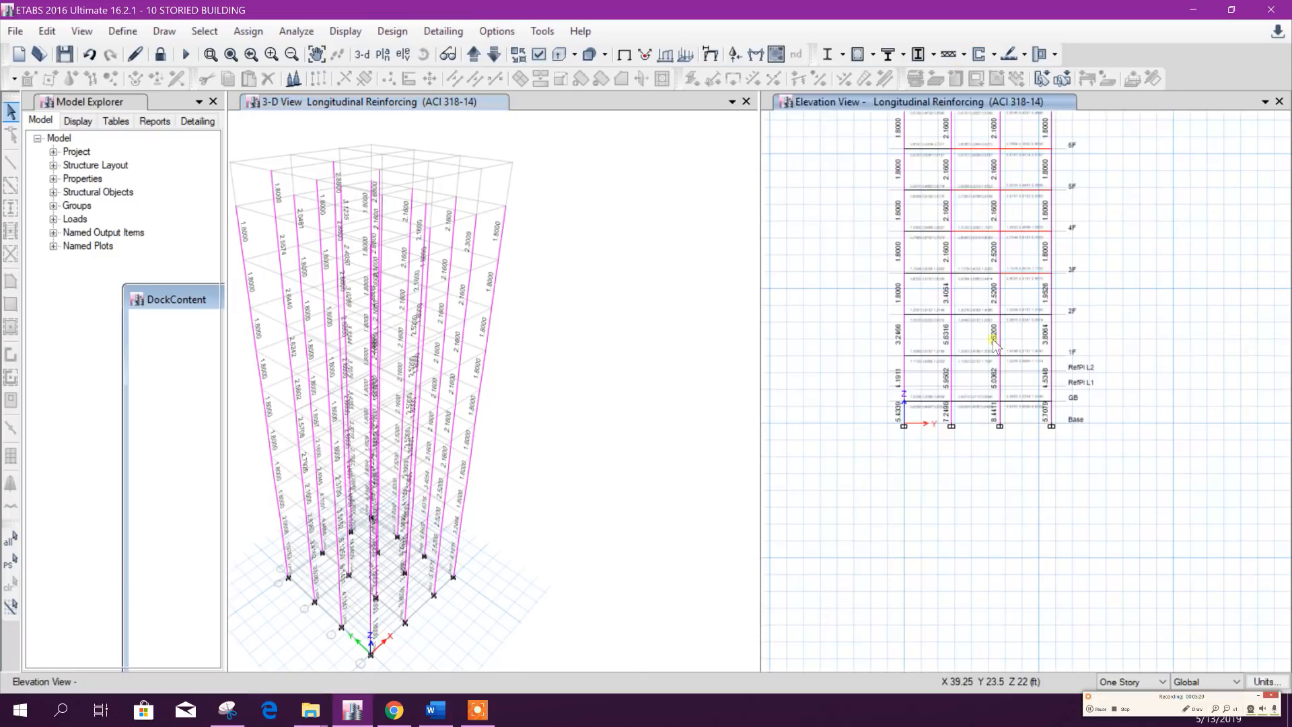
{"action": "middle_click_drag", "start_coordinate": [1166, 292], "coordinate": [1137, 399]}
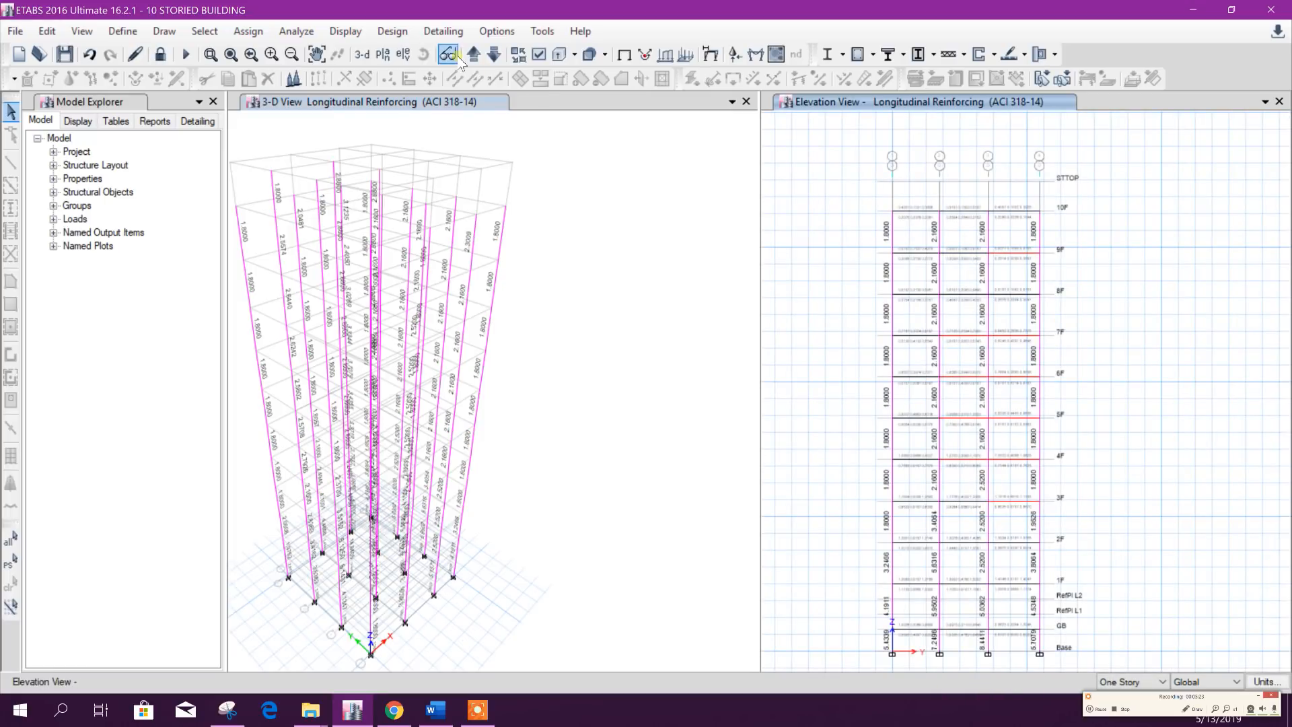
{"action": "left_click", "coordinate": [362, 54]}
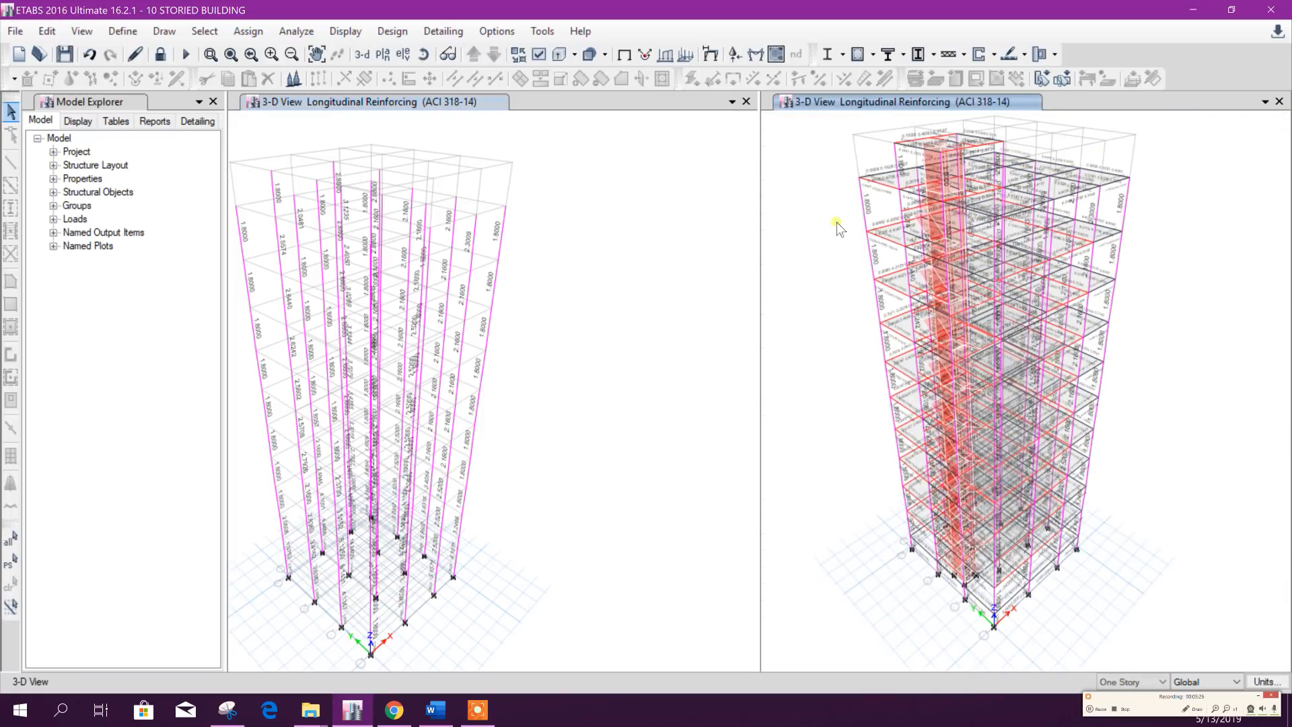
{"action": "middle_click_drag", "start_coordinate": [550, 249], "coordinate": [640, 236]}
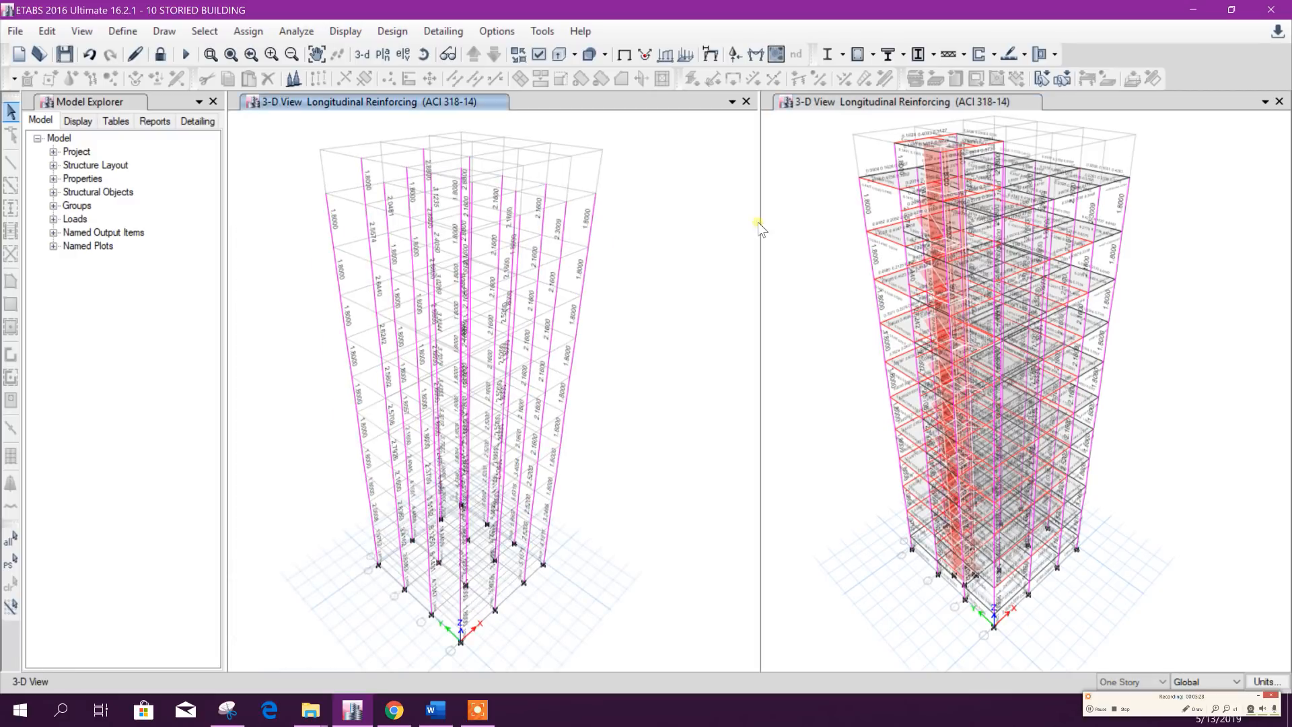
Step: Select all columns by object type in the second 3-D view and show only the selected objects there
{"action": "left_click", "coordinate": [807, 181]}
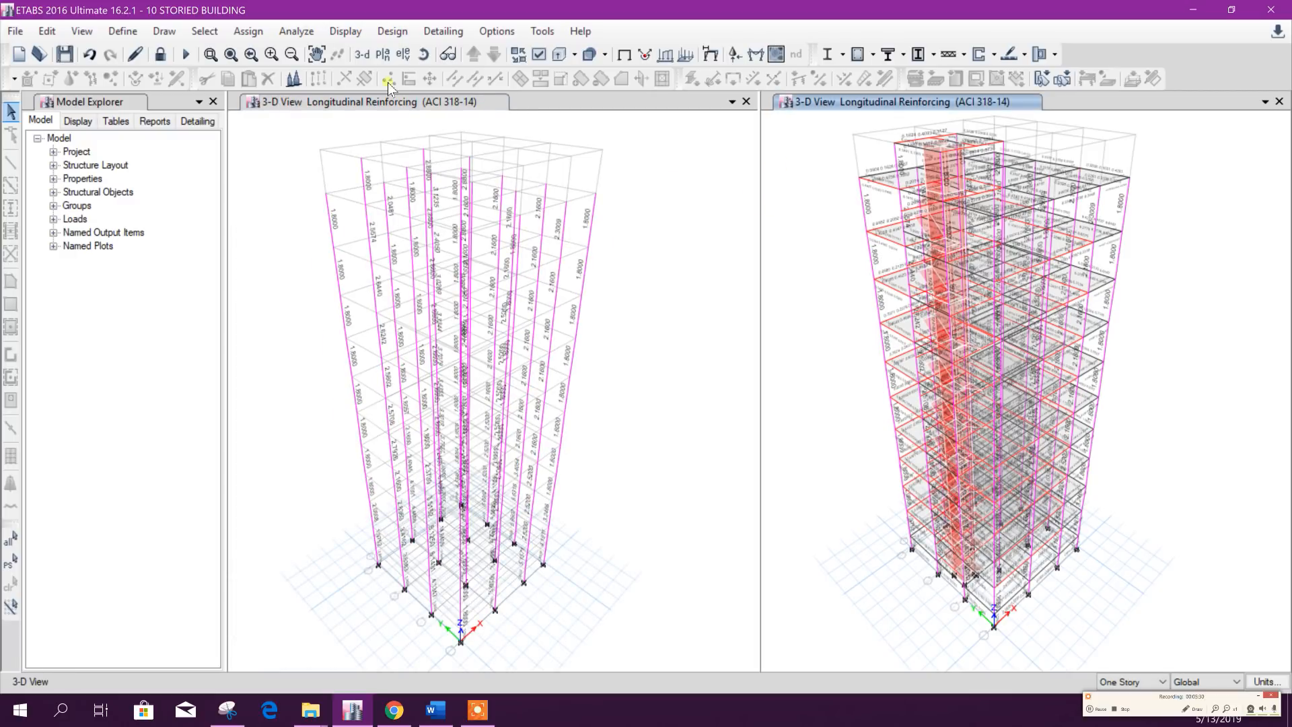
{"action": "left_click", "coordinate": [205, 31]}
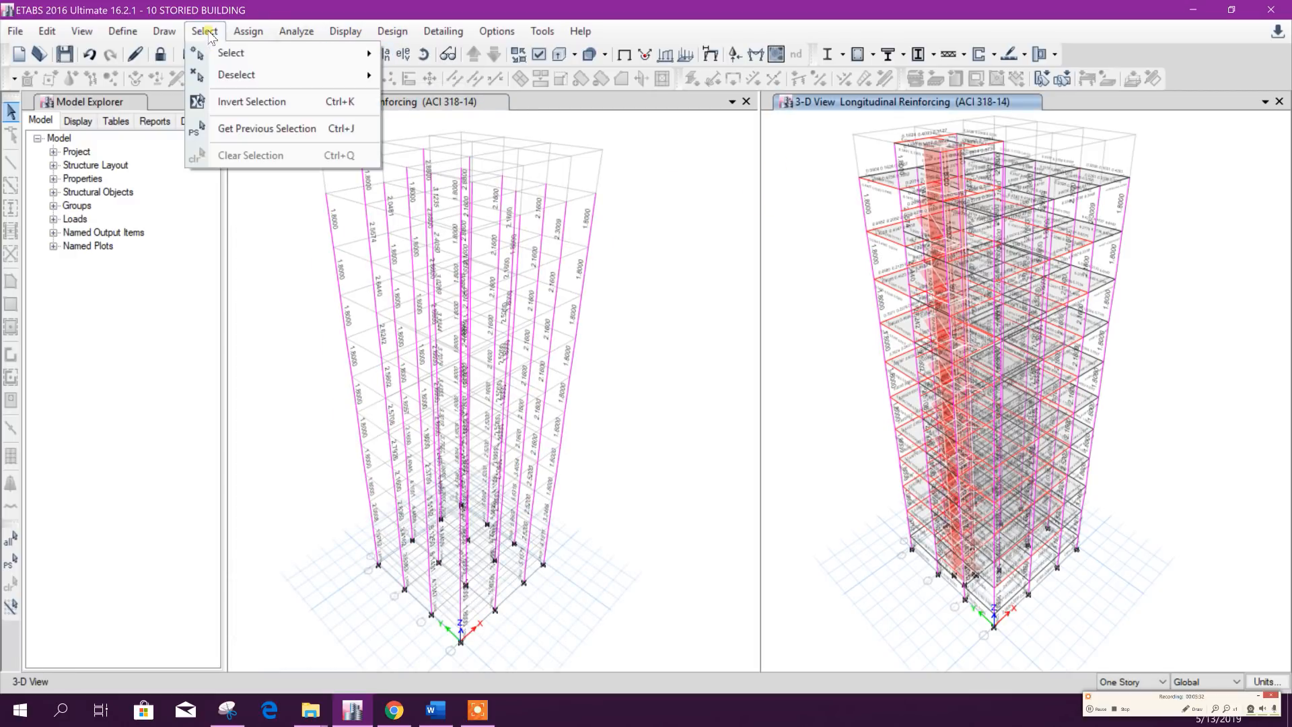
{"action": "mouse_move", "coordinate": [232, 52]}
{"action": "left_click", "coordinate": [463, 176]}
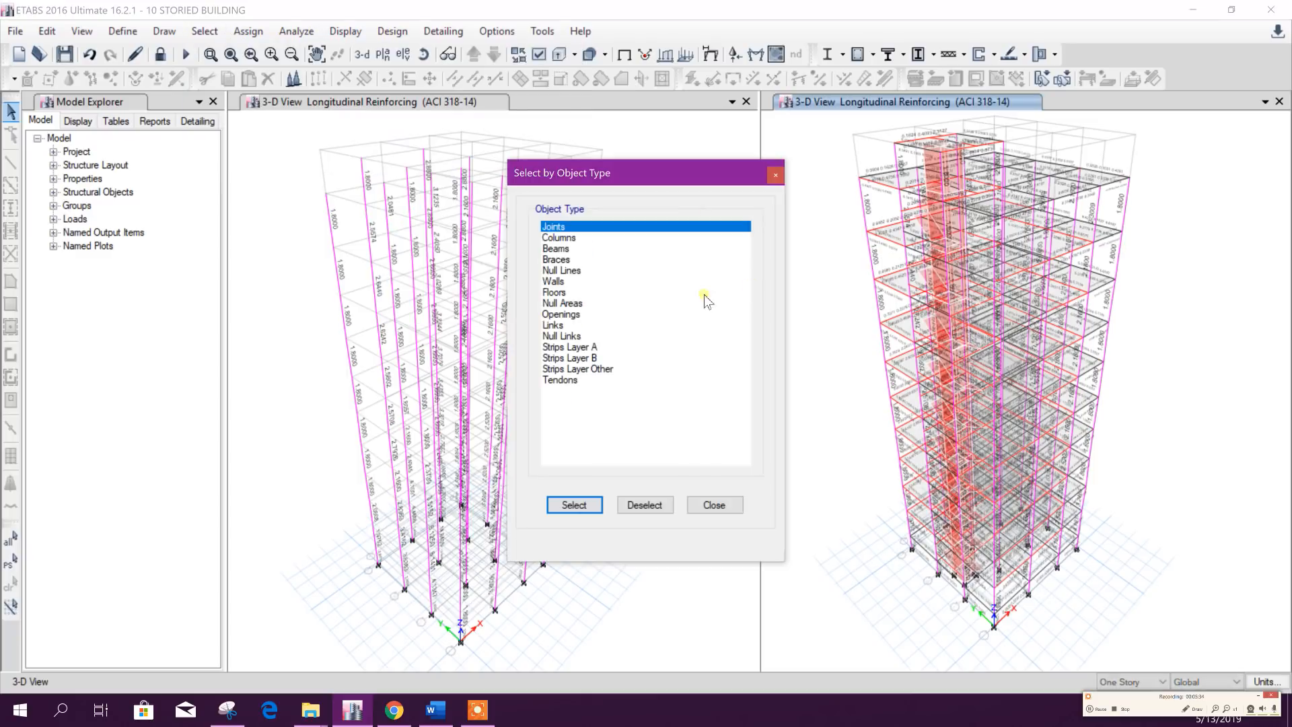
{"action": "left_click", "coordinate": [569, 238]}
{"action": "left_click", "coordinate": [574, 504]}
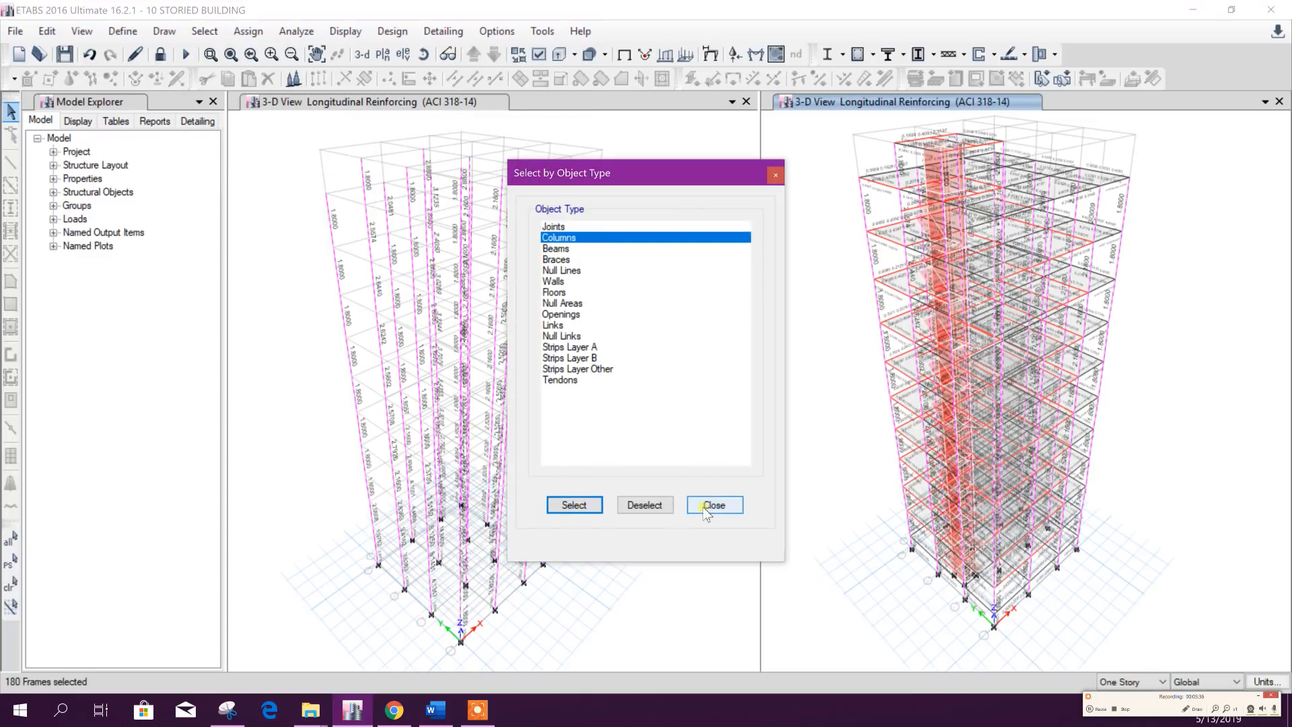
{"action": "left_click", "coordinate": [714, 504]}
{"action": "right_click", "coordinate": [805, 177]}
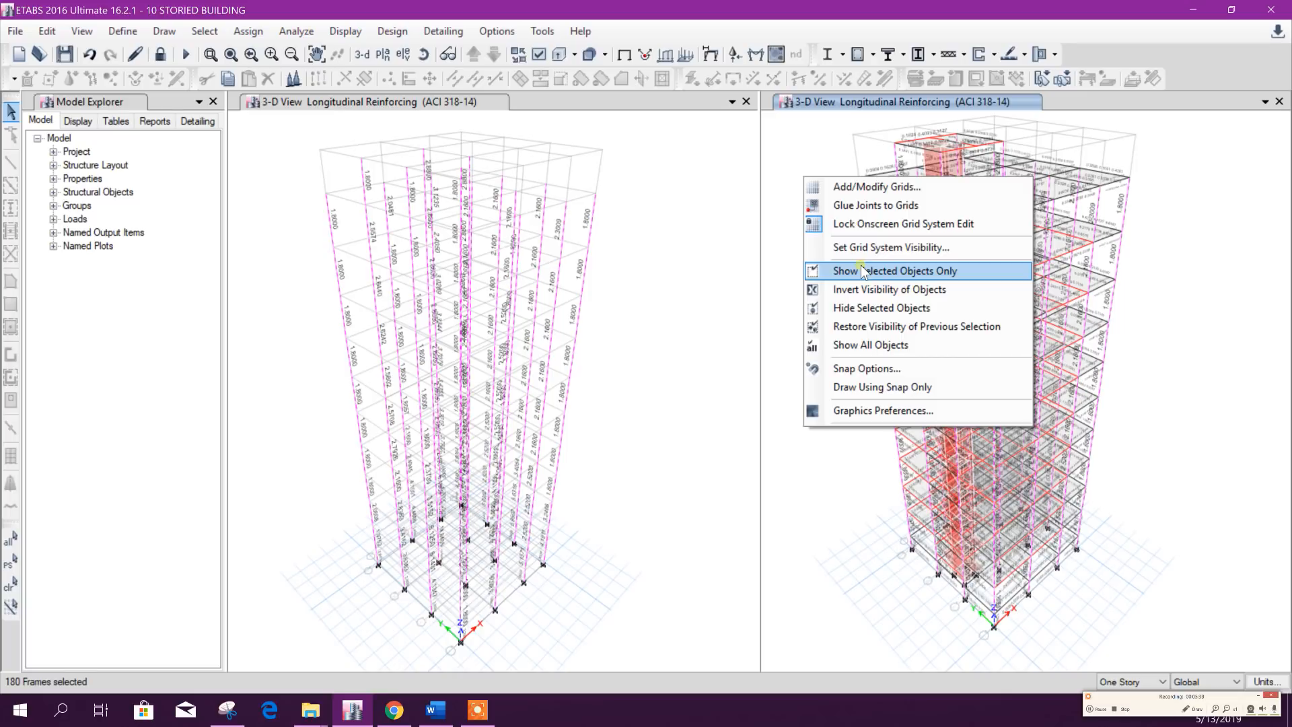
{"action": "left_click", "coordinate": [849, 270]}
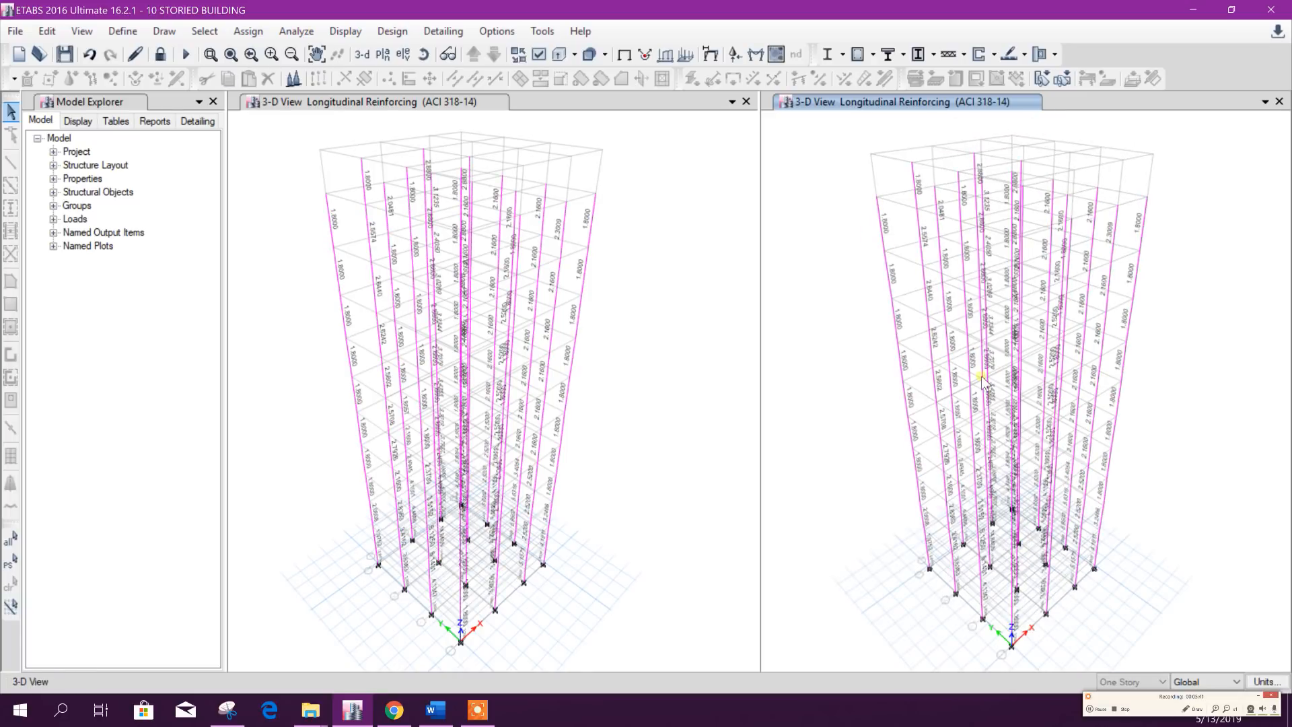
Step: Set the second view window to elevation A and enlarge its column reinforcement values
{"action": "left_click", "coordinate": [401, 54]}
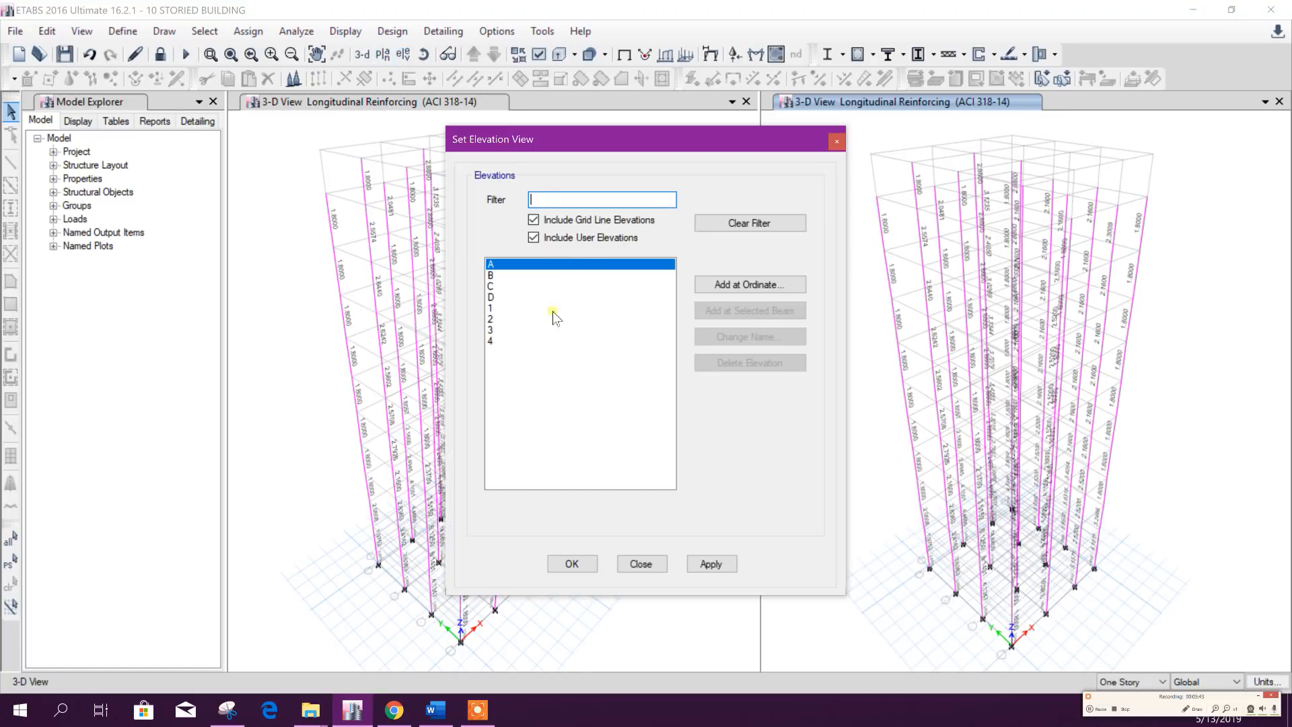
{"action": "left_click", "coordinate": [711, 564]}
{"action": "left_click", "coordinate": [656, 564]}
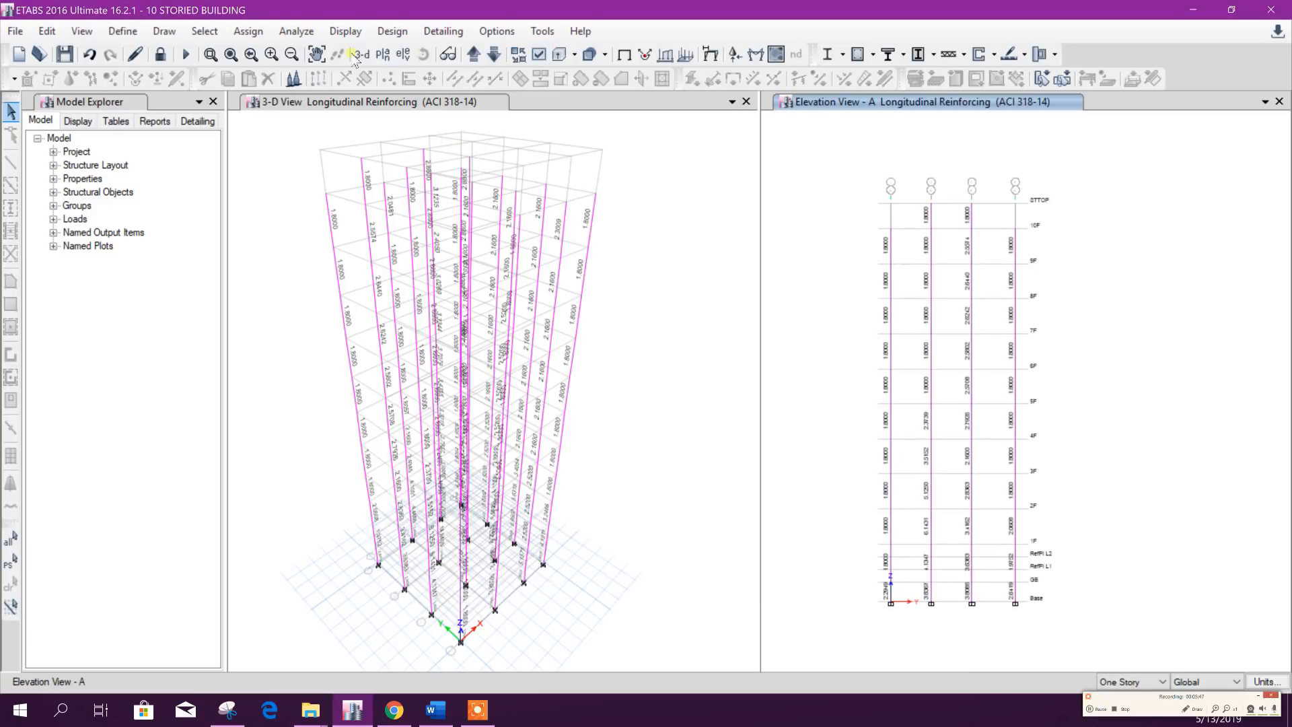
{"action": "left_click", "coordinate": [272, 55]}
{"action": "left_click", "coordinate": [272, 55]}
{"action": "left_click", "coordinate": [272, 55]}
{"action": "left_click", "coordinate": [272, 54]}
{"action": "middle_click_drag", "start_coordinate": [891, 409], "coordinate": [944, 353]}
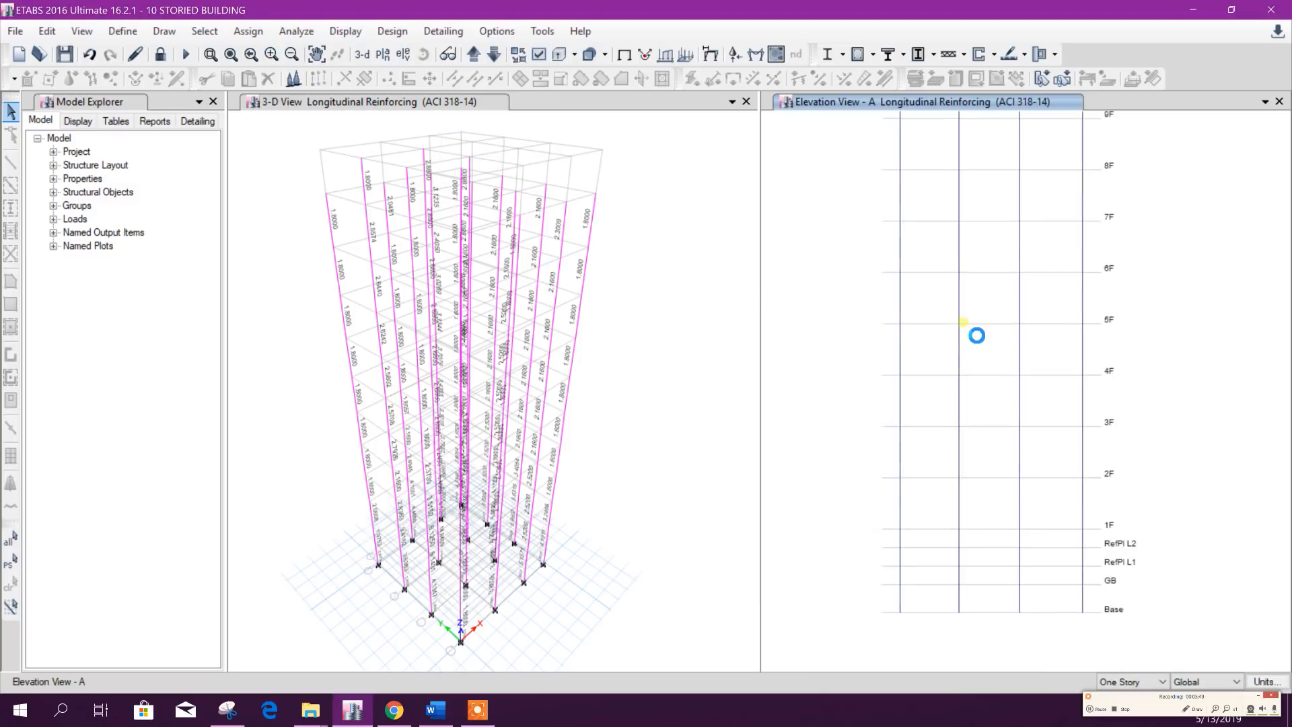
Step: Set the first view window, still showing the 3-D columns, to elevation A and enlarge its reinforcement values
{"action": "left_click", "coordinate": [620, 271]}
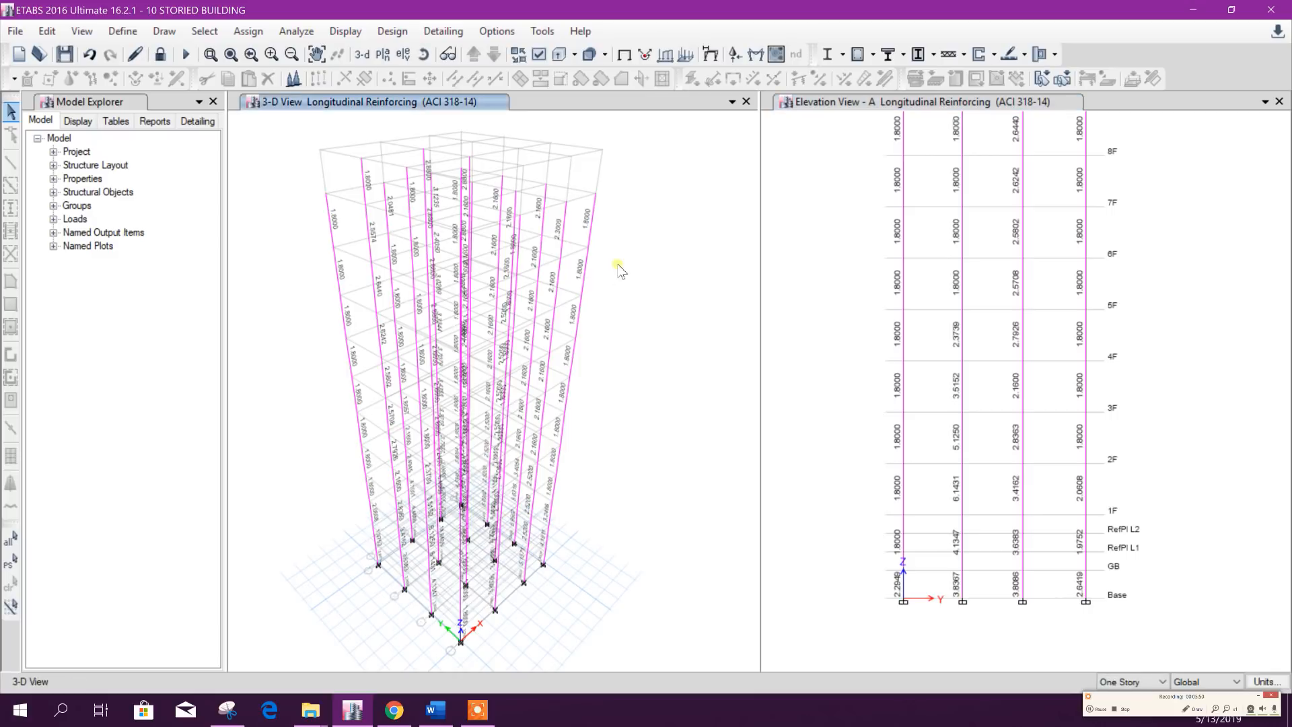
{"action": "left_click", "coordinate": [405, 54]}
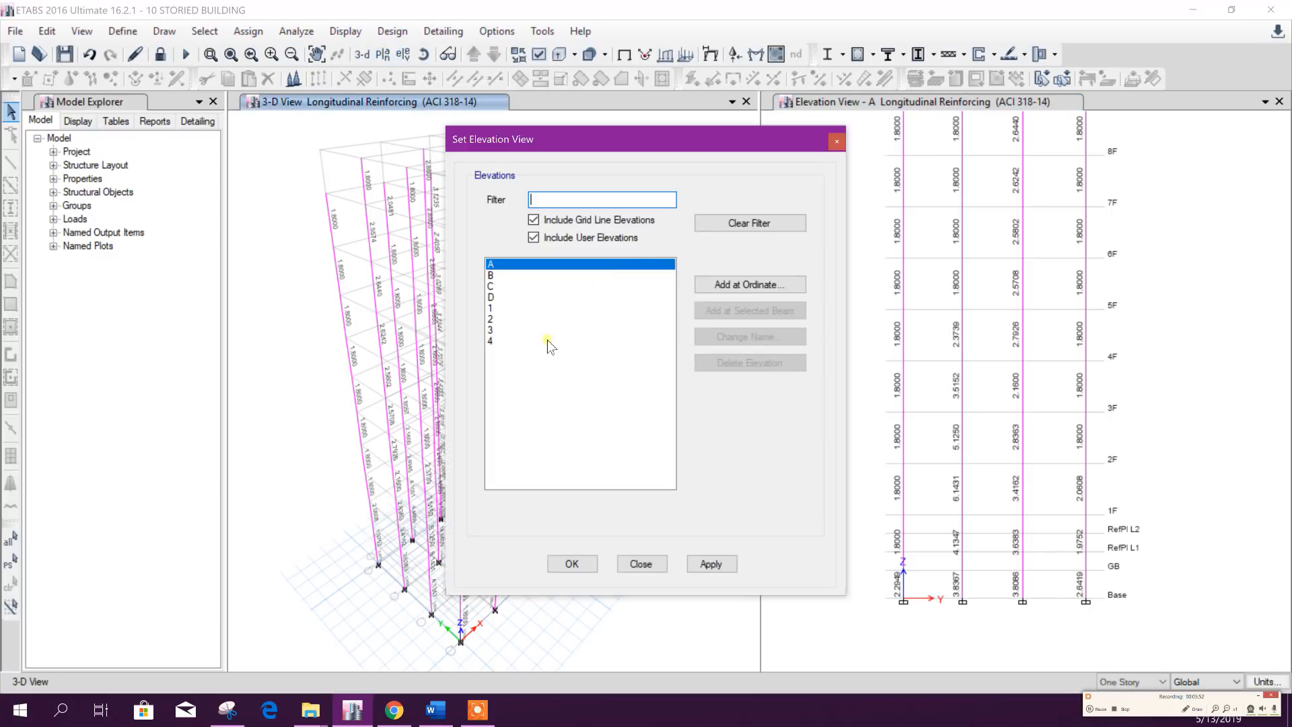
{"action": "left_click", "coordinate": [710, 564]}
{"action": "left_click", "coordinate": [640, 564]}
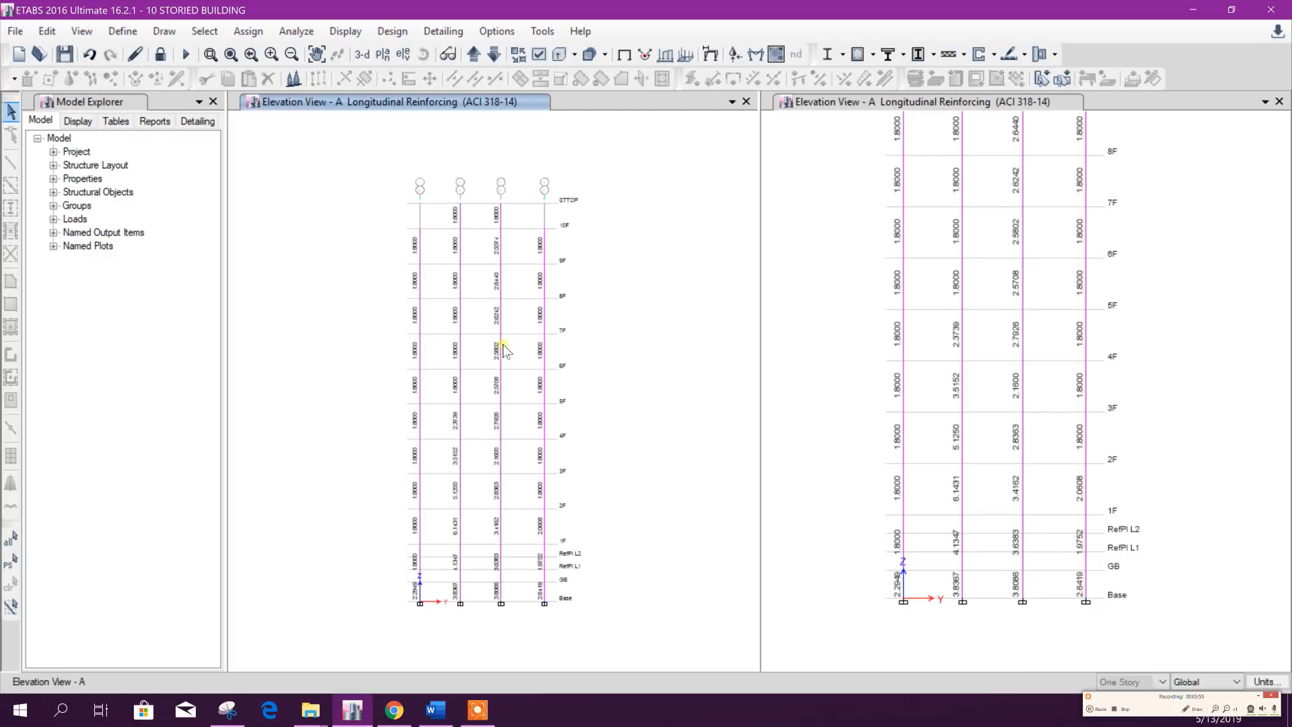
{"action": "left_click", "coordinate": [272, 56]}
{"action": "left_click", "coordinate": [276, 55]}
{"action": "left_click", "coordinate": [276, 55]}
{"action": "left_click", "coordinate": [276, 55]}
{"action": "middle_click_drag", "start_coordinate": [681, 280], "coordinate": [689, 242]}
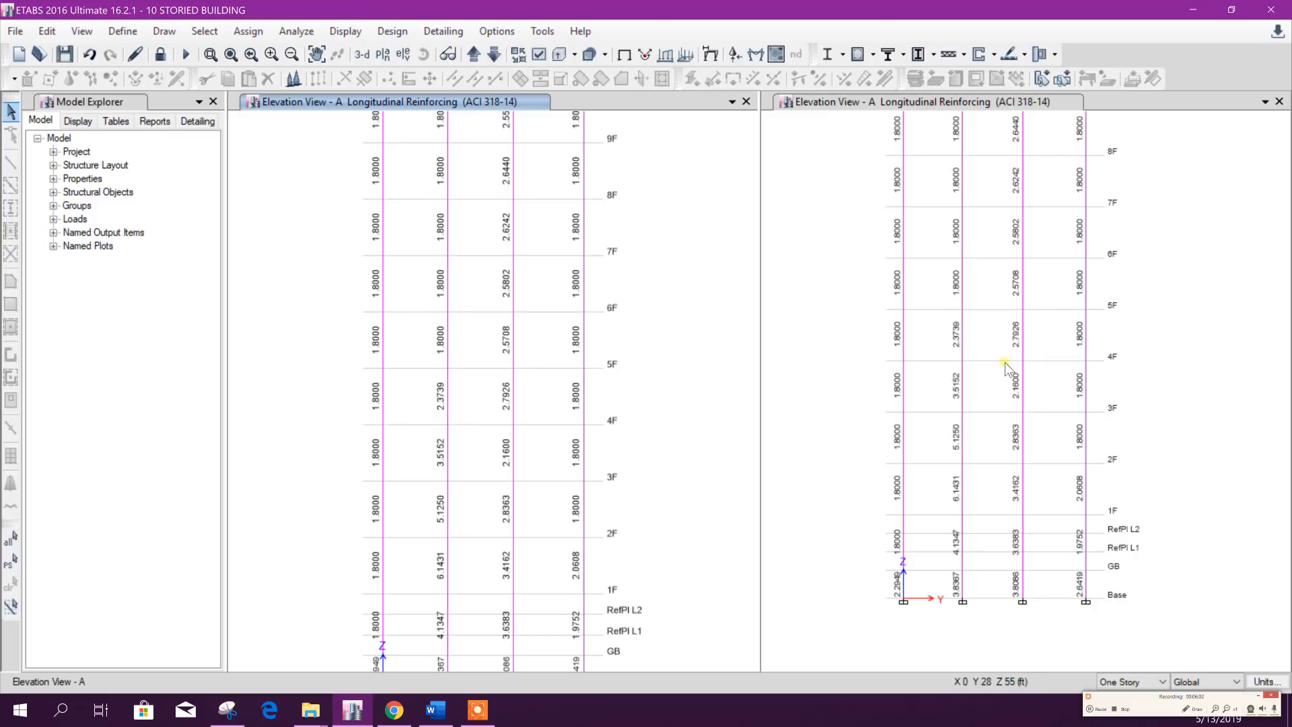
Step: Display the concrete frame design output as Rebar Percentage in the first elevation A window
{"action": "left_click", "coordinate": [872, 54]}
{"action": "left_click", "coordinate": [926, 270]}
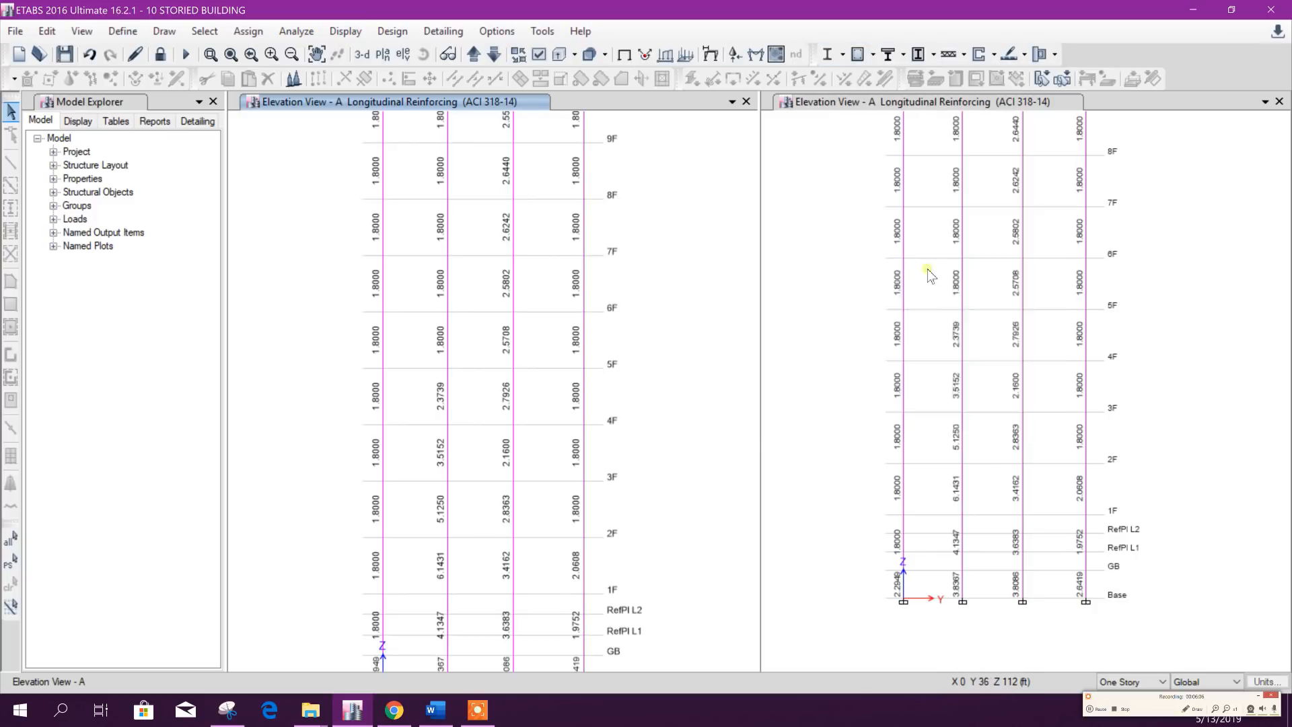
{"action": "left_click", "coordinate": [855, 331]}
{"action": "left_click", "coordinate": [856, 331]}
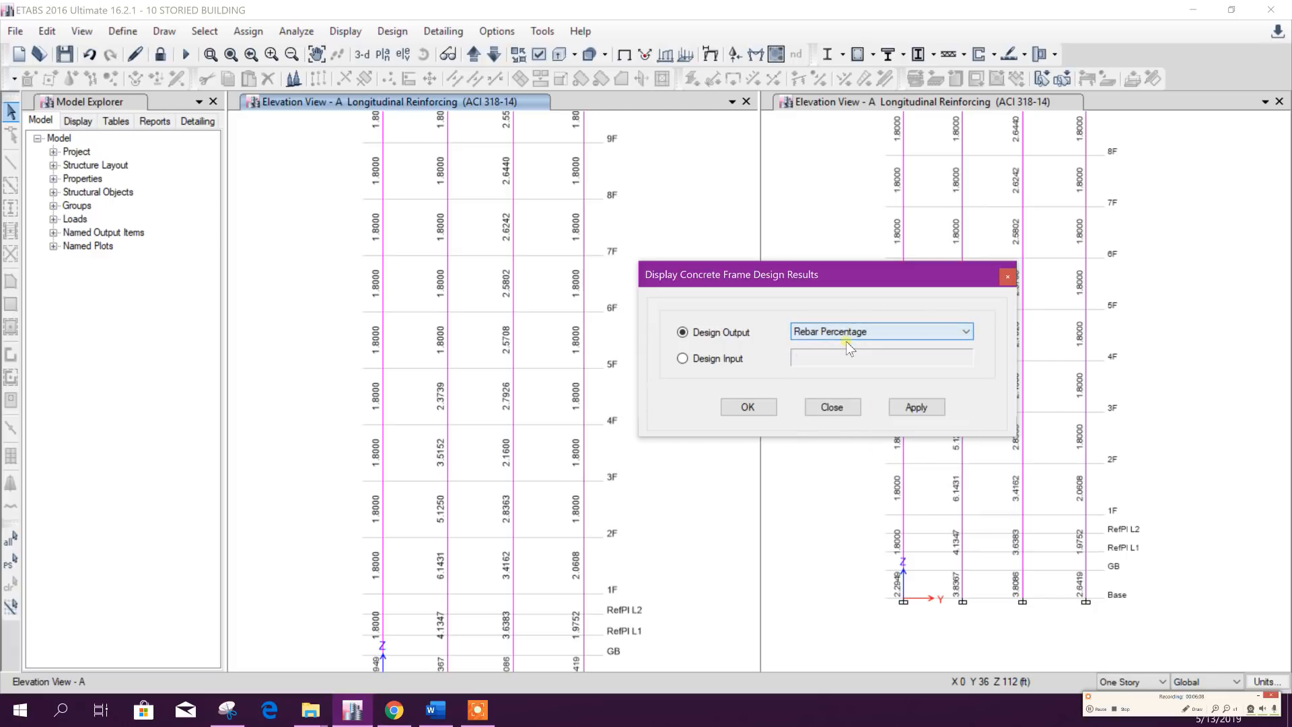
{"action": "left_click", "coordinate": [902, 407]}
{"action": "left_click", "coordinate": [845, 409]}
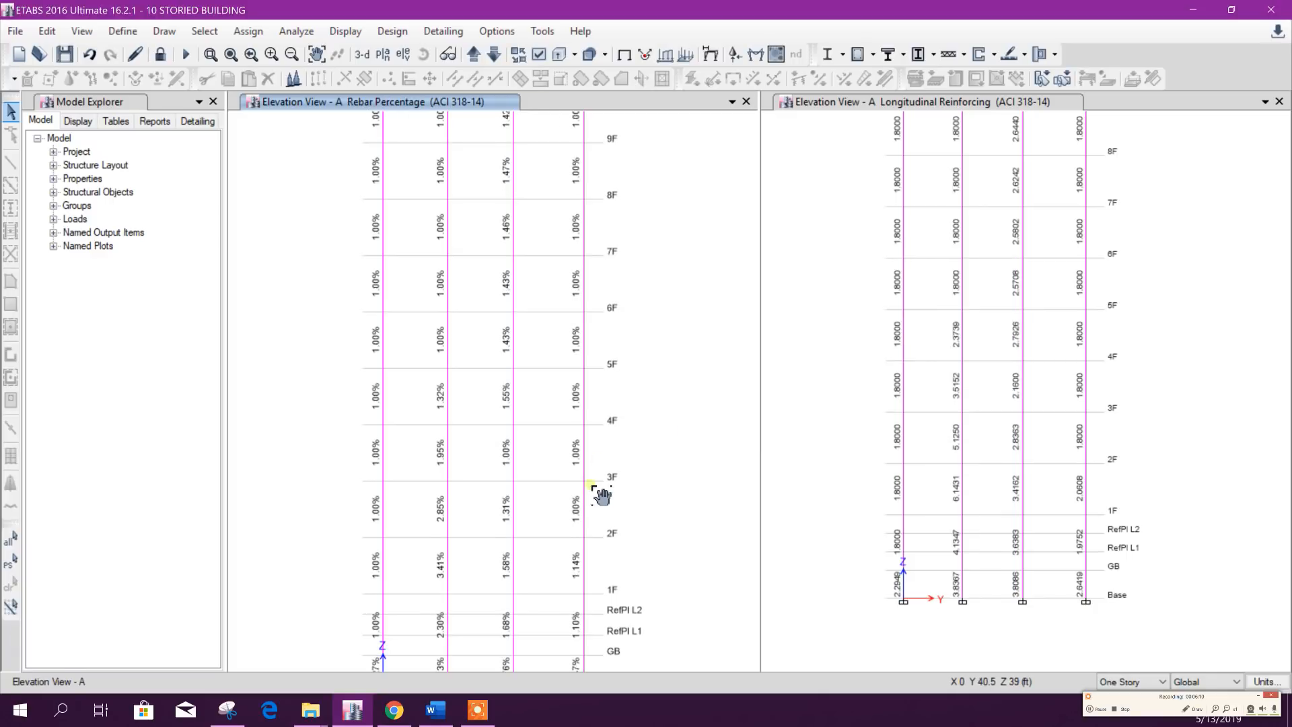
Step: Examine the column rebar percentages in elevation A from the base up through the stories
{"action": "middle_click_drag", "start_coordinate": [599, 493], "coordinate": [616, 405]}
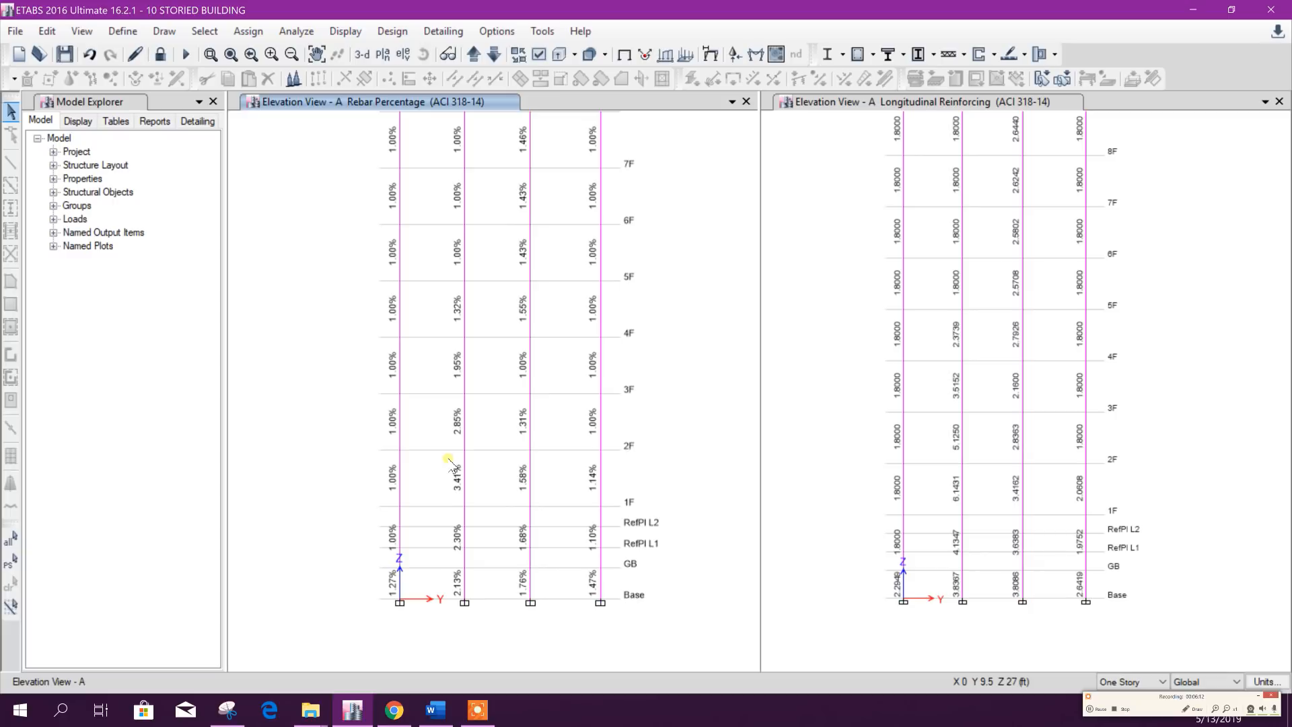
{"action": "middle_click_drag", "start_coordinate": [492, 375], "coordinate": [491, 402]}
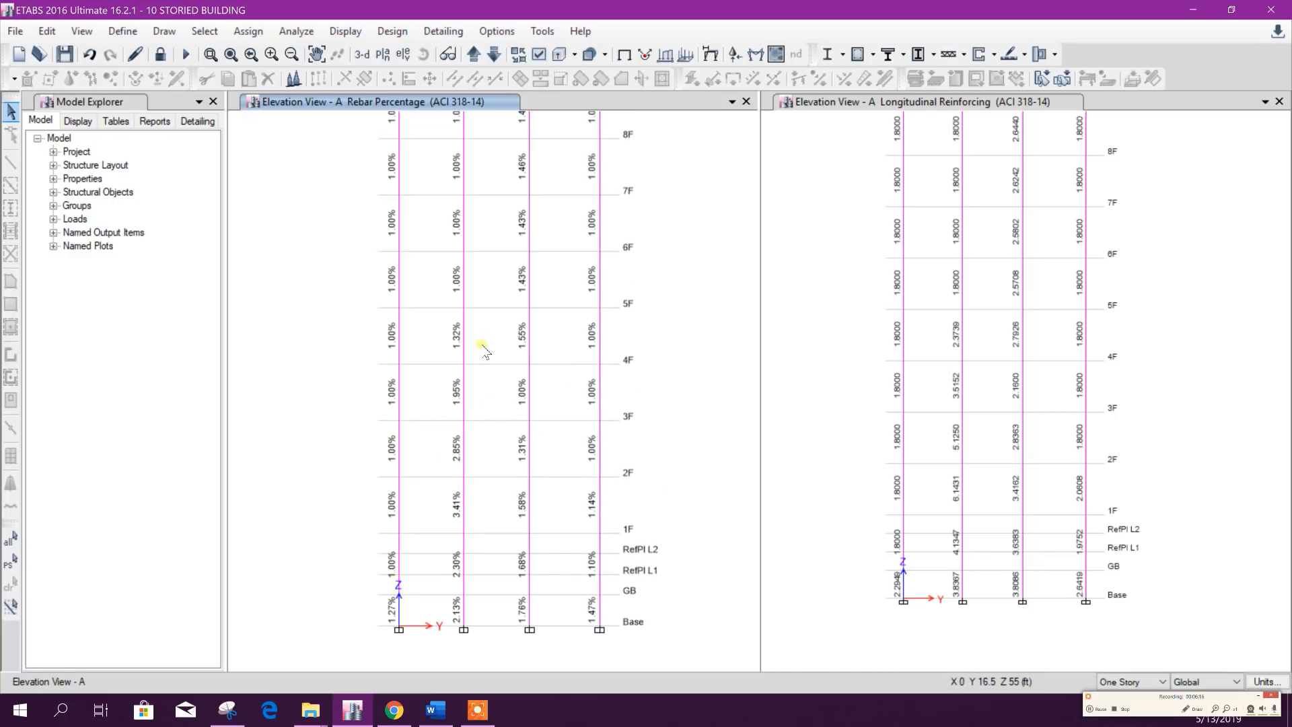
{"action": "left_click", "coordinate": [463, 517]}
{"action": "left_click", "coordinate": [463, 515]}
{"action": "middle_click_drag", "start_coordinate": [515, 431], "coordinate": [519, 401]}
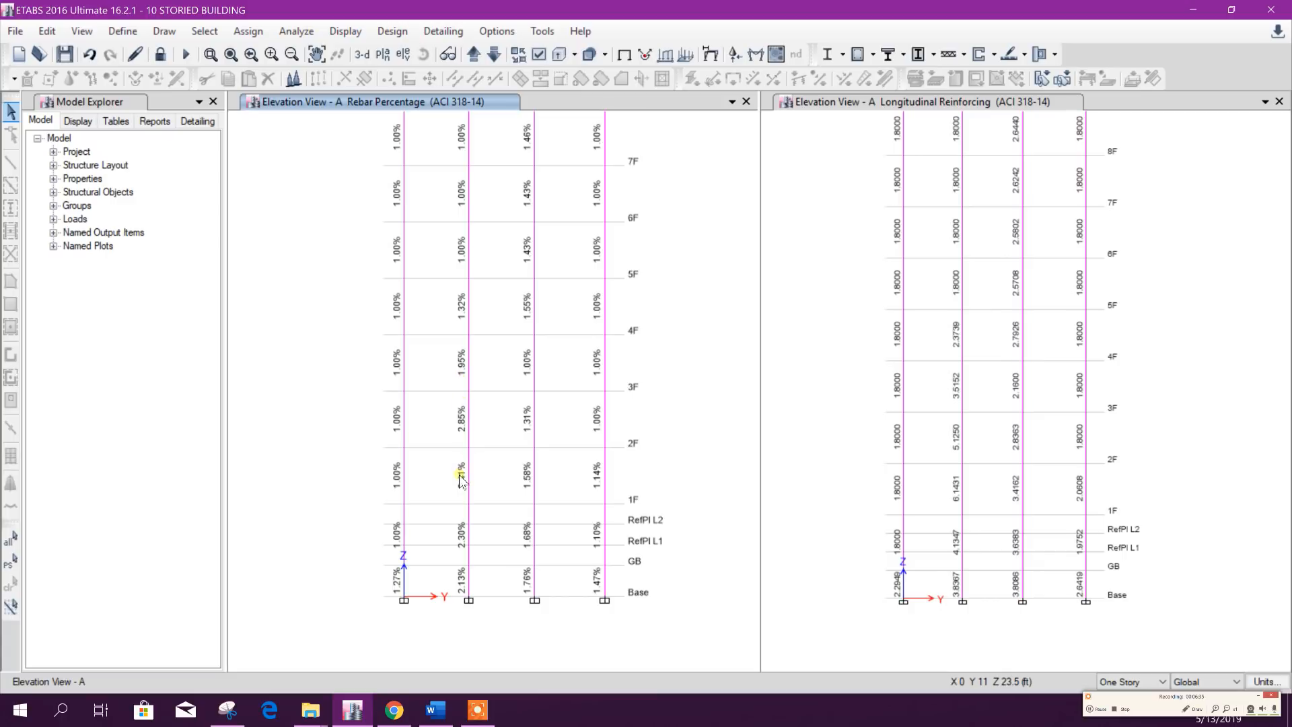
{"action": "middle_click_drag", "start_coordinate": [679, 546], "coordinate": [632, 610]}
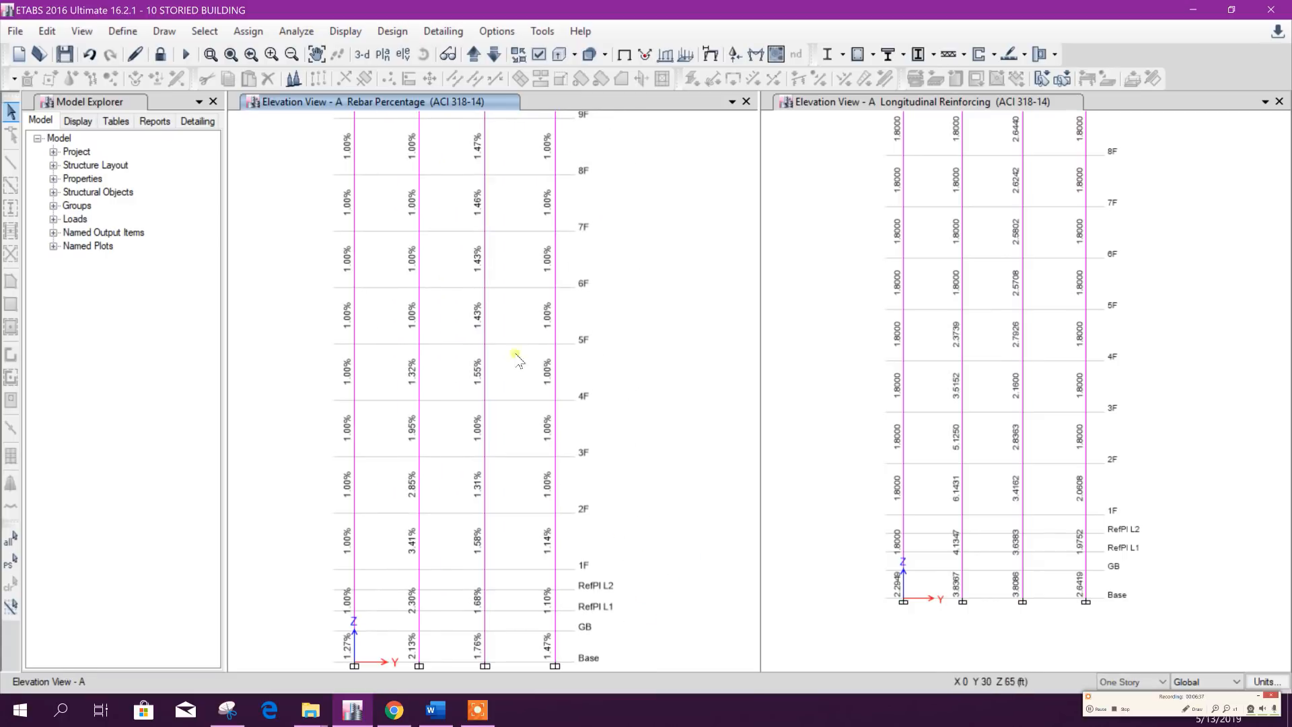
Step: Switch the rebar percentage view to elevation B and check the design information of the 1F column on grid 3
{"action": "left_click", "coordinate": [473, 54]}
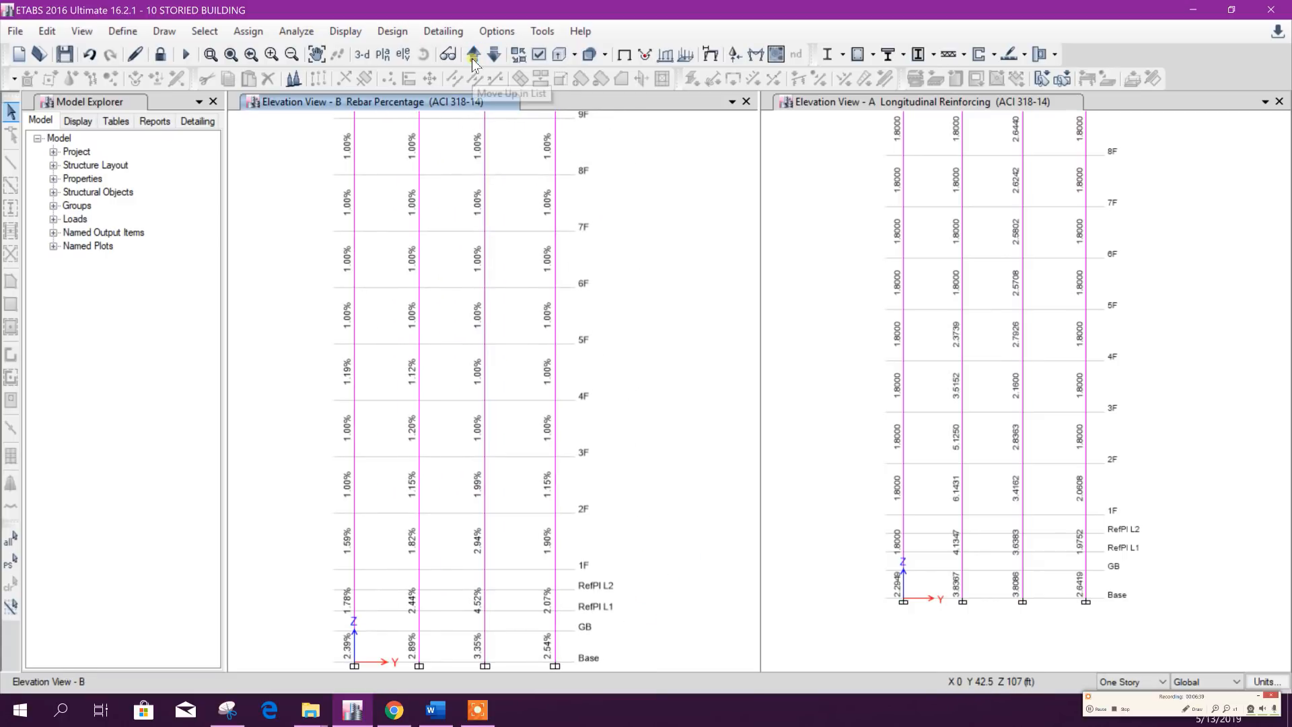
{"action": "middle_click_drag", "start_coordinate": [673, 479], "coordinate": [676, 439]}
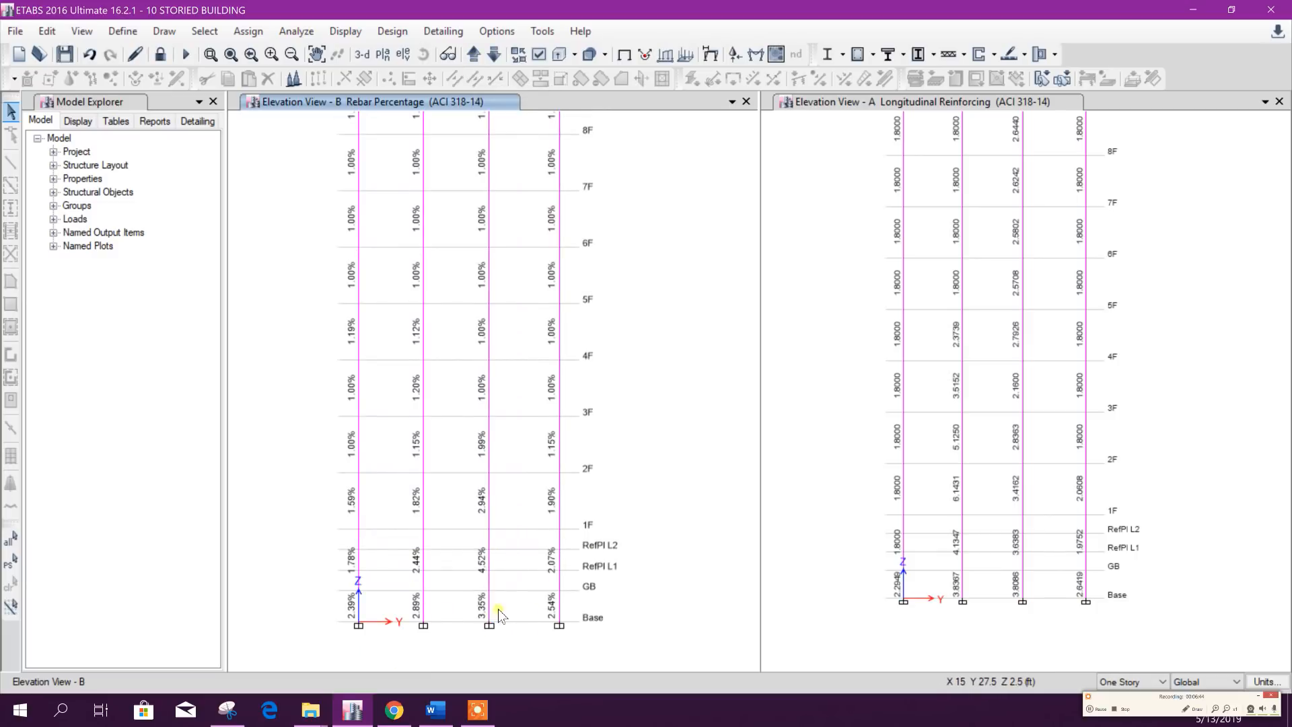
{"action": "left_click", "coordinate": [489, 562]}
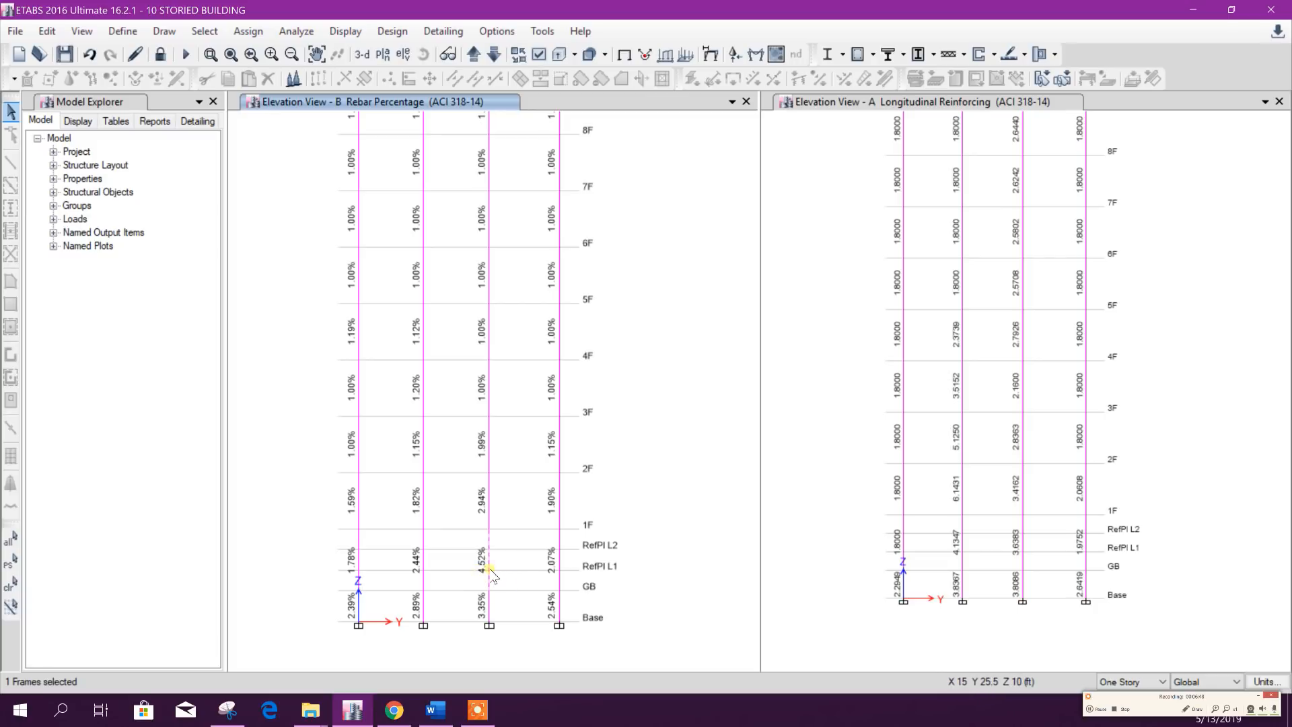
{"action": "right_click", "coordinate": [483, 574]}
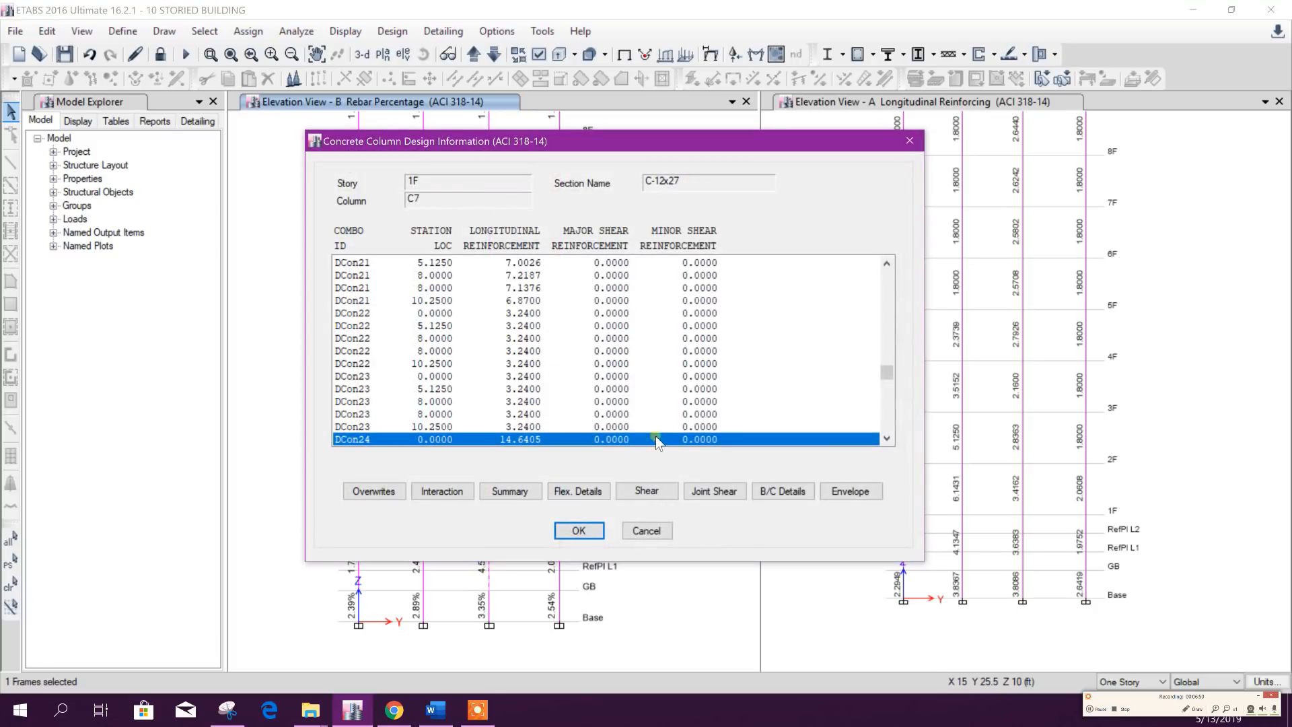
{"action": "left_click", "coordinate": [644, 532]}
Step: Examine the column rebar percentages in elevation B over the lower and upper stories
{"action": "middle_click_drag", "start_coordinate": [553, 445], "coordinate": [528, 475]}
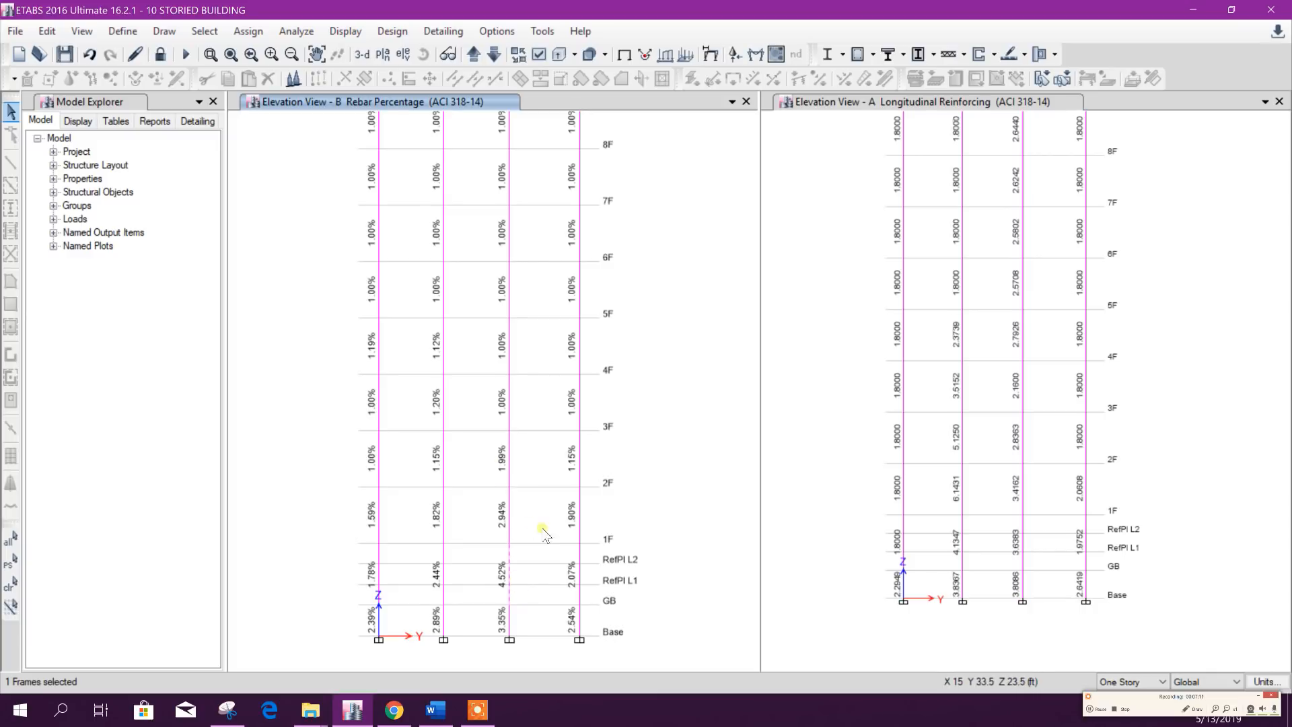
{"action": "middle_click_drag", "start_coordinate": [558, 502], "coordinate": [531, 544]}
{"action": "left_click", "coordinate": [483, 630]}
{"action": "middle_click_drag", "start_coordinate": [534, 403], "coordinate": [513, 526]}
{"action": "middle_click_drag", "start_coordinate": [500, 405], "coordinate": [483, 363]}
{"action": "middle_click_drag", "start_coordinate": [562, 571], "coordinate": [589, 442]}
Step: Switch the rebar percentage view to elevation C and check the design information of the grid 3 column at GB
{"action": "left_click", "coordinate": [473, 55]}
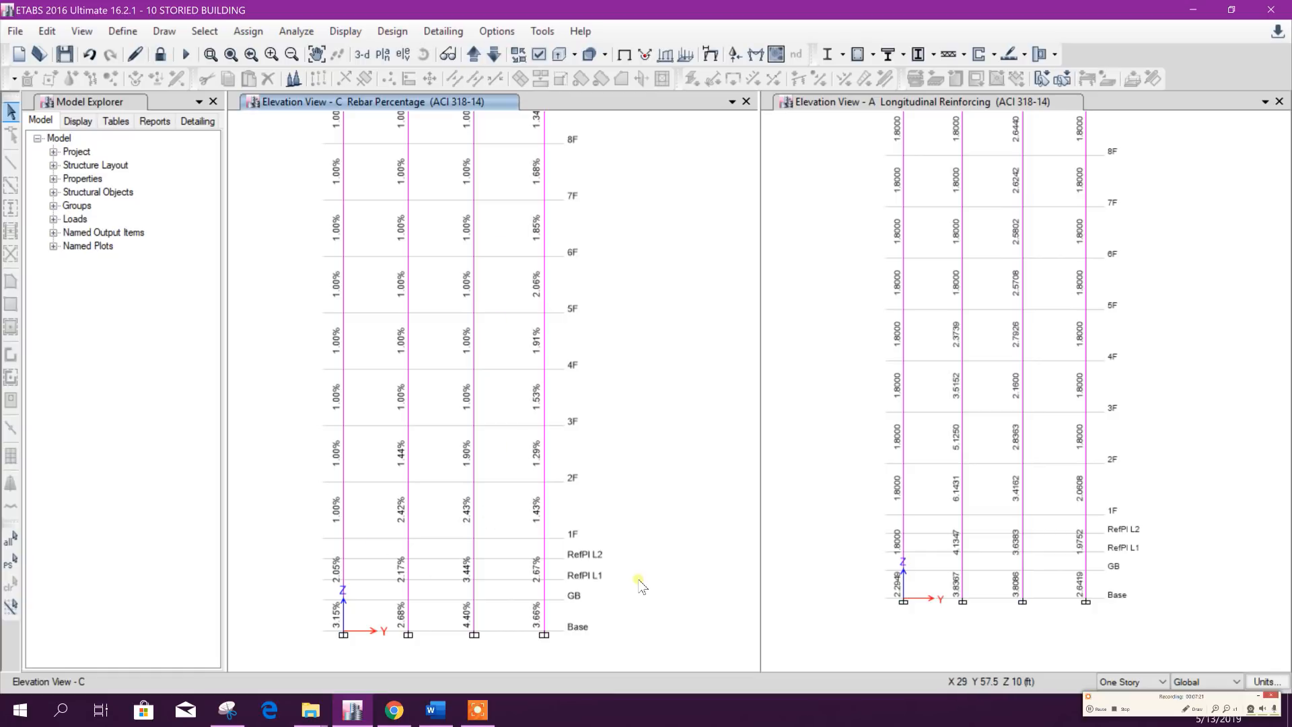
{"action": "left_click", "coordinate": [473, 55]}
{"action": "left_click", "coordinate": [494, 55]}
{"action": "left_click", "coordinate": [475, 623]}
{"action": "right_click", "coordinate": [475, 622]}
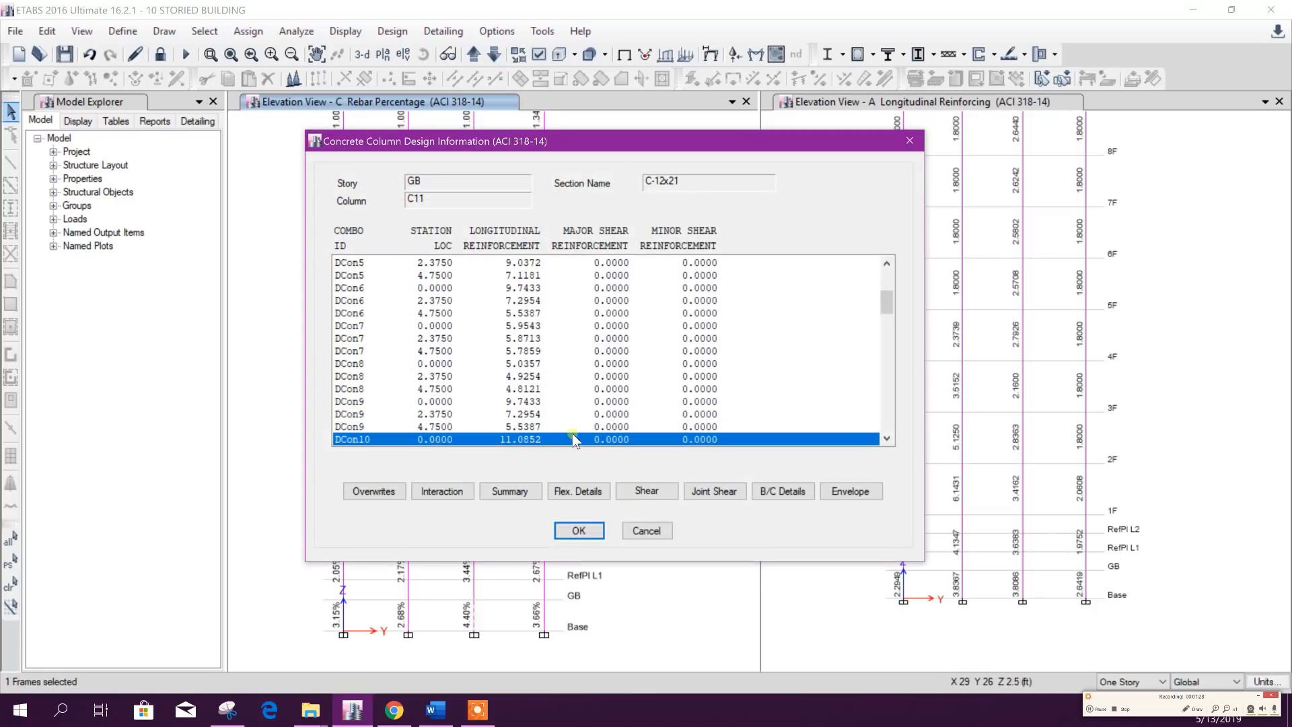
{"action": "left_click", "coordinate": [646, 530]}
Step: Check the design information of the 1F column on grid 3 in elevation C and deselect both picked columns
{"action": "left_click", "coordinate": [476, 572]}
{"action": "right_click", "coordinate": [477, 572]}
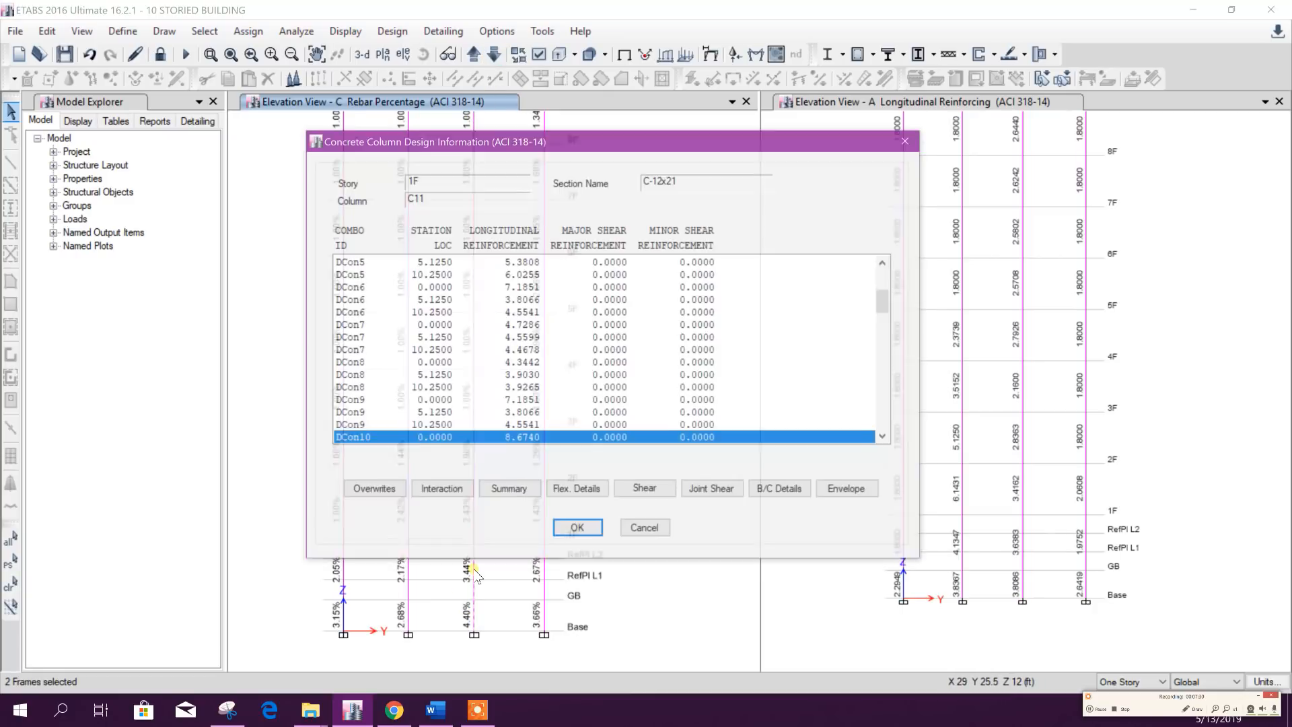
{"action": "left_click", "coordinate": [645, 526]}
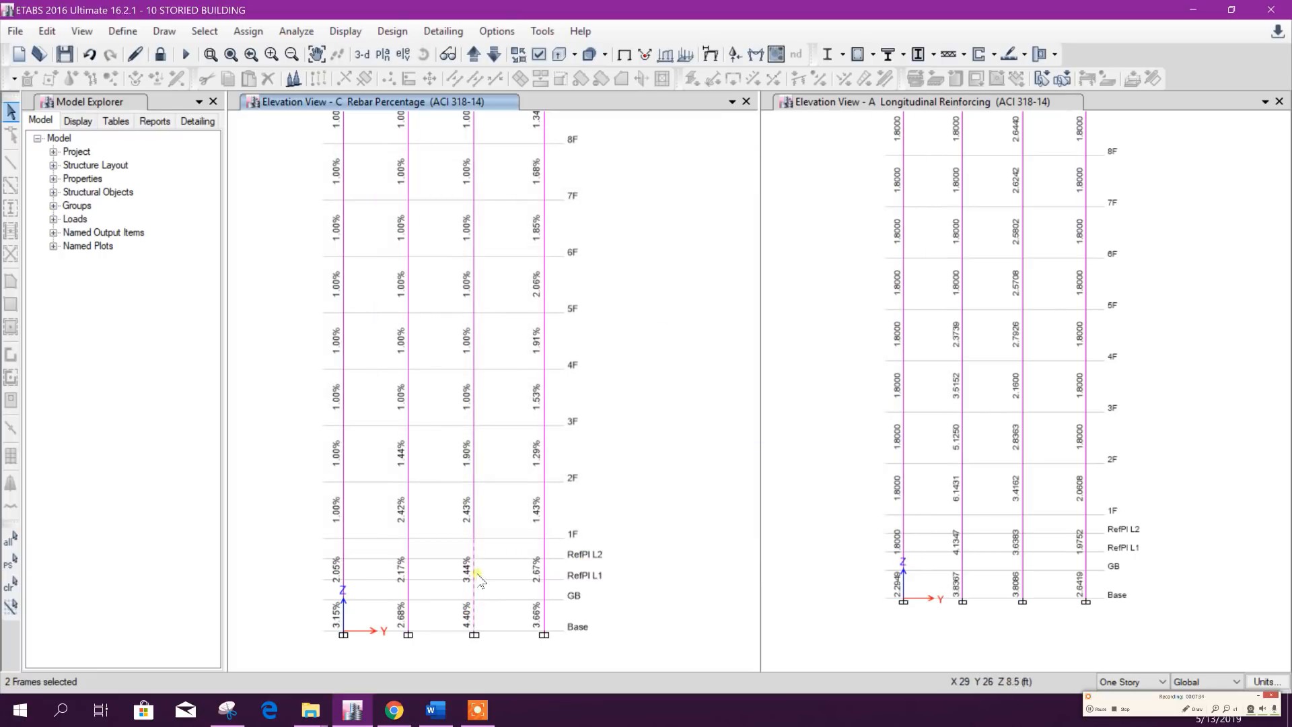
{"action": "left_click", "coordinate": [474, 621]}
{"action": "left_click", "coordinate": [475, 577]}
Step: Examine the grid labels and column rebar percentages in elevation C from the top story down to the base
{"action": "middle_click_drag", "start_coordinate": [489, 259], "coordinate": [486, 407]}
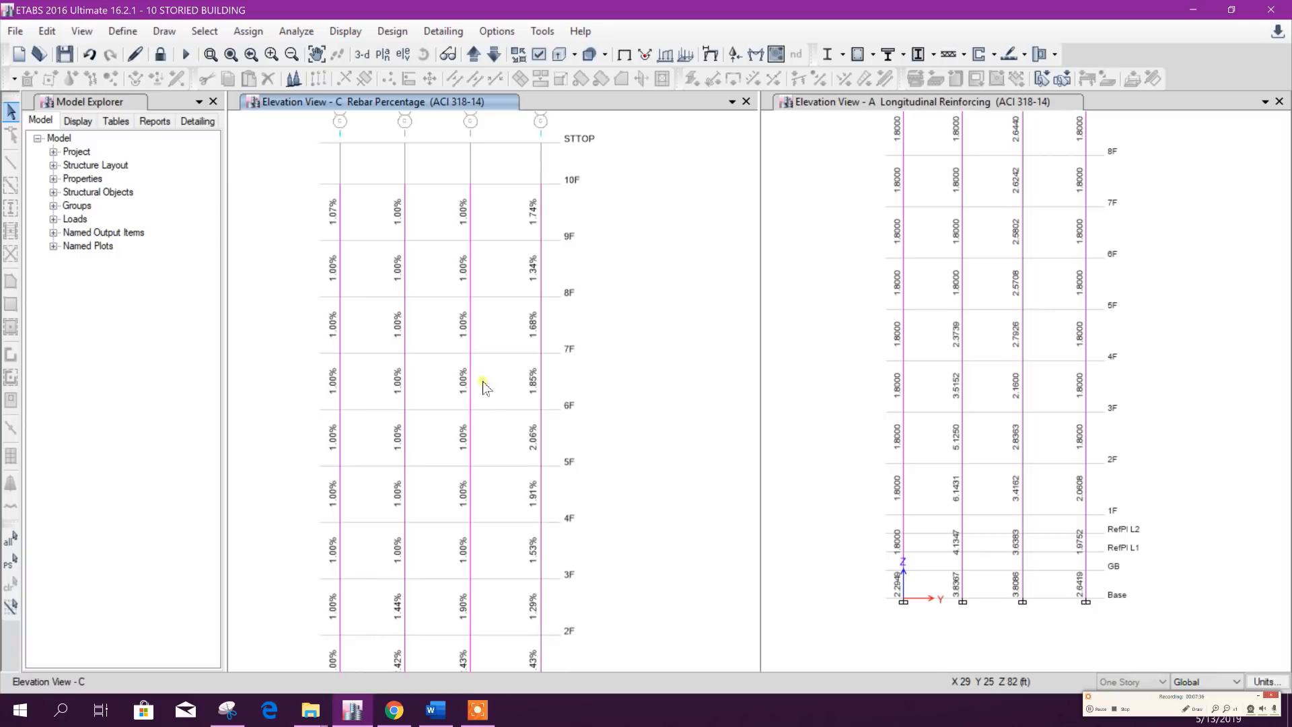
{"action": "middle_click_drag", "start_coordinate": [487, 300], "coordinate": [488, 349]}
{"action": "scroll", "coordinate": [474, 170], "scroll_direction": "up", "scroll_amount": 3}
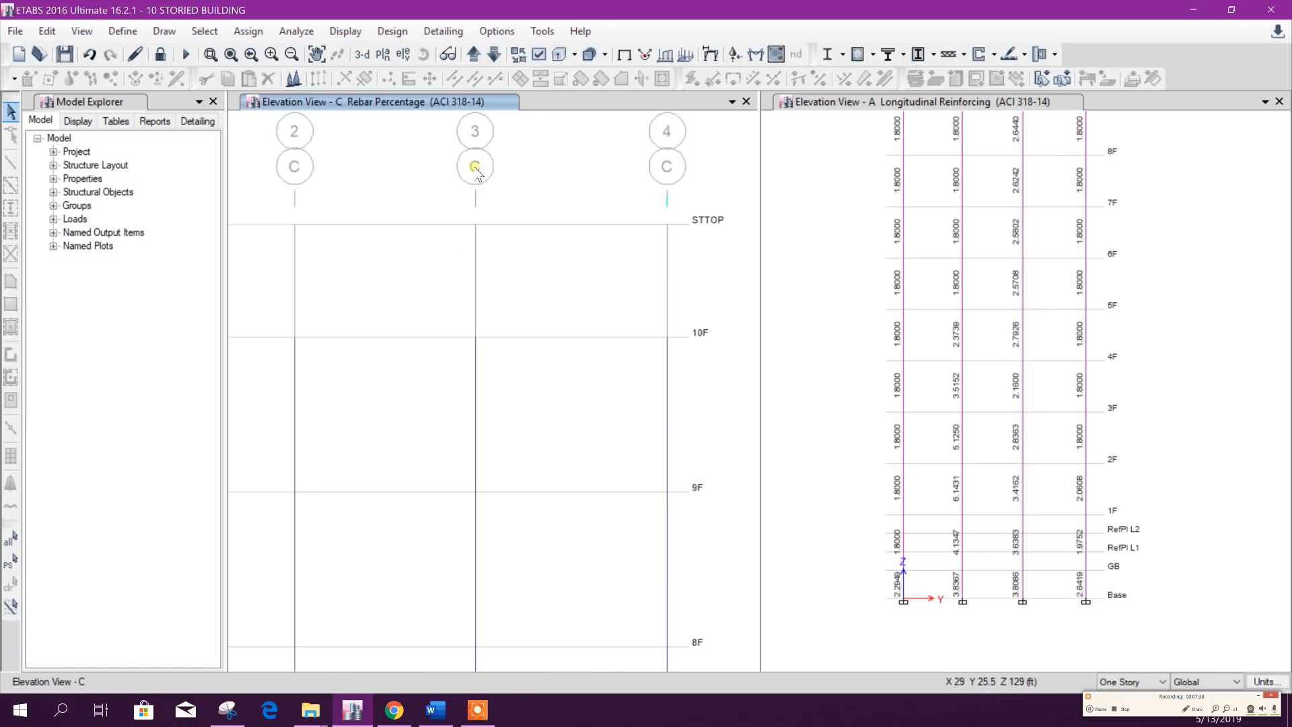
{"action": "scroll", "coordinate": [479, 202], "scroll_direction": "down", "scroll_amount": 3}
{"action": "middle_click_drag", "start_coordinate": [491, 473], "coordinate": [476, 344]}
{"action": "middle_click_drag", "start_coordinate": [465, 449], "coordinate": [469, 325]}
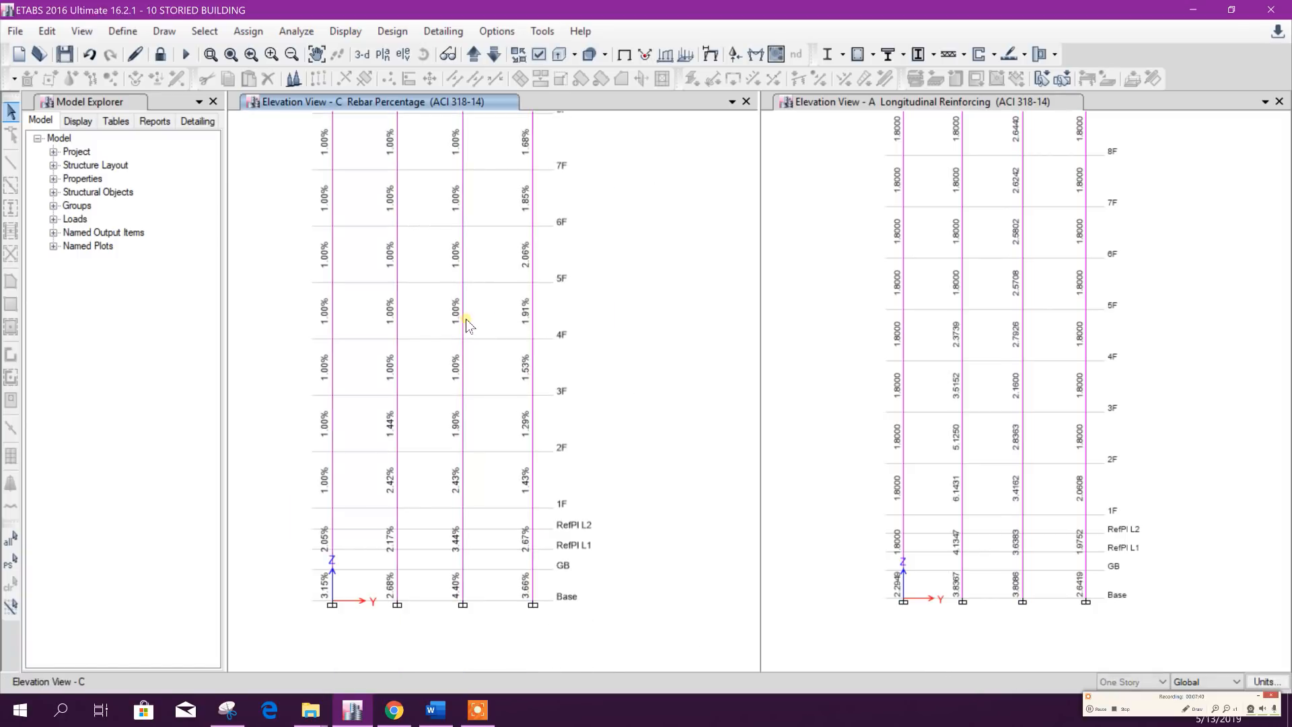
Step: Switch the rebar percentage view to elevation D and examine its column percentages and grid labels
{"action": "left_click", "coordinate": [473, 54]}
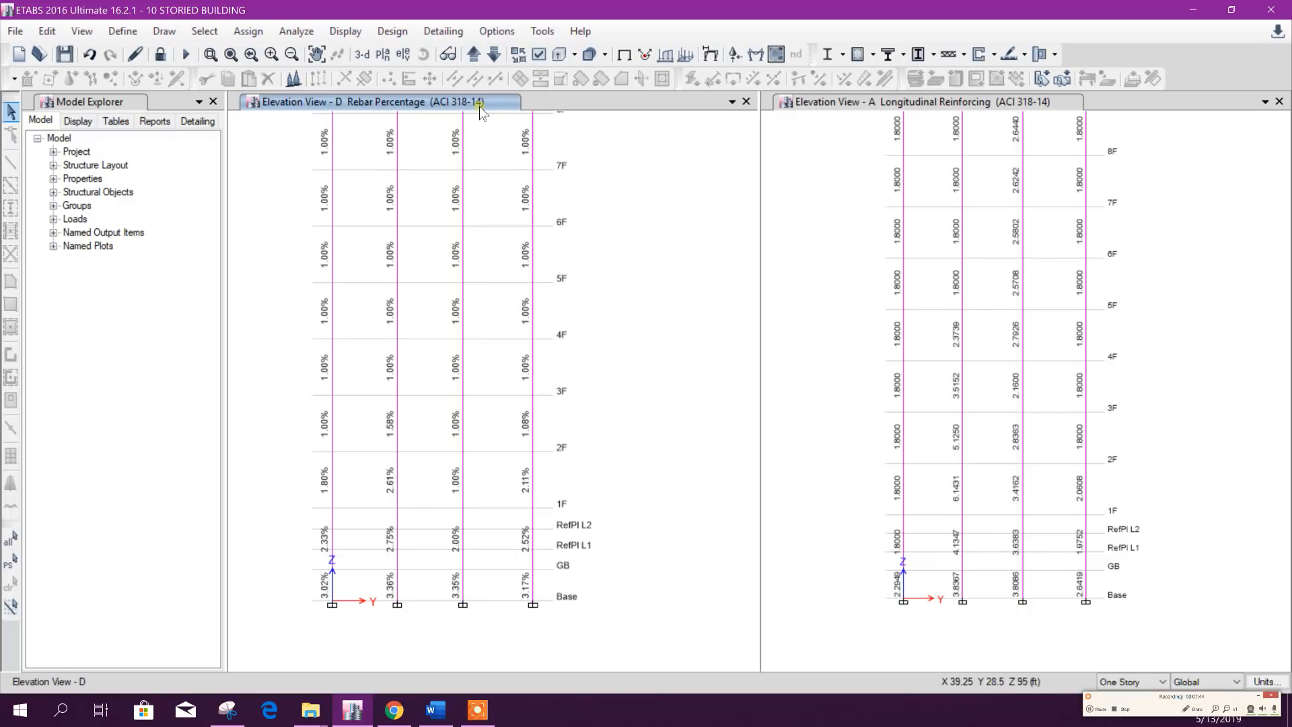
{"action": "left_click", "coordinate": [474, 54]}
{"action": "scroll", "coordinate": [509, 323], "scroll_direction": "up", "scroll_amount": 2}
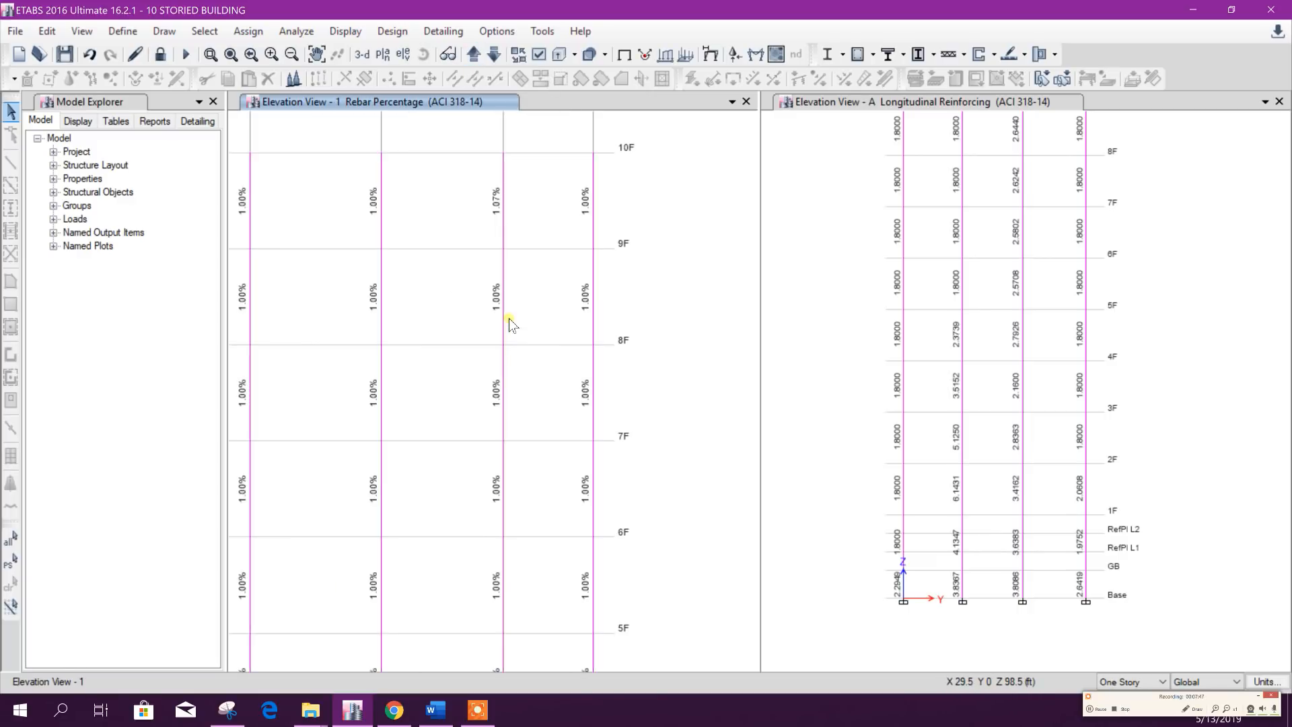
{"action": "left_click", "coordinate": [493, 53]}
{"action": "scroll", "coordinate": [534, 234], "scroll_direction": "up", "scroll_amount": 3}
{"action": "middle_click_drag", "start_coordinate": [501, 619], "coordinate": [592, 316]}
{"action": "middle_click_drag", "start_coordinate": [590, 544], "coordinate": [579, 411]}
{"action": "scroll", "coordinate": [579, 412], "scroll_direction": "down", "scroll_amount": 3}
{"action": "scroll", "coordinate": [556, 207], "scroll_direction": "up", "scroll_amount": 3}
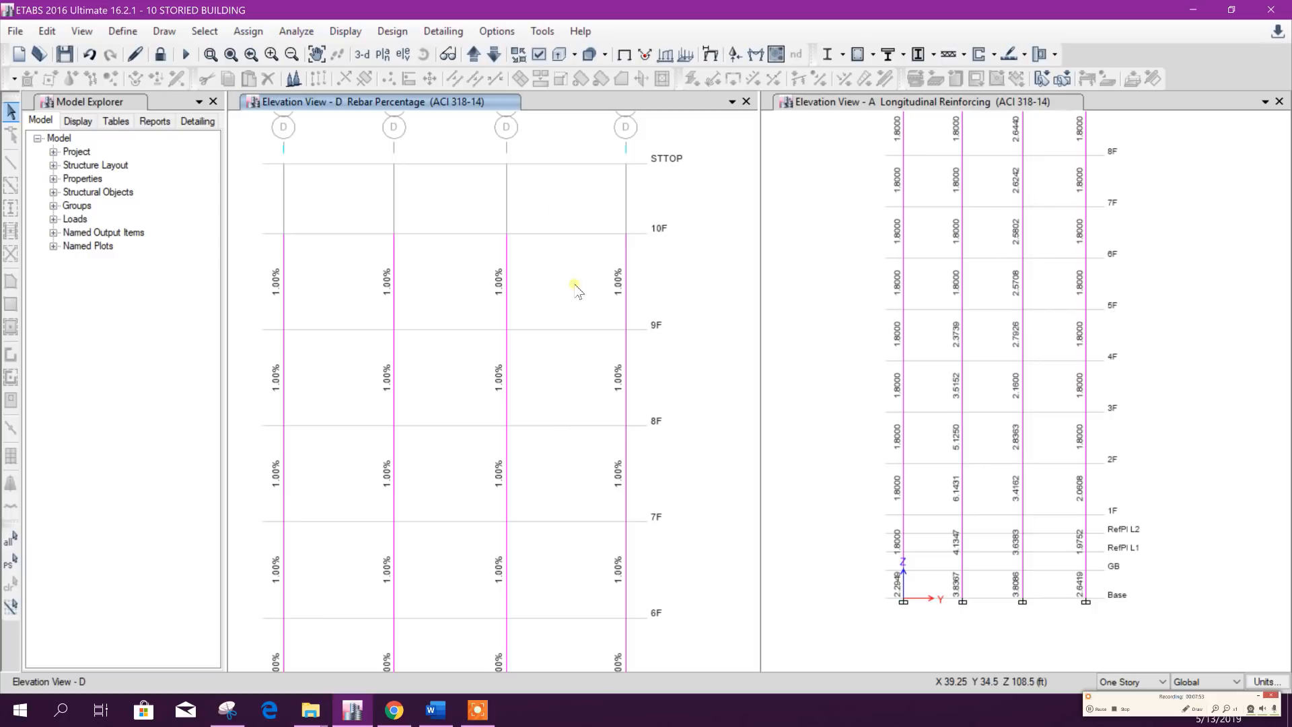
Step: Unlock the model and discard its analysis results so the column sections can be edited
{"action": "middle_click_drag", "start_coordinate": [580, 371], "coordinate": [578, 304]}
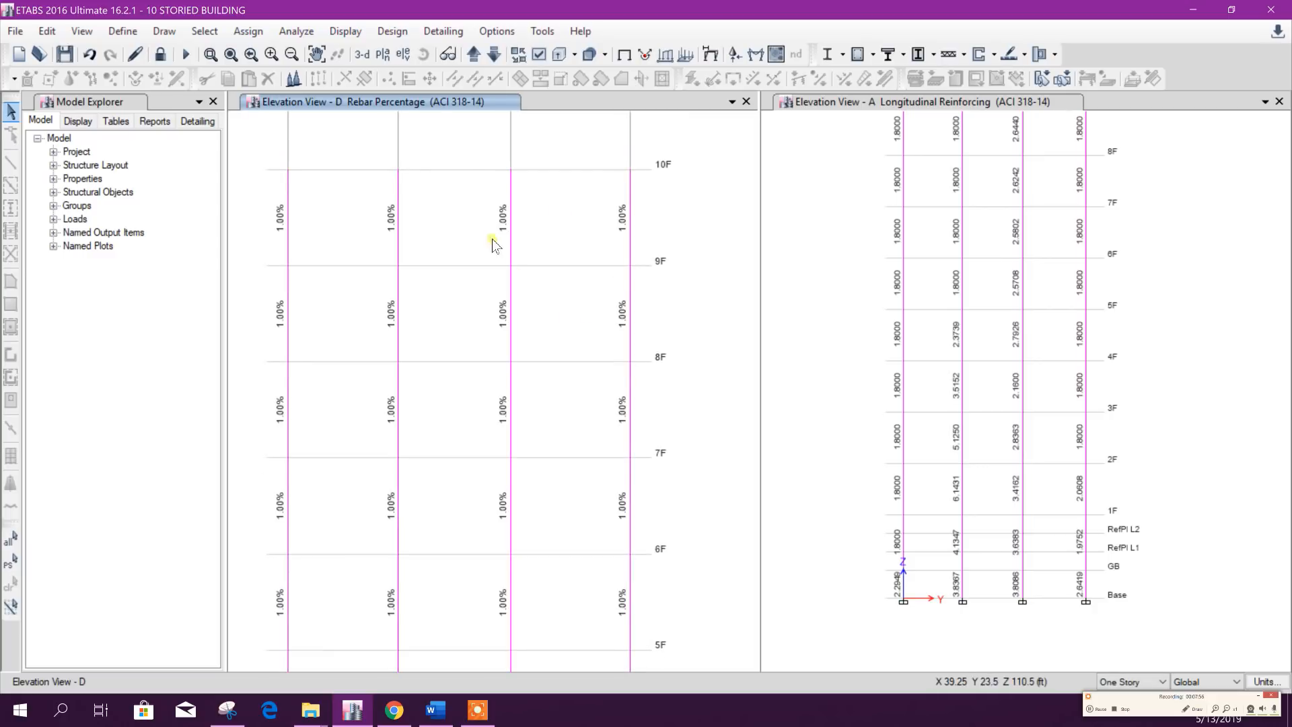
{"action": "left_click", "coordinate": [161, 54]}
{"action": "left_click", "coordinate": [650, 413]}
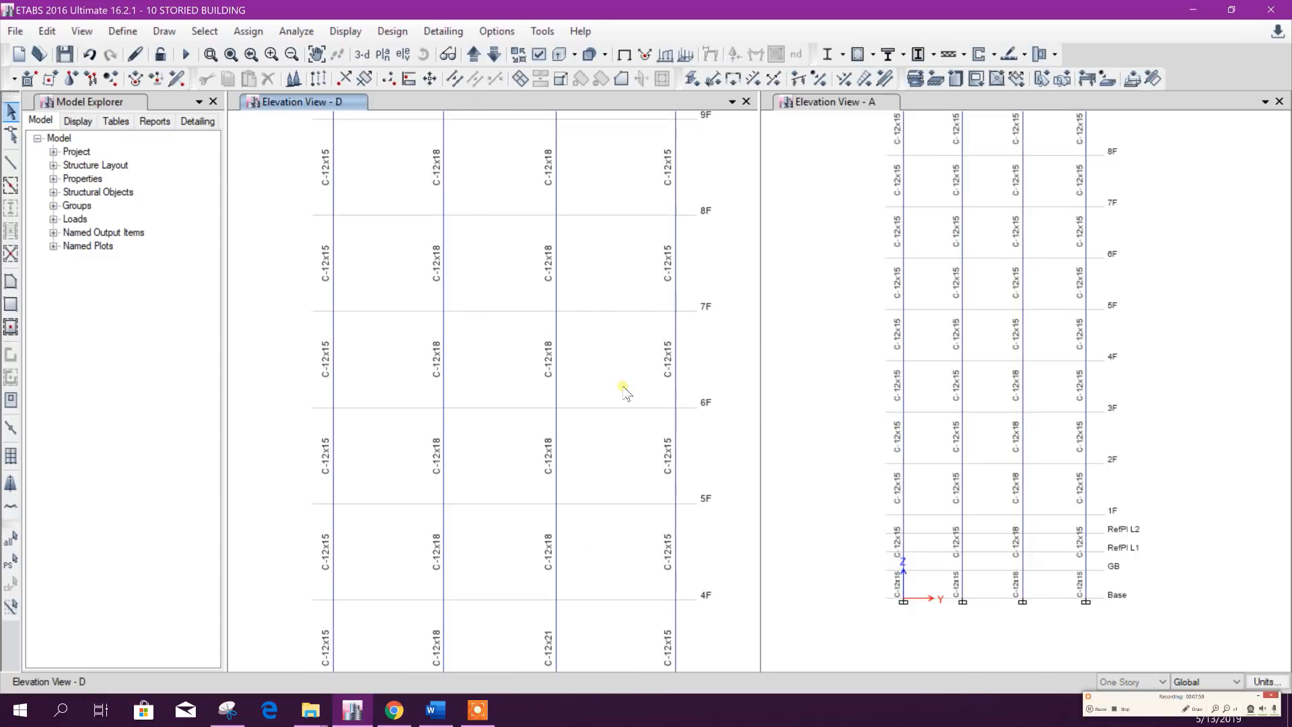
Step: Create a copy of the C-12x27 frame section with a depth of 30 in and a width of 12 in
{"action": "left_click", "coordinate": [123, 33]}
{"action": "mouse_move", "coordinate": [174, 79]}
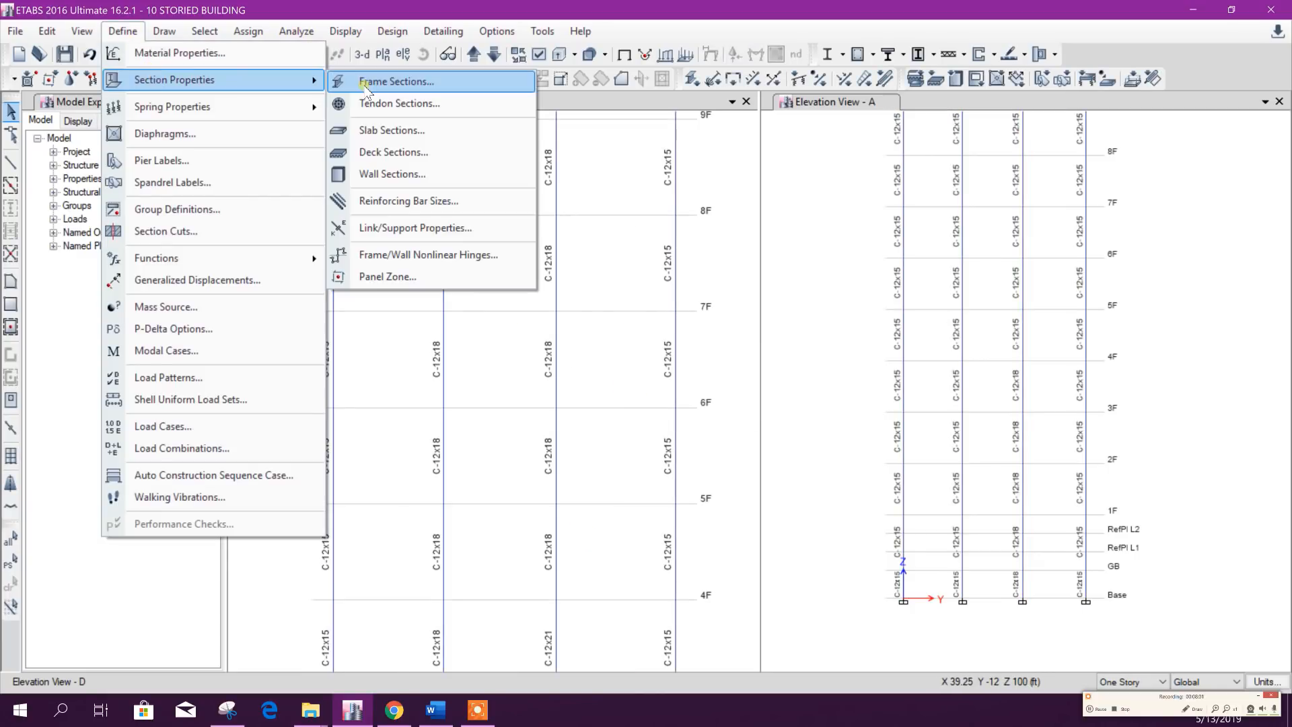
{"action": "left_click", "coordinate": [357, 79]}
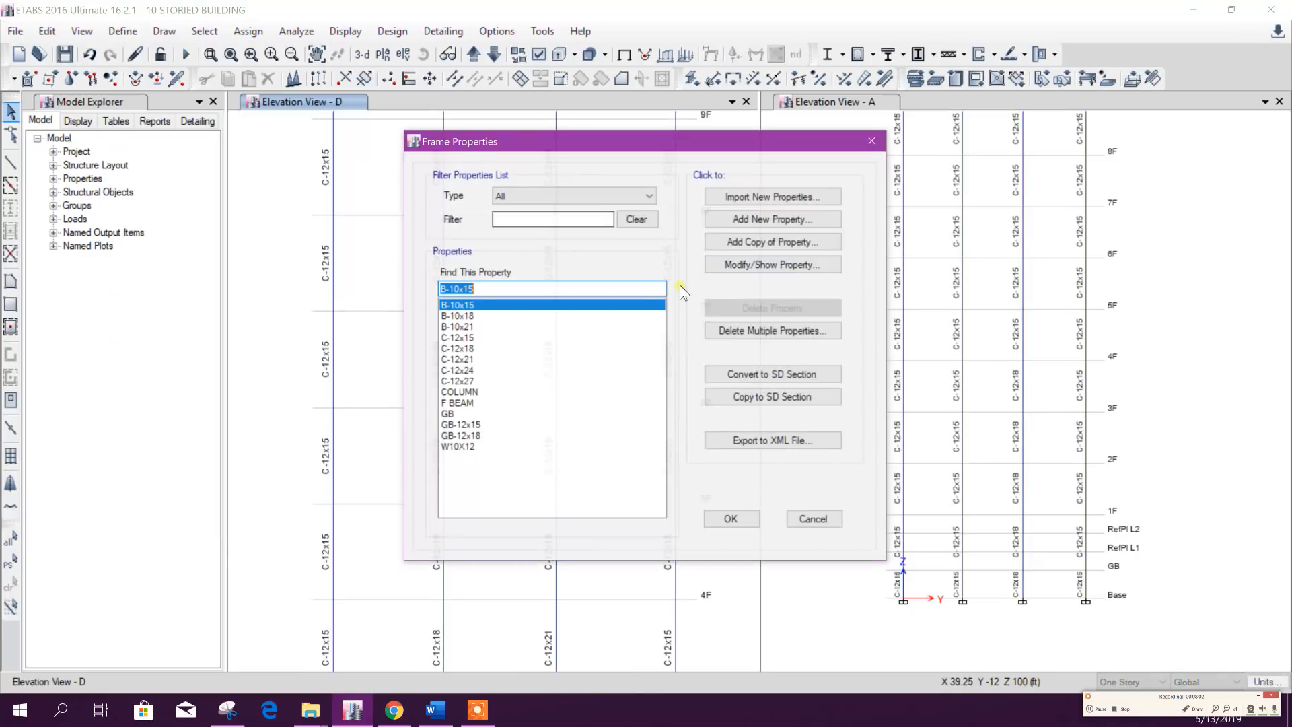
{"action": "left_click", "coordinate": [466, 362]}
{"action": "left_click", "coordinate": [466, 382]}
{"action": "left_click", "coordinate": [754, 242]}
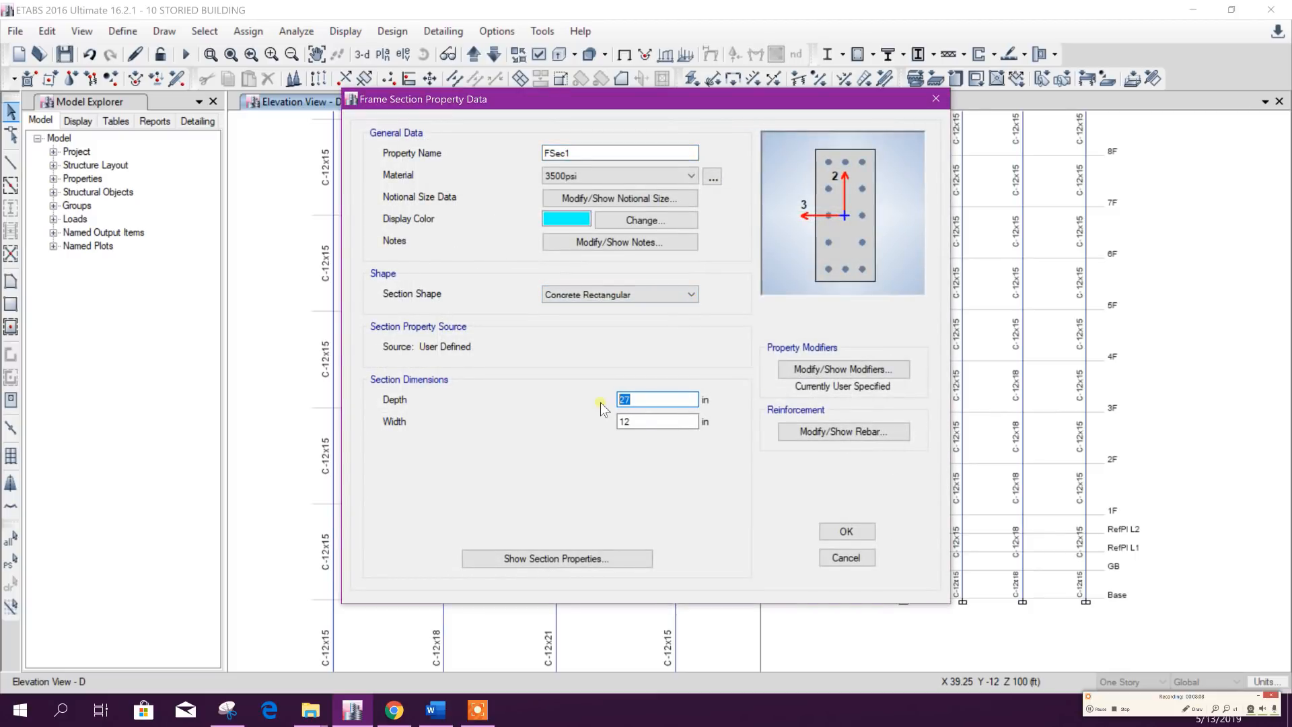
{"action": "type", "text": "30"}
{"action": "left_click", "coordinate": [666, 422]}
Step: Name the copied section C-12X30 and save the frame section definitions
{"action": "left_click_drag", "start_coordinate": [587, 153], "coordinate": [519, 165]}
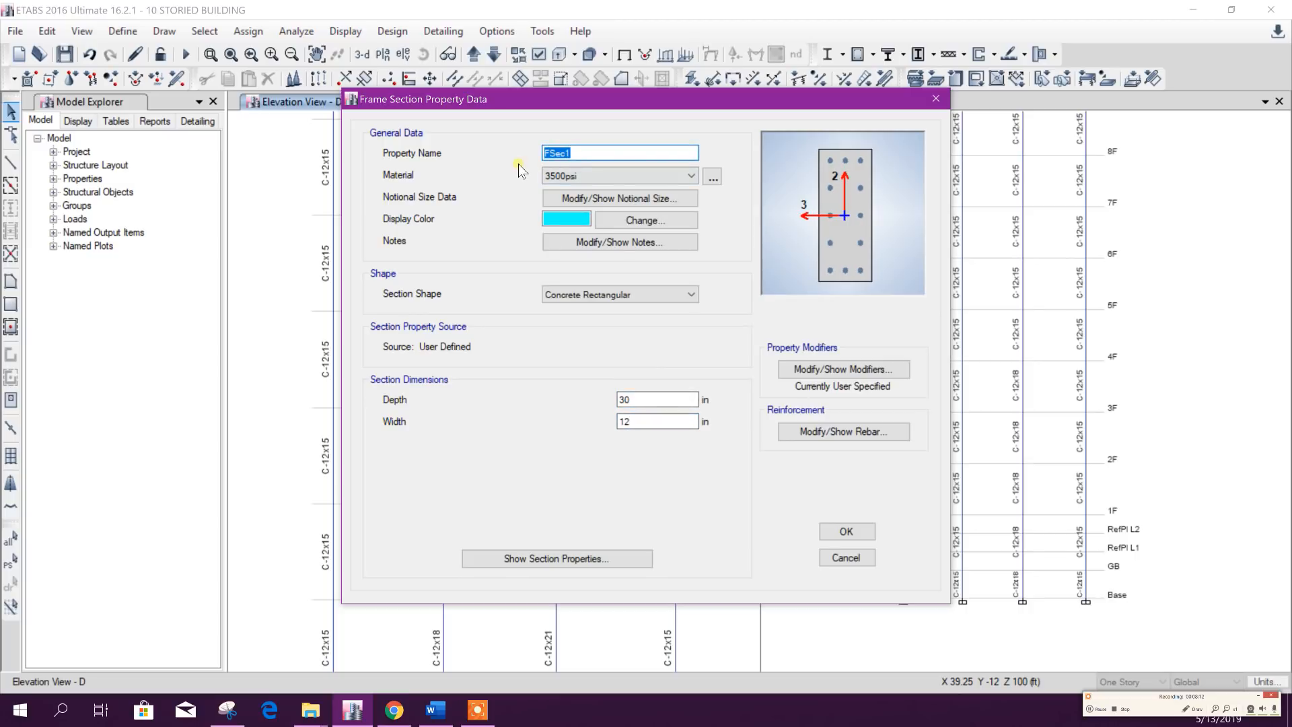
{"action": "type", "text": "C-12X30"}
{"action": "left_click", "coordinate": [654, 422]}
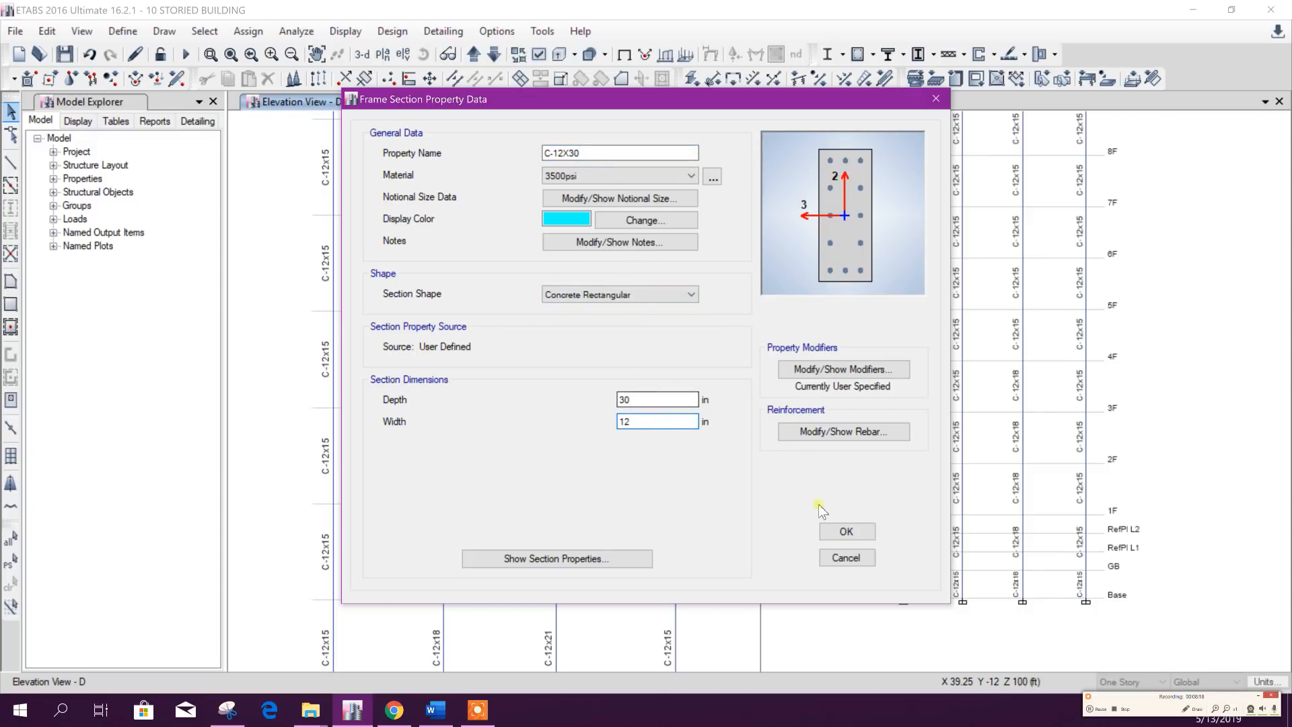
{"action": "left_click", "coordinate": [846, 531]}
{"action": "left_click", "coordinate": [733, 523]}
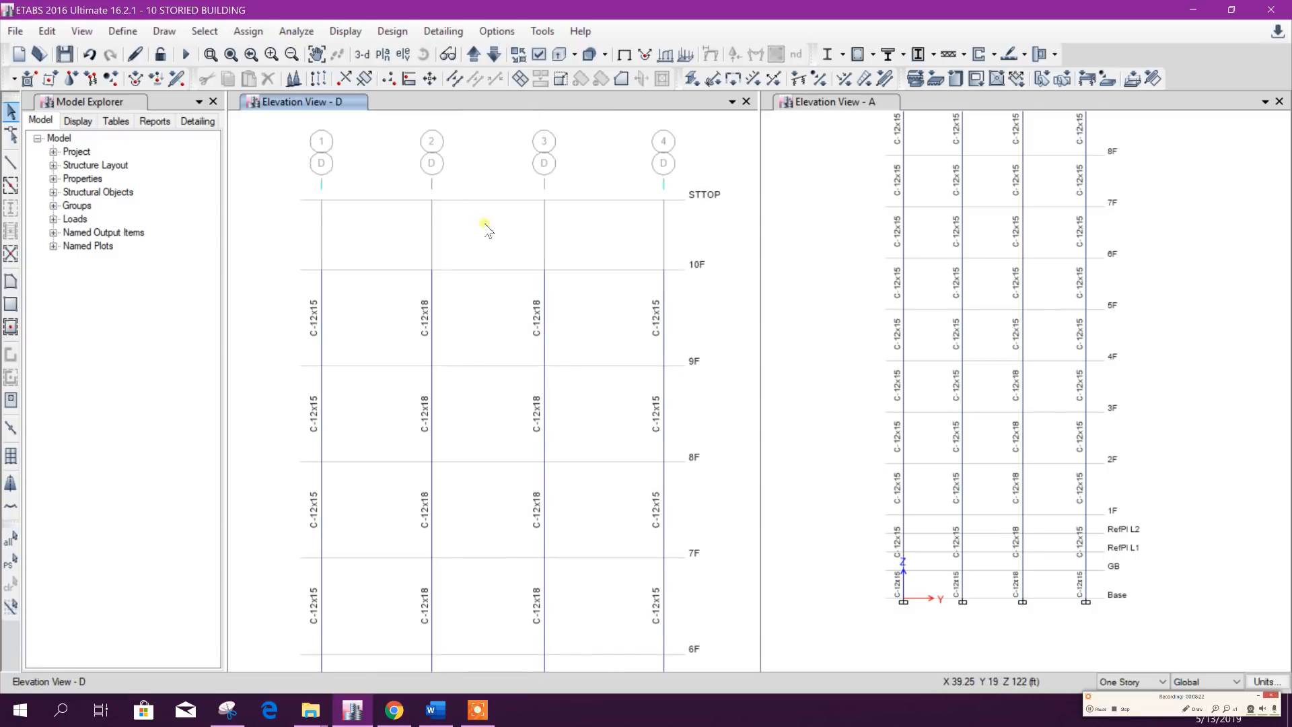
Step: Switch from elevation D to elevation B and show the section names of its lower columns
{"action": "left_click", "coordinate": [494, 55]}
{"action": "left_click", "coordinate": [493, 55]}
{"action": "scroll", "coordinate": [528, 354], "scroll_direction": "down", "scroll_amount": 2}
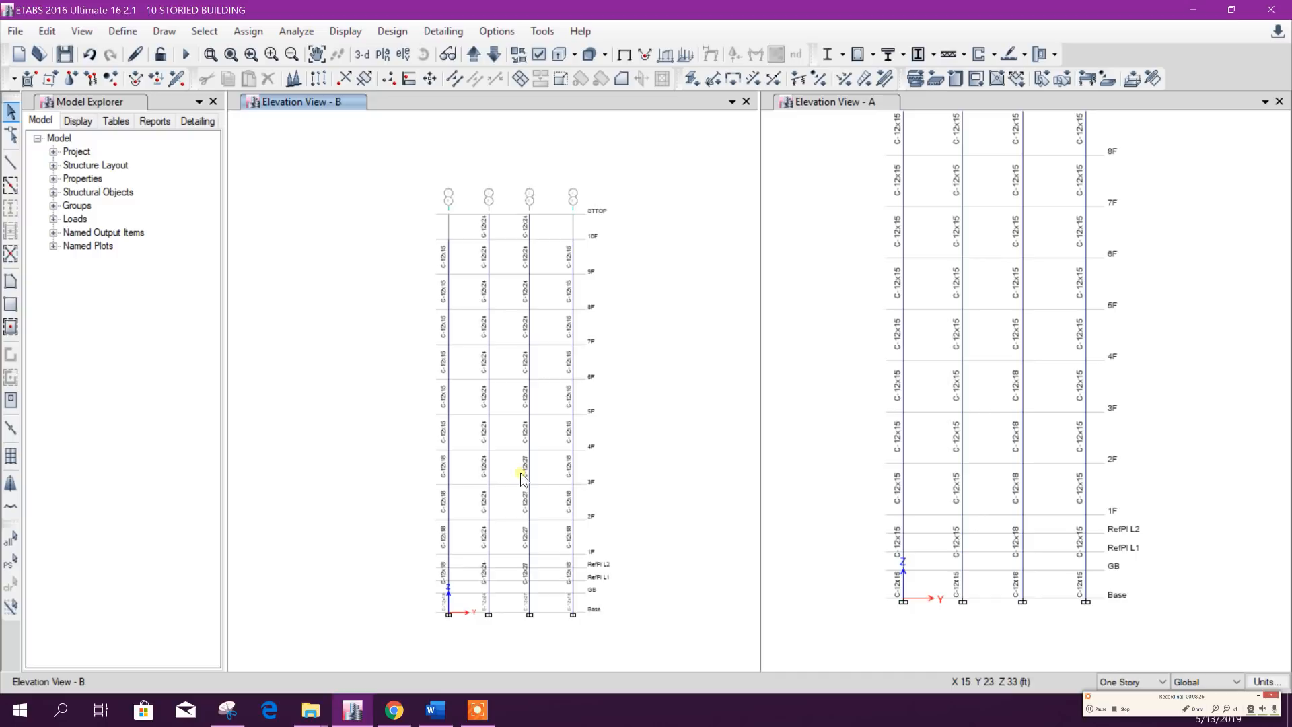
{"action": "scroll", "coordinate": [523, 538], "scroll_direction": "up", "scroll_amount": 2}
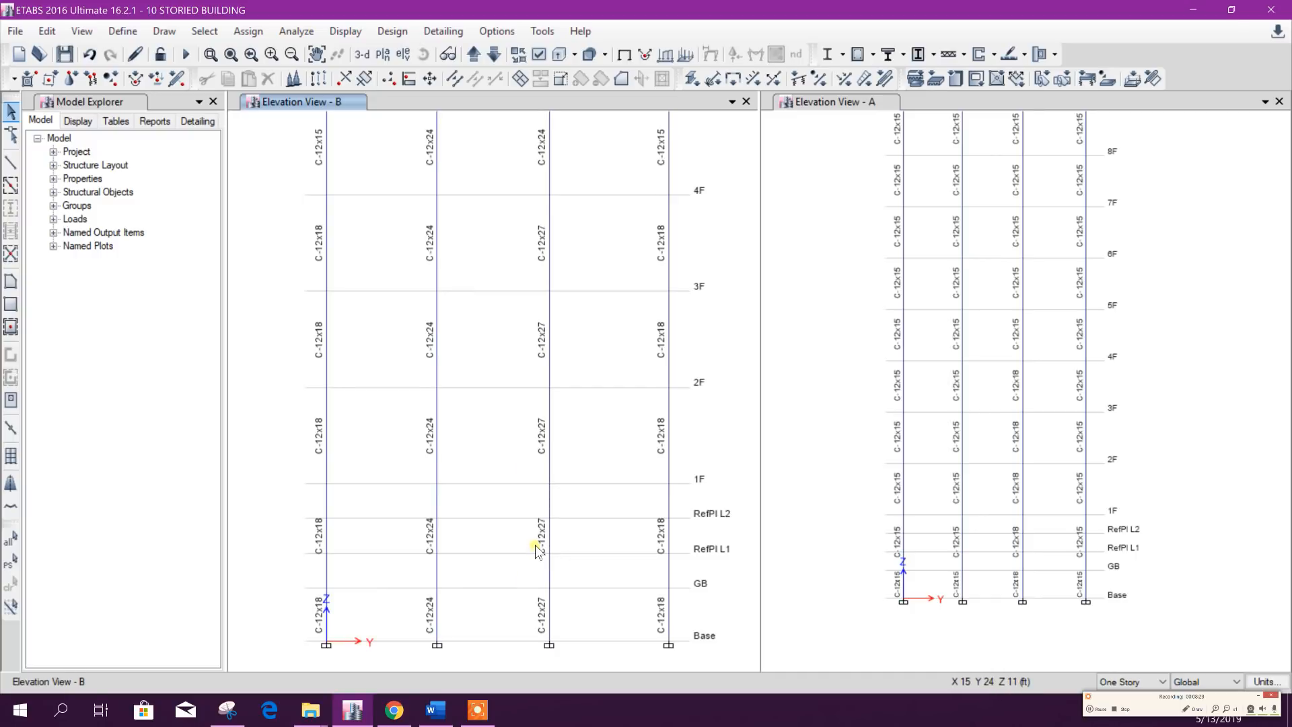
Step: Assign section C-12X30 to the five grid 3 columns from Base up to 4F in elevation B
{"action": "left_click", "coordinate": [545, 611]}
{"action": "left_click", "coordinate": [548, 550]}
{"action": "left_click_drag", "start_coordinate": [576, 441], "coordinate": [471, 424]}
{"action": "middle_click_drag", "start_coordinate": [583, 344], "coordinate": [567, 452]}
{"action": "left_click_drag", "start_coordinate": [568, 452], "coordinate": [486, 434]}
{"action": "left_click_drag", "start_coordinate": [571, 353], "coordinate": [491, 343]}
{"action": "middle_click_drag", "start_coordinate": [546, 308], "coordinate": [530, 438]}
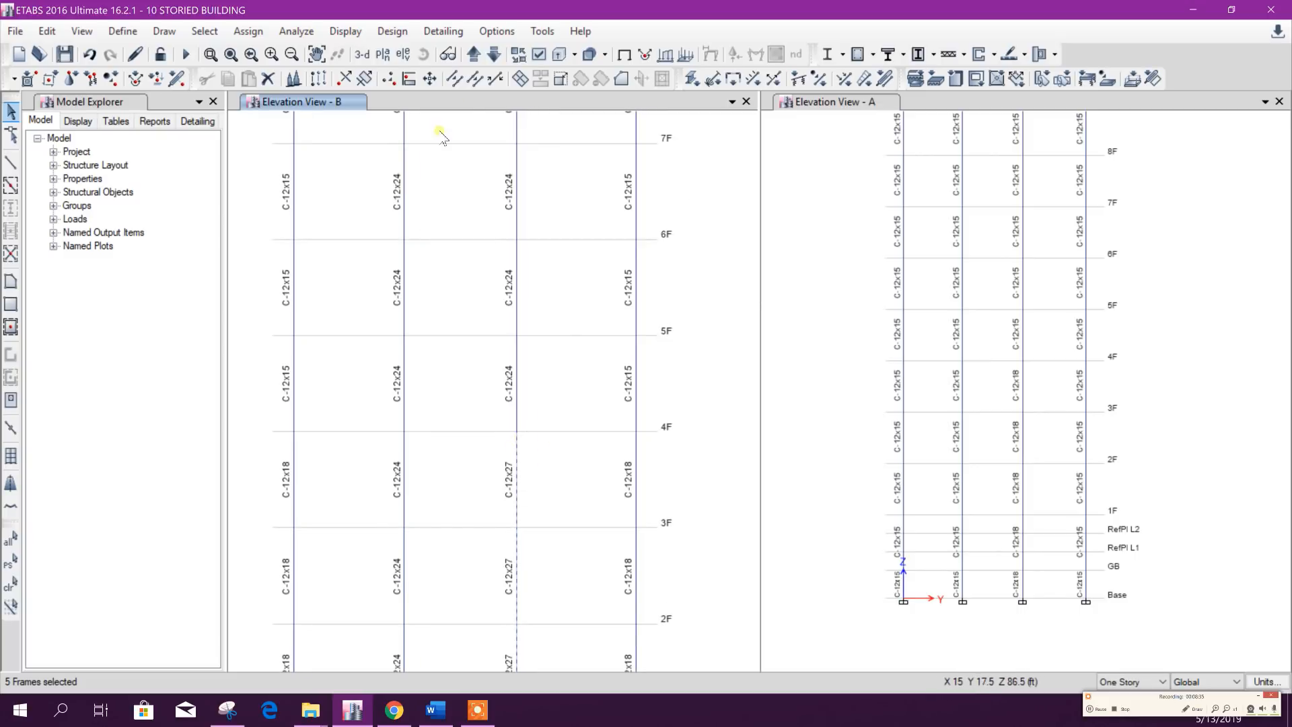
{"action": "left_click", "coordinate": [689, 79]}
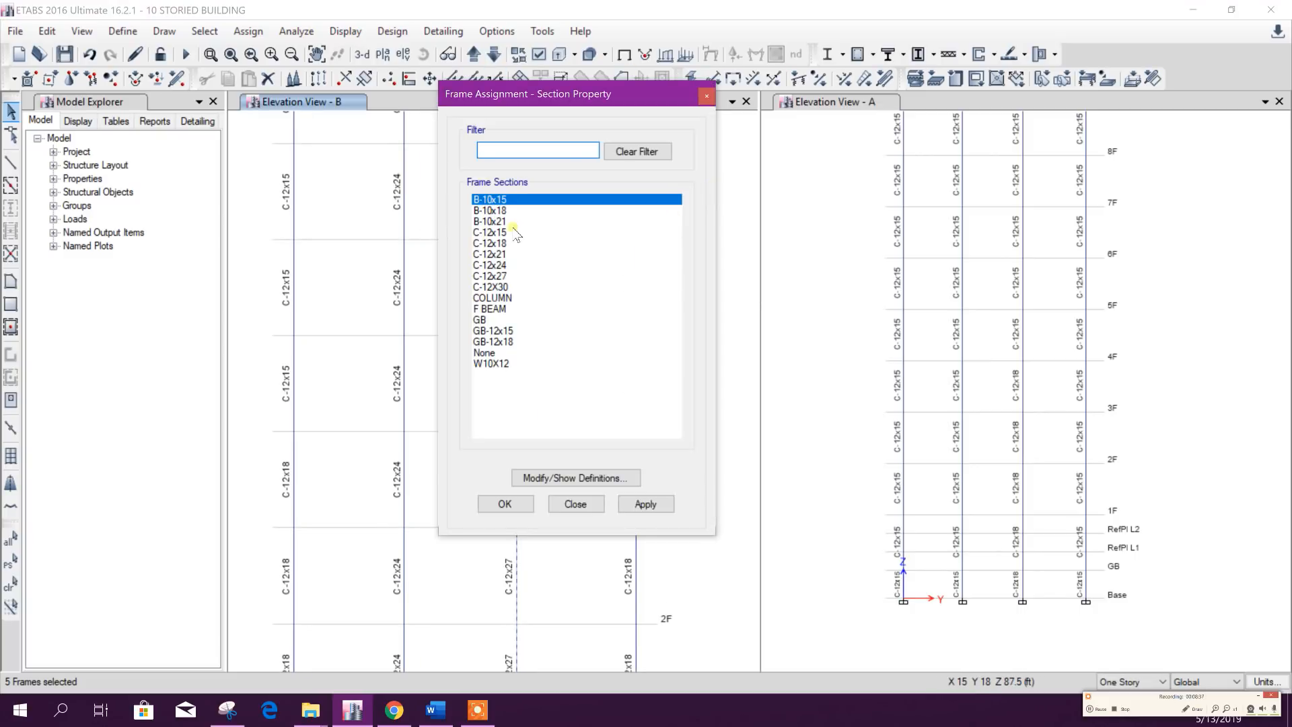
{"action": "left_click", "coordinate": [498, 287]}
{"action": "left_click", "coordinate": [642, 505]}
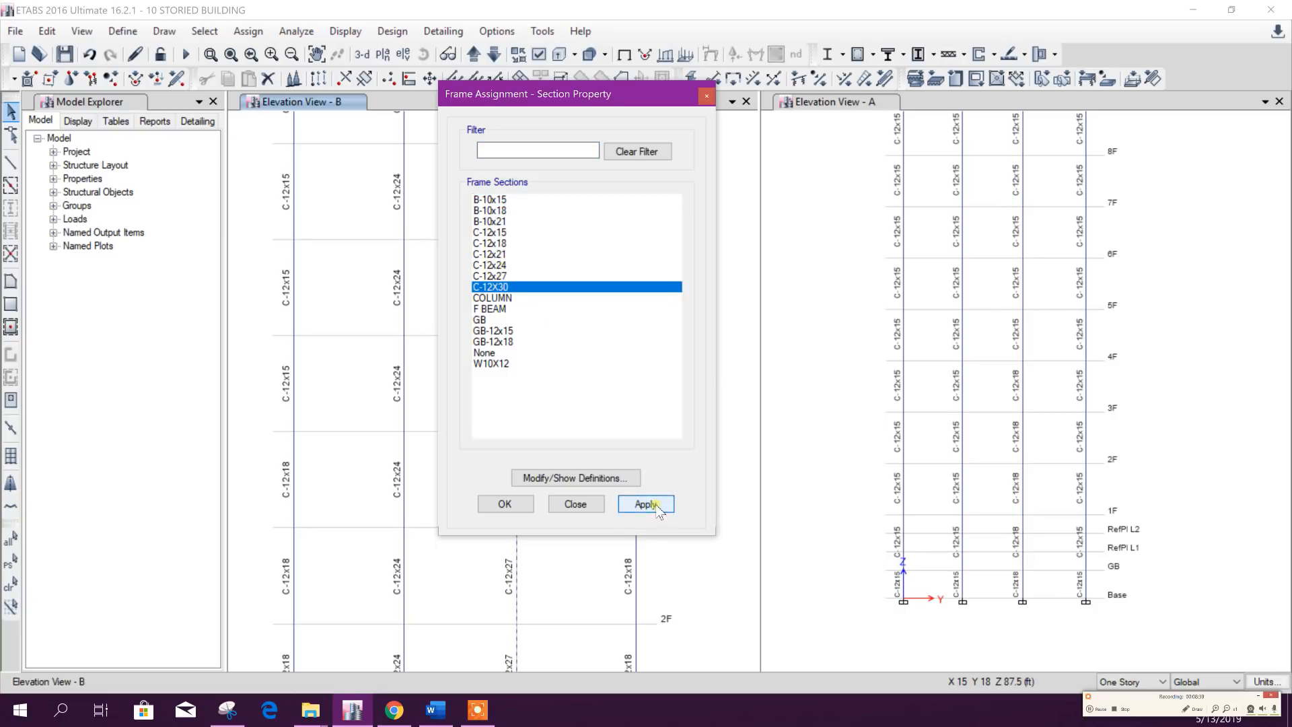
{"action": "left_click", "coordinate": [591, 507]}
Step: Assign section C-12x27 to all grid 3 columns above 4F in elevation B
{"action": "middle_click_drag", "start_coordinate": [534, 431], "coordinate": [534, 495]}
{"action": "scroll", "coordinate": [533, 495], "scroll_direction": "down", "scroll_amount": 5}
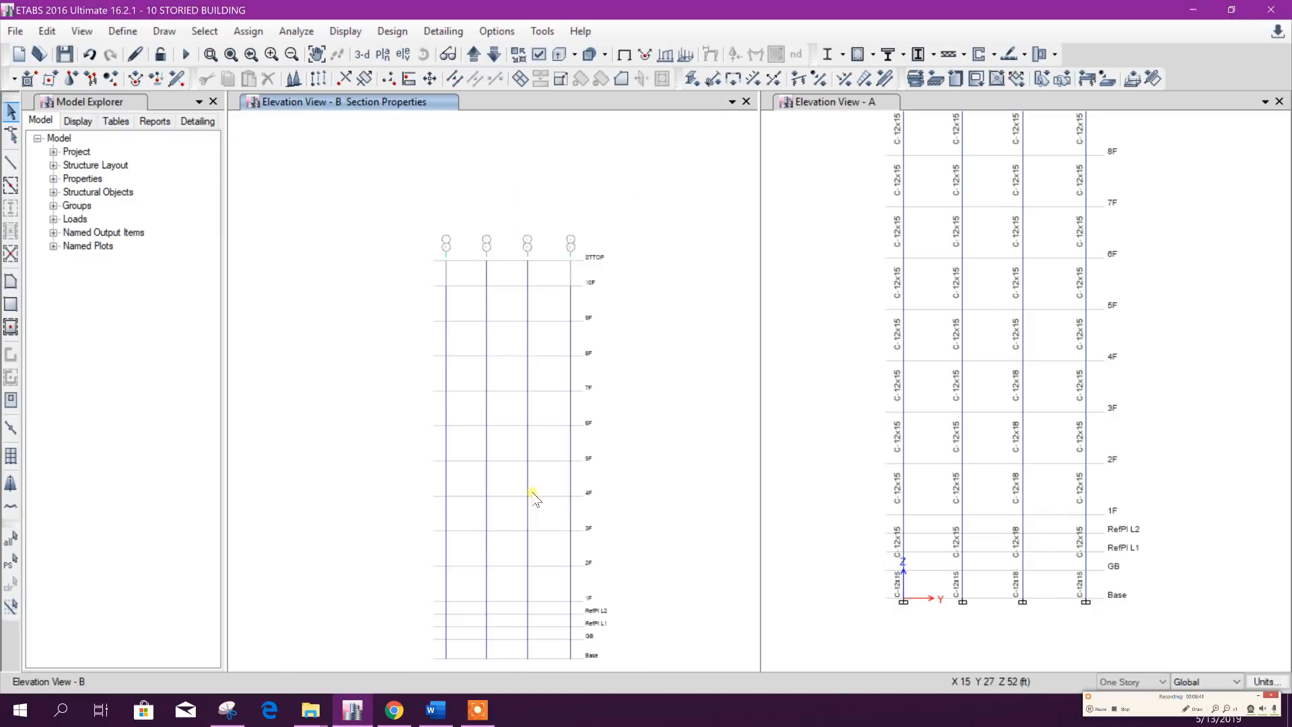
{"action": "left_click_drag", "start_coordinate": [503, 239], "coordinate": [548, 505]}
{"action": "left_click", "coordinate": [690, 79]}
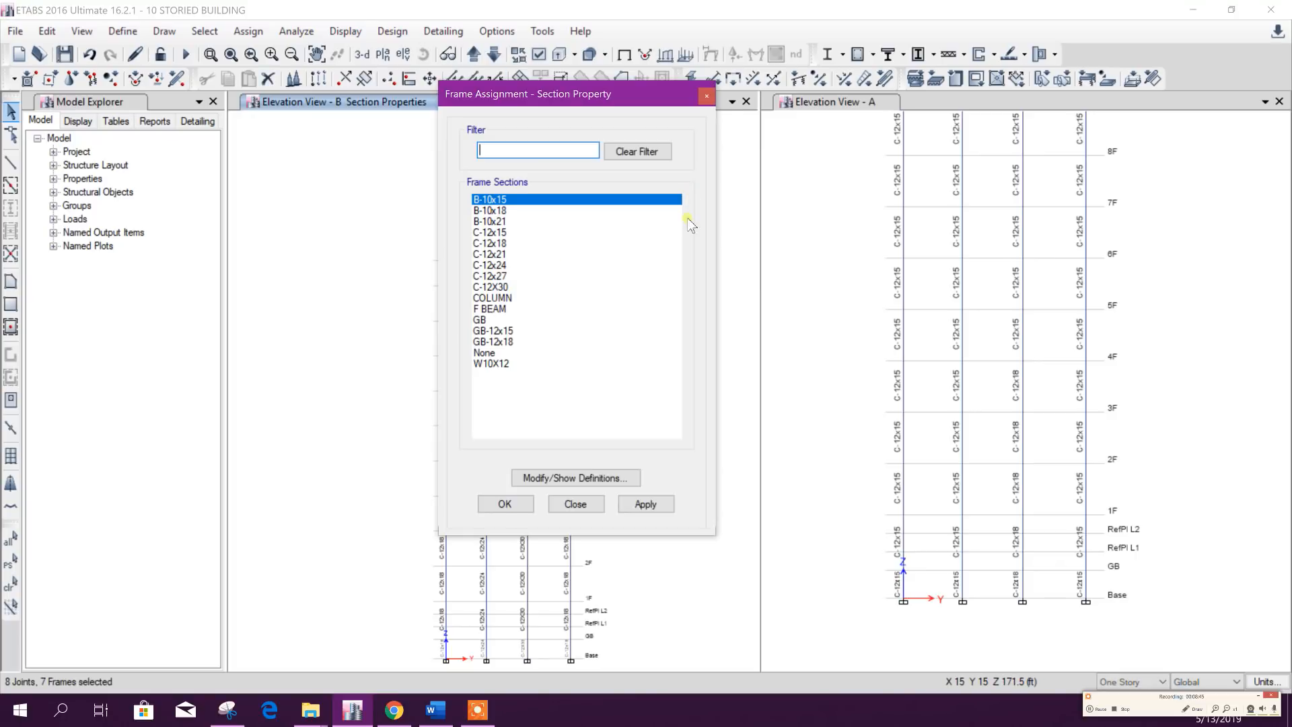
{"action": "left_click", "coordinate": [510, 244]}
{"action": "left_click", "coordinate": [510, 276]}
{"action": "left_click", "coordinate": [645, 504]}
{"action": "left_click", "coordinate": [599, 502]}
{"action": "middle_click_drag", "start_coordinate": [592, 618], "coordinate": [569, 521]}
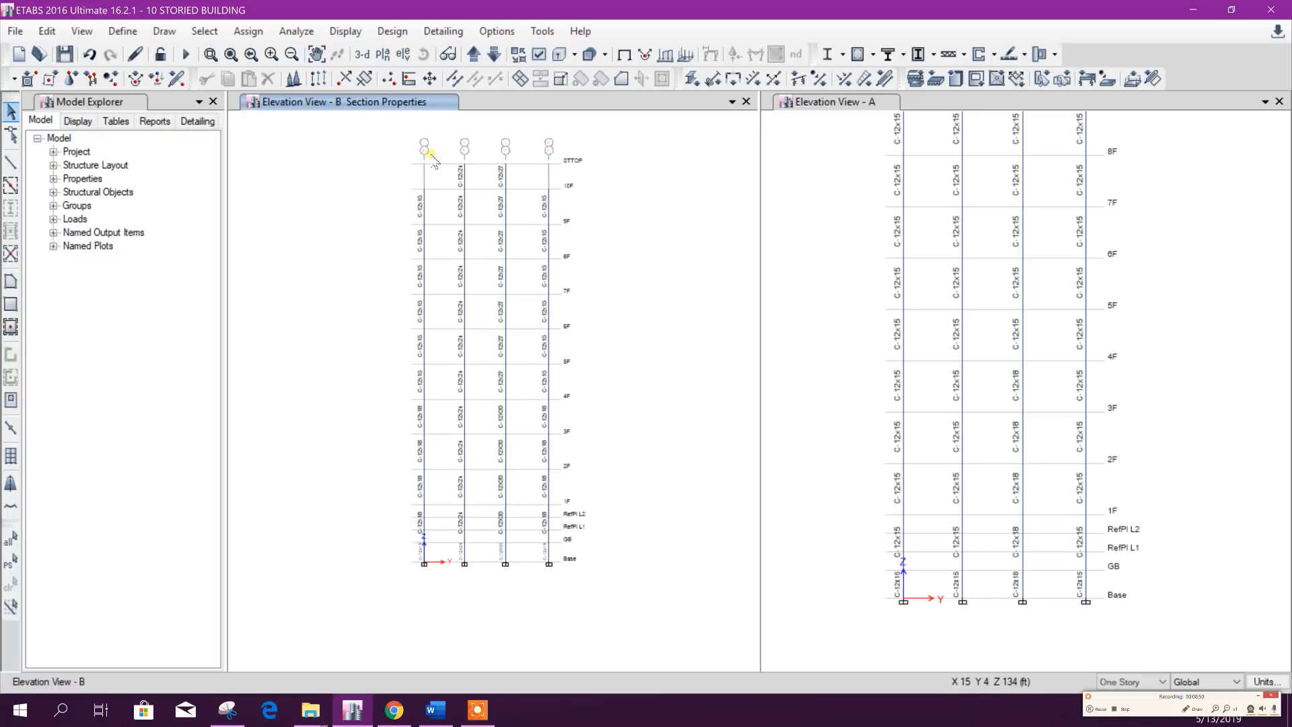
Step: Switch to elevation D and show the section names of its columns near the base
{"action": "left_click", "coordinate": [473, 54]}
{"action": "left_click", "coordinate": [473, 54]}
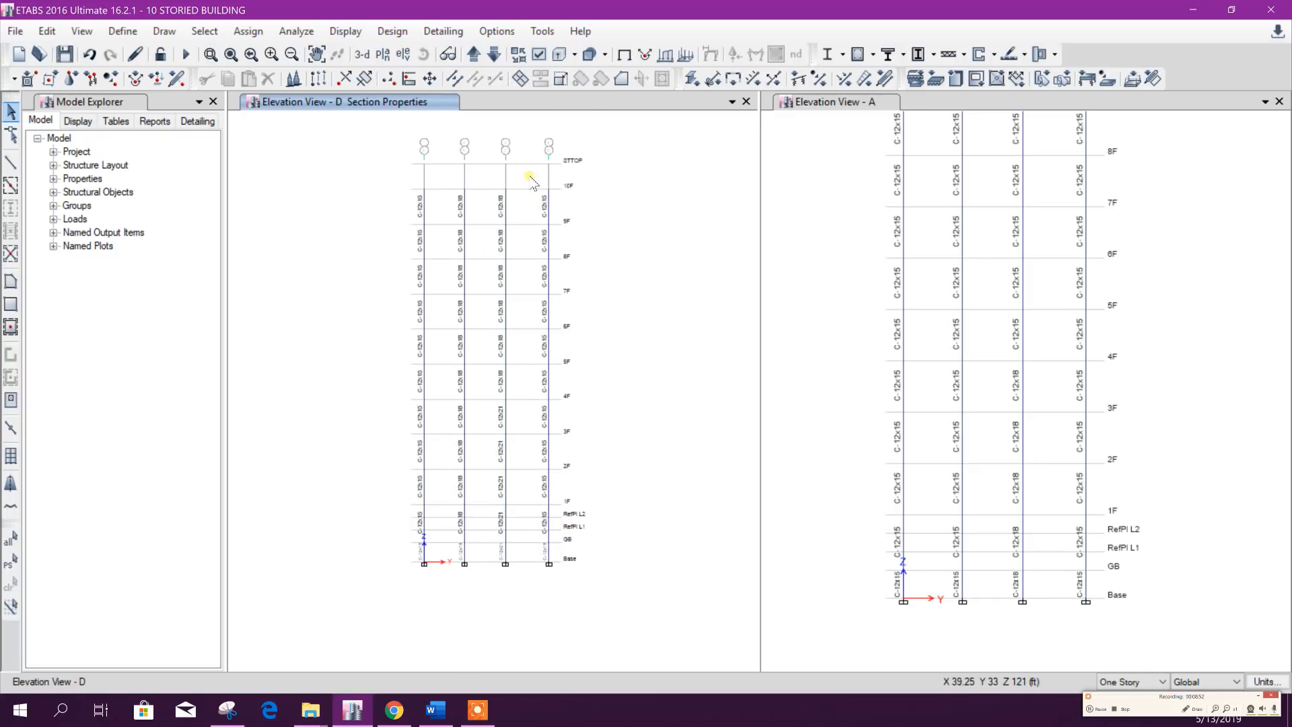
{"action": "scroll", "coordinate": [509, 224], "scroll_direction": "up", "scroll_amount": 3}
{"action": "middle_click_drag", "start_coordinate": [491, 555], "coordinate": [539, 345]}
{"action": "middle_click_drag", "start_coordinate": [561, 518], "coordinate": [604, 410]}
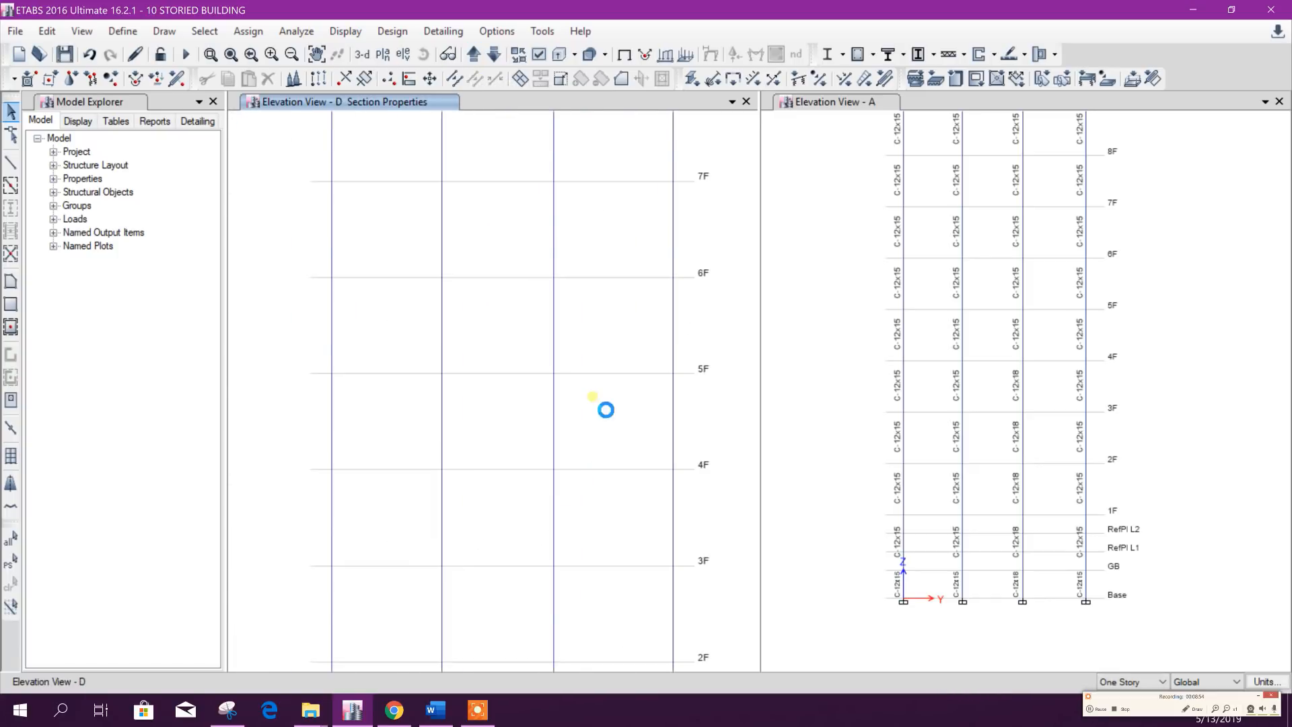
{"action": "middle_click_drag", "start_coordinate": [582, 548], "coordinate": [600, 391]}
{"action": "middle_click_drag", "start_coordinate": [595, 579], "coordinate": [597, 396]}
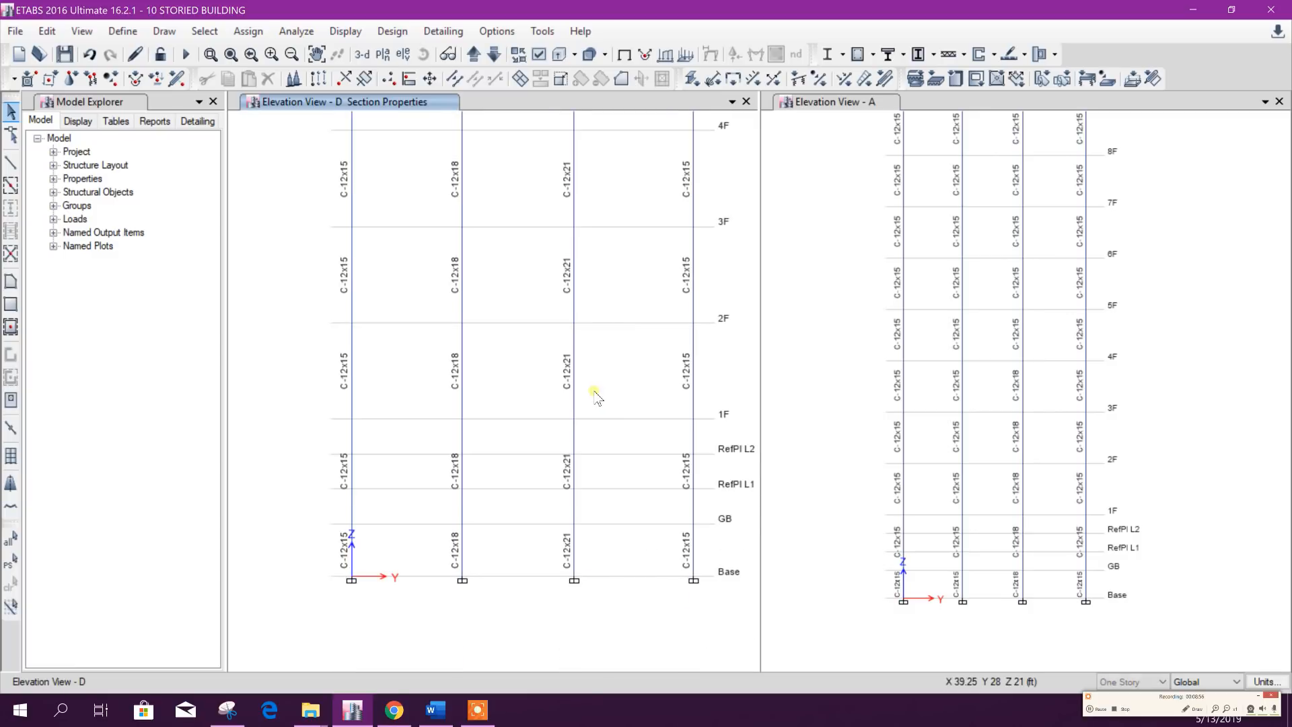
Step: Assign section C-12x24 to the five grid 3 columns from Base up to 4F in elevation D
{"action": "left_click", "coordinate": [573, 553]}
{"action": "left_click_drag", "start_coordinate": [600, 482], "coordinate": [552, 494]}
{"action": "left_click_drag", "start_coordinate": [594, 385], "coordinate": [532, 393]}
{"action": "middle_click_drag", "start_coordinate": [607, 283], "coordinate": [584, 405]}
{"action": "left_click_drag", "start_coordinate": [584, 379], "coordinate": [563, 388]}
{"action": "left_click_drag", "start_coordinate": [592, 315], "coordinate": [531, 296]}
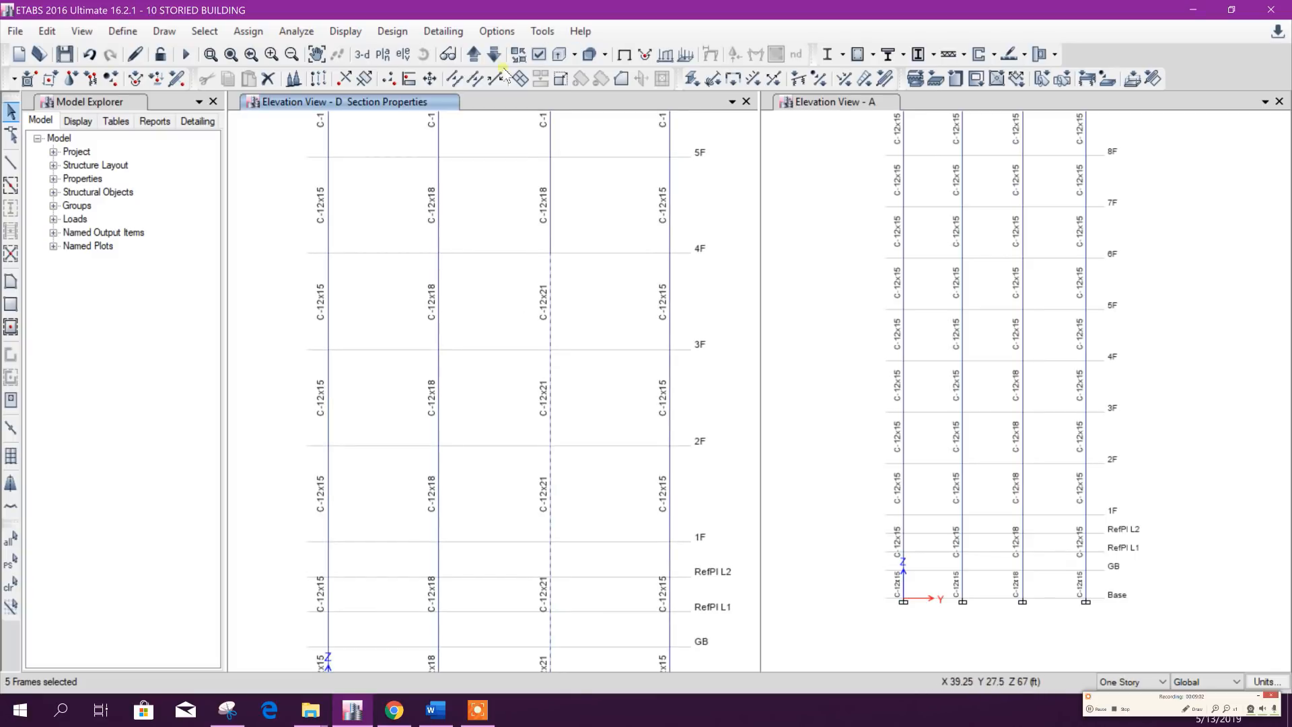
{"action": "left_click", "coordinate": [692, 79]}
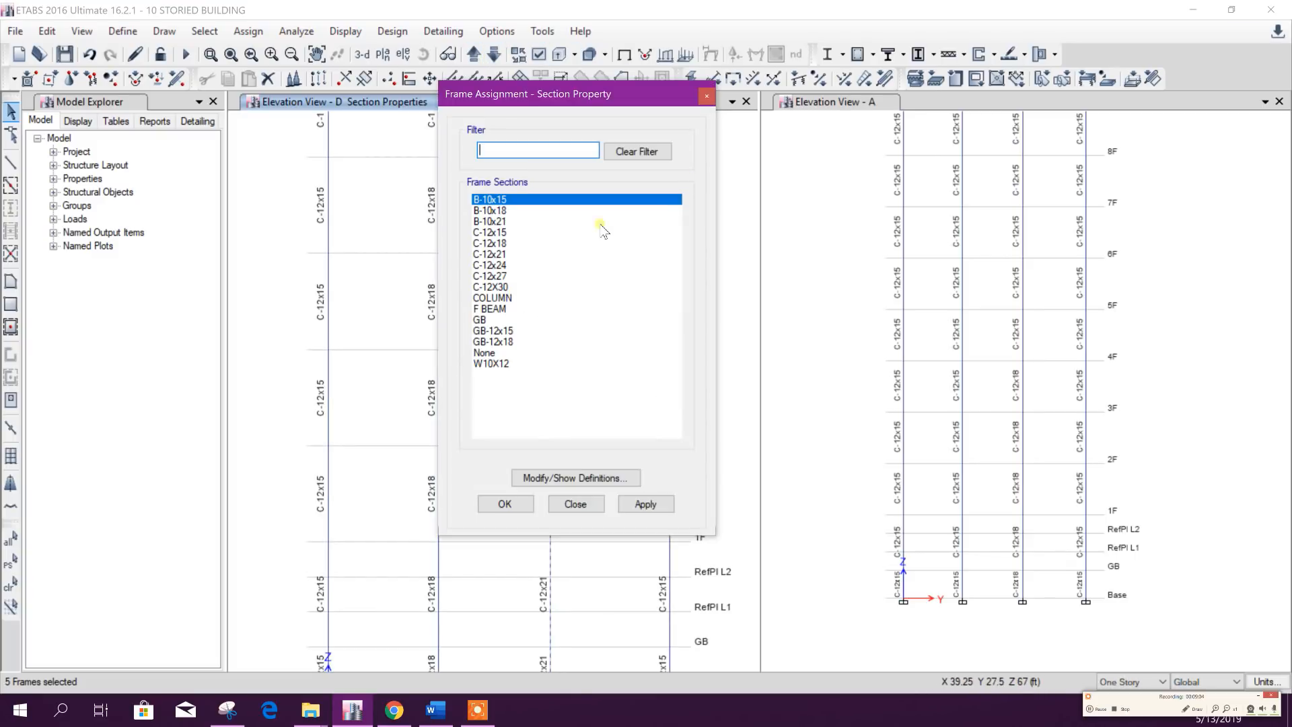
{"action": "left_click", "coordinate": [498, 265]}
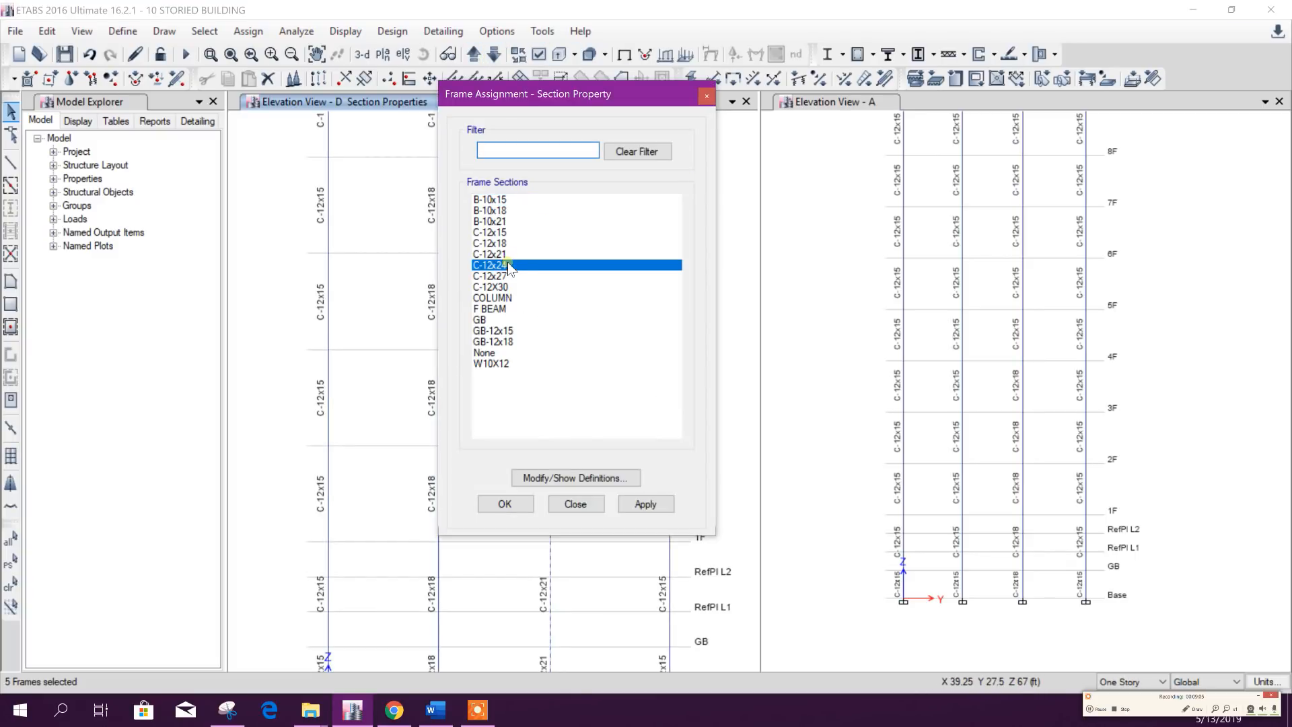
{"action": "left_click", "coordinate": [633, 506]}
{"action": "left_click", "coordinate": [591, 508]}
Step: Assign section C-12x21 to the grid 3 columns from 4F up to 10F in elevation D
{"action": "middle_click_drag", "start_coordinate": [596, 404], "coordinate": [594, 538]}
{"action": "scroll", "coordinate": [550, 415], "scroll_direction": "down", "scroll_amount": 5}
{"action": "left_click_drag", "start_coordinate": [531, 173], "coordinate": [573, 423]}
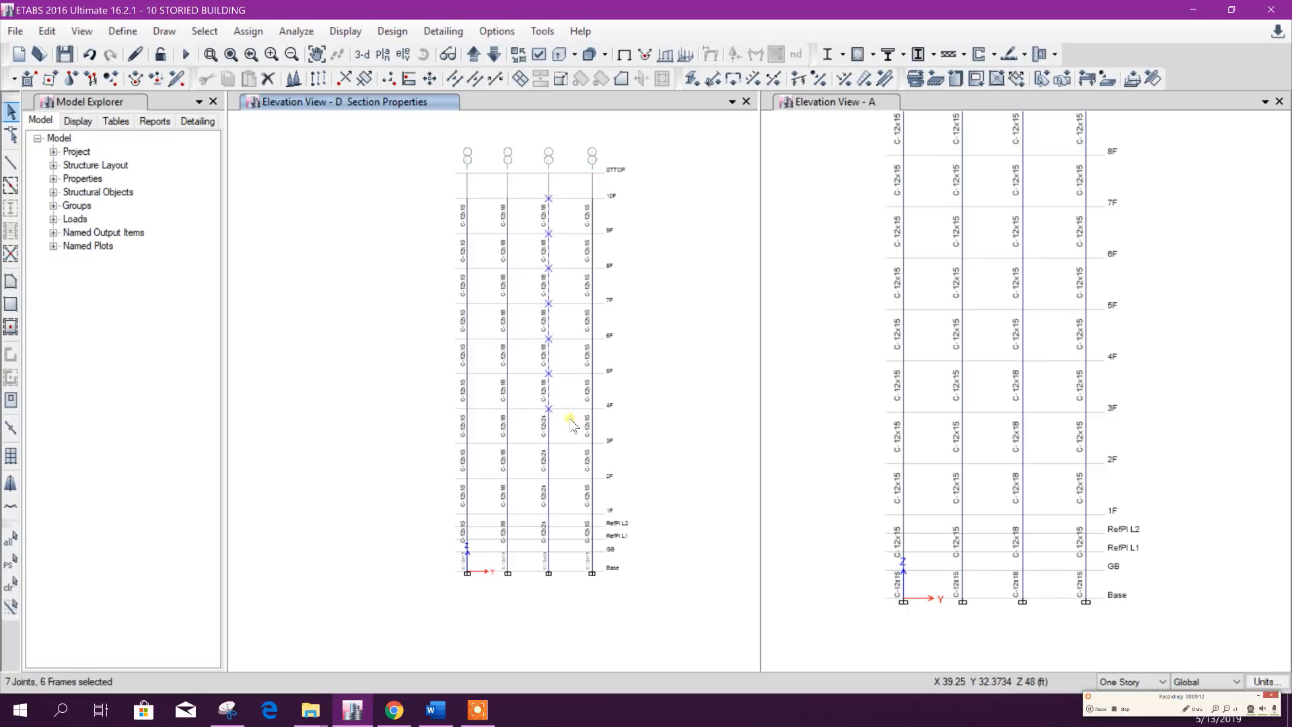
{"action": "left_click", "coordinate": [694, 75]}
{"action": "left_click", "coordinate": [510, 221]}
{"action": "left_click", "coordinate": [508, 244]}
{"action": "left_click", "coordinate": [645, 504]}
{"action": "scroll", "coordinate": [552, 346], "scroll_direction": "up", "scroll_amount": 2}
{"action": "scroll", "coordinate": [551, 349], "scroll_direction": "down", "scroll_amount": 4}
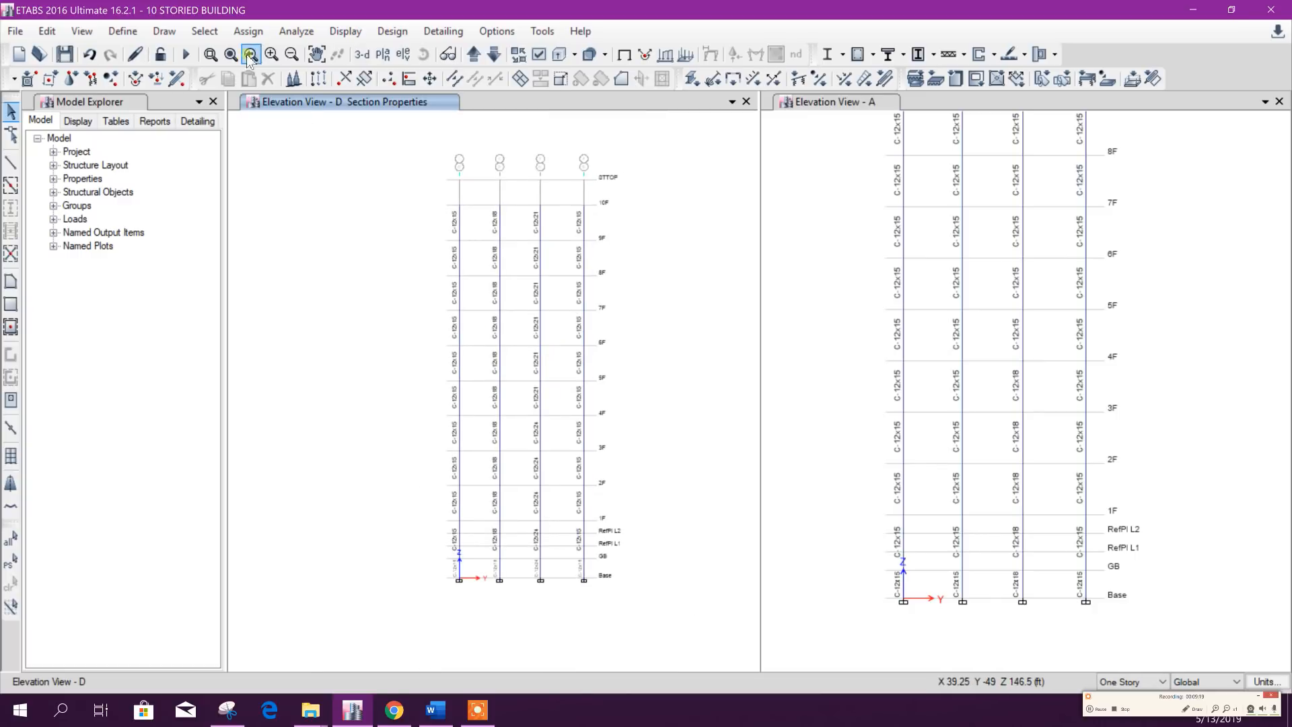
Step: Rerun the analysis and start the concrete frame design check of the revised columns
{"action": "left_click", "coordinate": [186, 54]}
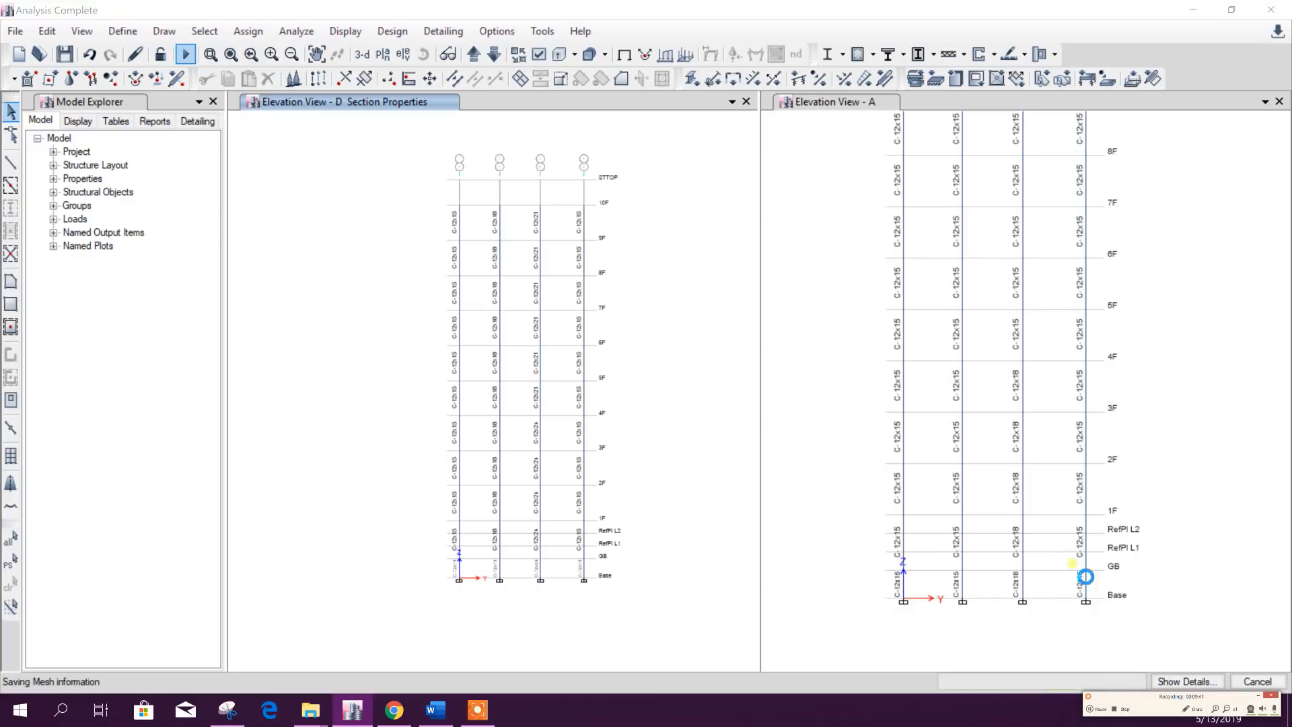
{"action": "left_click", "coordinate": [858, 54]}
{"action": "scroll", "coordinate": [539, 542], "scroll_direction": "up", "scroll_amount": 3}
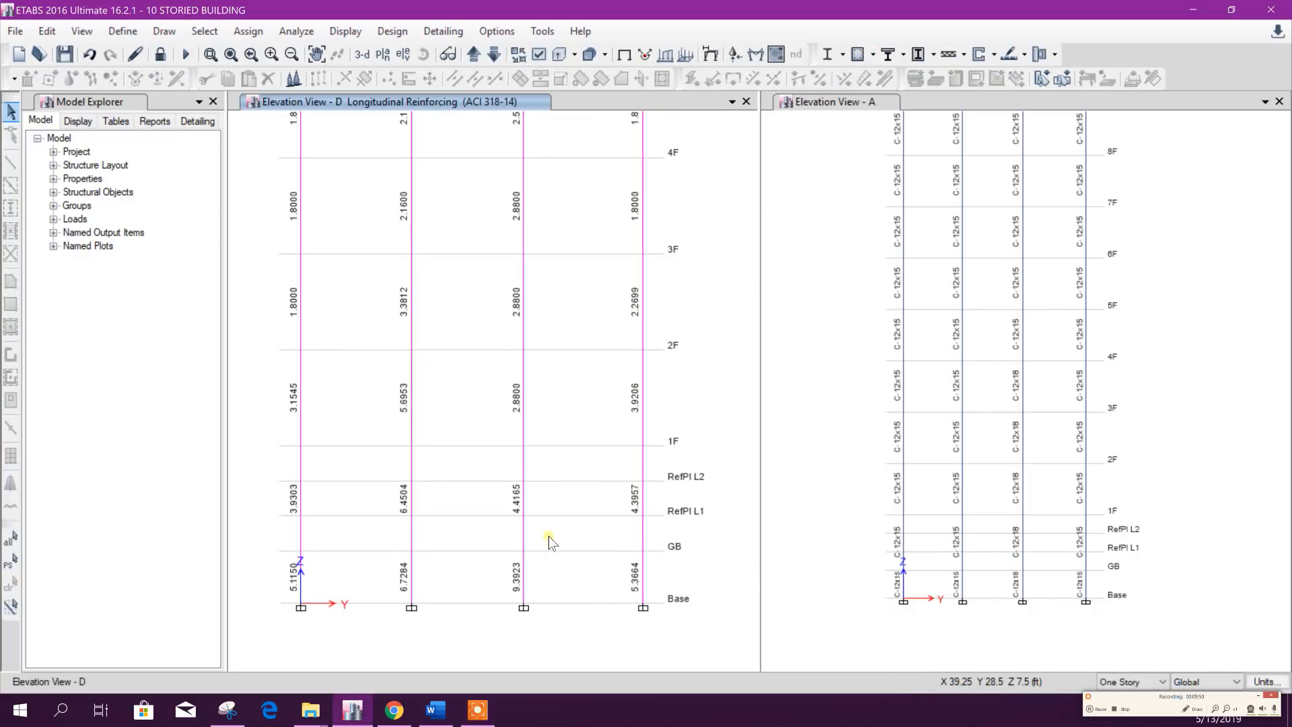
Step: Display the rebar percentage design output in elevation D and examine its columns down to the base
{"action": "left_click", "coordinate": [872, 55]}
{"action": "left_click", "coordinate": [943, 277]}
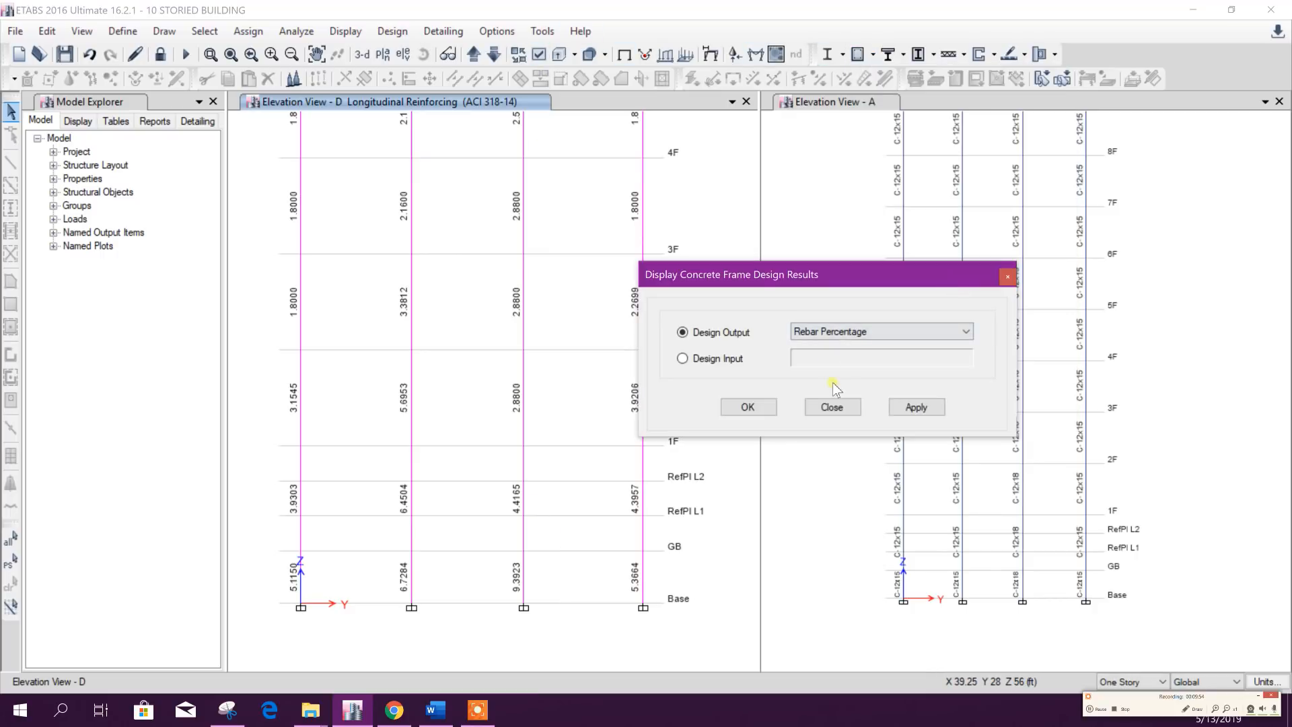
{"action": "left_click", "coordinate": [916, 407]}
{"action": "left_click", "coordinate": [831, 407]}
{"action": "scroll", "coordinate": [538, 336], "scroll_direction": "down", "scroll_amount": 3}
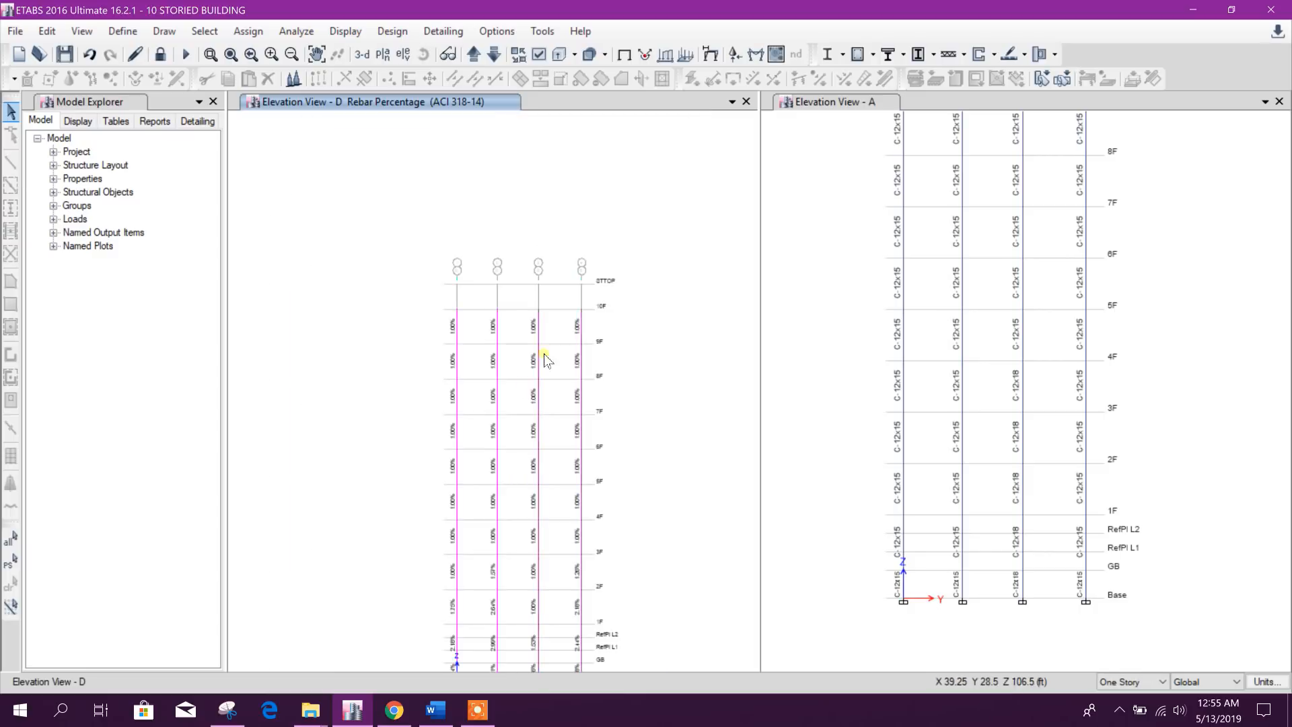
{"action": "scroll", "coordinate": [543, 350], "scroll_direction": "up", "scroll_amount": 3}
{"action": "middle_click_drag", "start_coordinate": [539, 569], "coordinate": [554, 322]}
{"action": "mouse_move", "coordinate": [589, 651]}
{"action": "middle_mouse_down"}
{"action": "mouse_move", "coordinate": [604, 261]}
{"action": "mouse_move", "coordinate": [549, 570]}
{"action": "middle_mouse_up"}
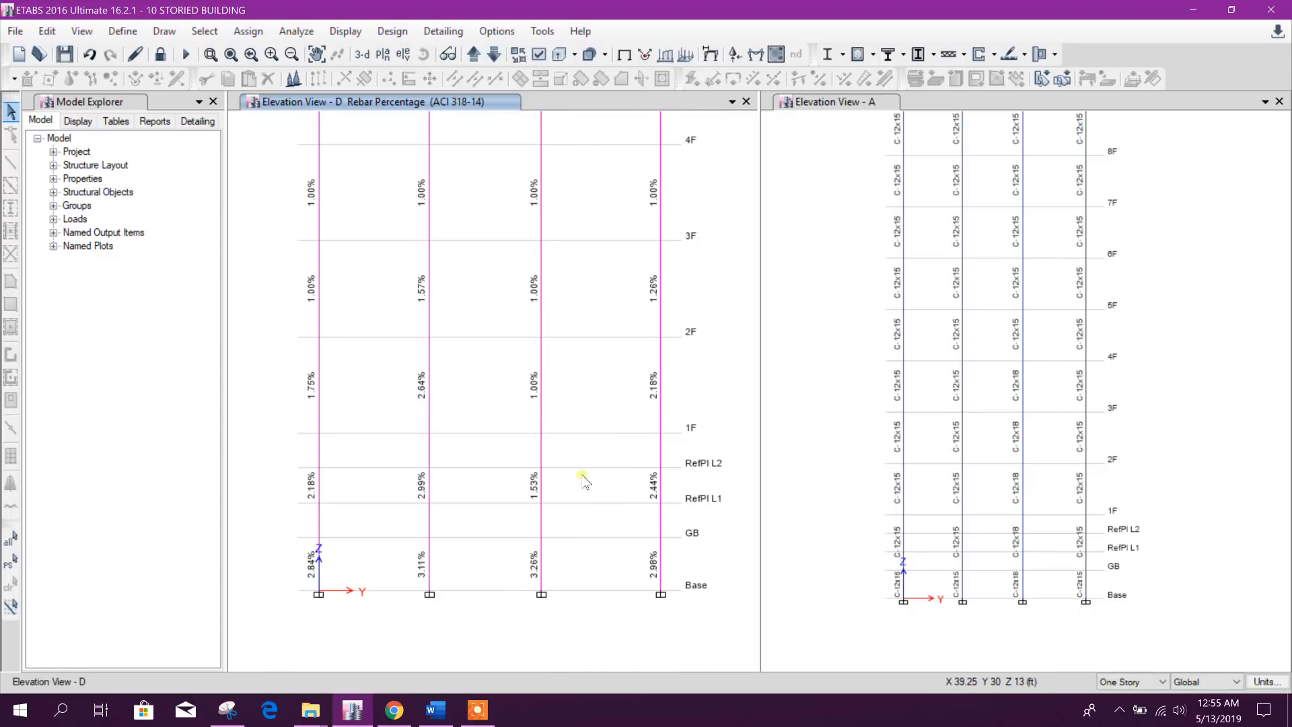
Step: Switch the rebar percentage view to elevation B and check the design information of the 1F column on grid 3
{"action": "left_click", "coordinate": [496, 55]}
{"action": "middle_click_drag", "start_coordinate": [498, 253], "coordinate": [572, 286]}
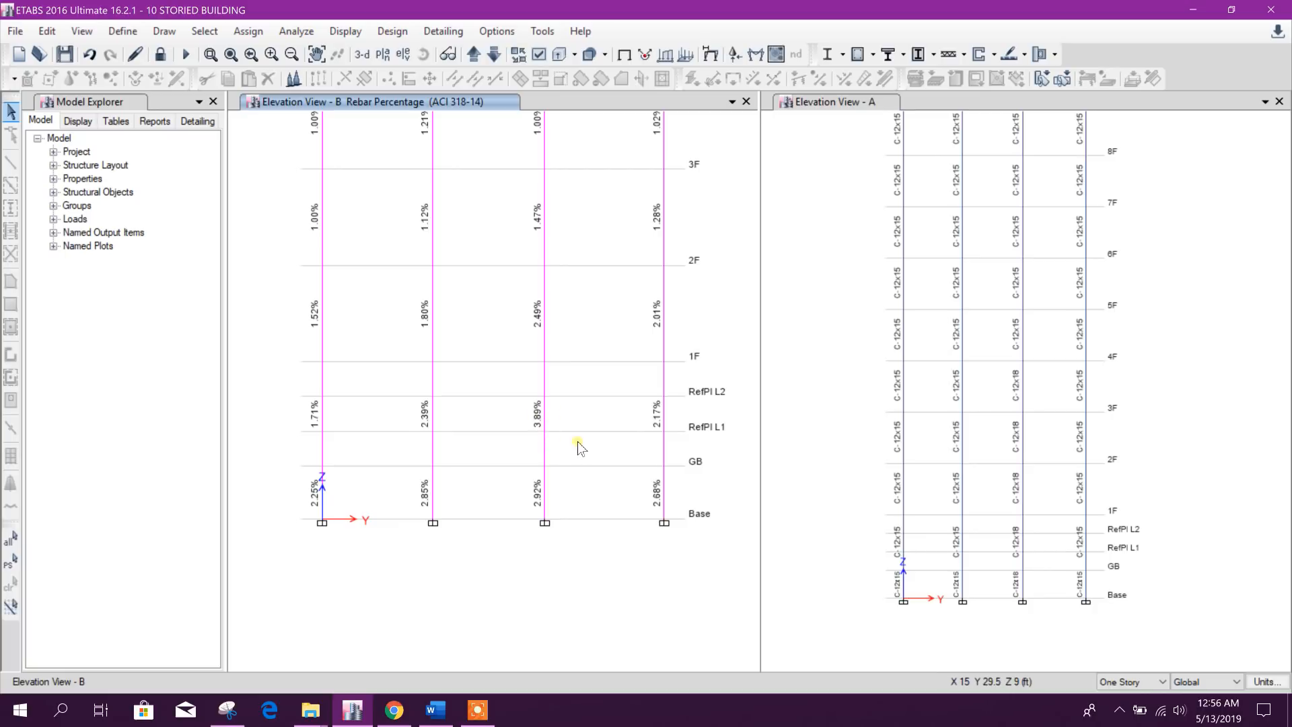
{"action": "right_click", "coordinate": [544, 415]}
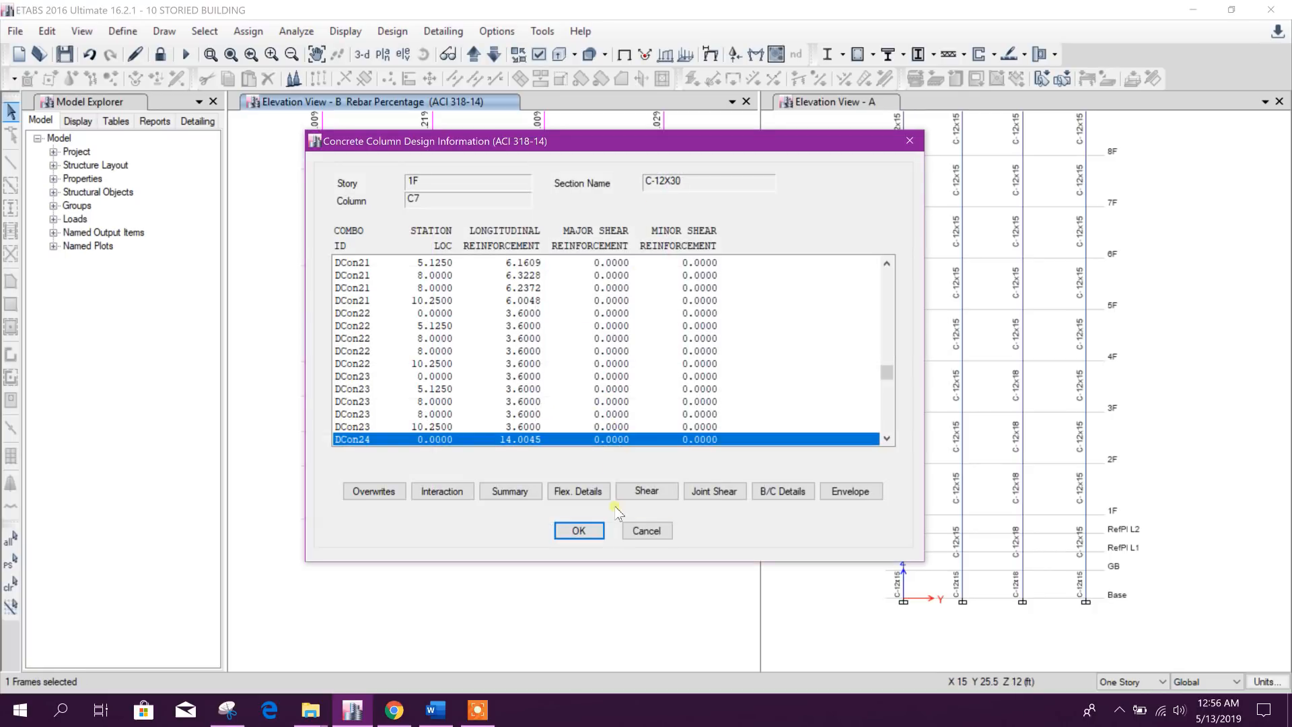
{"action": "left_click", "coordinate": [646, 530]}
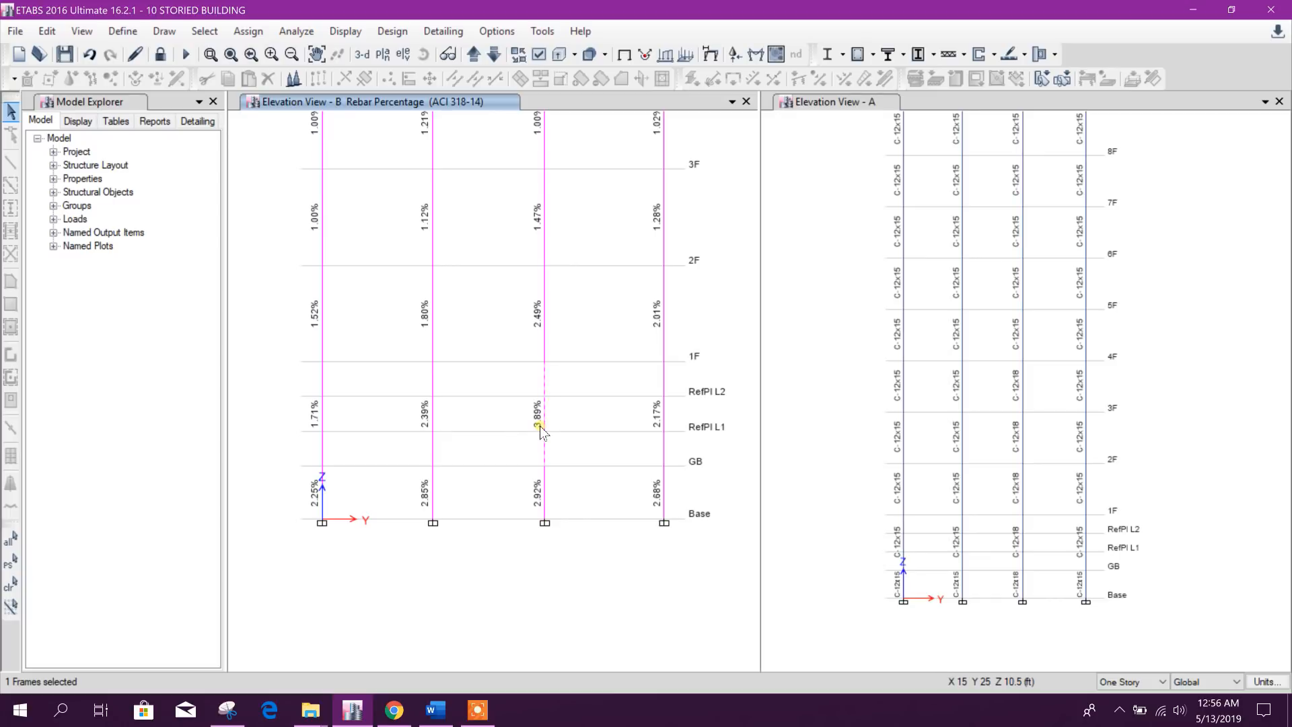
Step: Examine the column rebar percentages over the height of elevation B and deselect the grid 3 column and its joints
{"action": "middle_click_drag", "start_coordinate": [545, 313], "coordinate": [543, 412]}
{"action": "middle_click_drag", "start_coordinate": [522, 307], "coordinate": [522, 443]}
{"action": "middle_click_drag", "start_coordinate": [534, 249], "coordinate": [555, 463]}
{"action": "scroll", "coordinate": [544, 330], "scroll_direction": "down", "scroll_amount": 4}
{"action": "scroll", "coordinate": [548, 491], "scroll_direction": "up", "scroll_amount": 4}
{"action": "middle_click_drag", "start_coordinate": [579, 592], "coordinate": [576, 466]}
{"action": "left_click_drag", "start_coordinate": [572, 428], "coordinate": [584, 519]}
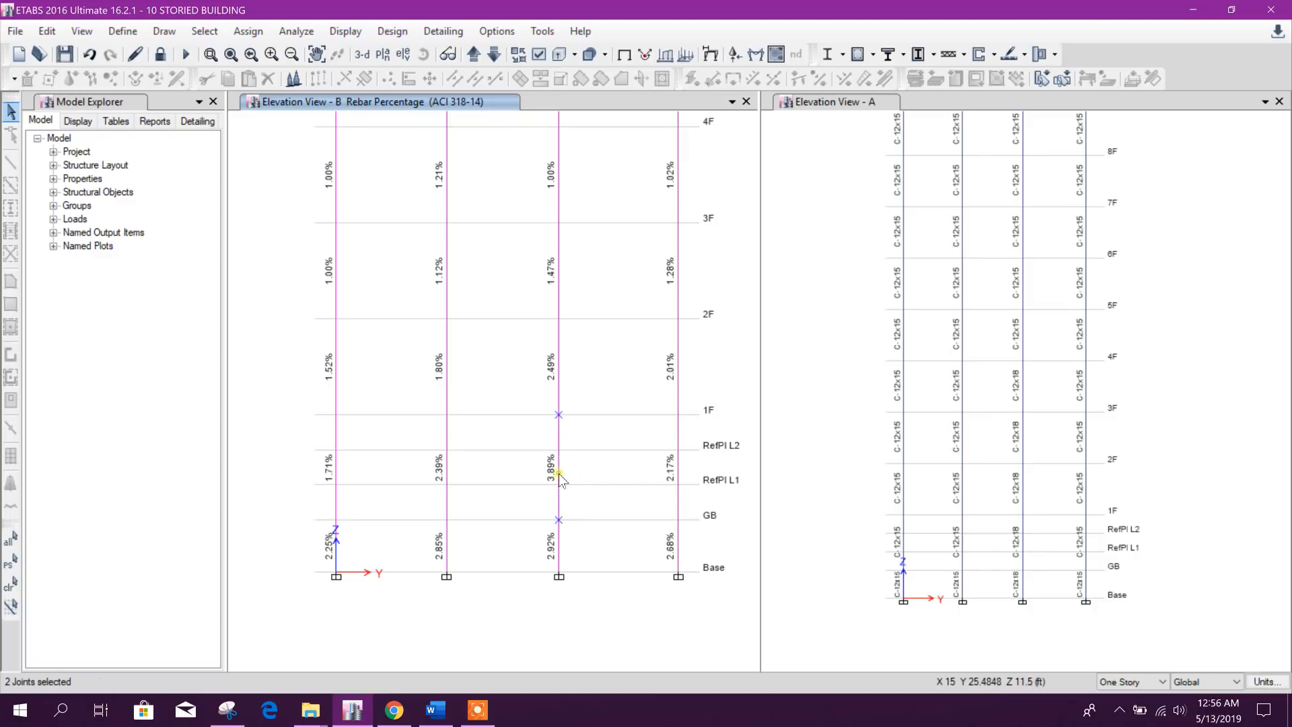
{"action": "left_click", "coordinate": [559, 415]}
{"action": "left_click", "coordinate": [558, 520]}
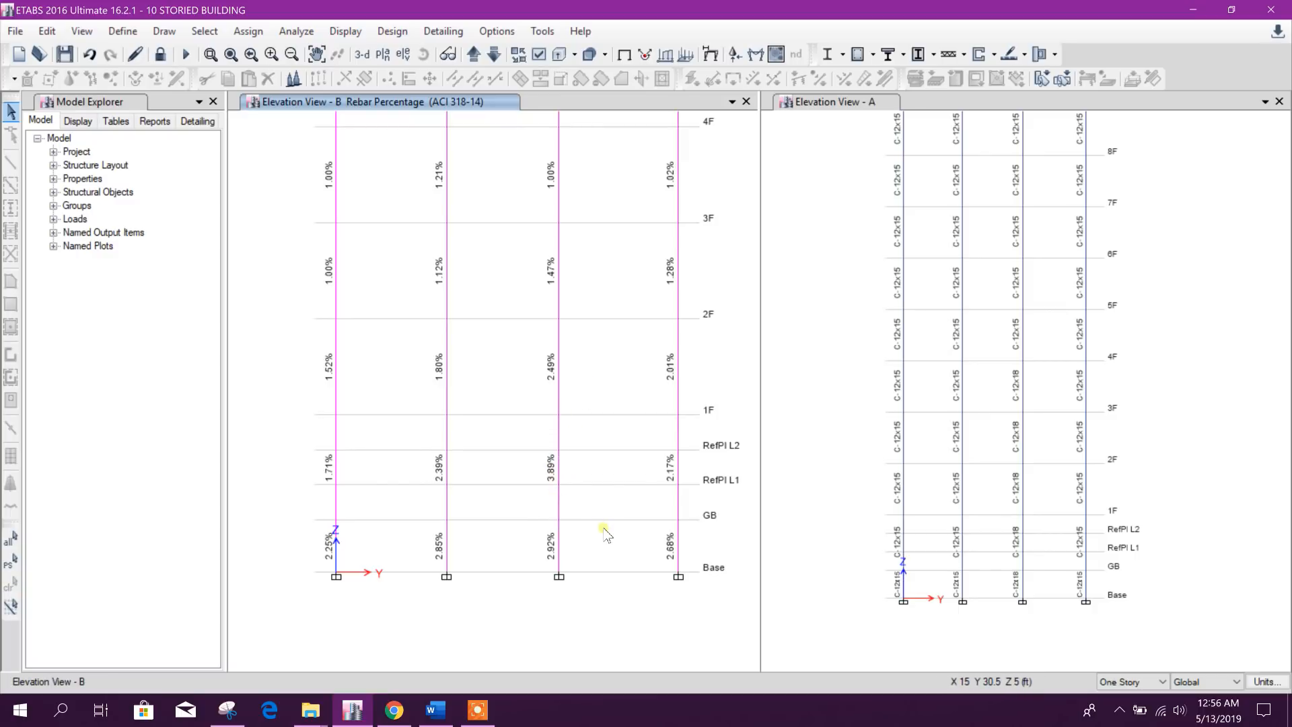
Step: Review the upper stories of elevation B and switch the rebar percentage view to 3-D
{"action": "middle_click_drag", "start_coordinate": [585, 233], "coordinate": [588, 367]}
{"action": "scroll", "coordinate": [575, 362], "scroll_direction": "down", "scroll_amount": 4}
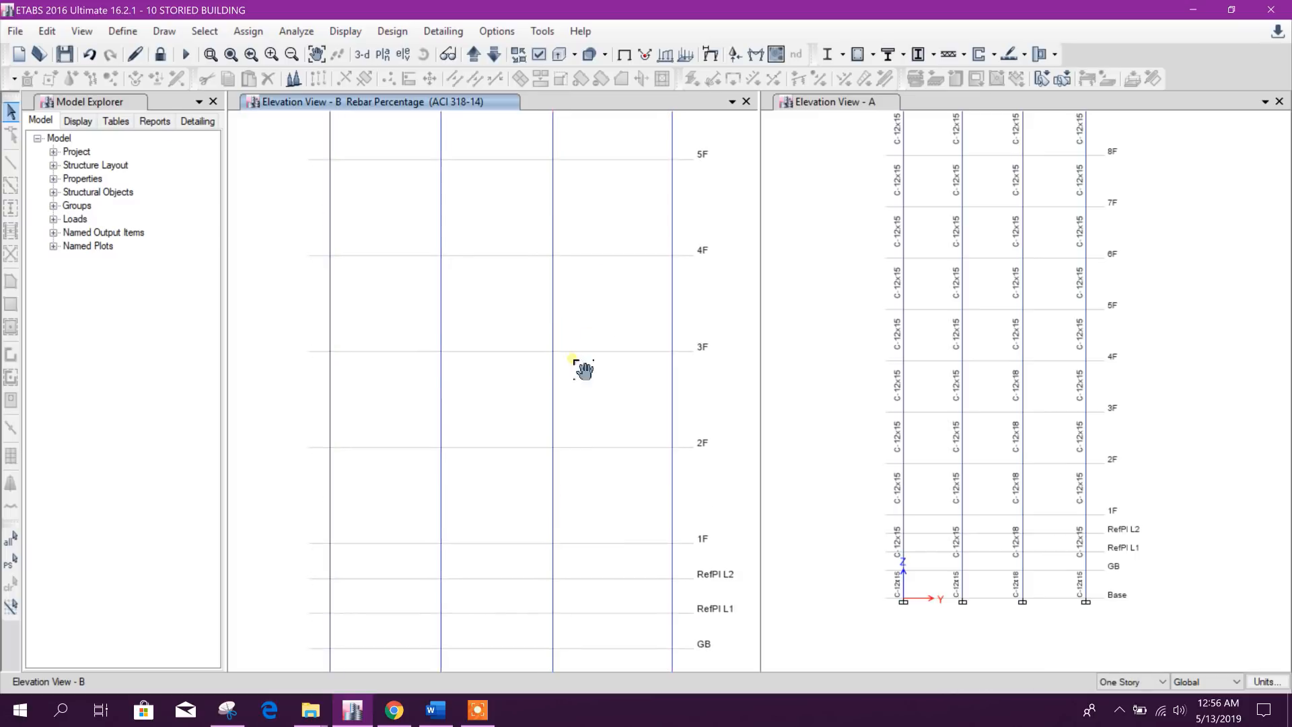
{"action": "middle_click_drag", "start_coordinate": [569, 297], "coordinate": [552, 409]}
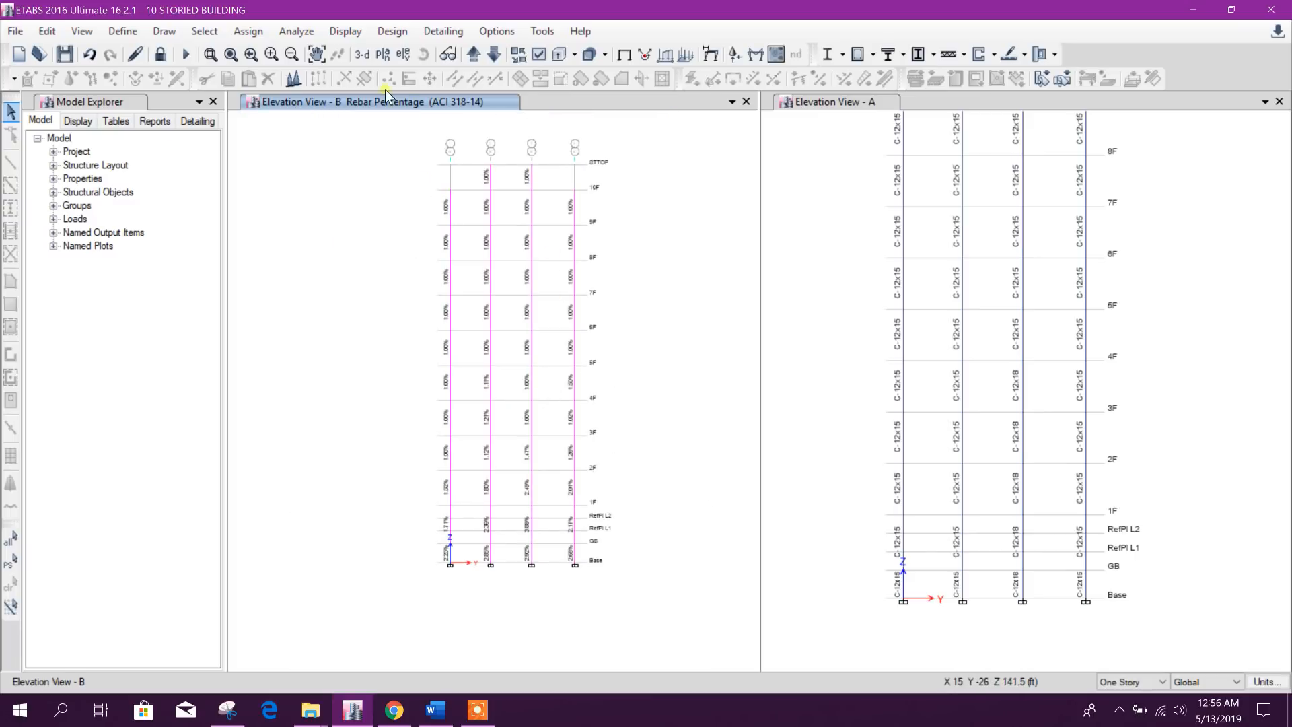
{"action": "left_click", "coordinate": [362, 54]}
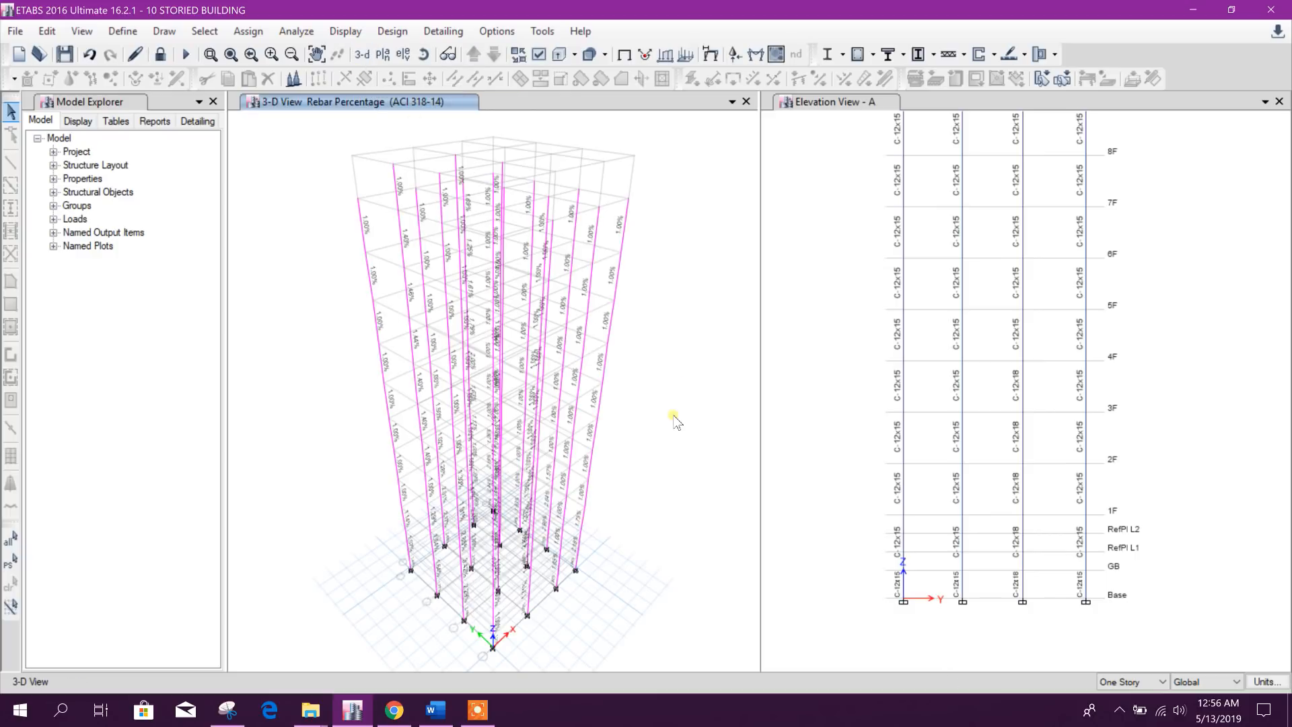